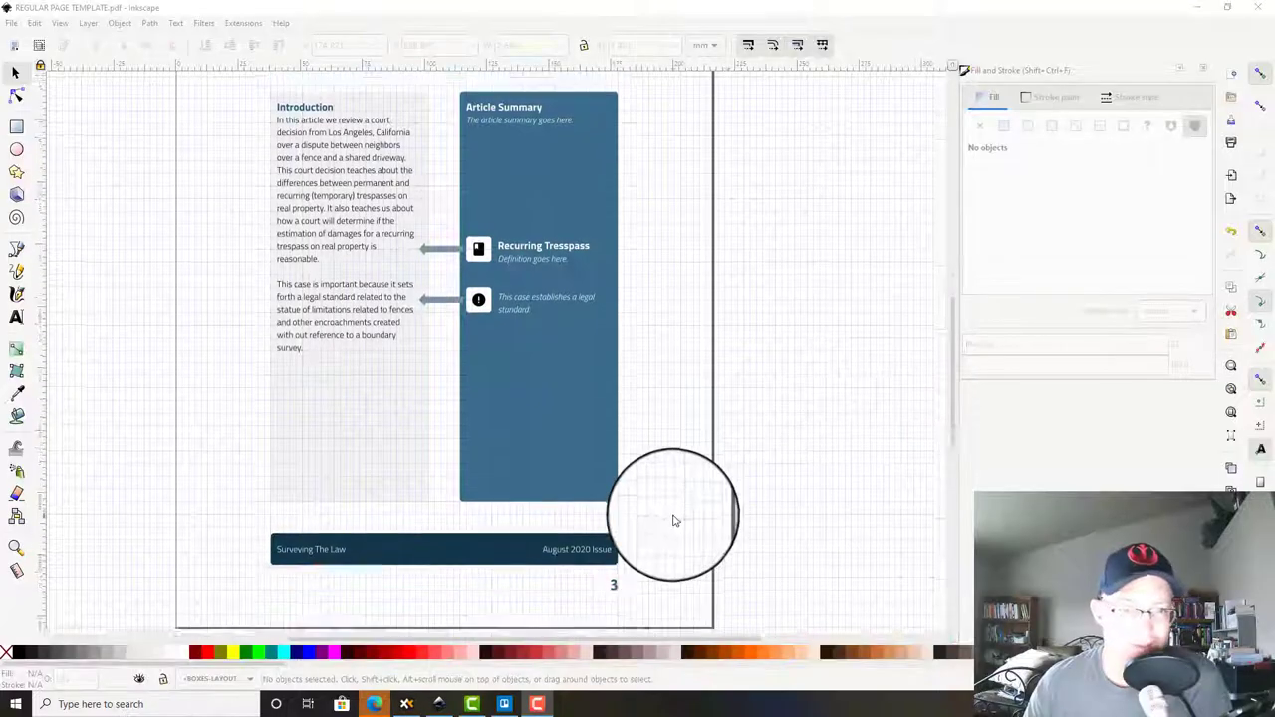
Step: Review the article page layout from the title banner down to the footer bar and page number
scroll(718, 512, "up", 4)
scroll(840, 546, "up", 2)
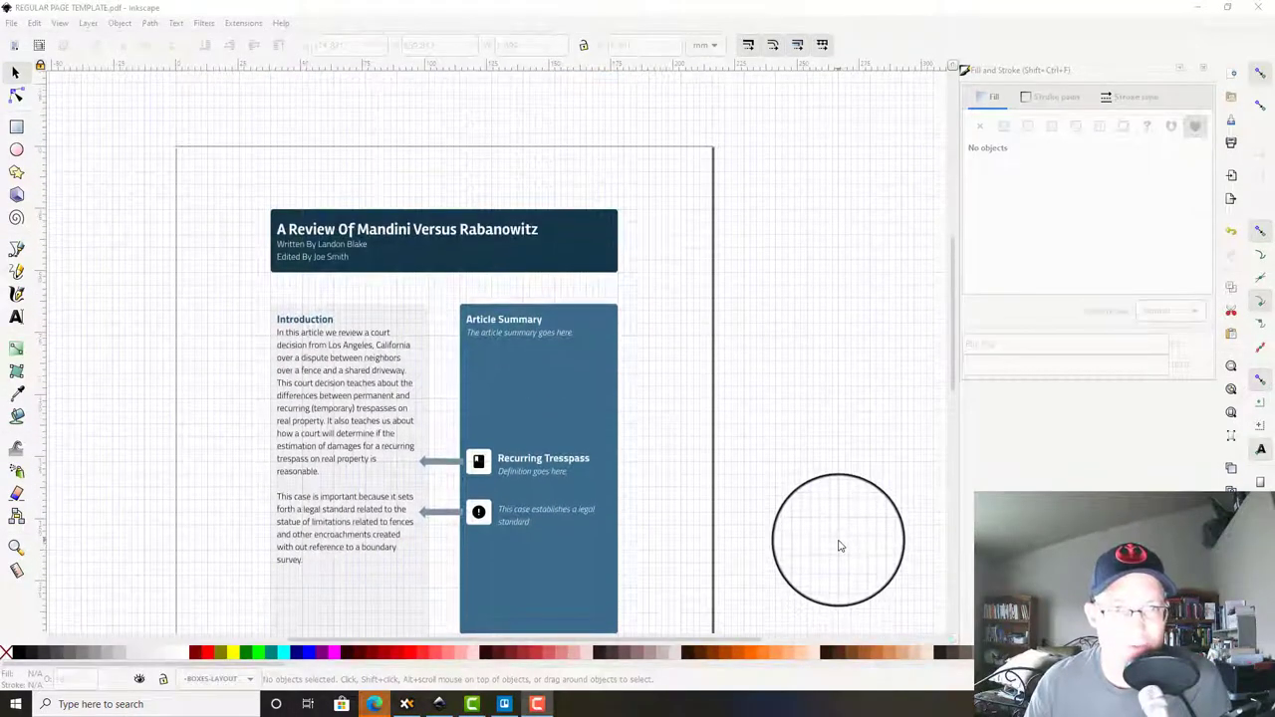
scroll(840, 546, "down", 5)
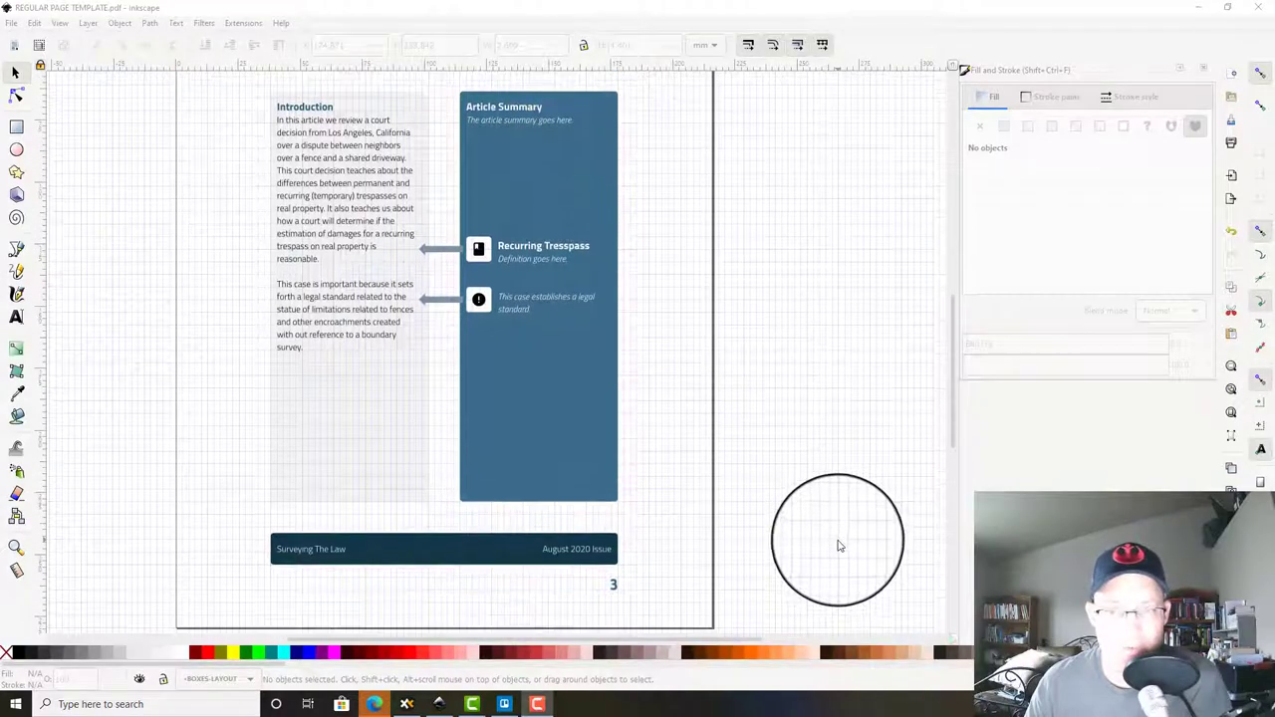
scroll(839, 546, "up", 2)
scroll(796, 548, "up", 1)
scroll(776, 538, "up", 2)
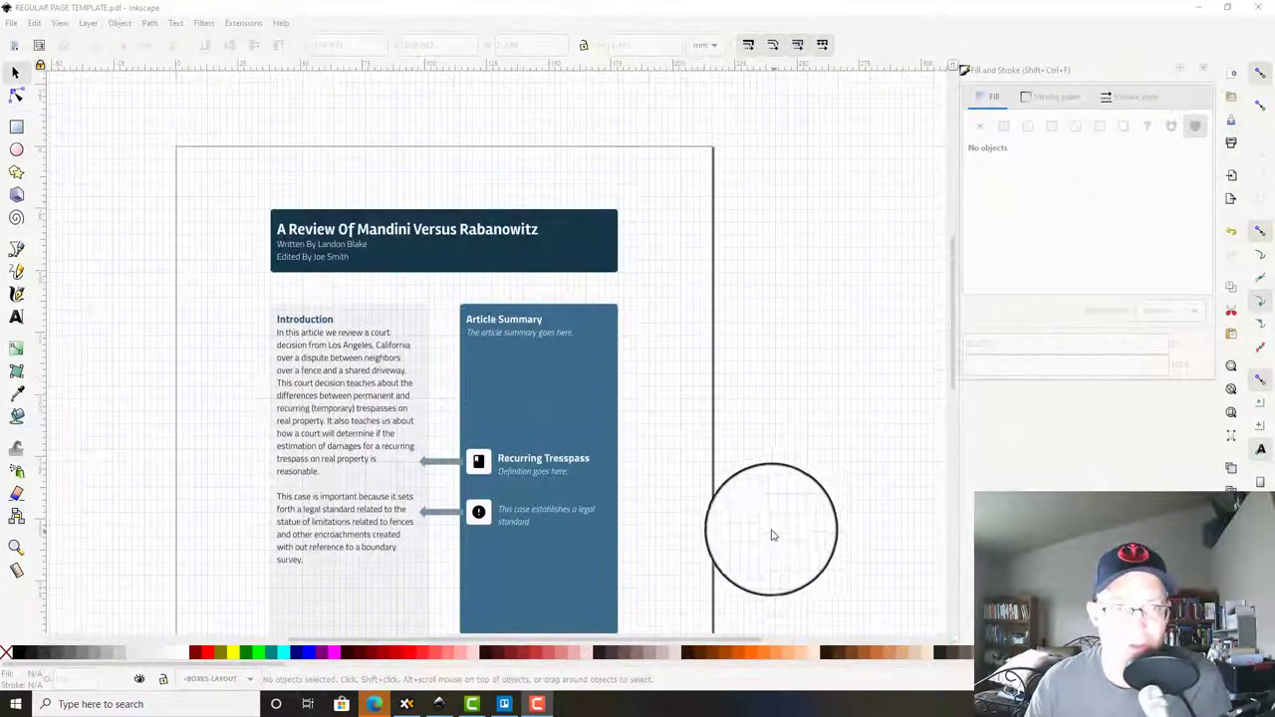
scroll(764, 528, "down", 1)
scroll(764, 528, "up", 1)
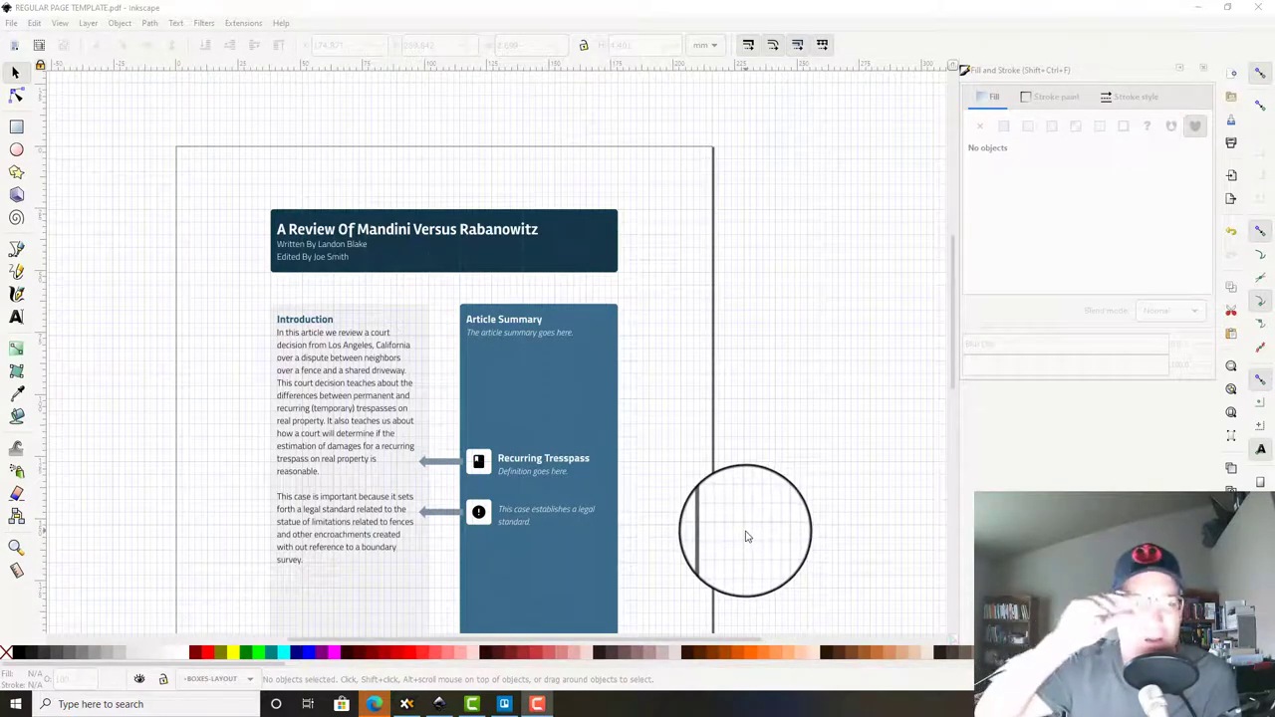
scroll(558, 244, "down", 4)
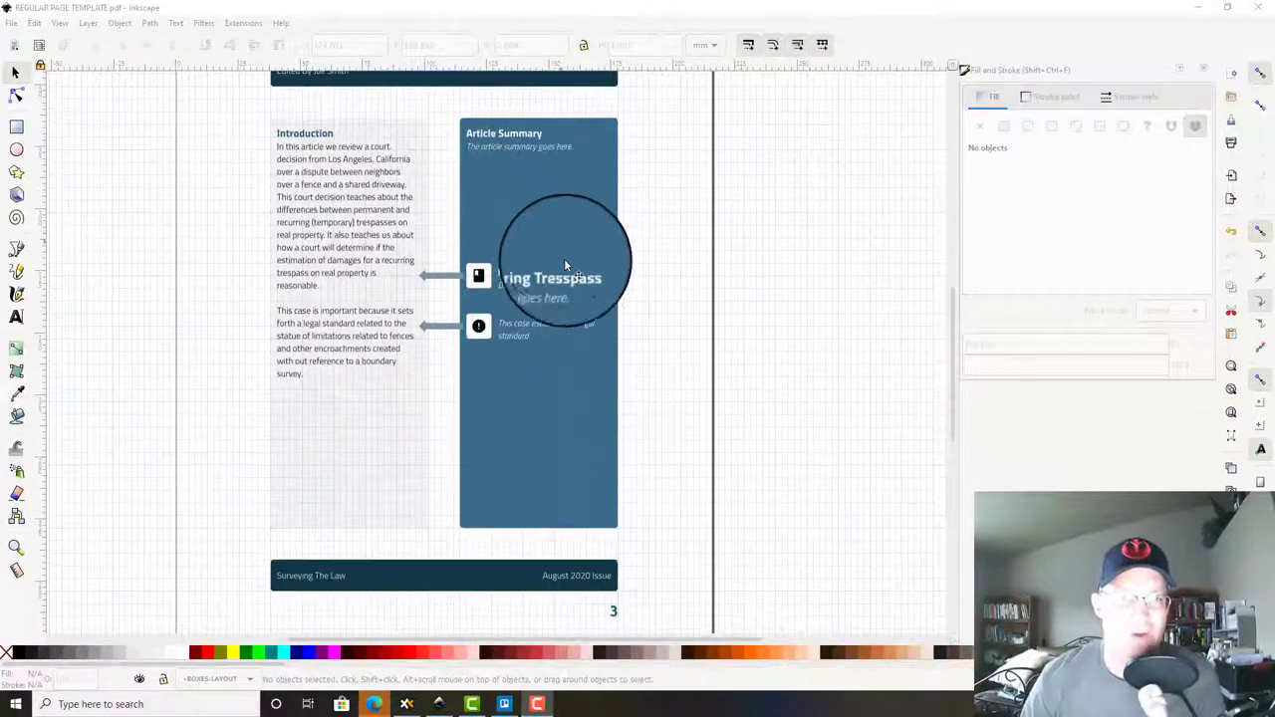
scroll(697, 365, "up", 1)
scroll(447, 270, "up", 2)
scroll(597, 336, "down", 4)
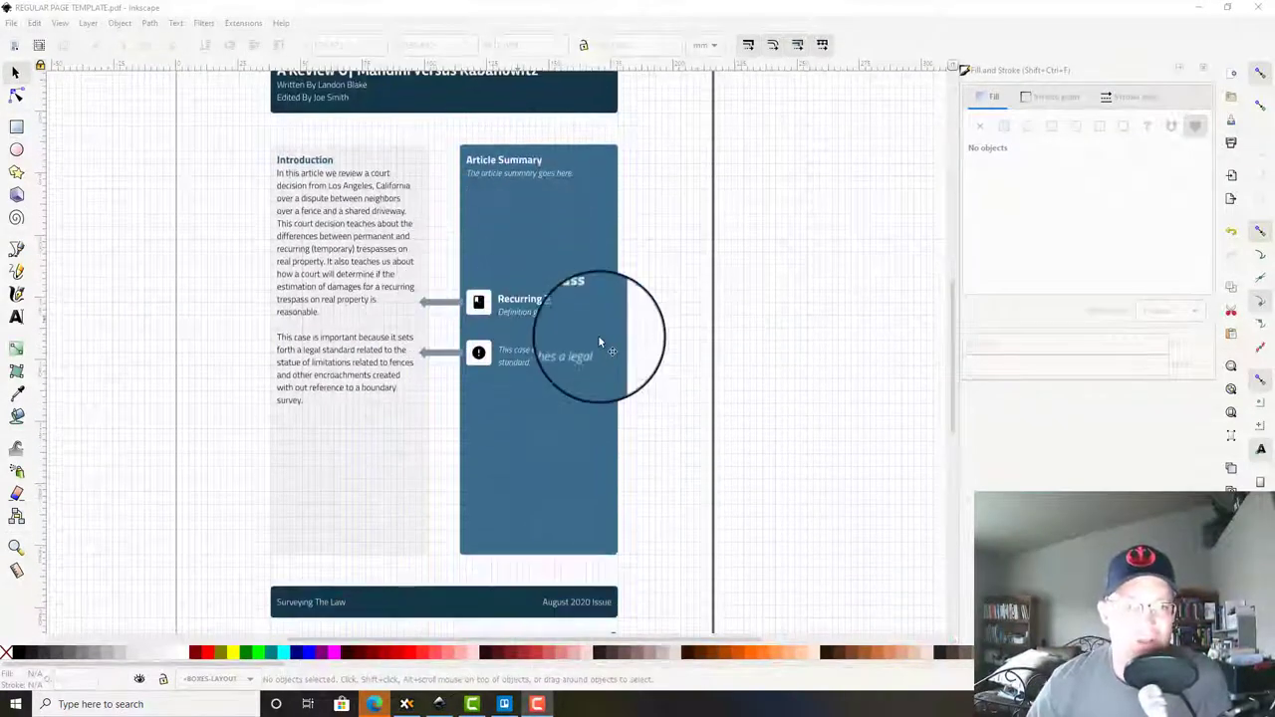
scroll(700, 608, "up", 3)
scroll(687, 558, "up", 2)
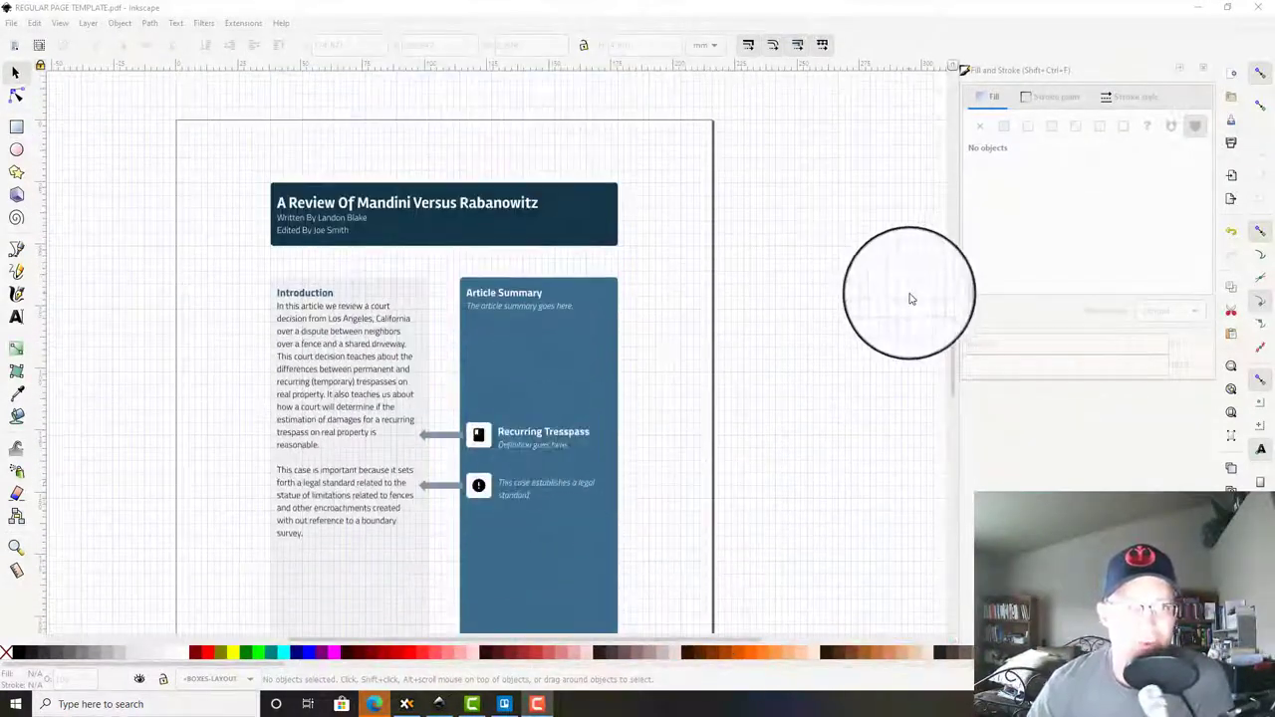
scroll(634, 334, "down", 2)
scroll(637, 335, "down", 2)
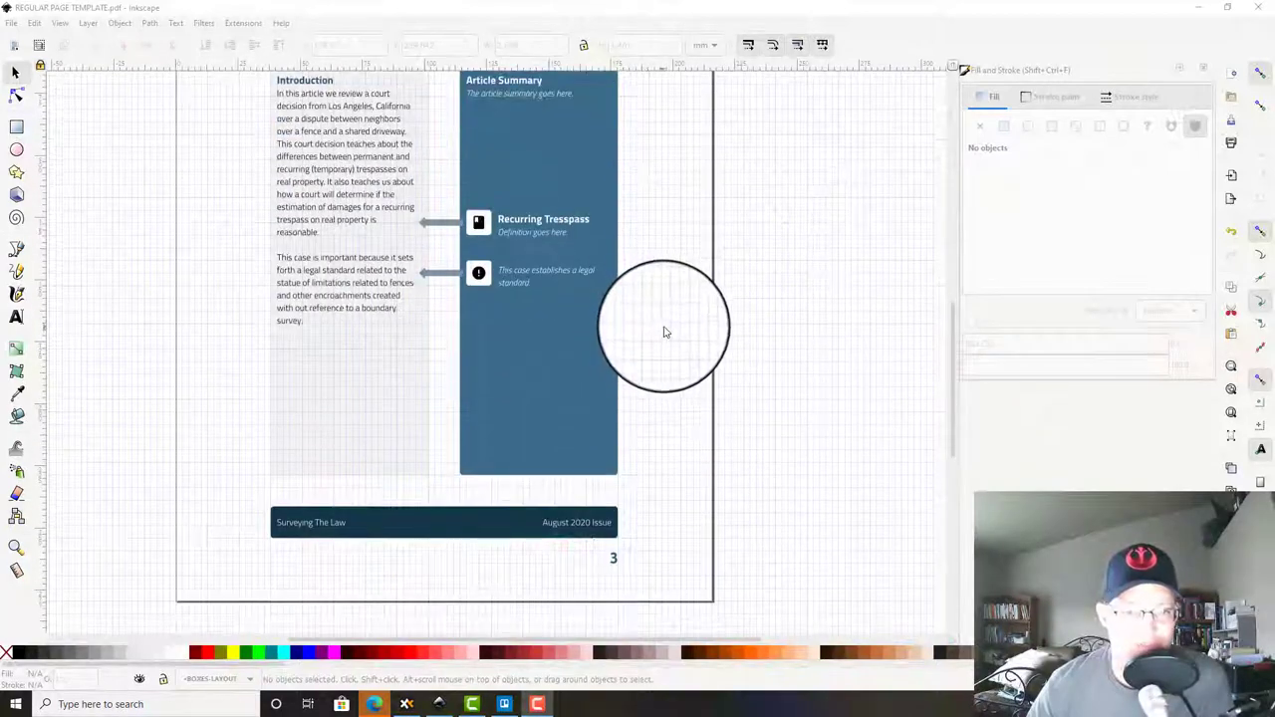
scroll(666, 332, "up", 3)
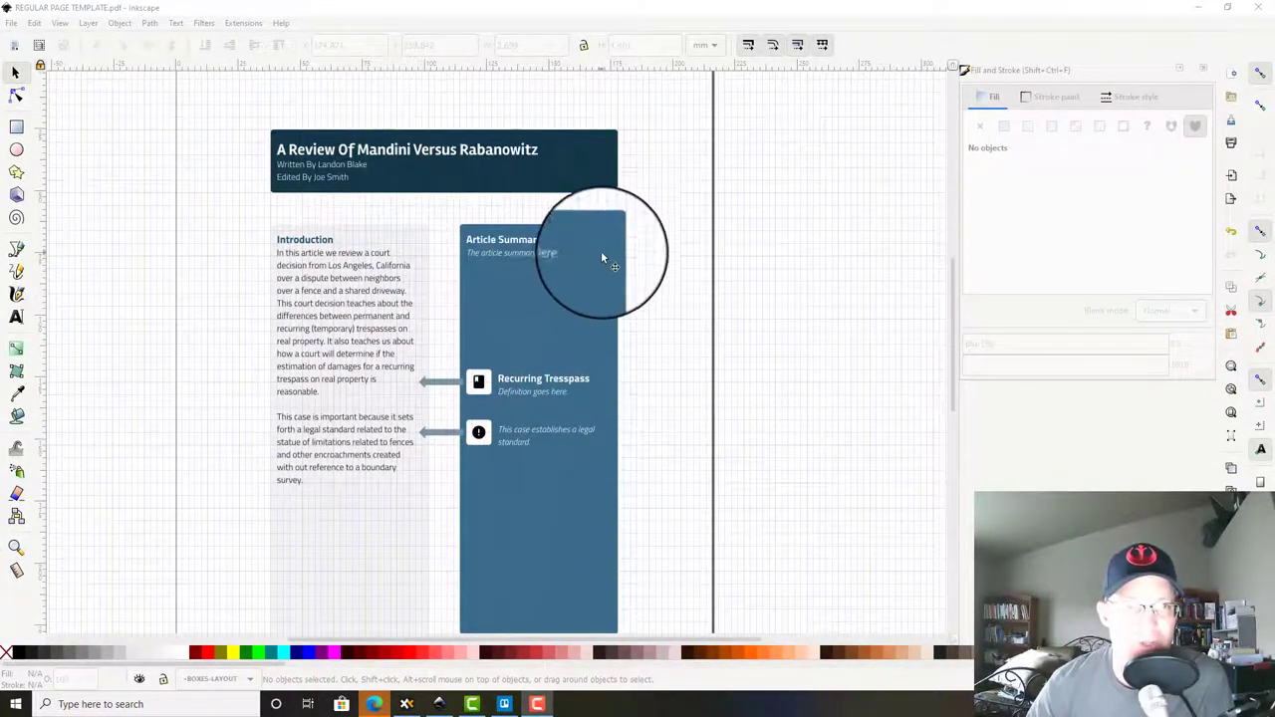
scroll(687, 399, "down", 3)
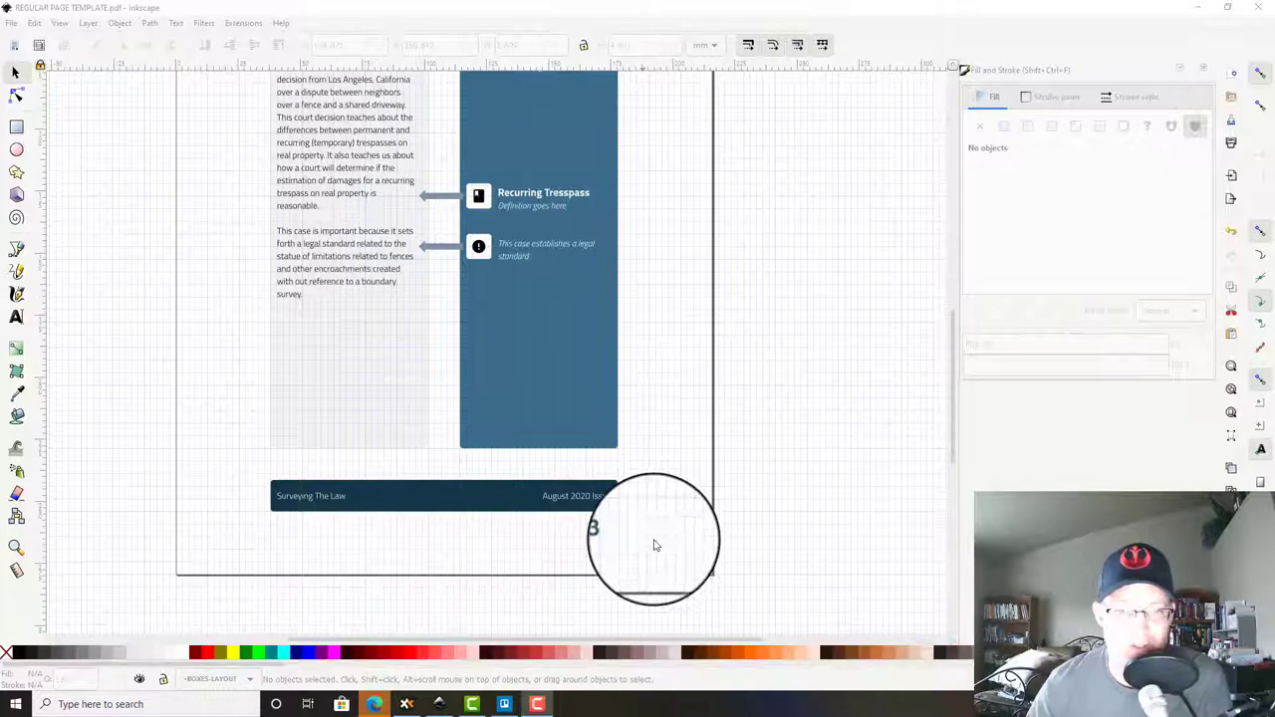
scroll(687, 550, "up", 2)
scroll(742, 538, "down", 2)
scroll(753, 535, "up", 2)
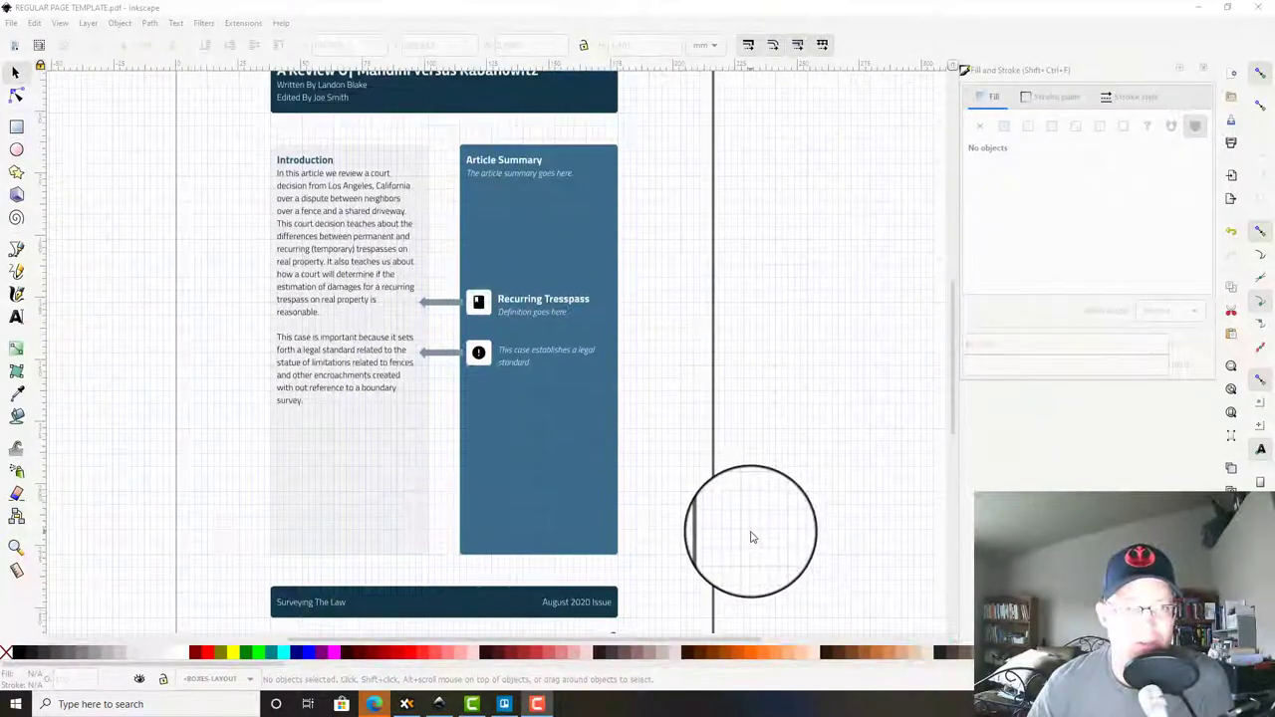
scroll(752, 538, "up", 1)
scroll(751, 538, "down", 3)
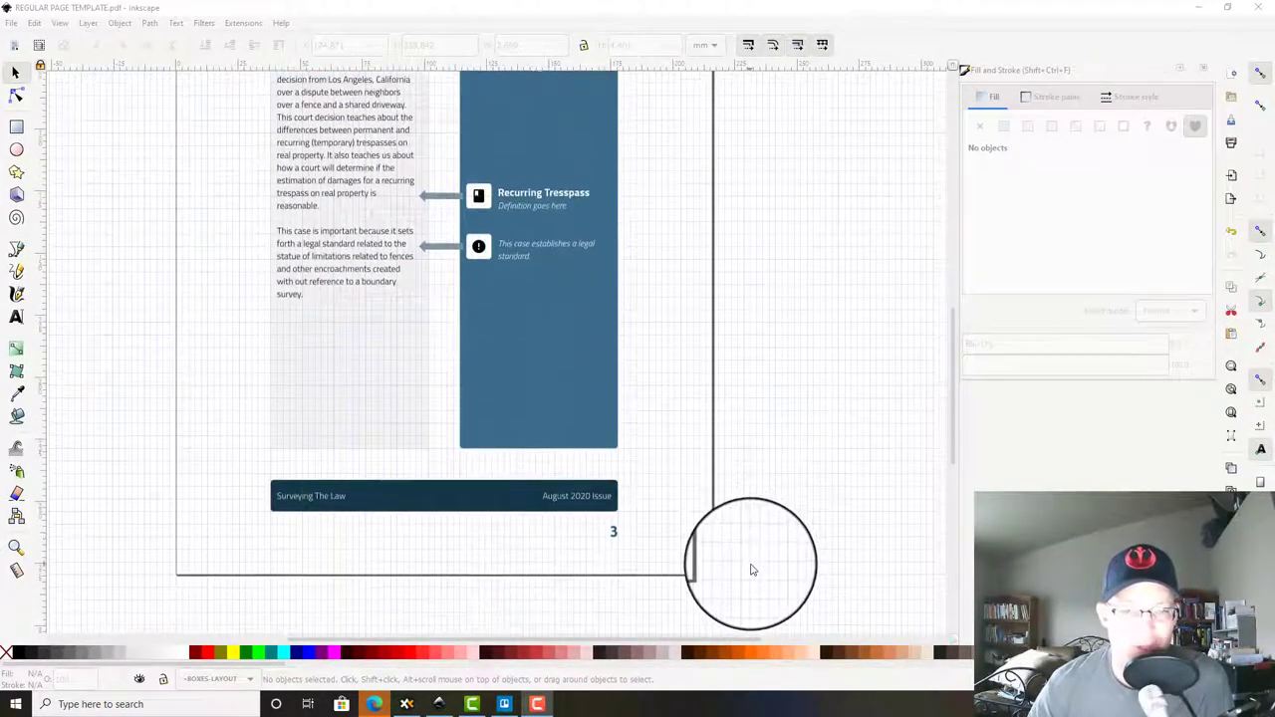
Step: Move the entire article layout off the page to its right side, at X 228.6 mm and Y 25.4 mm
left_click_drag(751, 565, 754, 365)
left_click(481, 279)
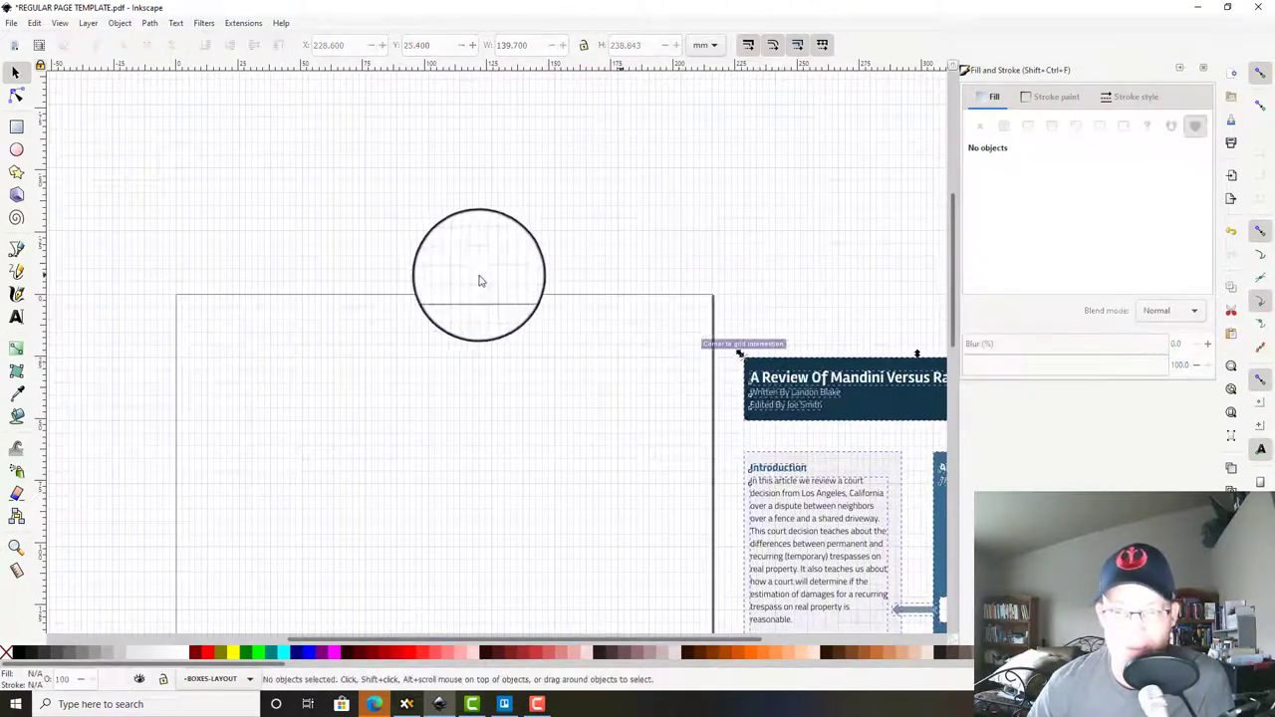
scroll(537, 319, "down", 2)
mouse_move(590, 351)
left_mouse_down()
mouse_move(453, 255)
mouse_move(518, 299)
mouse_move(505, 293)
left_mouse_up()
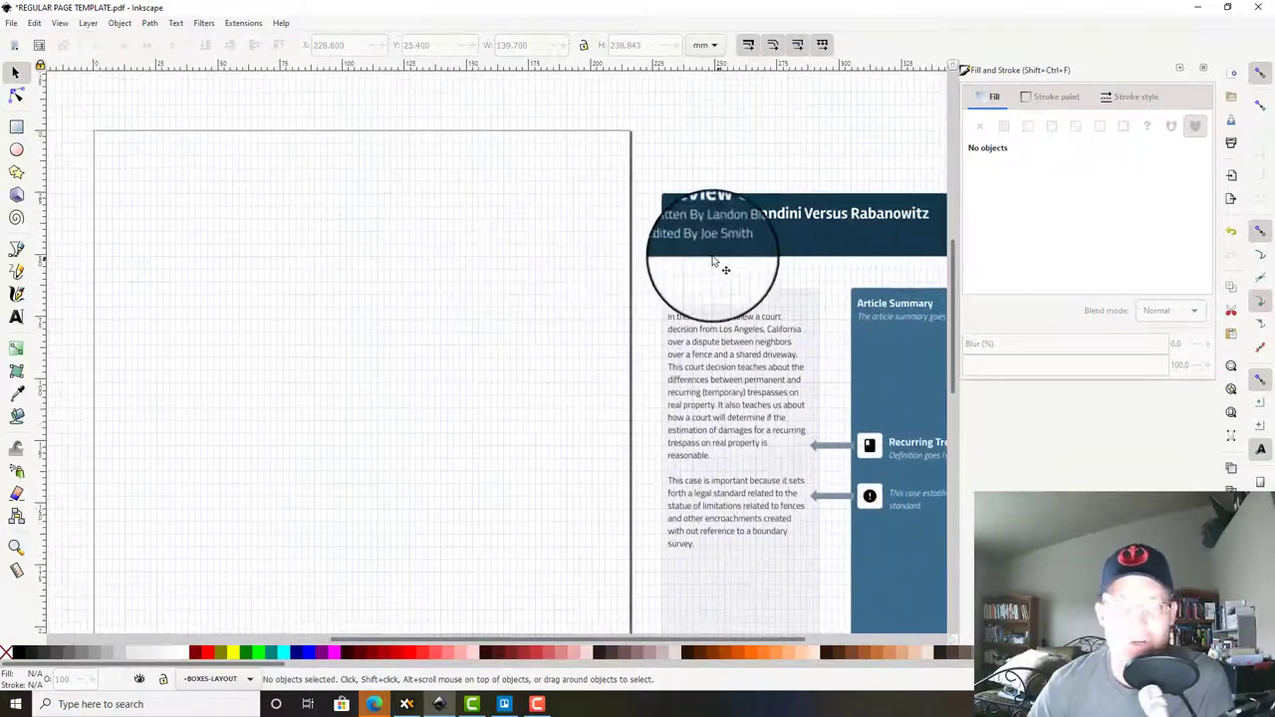
Step: Move the article title text onto the empty page at about X 12.7 mm, Y 20.6 mm and fill it with black
left_click(743, 213)
left_click_drag(732, 231, 220, 189)
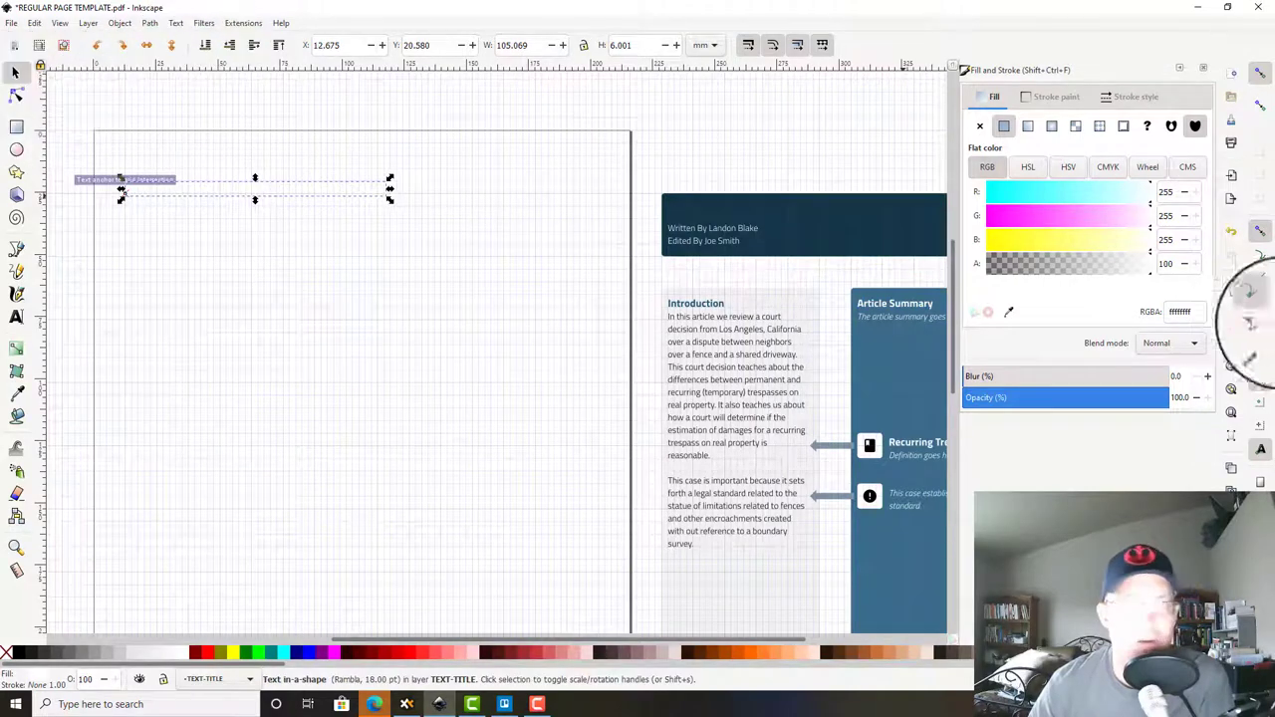
left_click(18, 653)
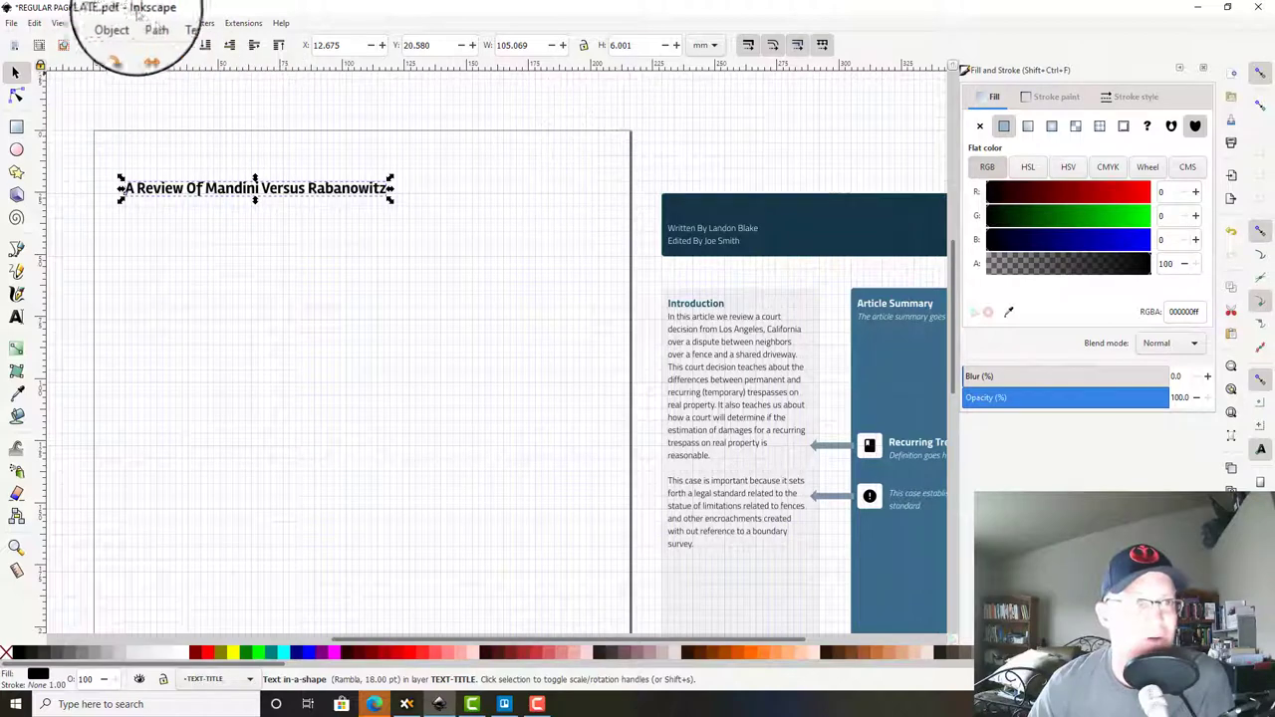
Step: Open the Text and Font settings for the title text and set its font size to 48
left_click(185, 25)
left_click(216, 41)
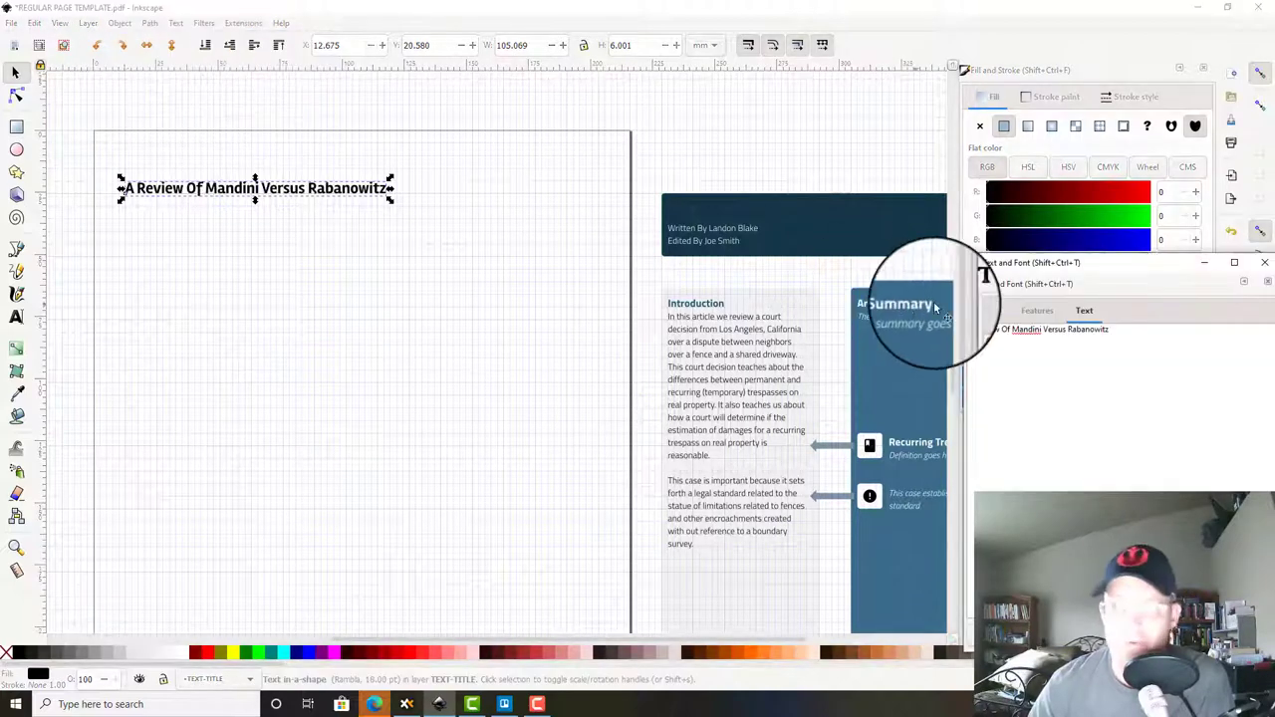
left_click_drag(1071, 263, 761, 136)
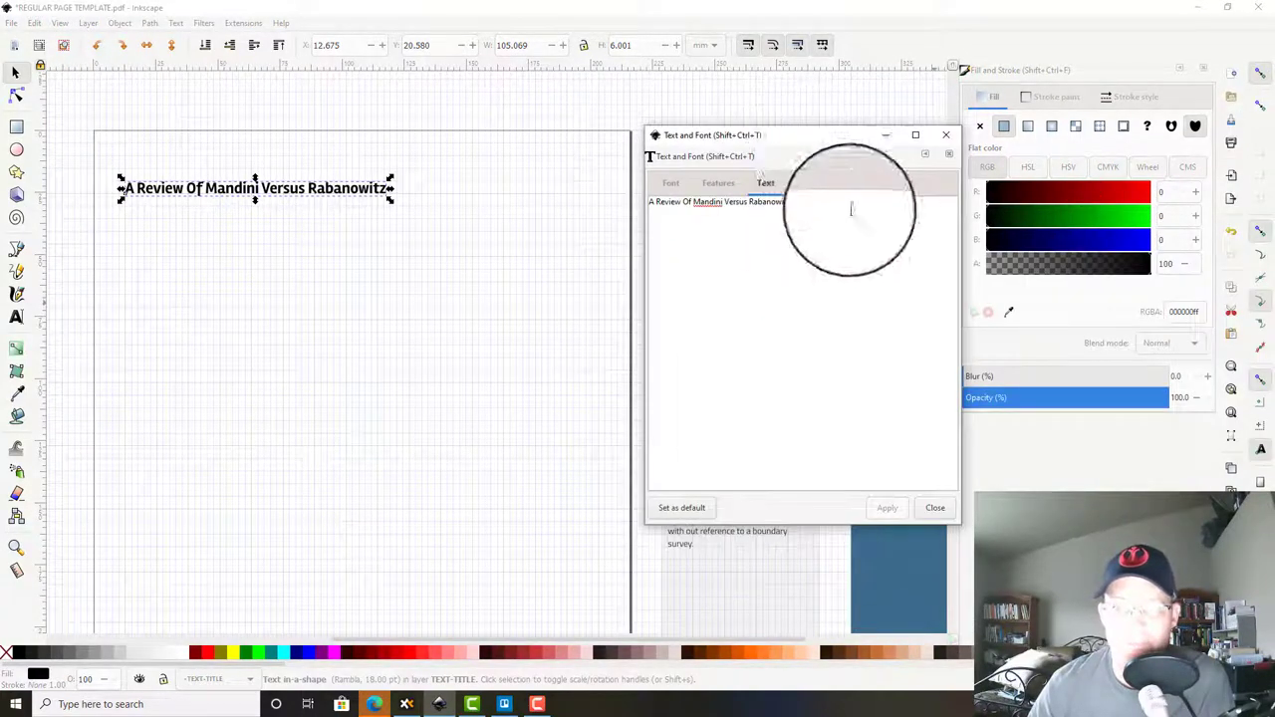
left_click(674, 184)
left_click(942, 345)
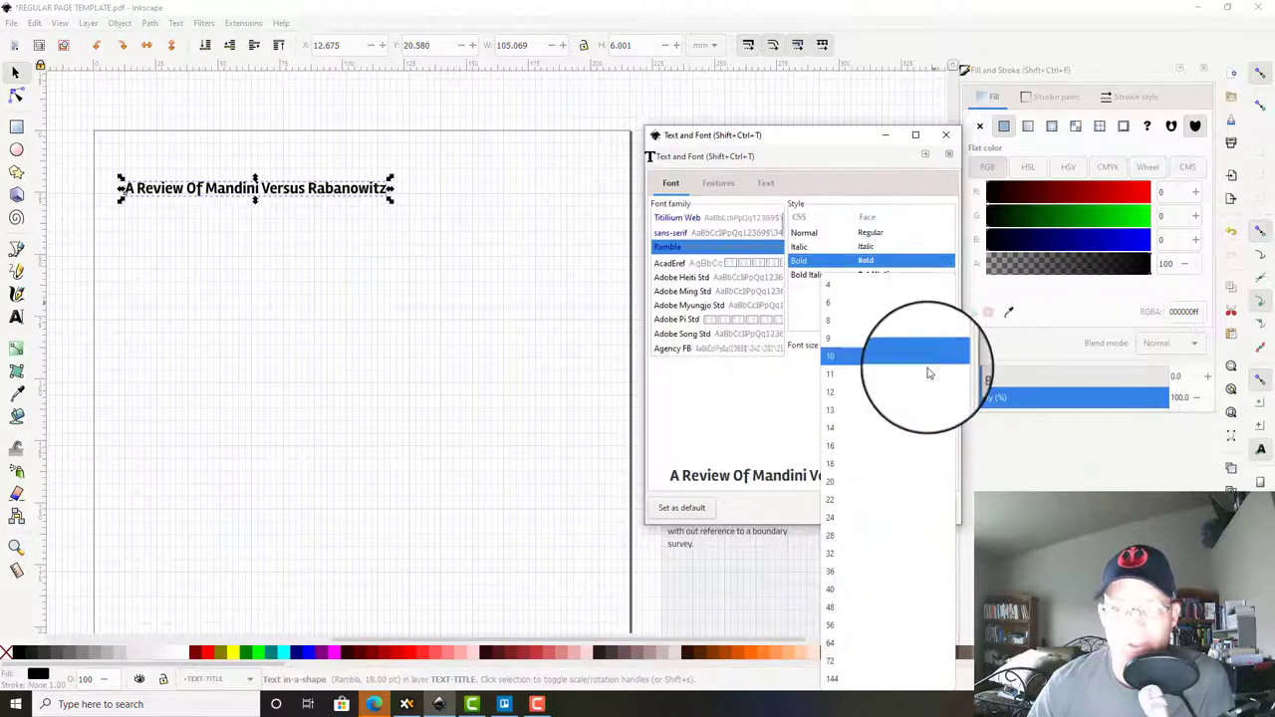
left_click(881, 626)
left_click(887, 507)
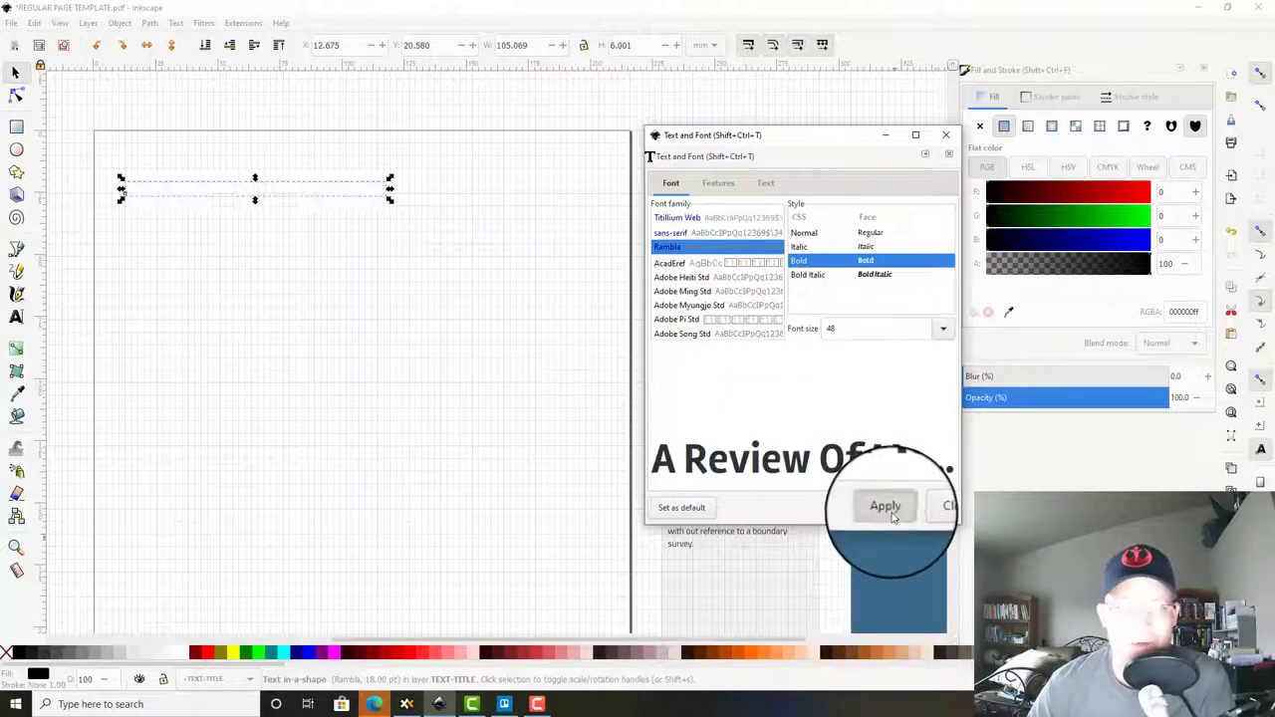
Step: Replace the title's wording with "Surveying The Law"
left_click(768, 185)
left_click_drag(800, 212, 583, 169)
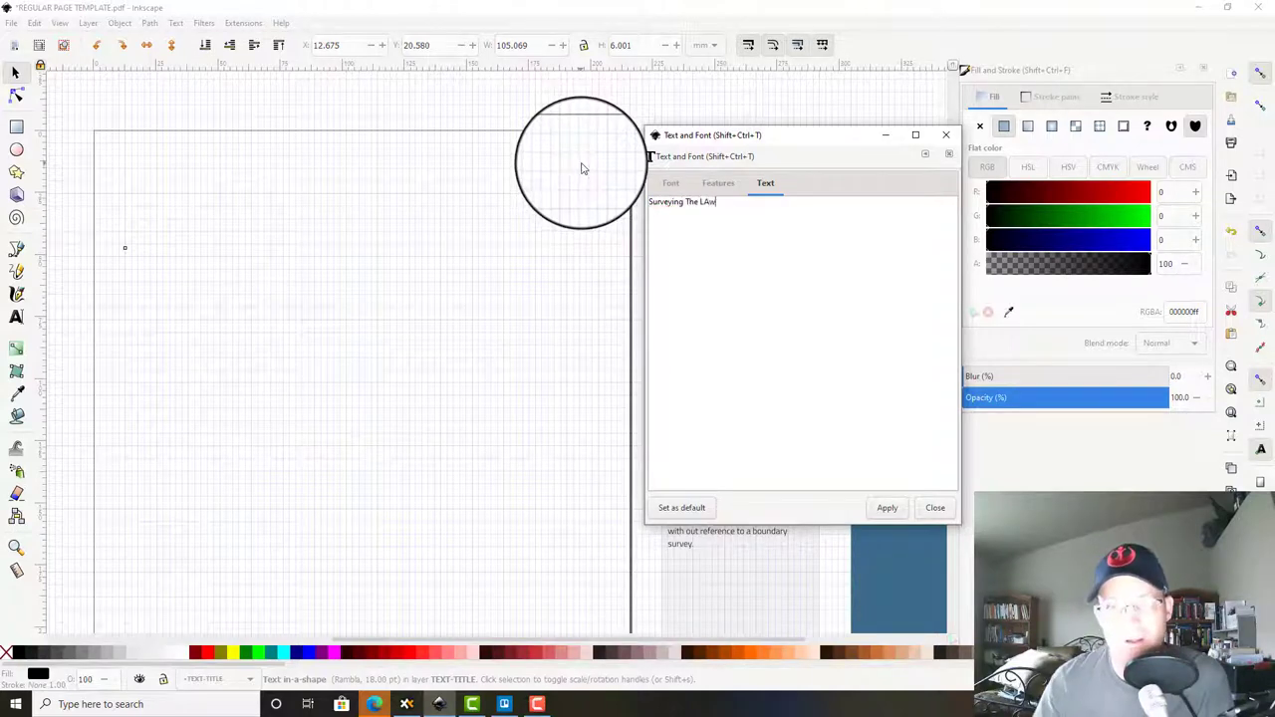
type("aw")
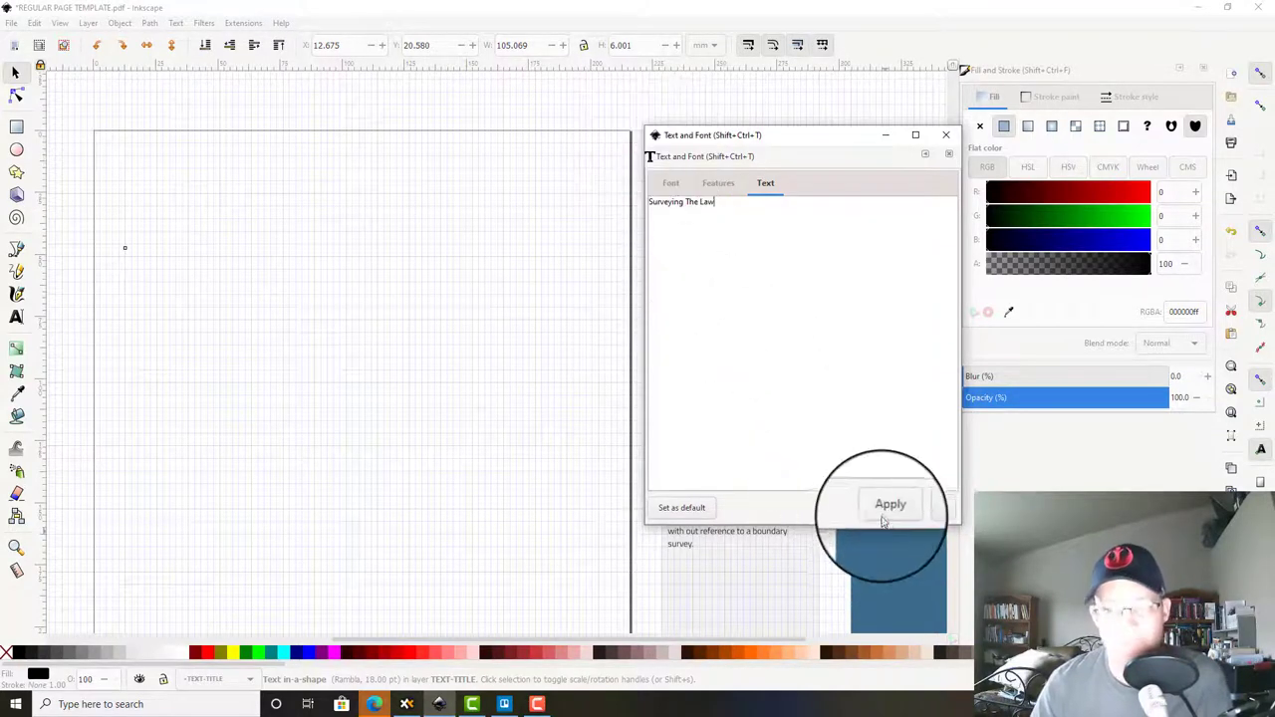
left_click(886, 508)
Step: Set the "Surveying The Law" title's font size to 40
left_click(670, 182)
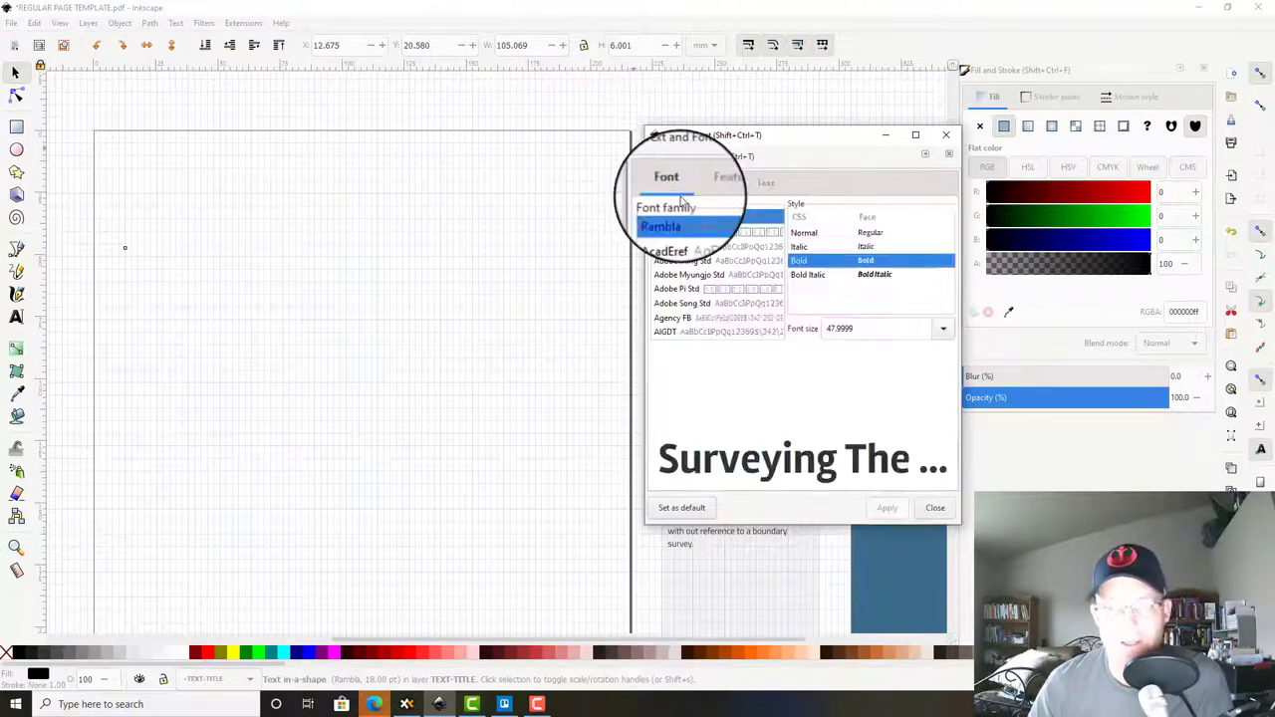
left_click(943, 329)
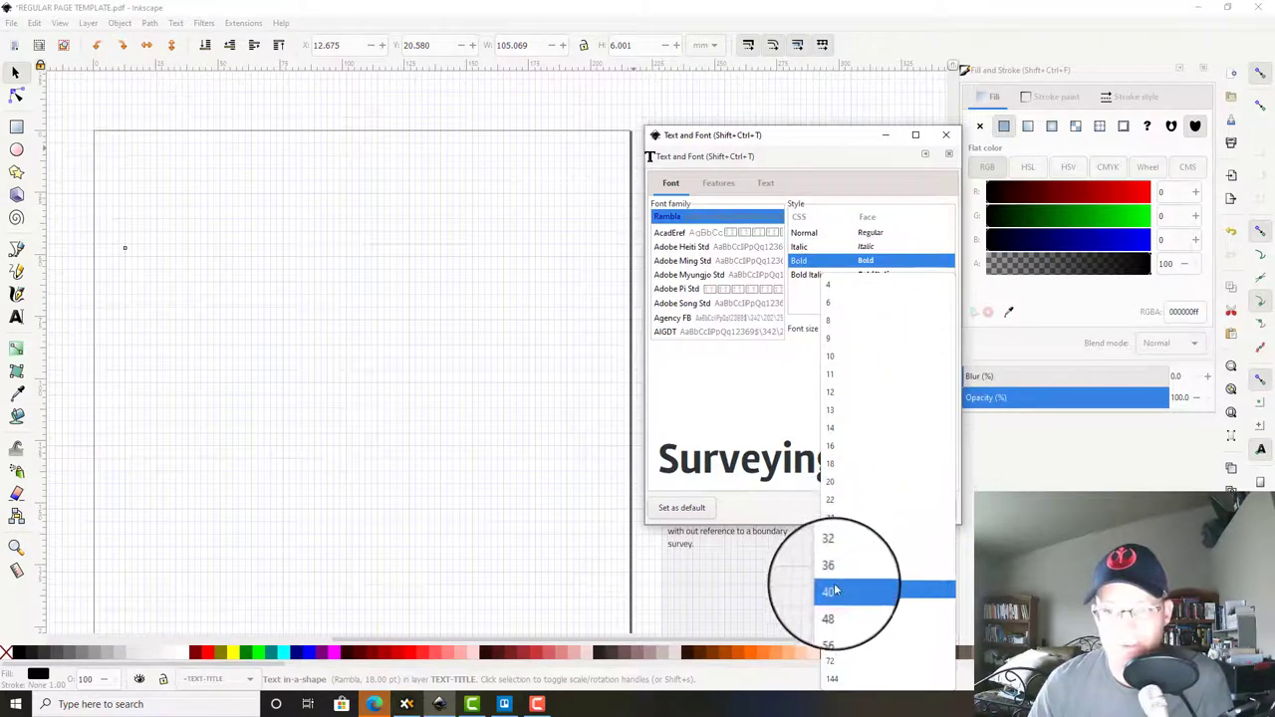
left_click(832, 589)
left_click(883, 509)
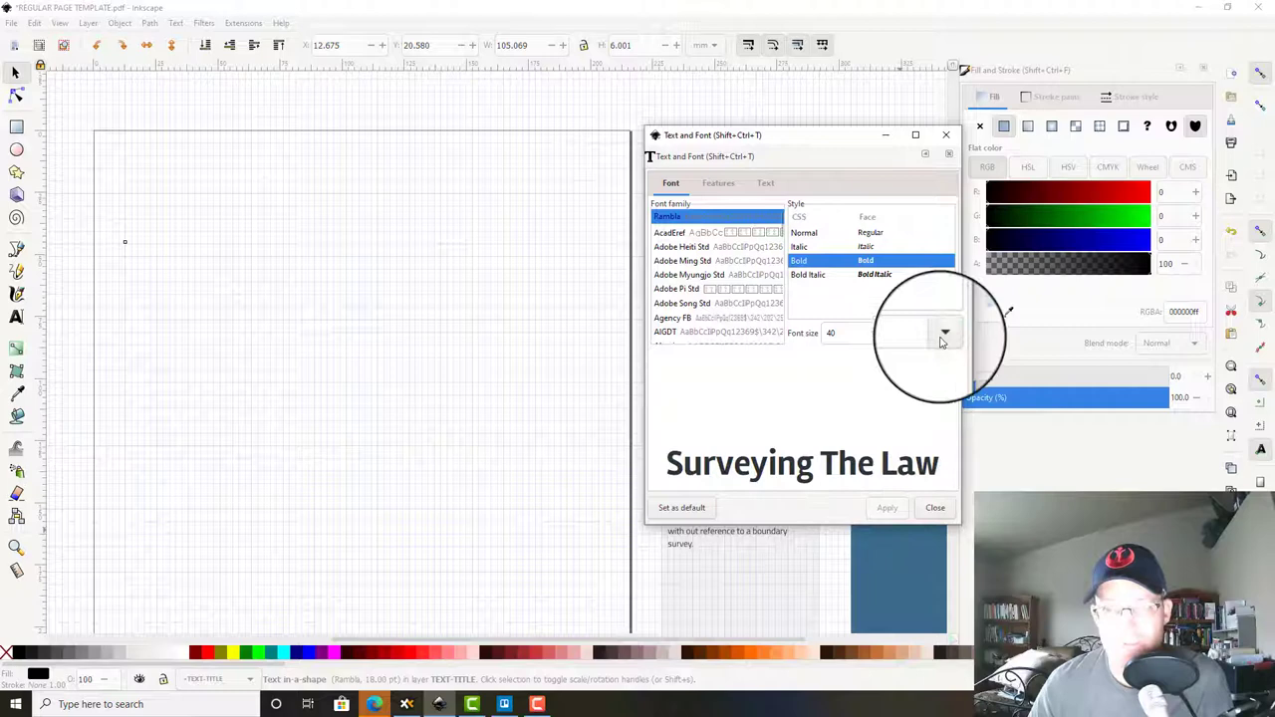
Step: Reduce the title's font size to 10 and enlarge its text frame across most of the page width
left_click(942, 333)
left_click(867, 356)
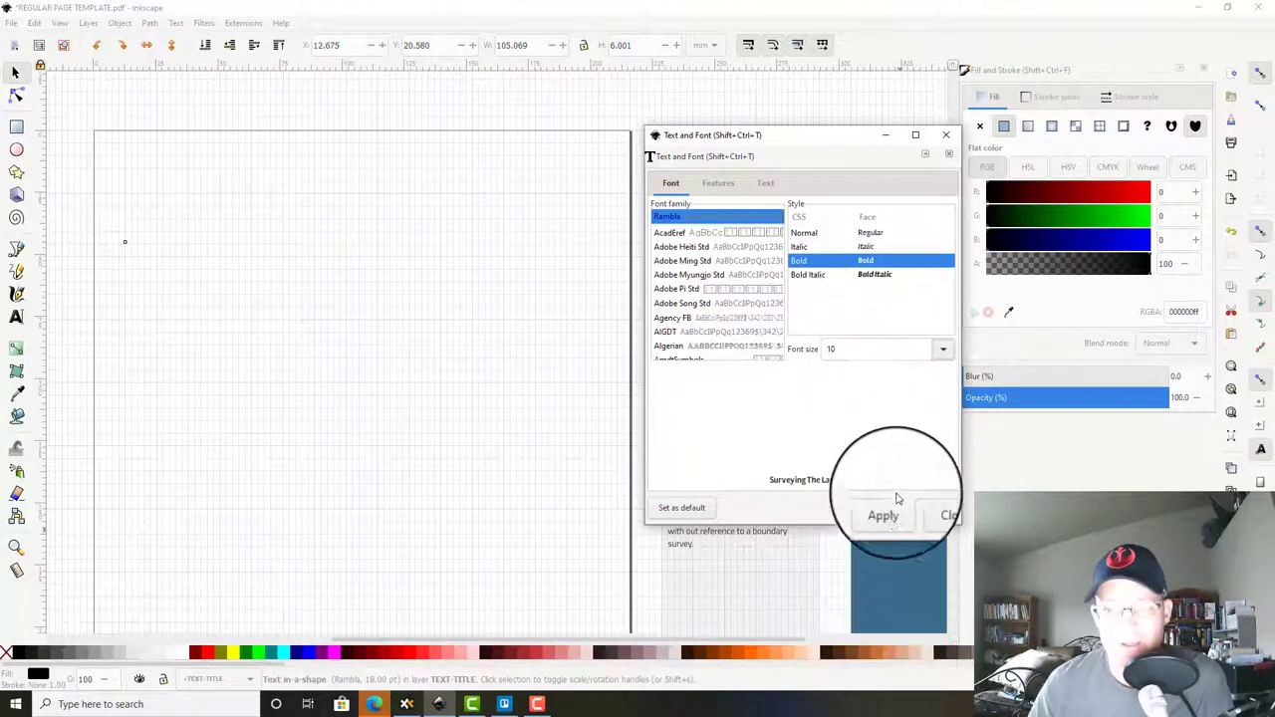
left_click(885, 508)
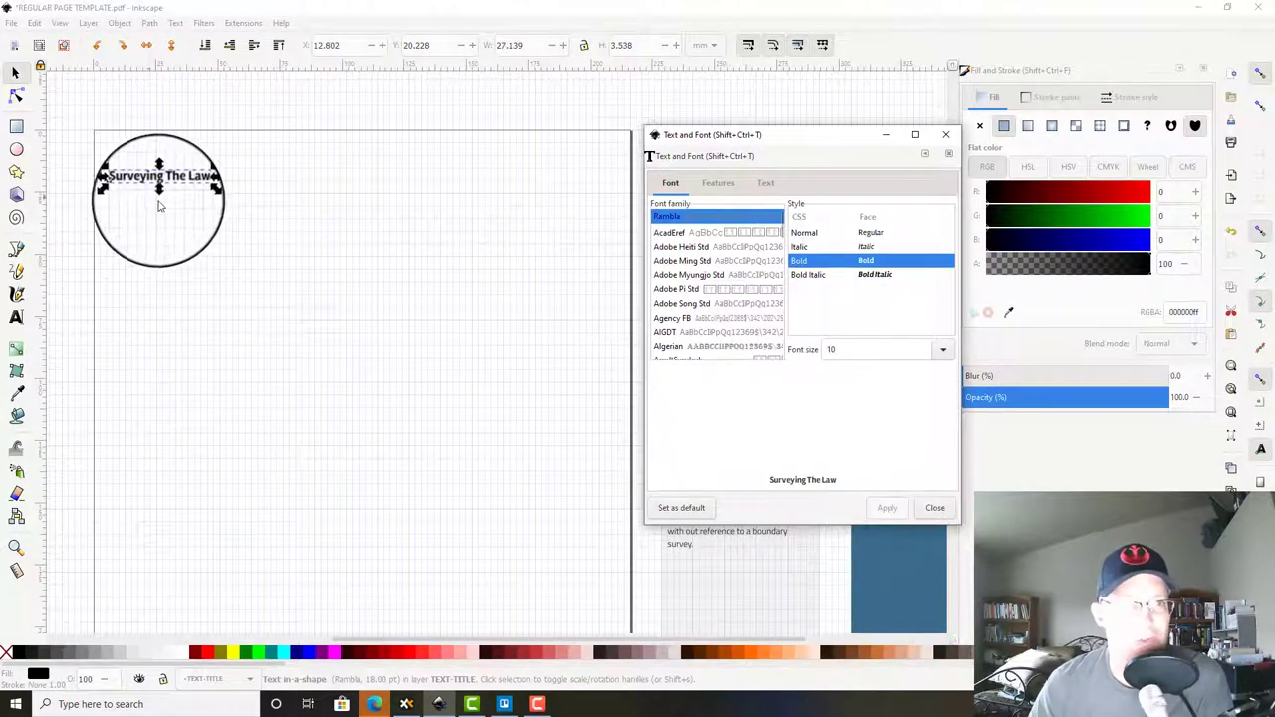
left_click(164, 197)
double_click(168, 189)
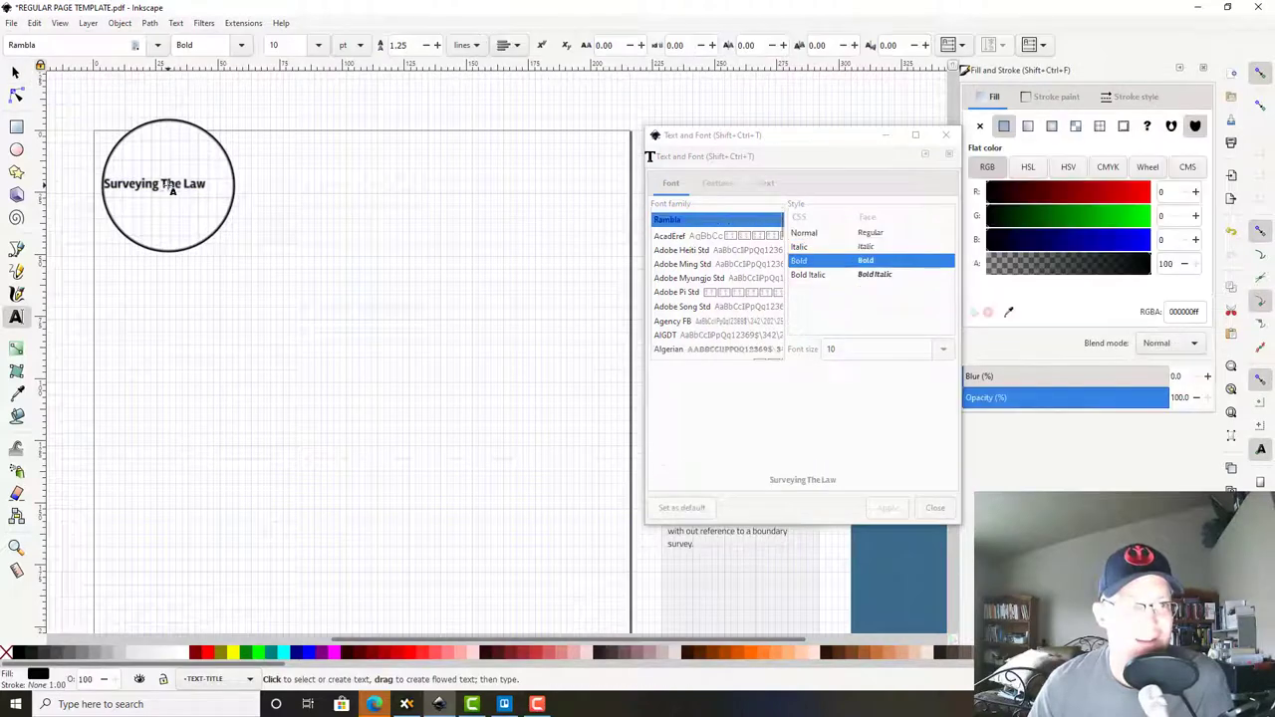
left_click_drag(452, 207, 599, 258)
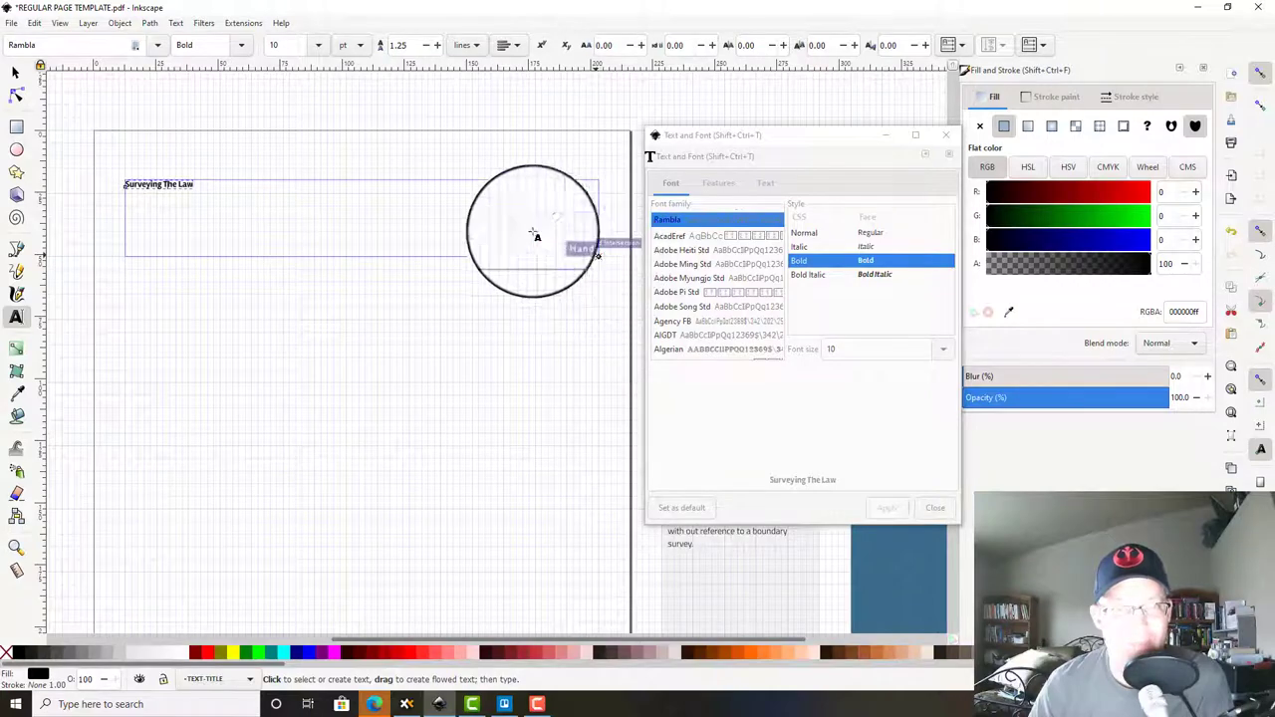
Step: Set the font size of the title in the enlarged frame to 48
left_click(15, 71)
left_click(939, 347)
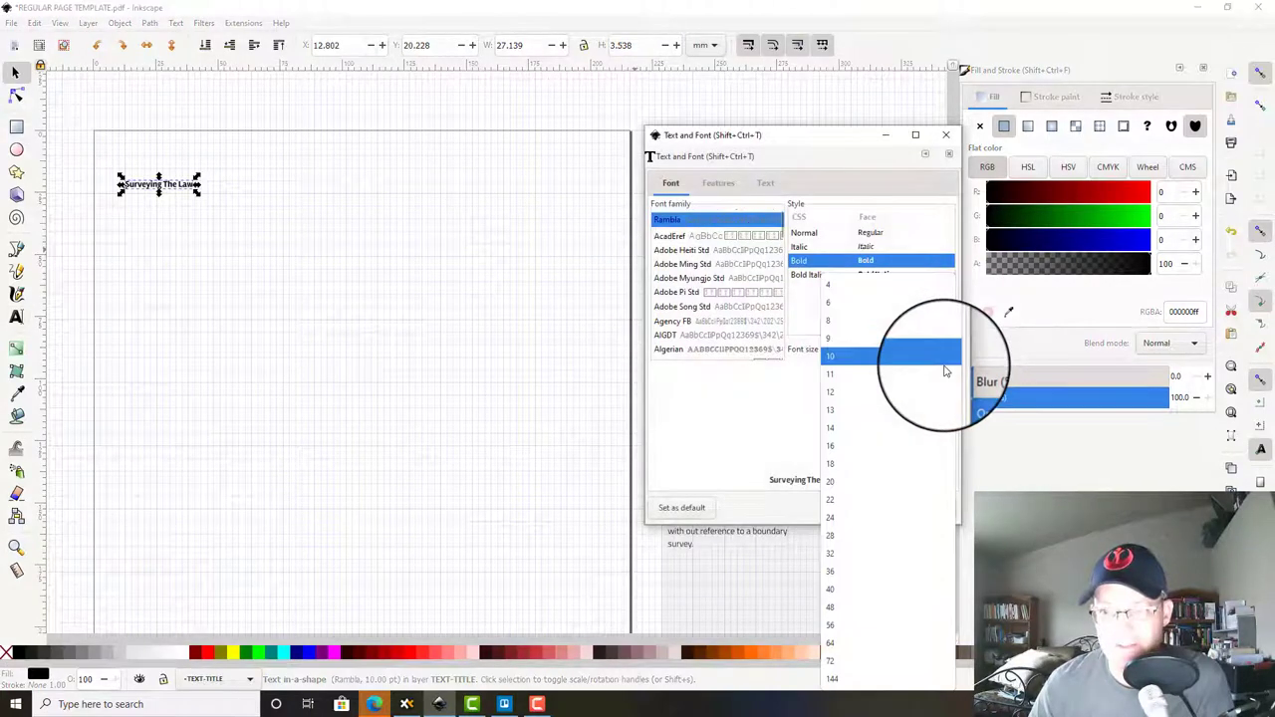
left_click(869, 603)
left_click(887, 509)
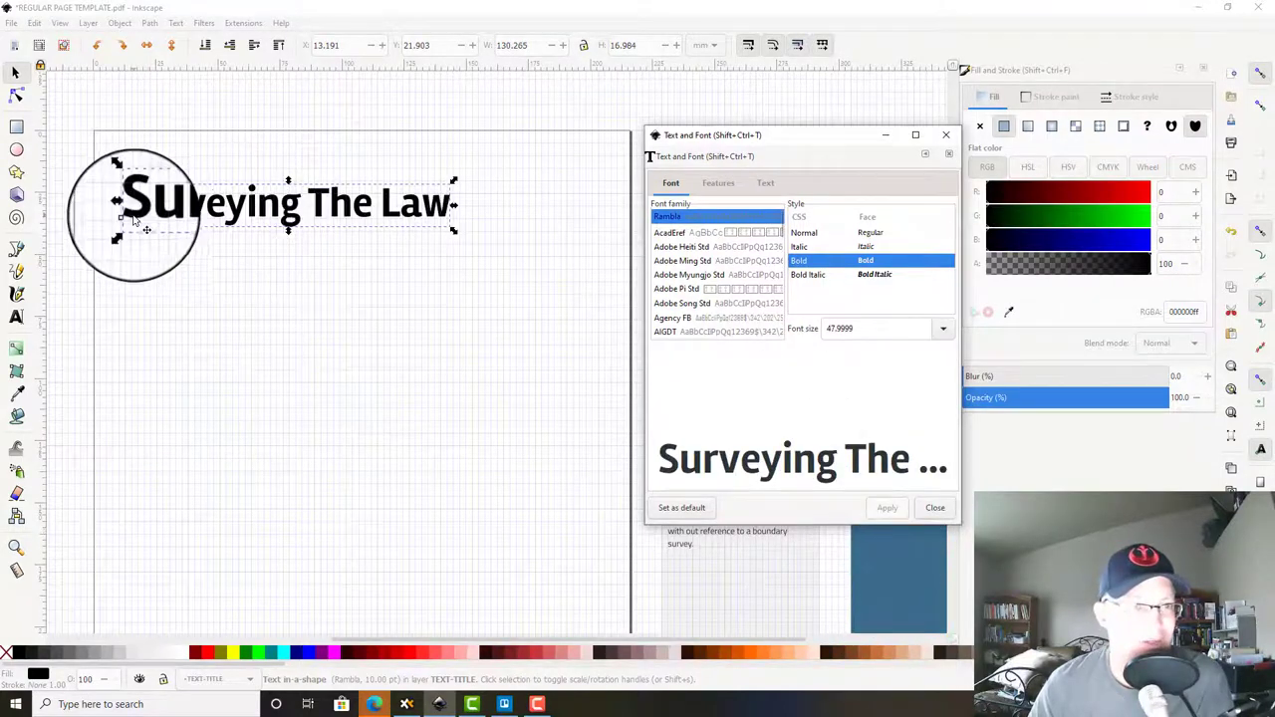
Step: Move the title to about X 25.9 mm, Y 27.8 mm, deselect it, and shift the Text and Font dialog clear of the page
left_click_drag(160, 210, 469, 396)
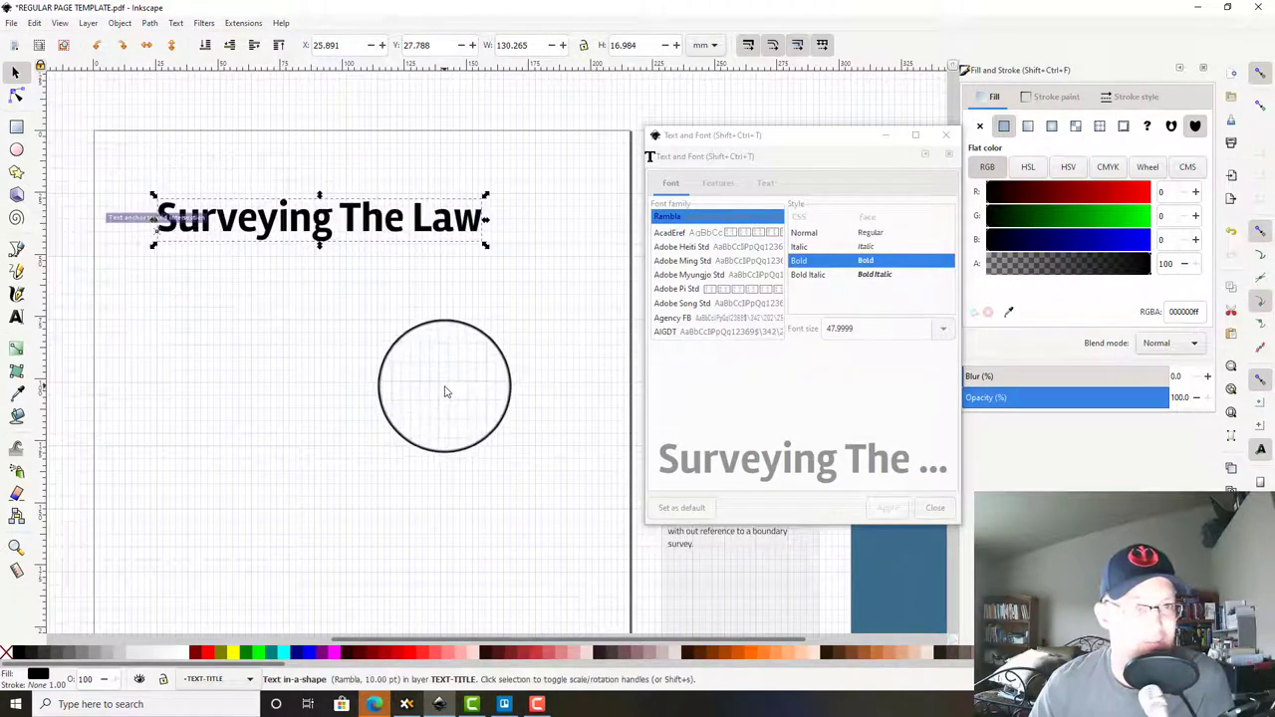
left_click(444, 391)
scroll(434, 289, "down", 4)
scroll(423, 295, "up", 2)
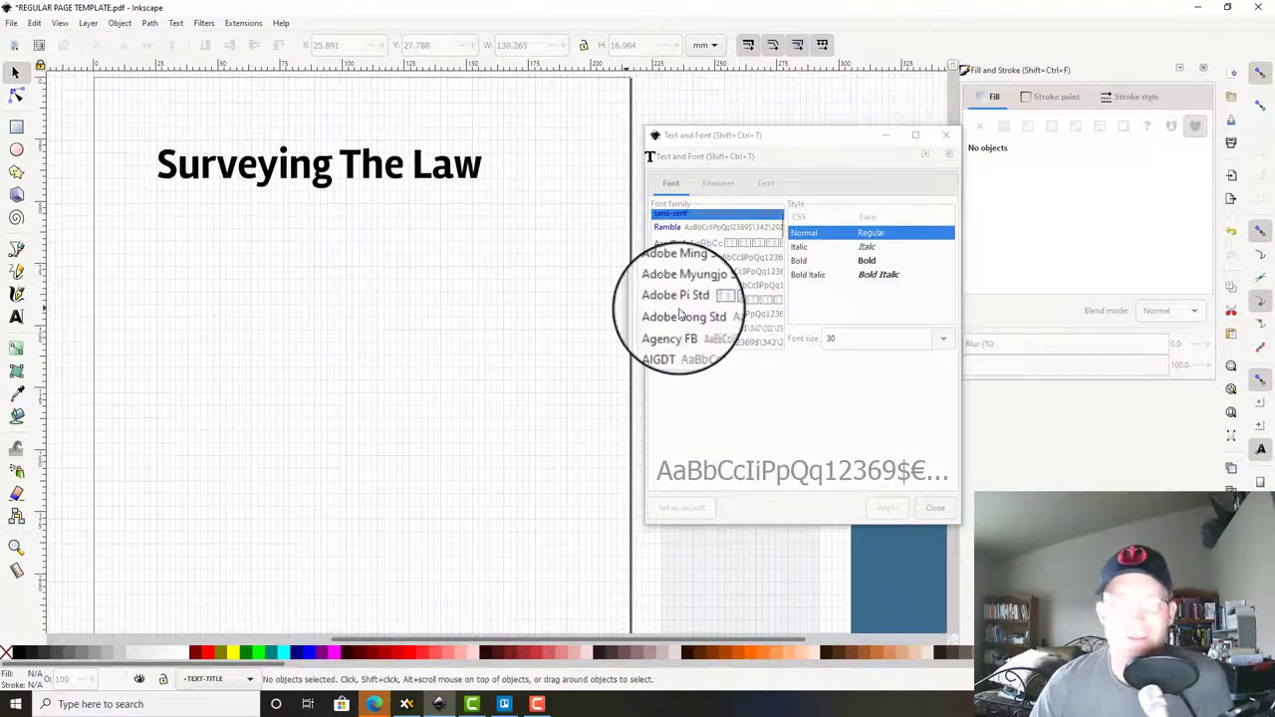
left_click_drag(785, 144, 932, 181)
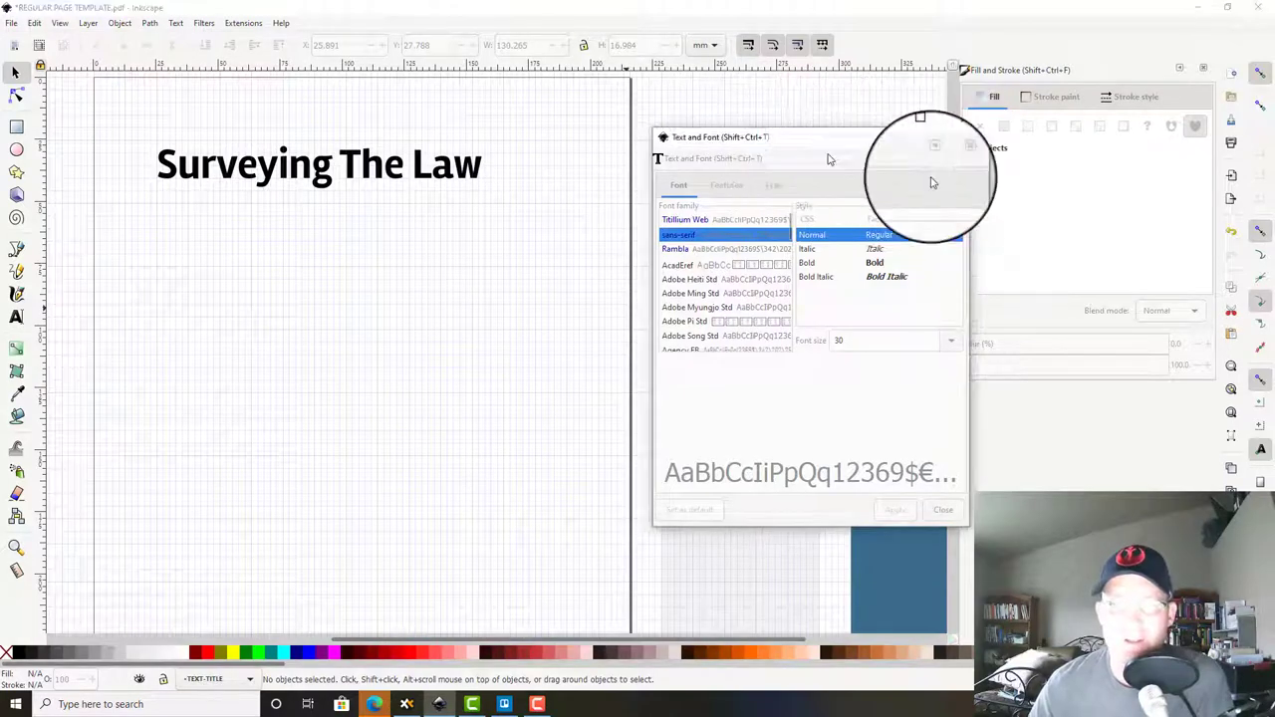
left_click_drag(828, 159, 1095, 235)
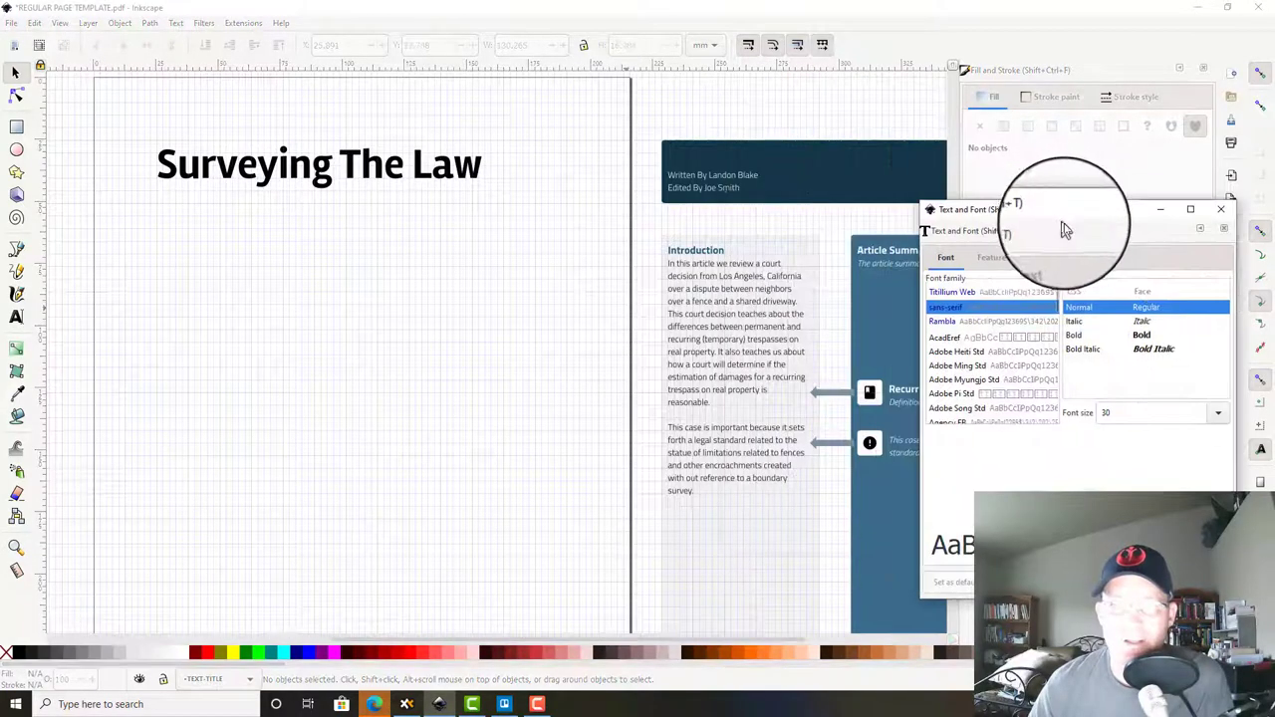
Step: Copy the "Introduction" subheading to just below the cover title and change its text to "A Digital Magazine By Redefined Horizons"
left_click(700, 257)
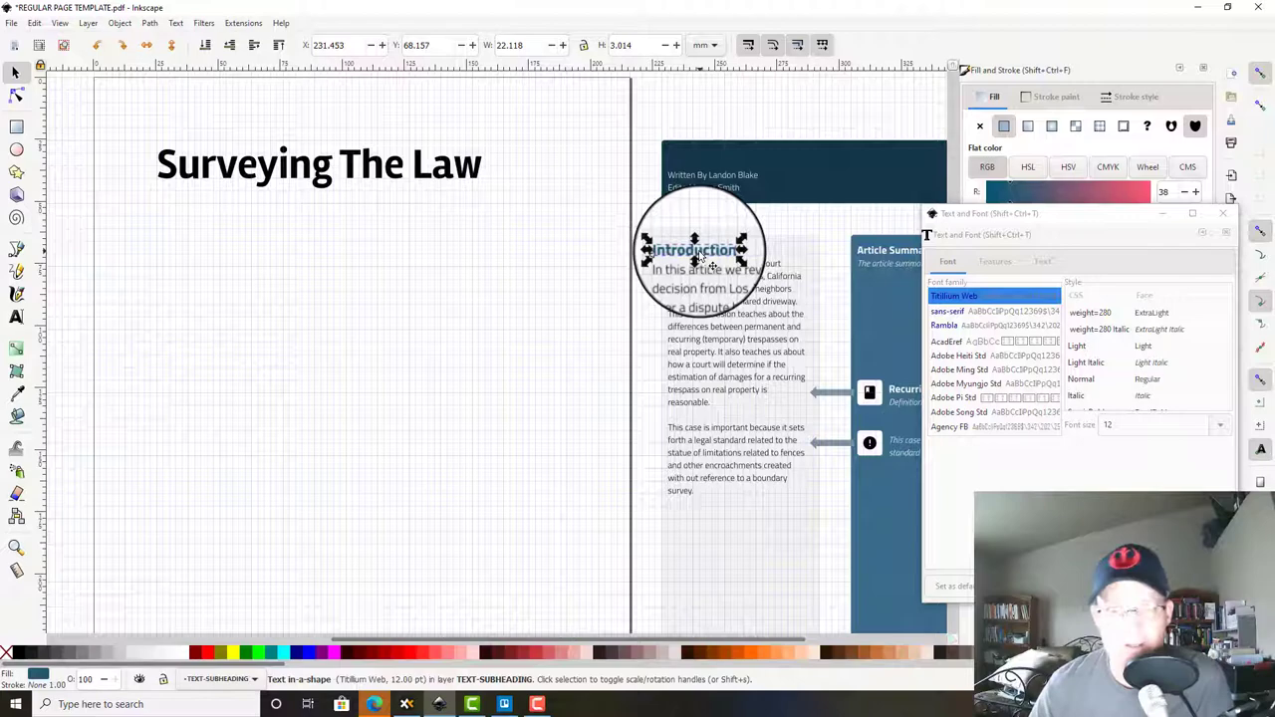
left_click_drag(701, 257, 185, 206)
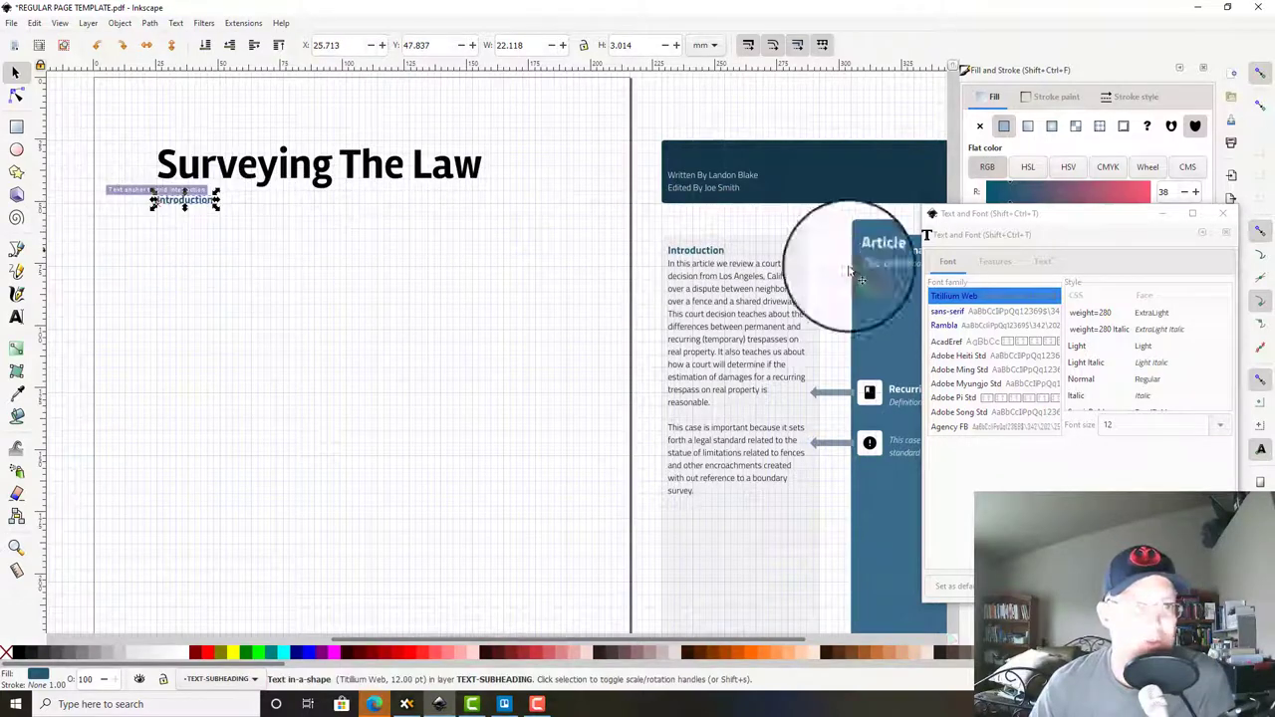
left_click(1042, 261)
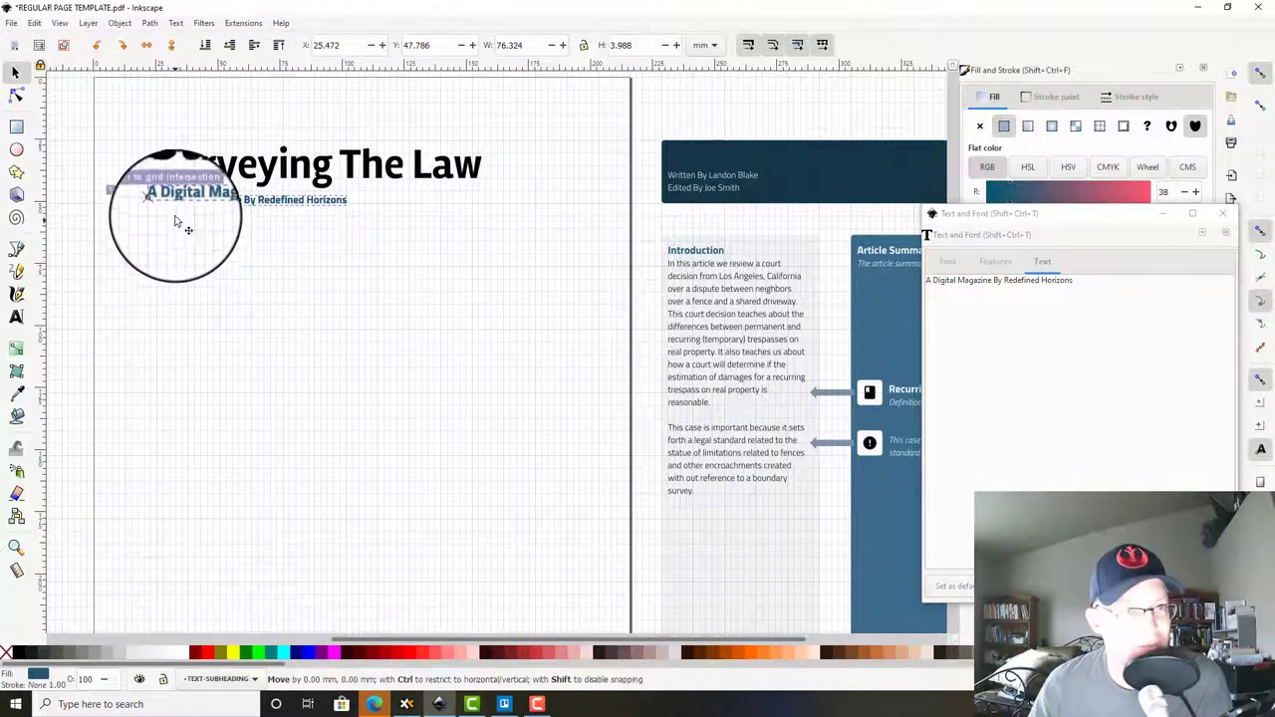
Step: Duplicate the subheading below itself and change it to "Surveying recent developments in California boundary surveying, land use, land title and other real estate law."
left_click_drag(173, 205, 175, 220)
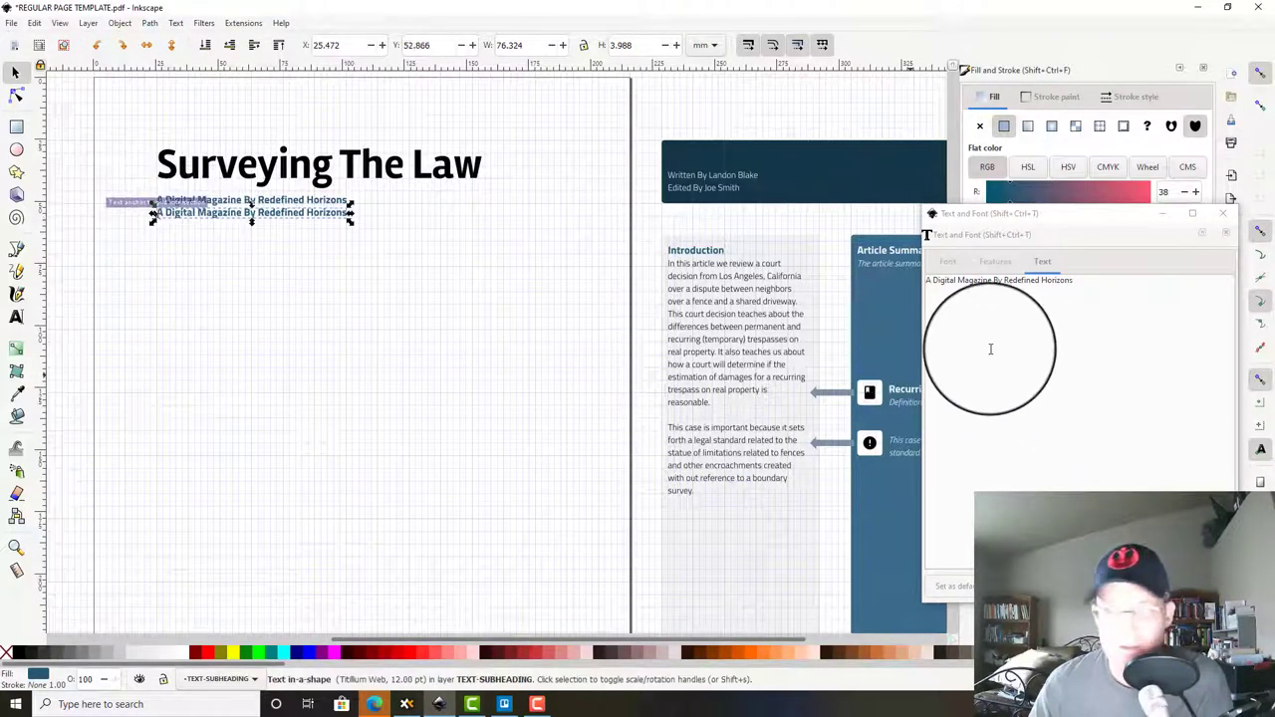
left_click_drag(1084, 282, 860, 273)
type("S")
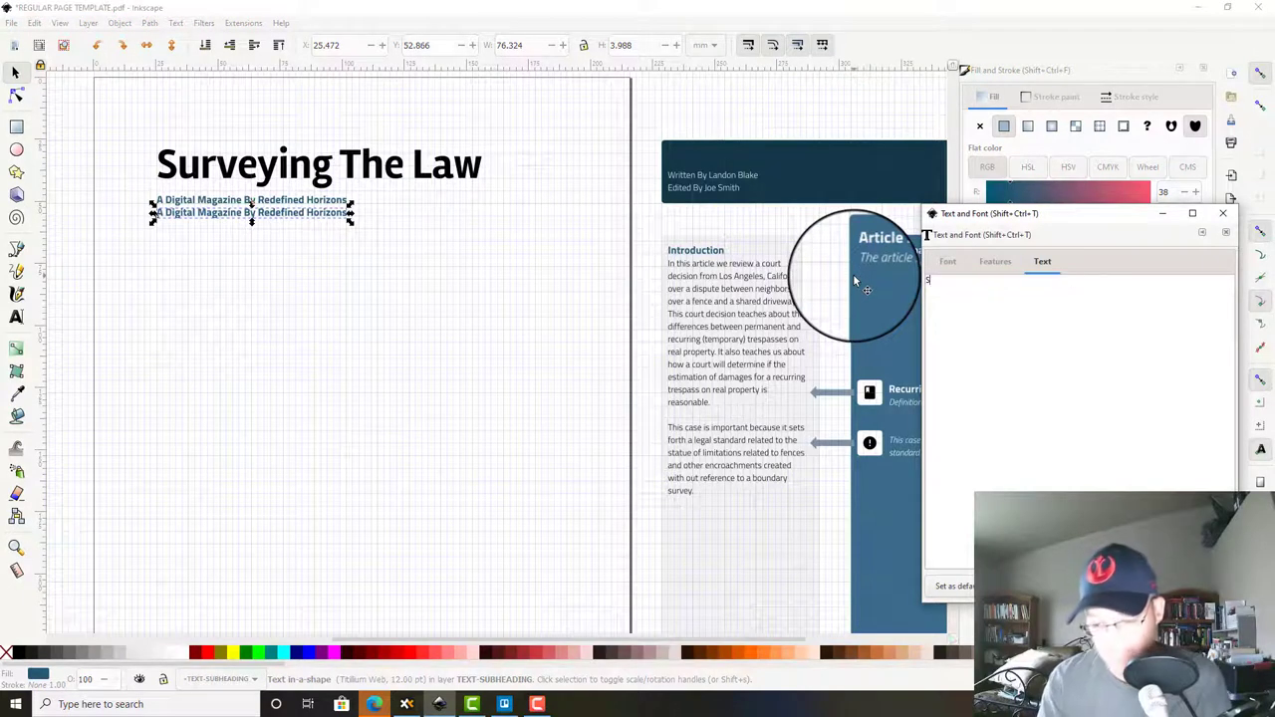
type("urveying recent d")
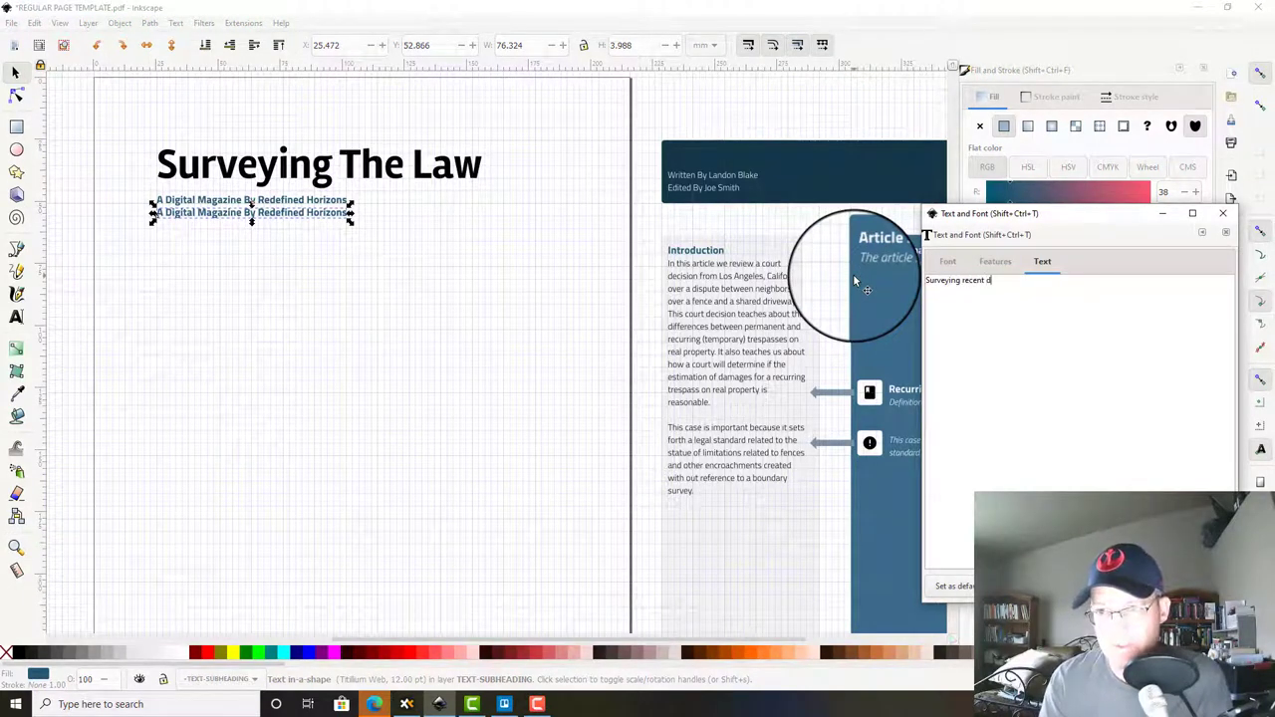
type("evelopments in California boundary surveying, land use, land title and other real estate law.")
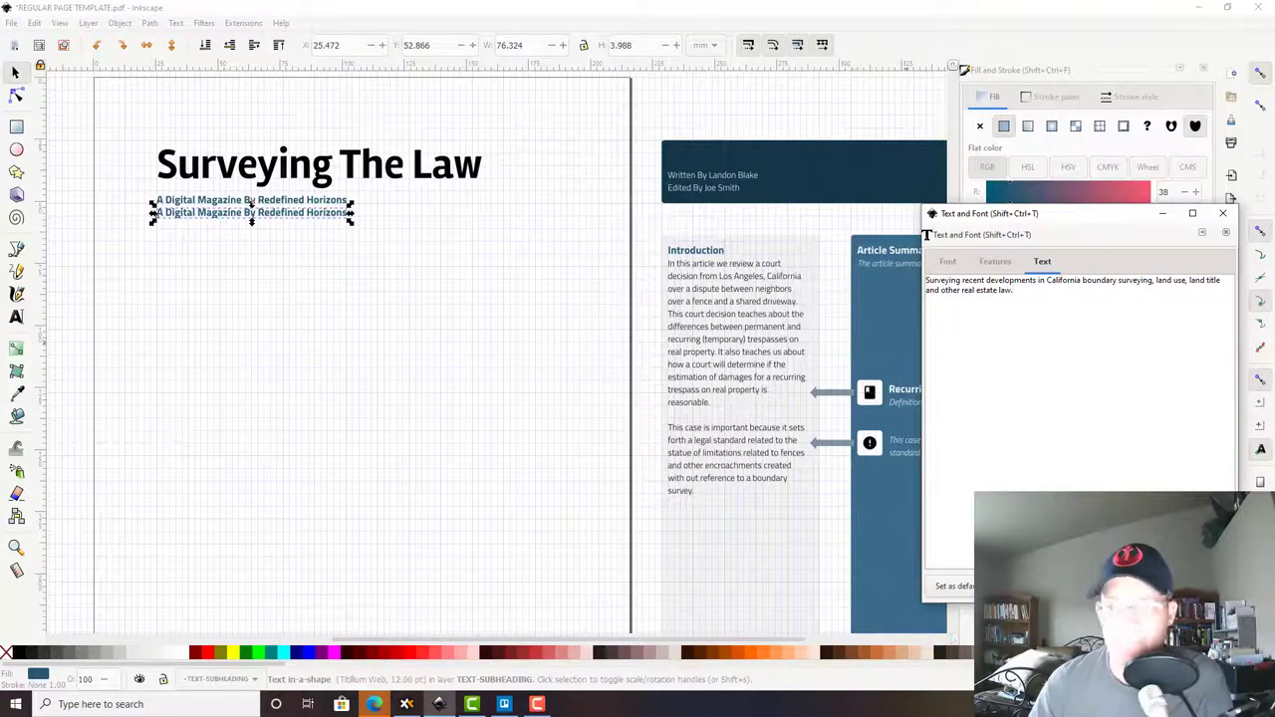
left_click(1195, 586)
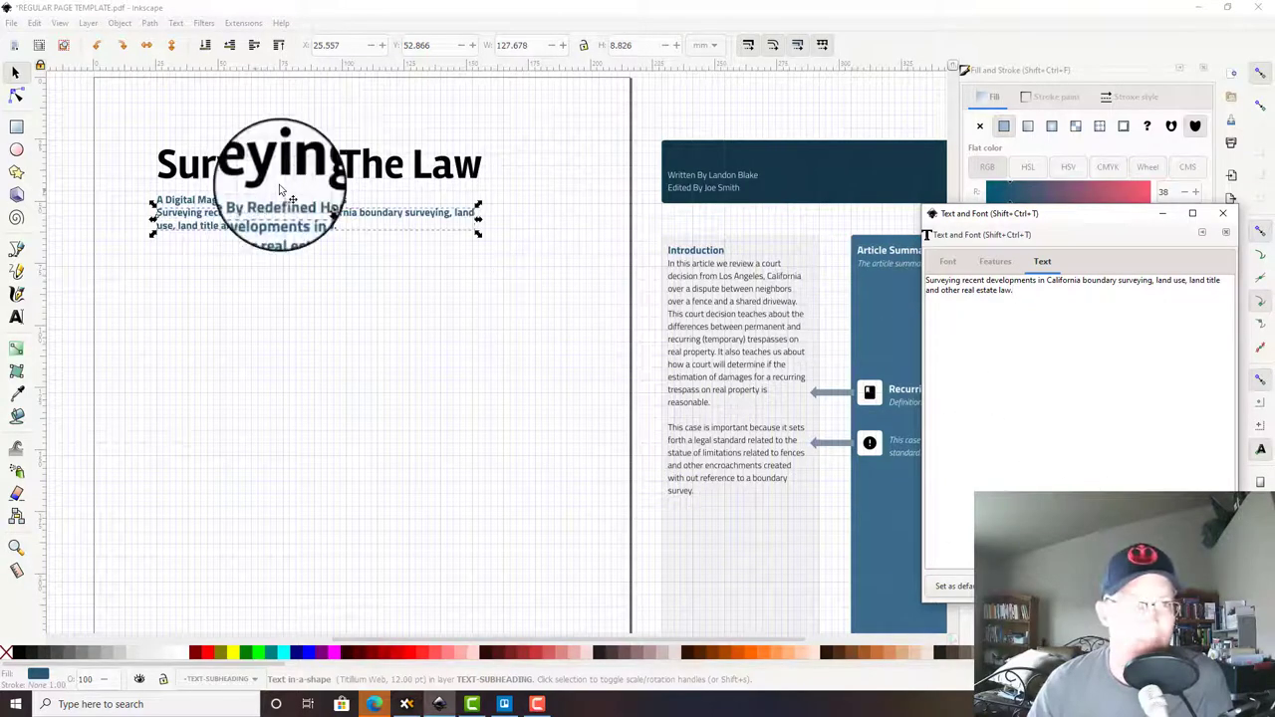
Step: Widen the description line's text frame to make the text about 161 mm wide and set its style to Light Italic
double_click(405, 216)
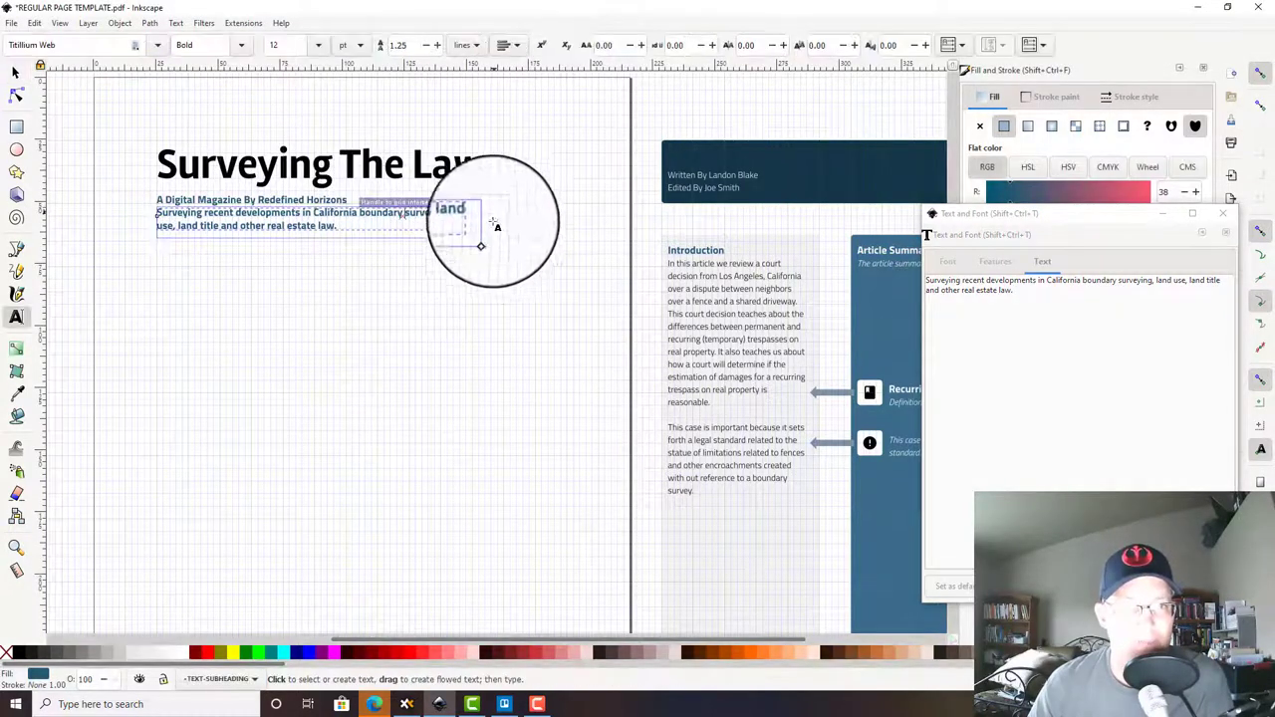
left_click_drag(480, 240, 564, 240)
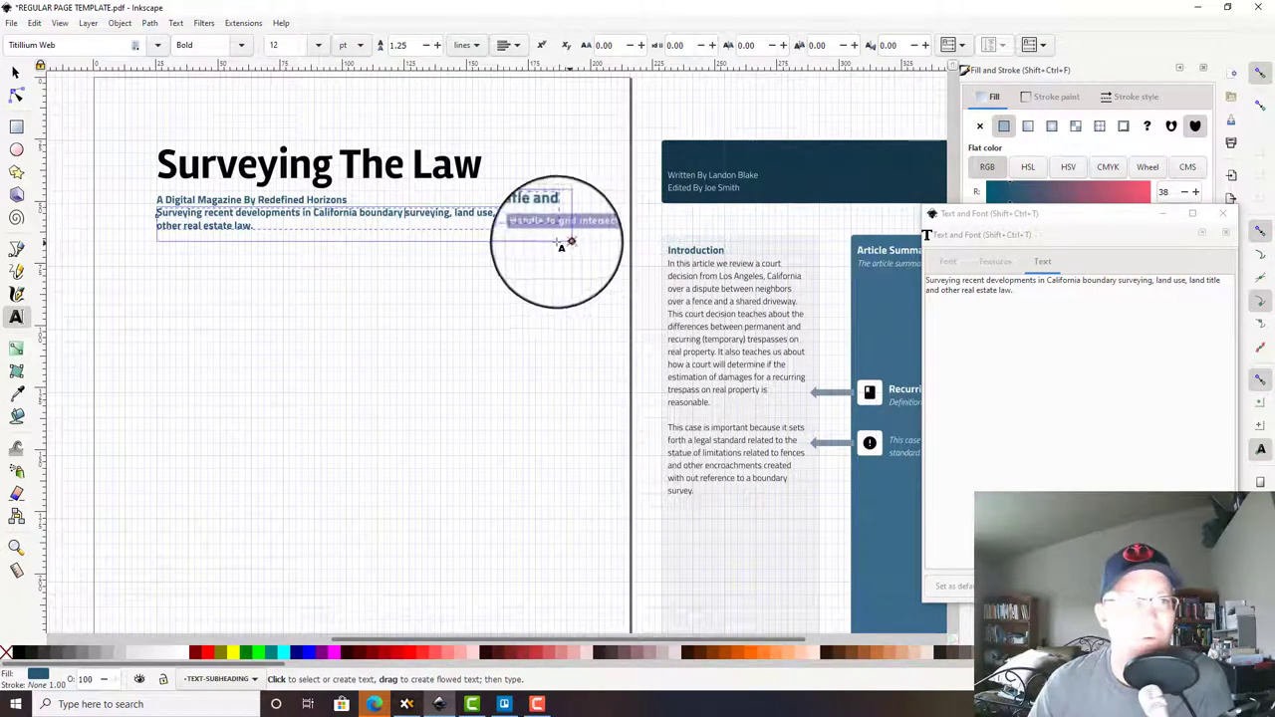
left_click(15, 73)
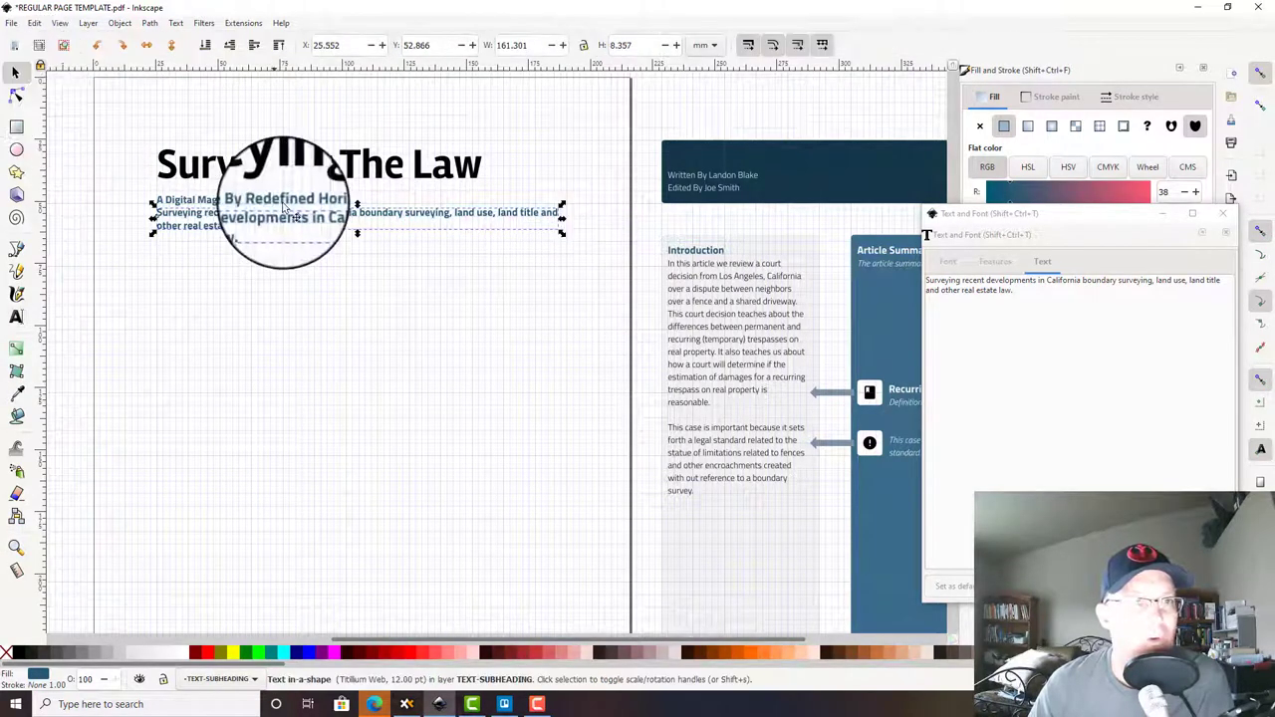
left_click(949, 263)
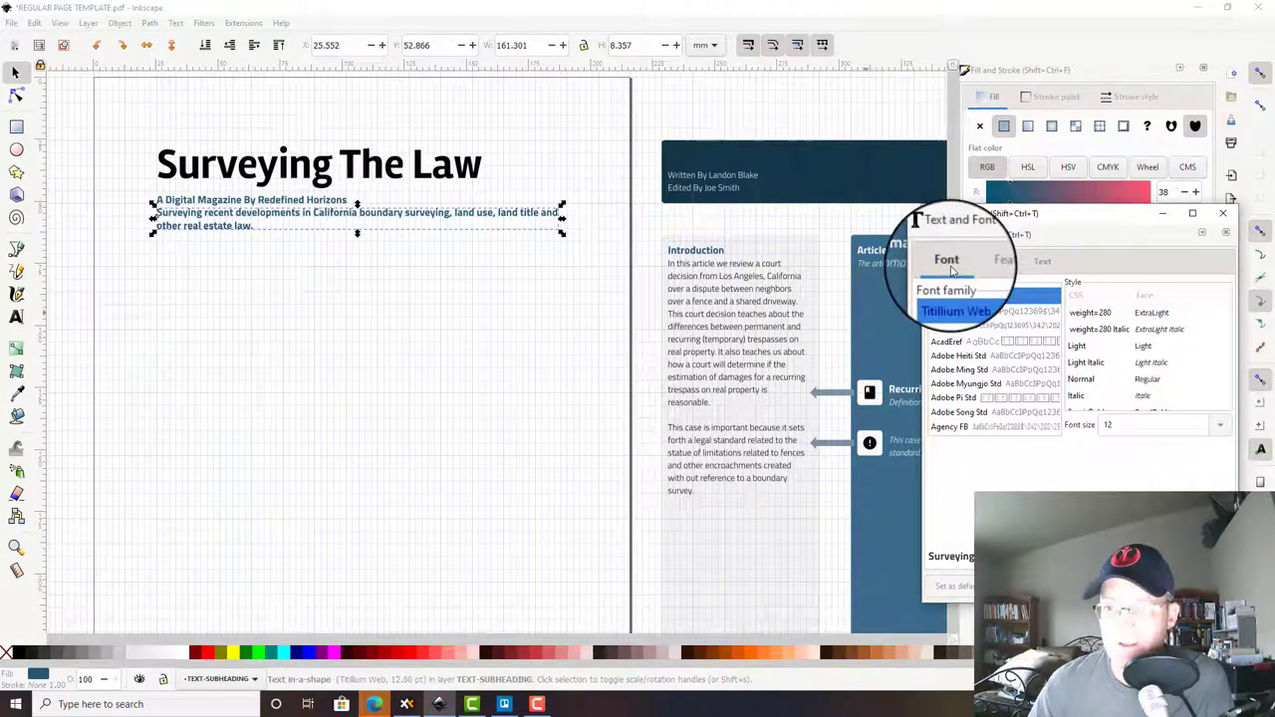
left_click(1139, 346)
left_click(1147, 363)
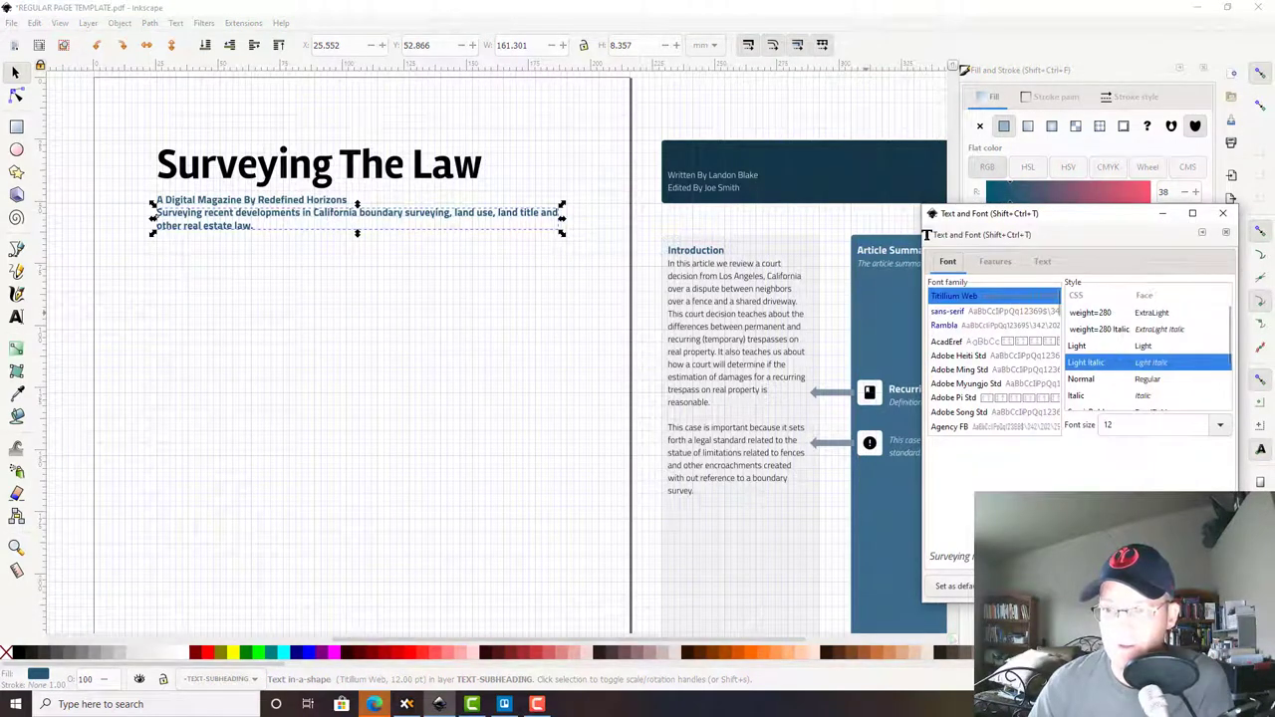
left_click(404, 376)
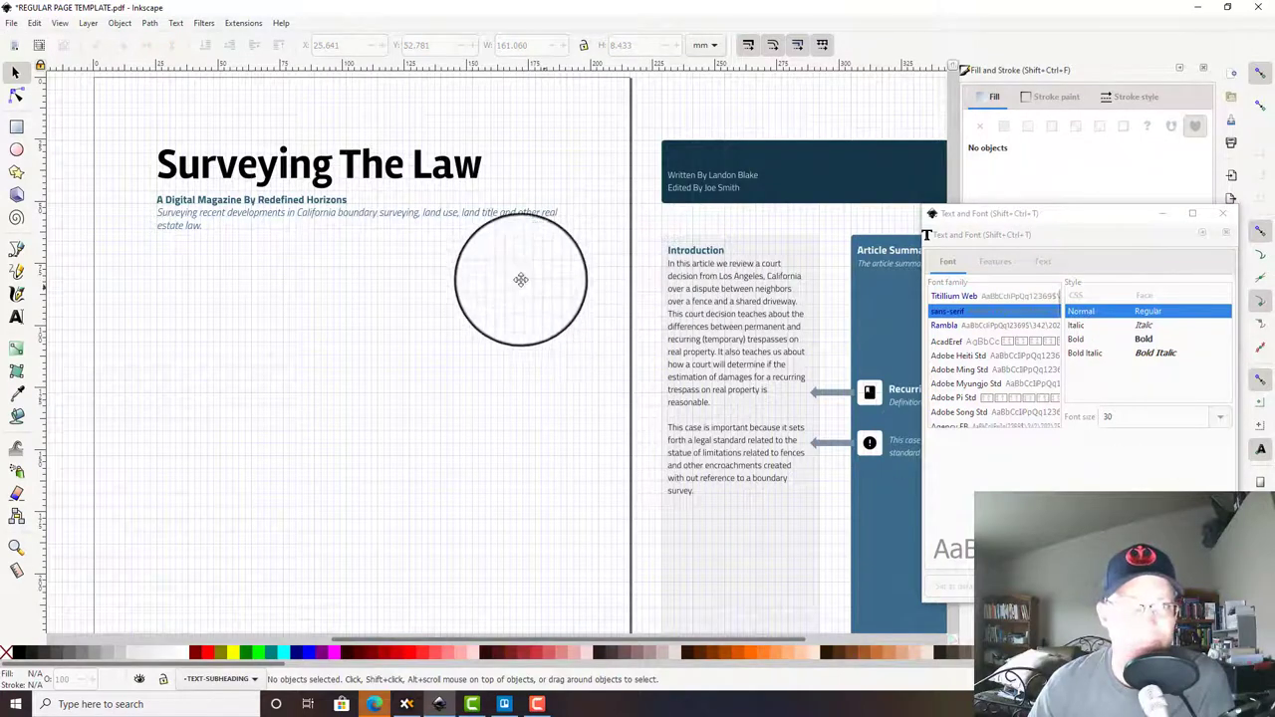
Step: Copy the Article Summary box's fill color 3b6d8aff and apply it to the "Surveying The Law" title
scroll(520, 280, "right", 3)
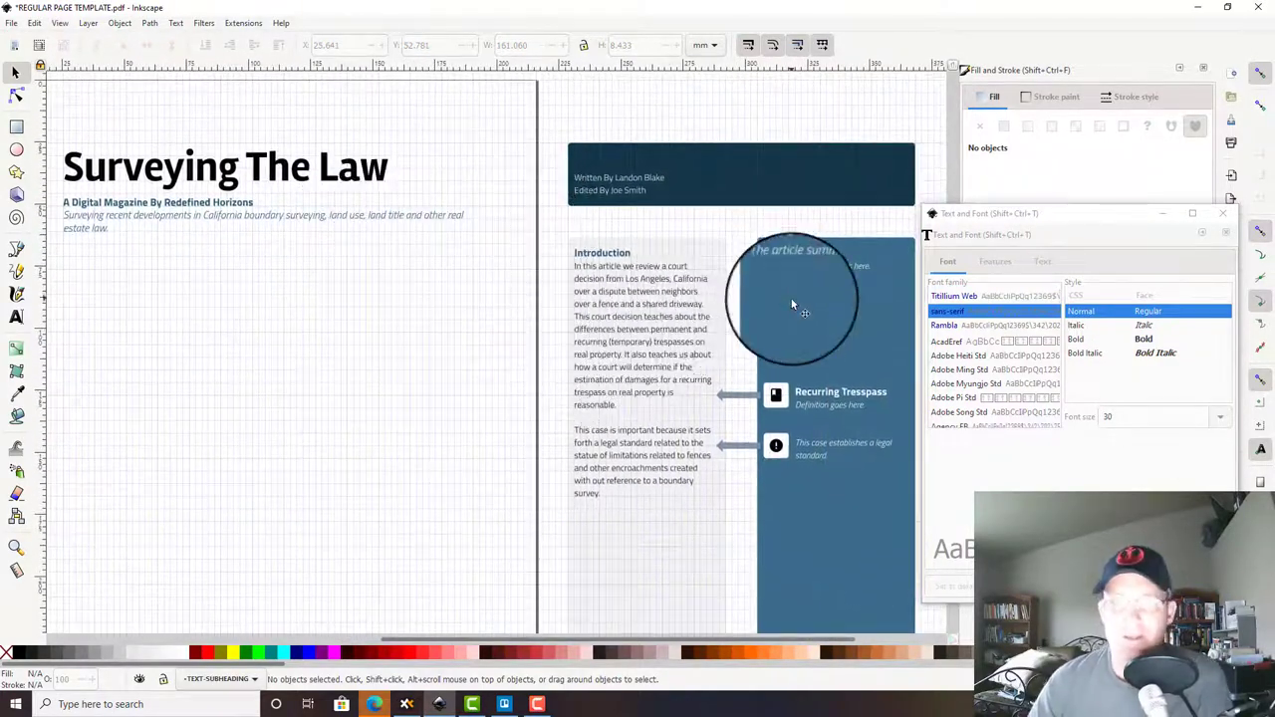
left_click(792, 304)
left_click_drag(1116, 242, 1274, 361)
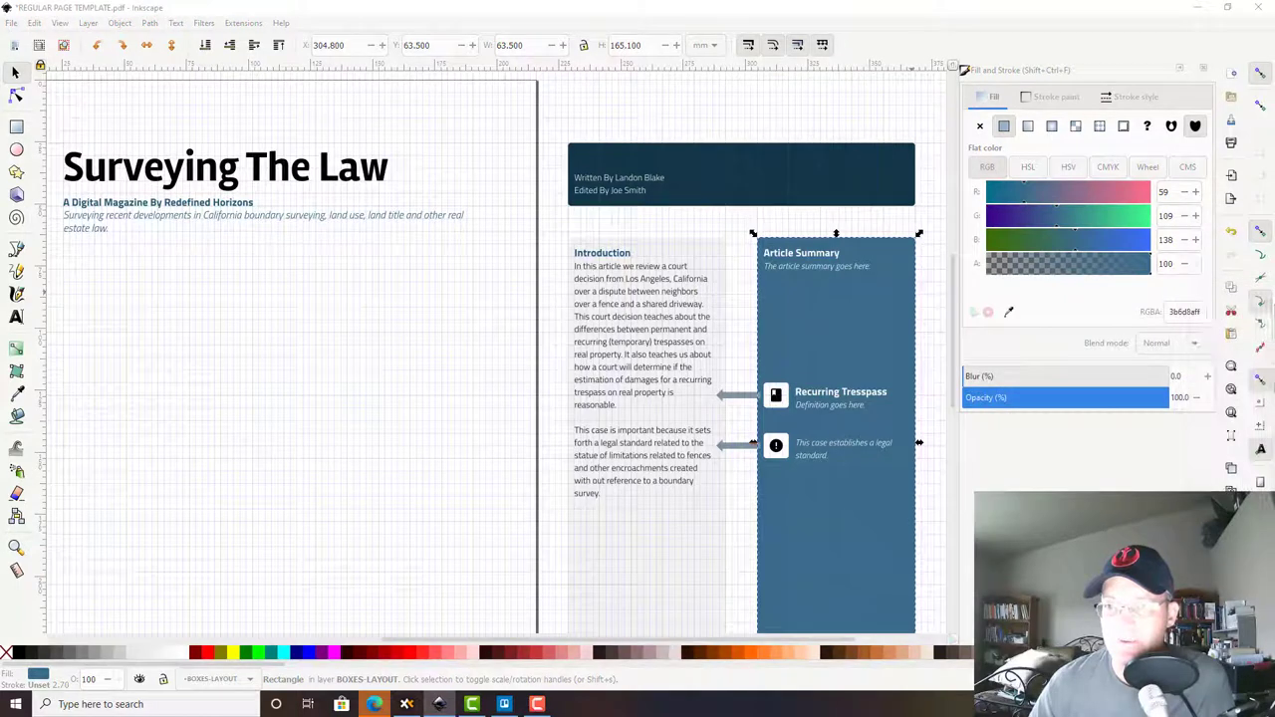
double_click(1202, 314)
key("ctrl+c")
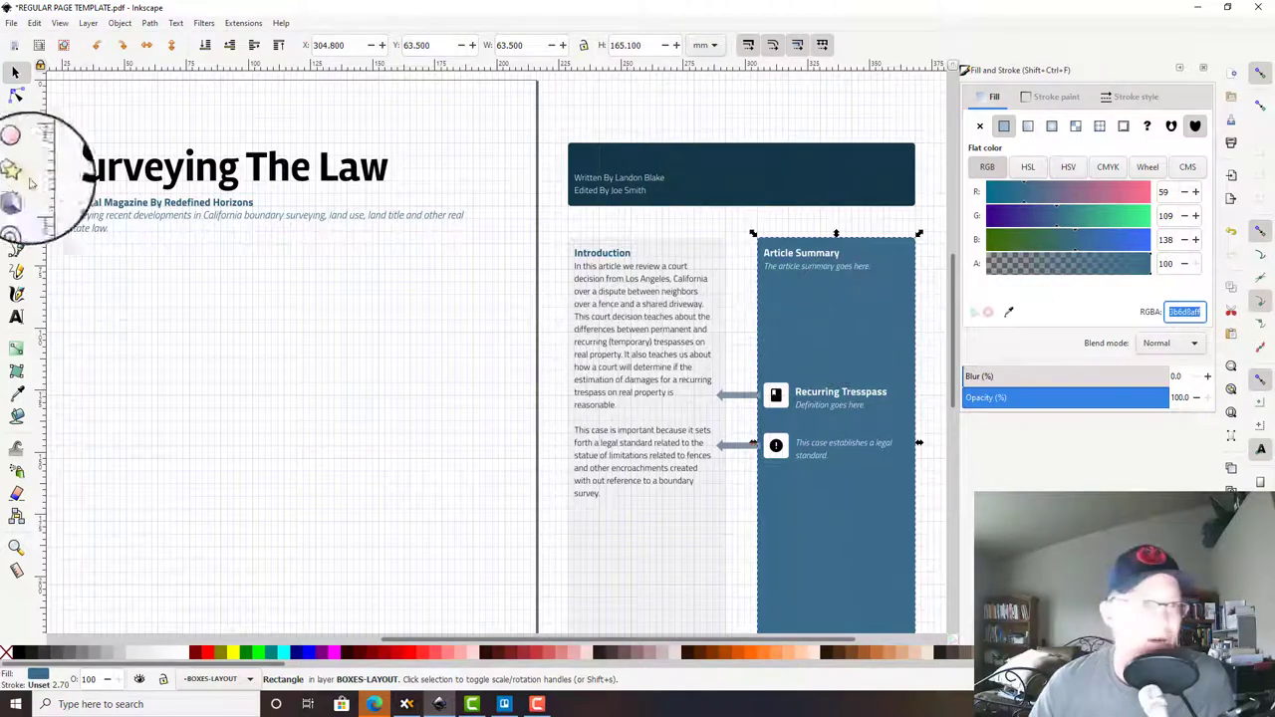
left_click(277, 174)
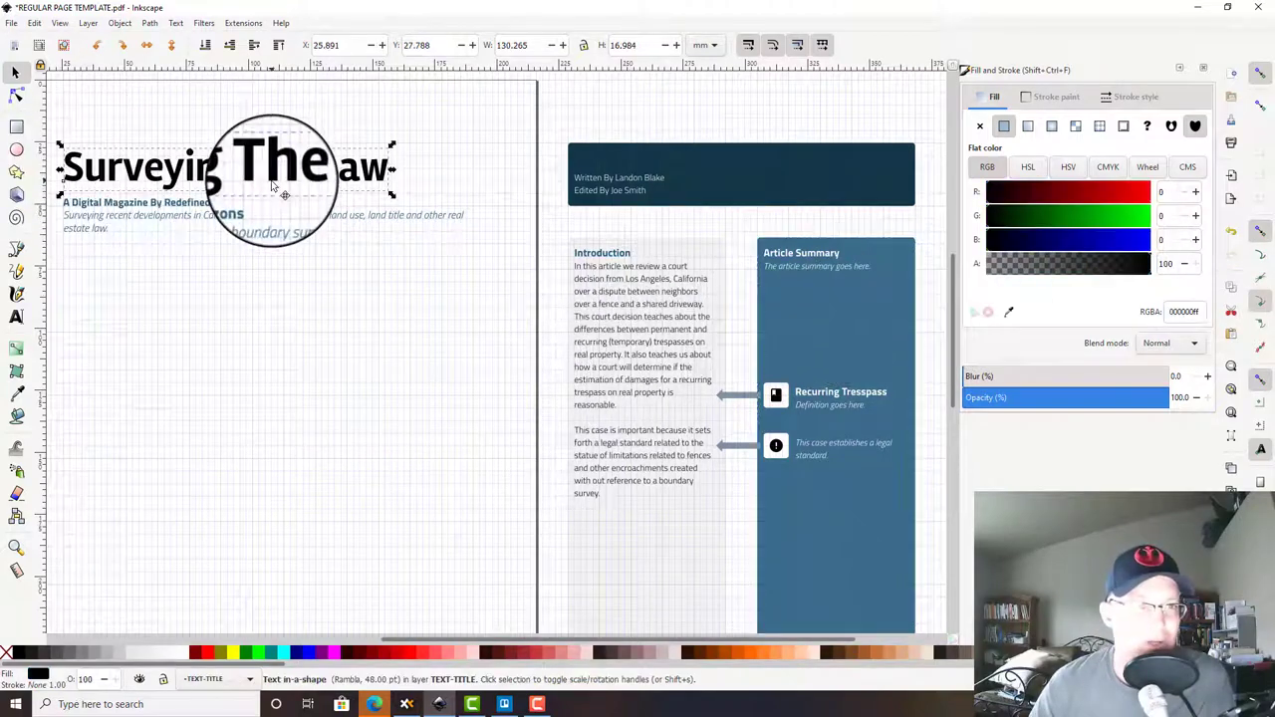
double_click(1201, 311)
key("ctrl+v")
left_click(261, 359)
Step: Copy the article page's footer bar with its magazine name and "August 2020 Issue" labels to the bottom of the cover page
left_click_drag(261, 399, 415, 379)
scroll(417, 380, "right", 3)
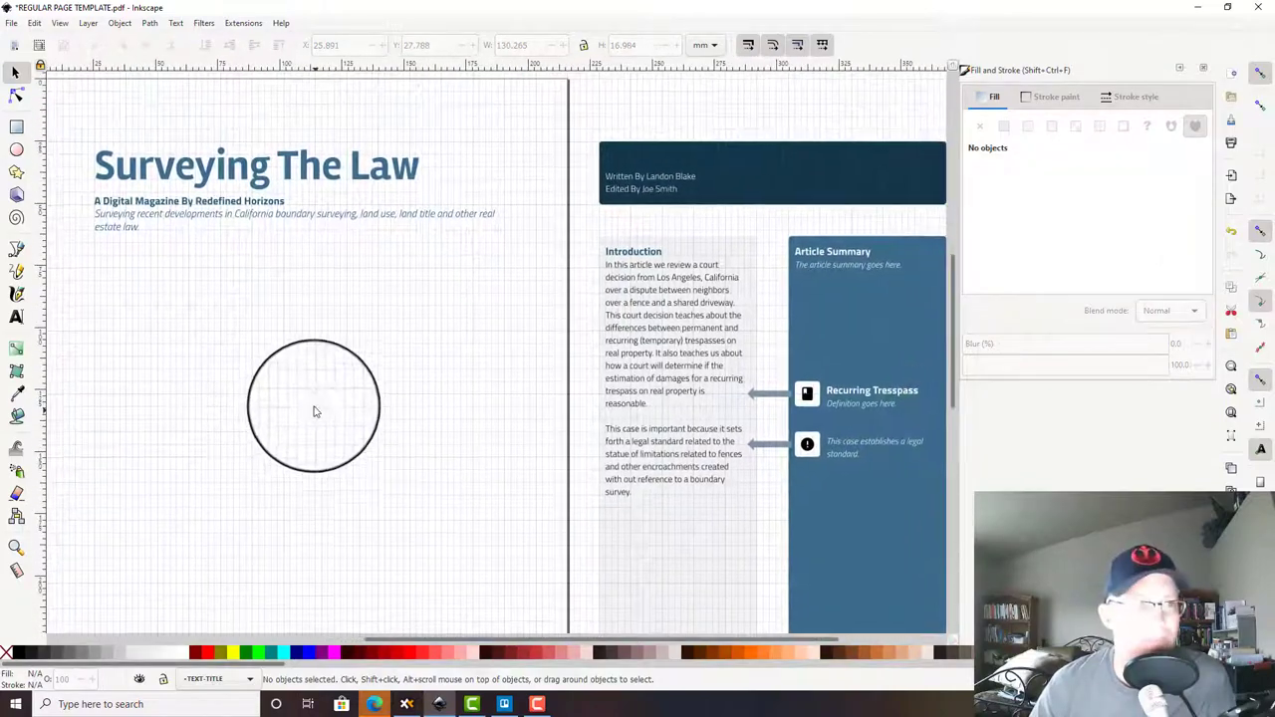
left_click_drag(352, 441, 399, 279)
left_click_drag(366, 478, 322, 501)
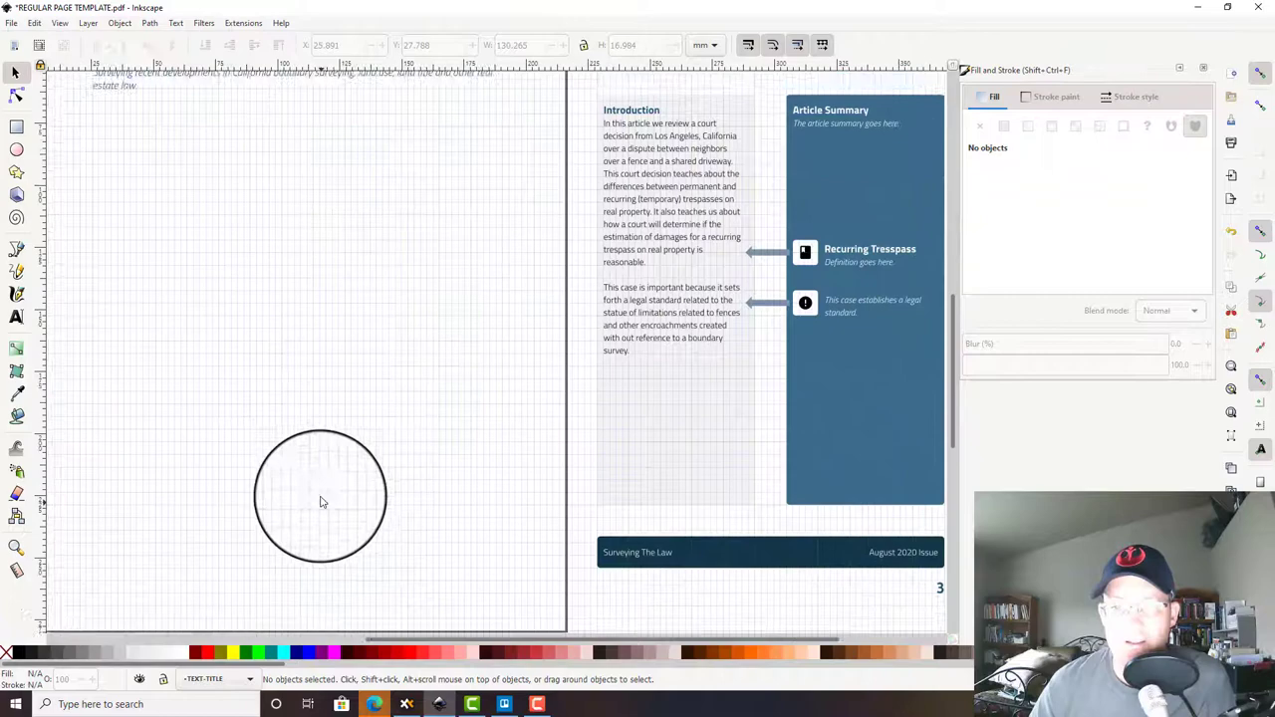
scroll(482, 471, "down", 3)
scroll(648, 498, "right", 3)
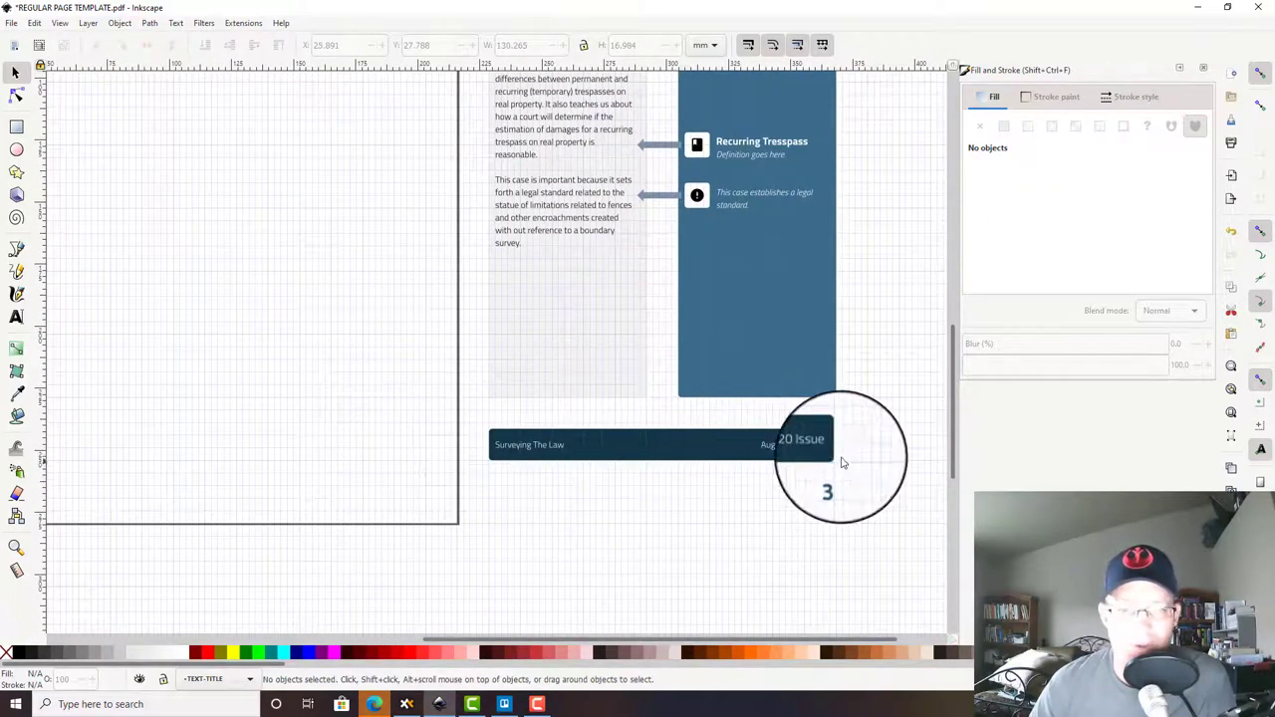
left_click_drag(880, 474, 479, 413)
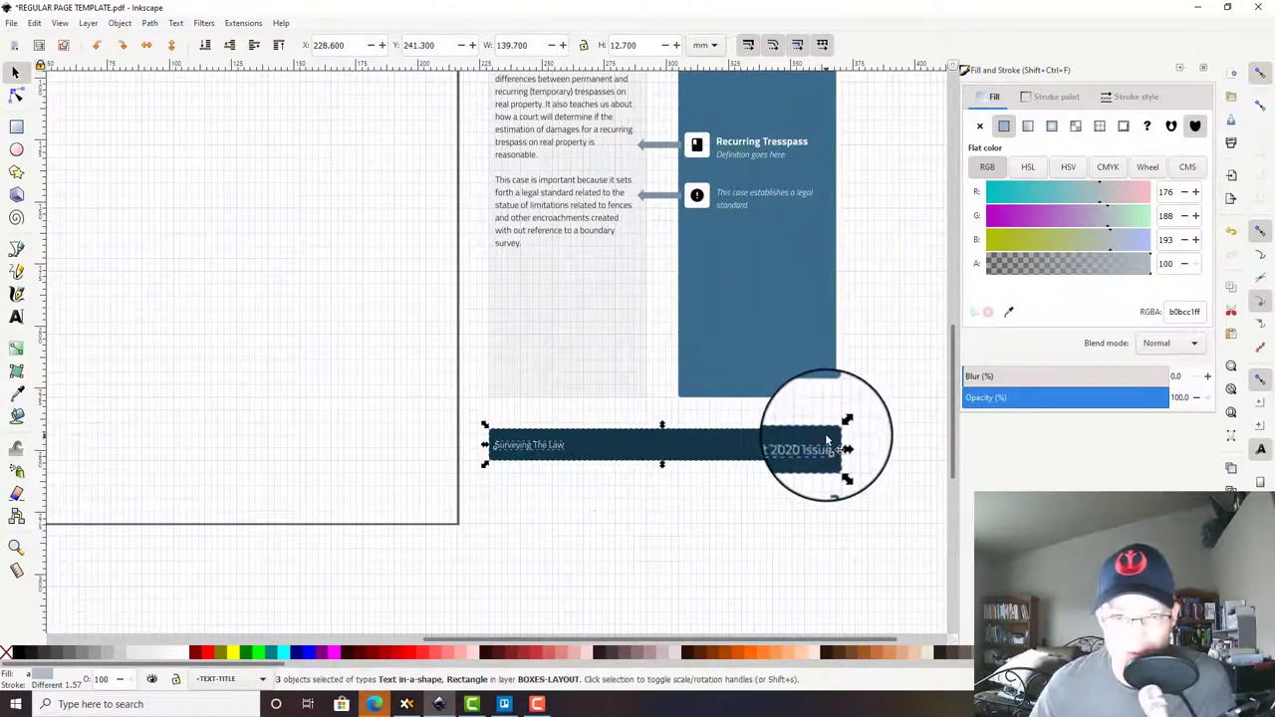
left_click_drag(827, 438, 386, 471)
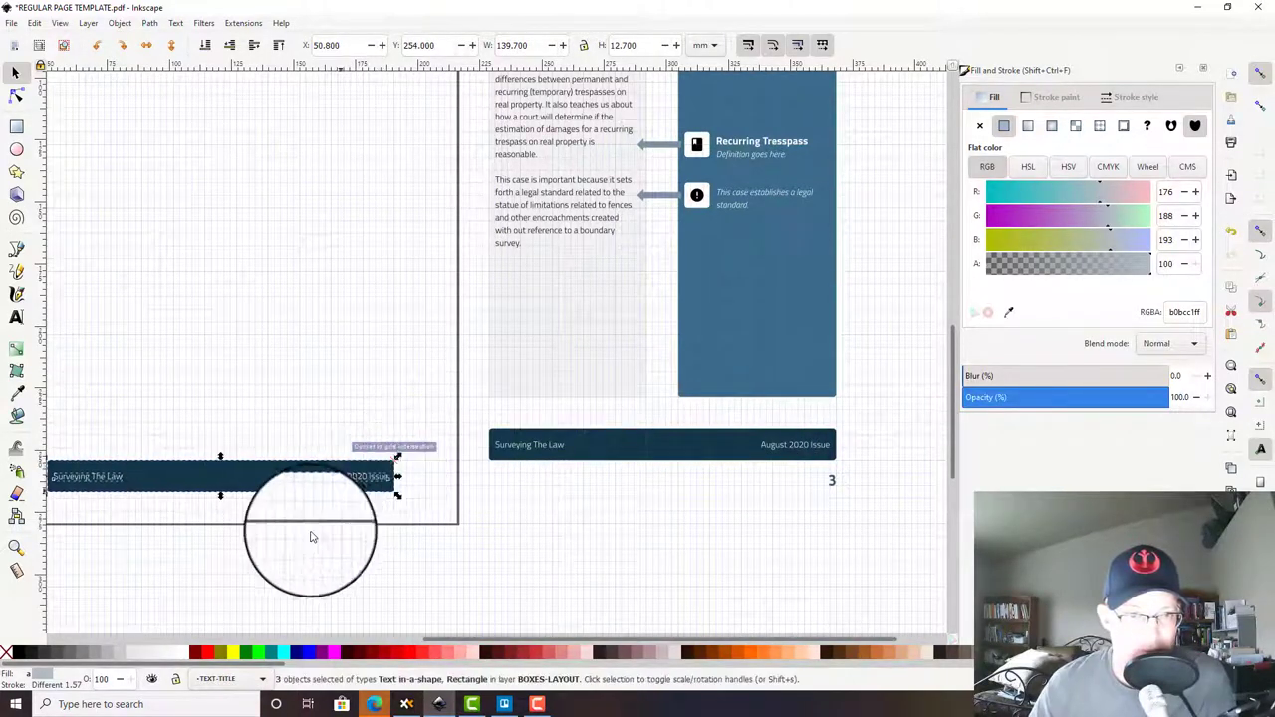
Step: Align the copied footer bar and its labels to the grid at X 25.4 mm, Y 254 mm
left_click_drag(311, 536, 563, 586)
left_click_drag(492, 534, 459, 529)
left_click(620, 580)
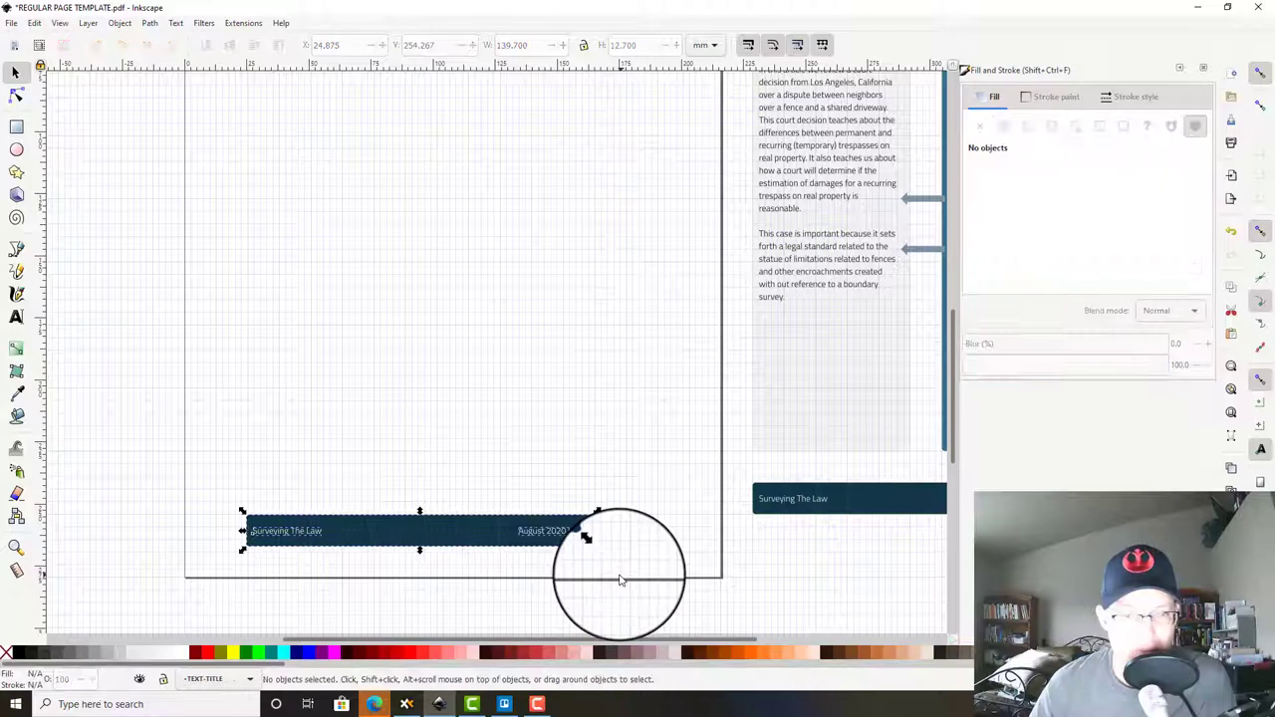
left_click_drag(226, 464, 535, 568)
scroll(299, 564, "up", 3)
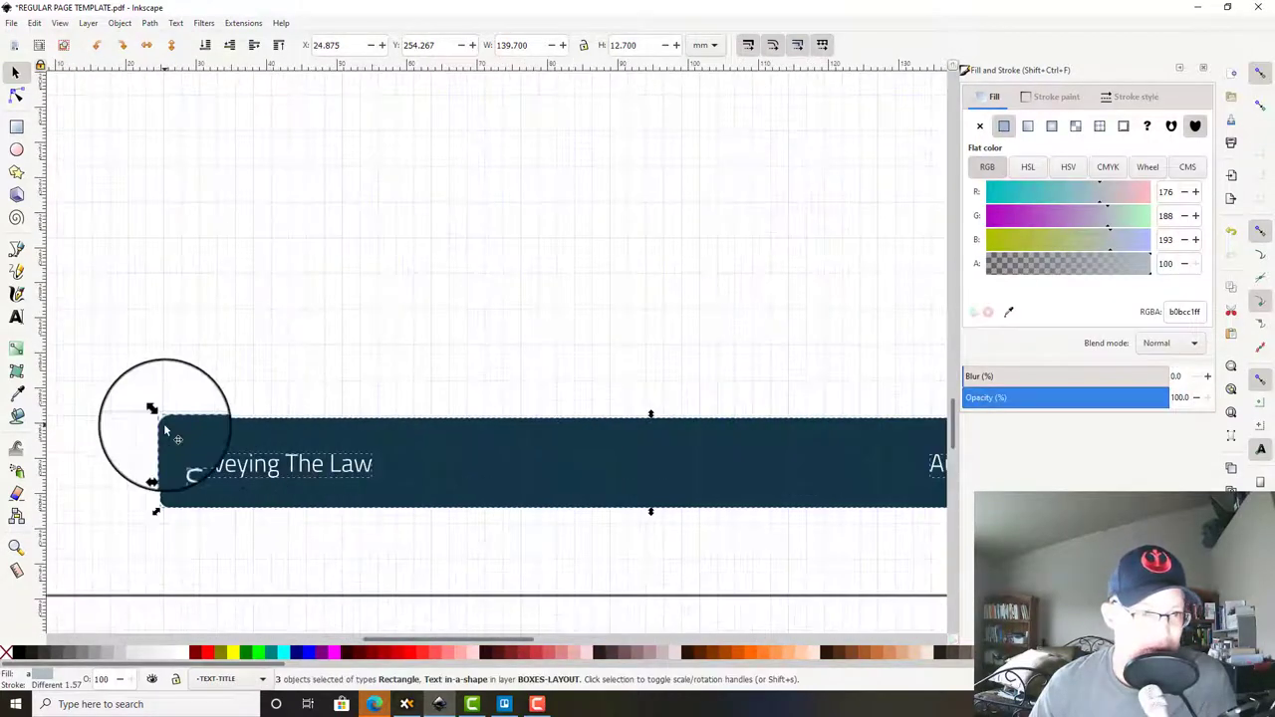
left_click_drag(165, 429, 170, 428)
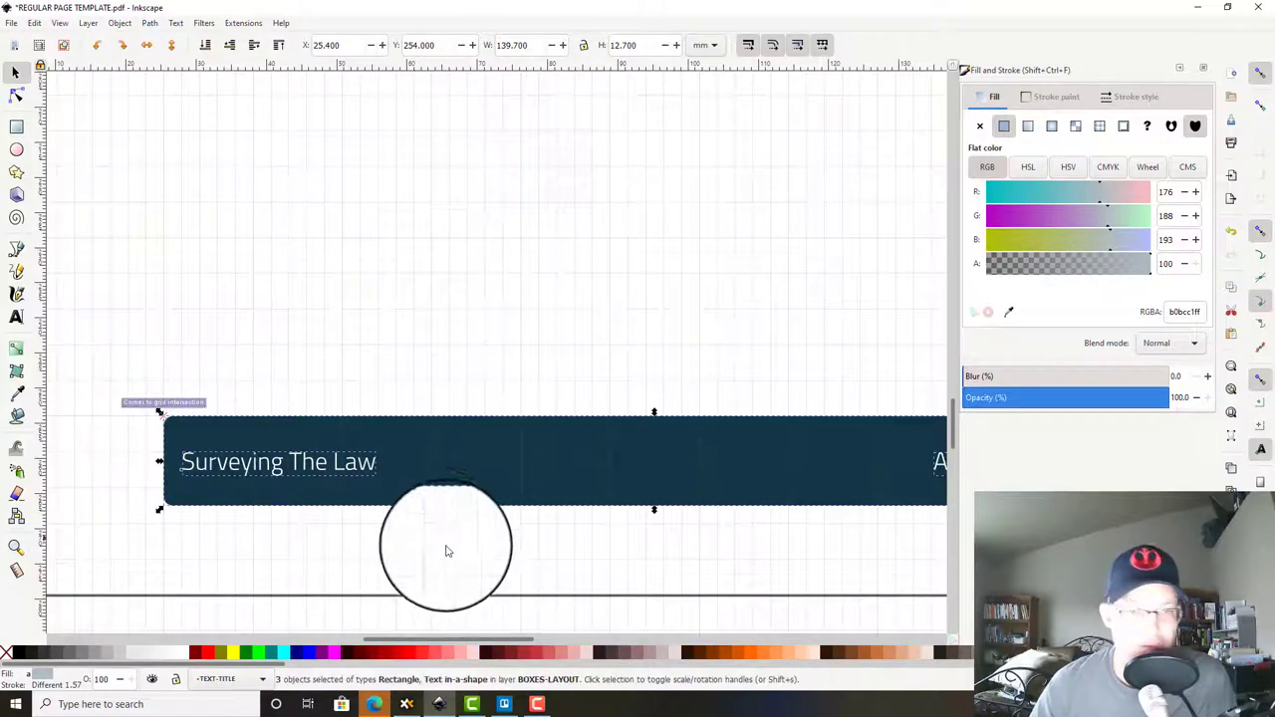
Step: Raise the cover page's footer bar and labels on the grid to X 25.4 mm, Y 241.3 mm
scroll(446, 550, "down", 3)
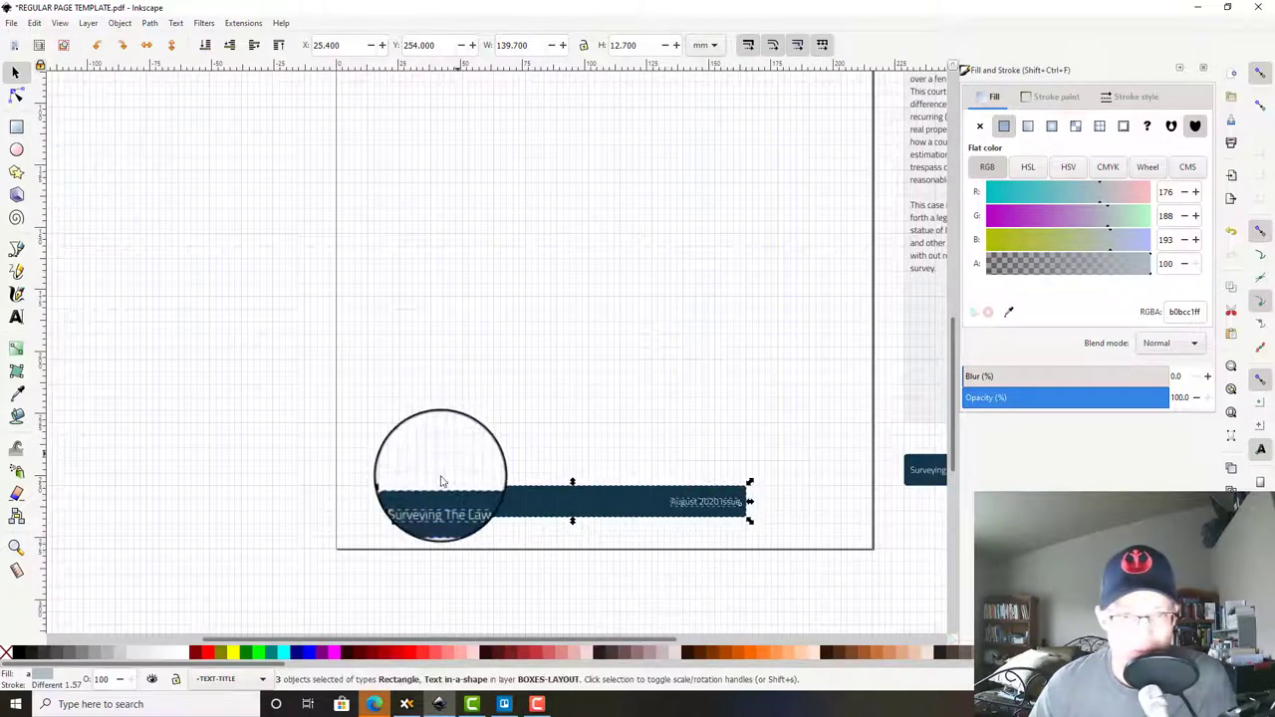
left_click_drag(399, 495, 407, 468)
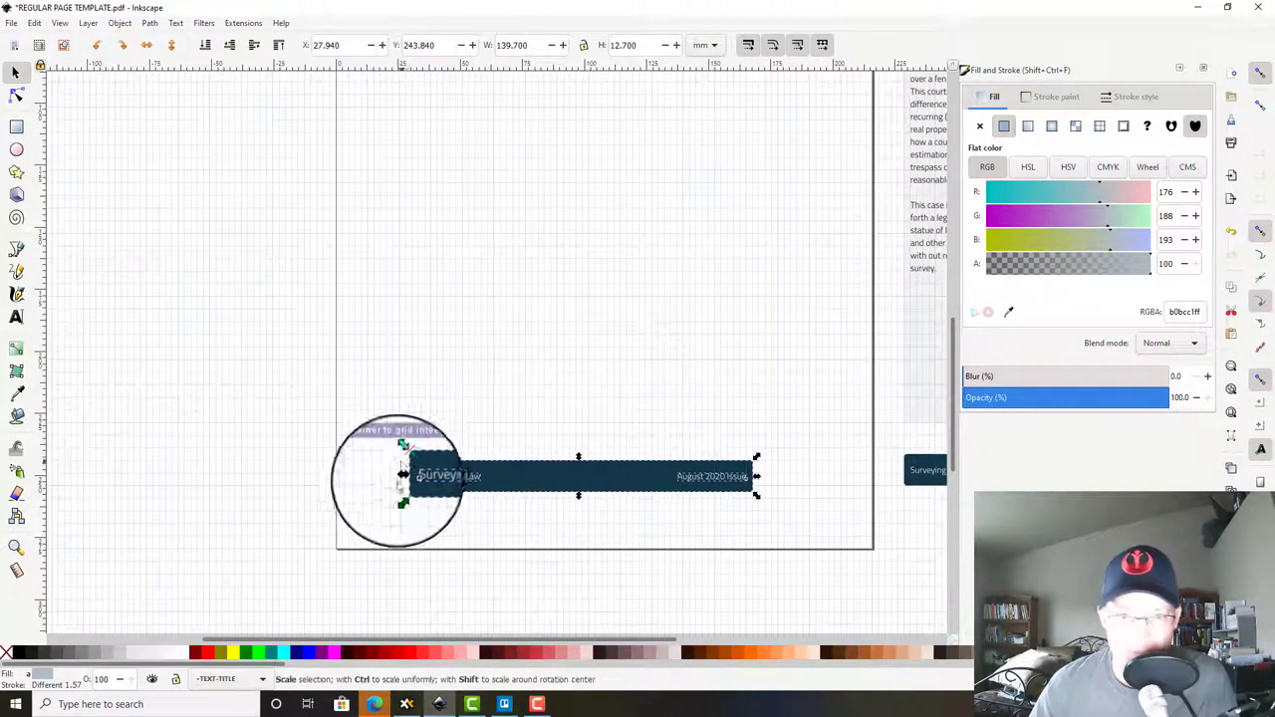
scroll(655, 584, "up", 2)
scroll(737, 576, "up", 1)
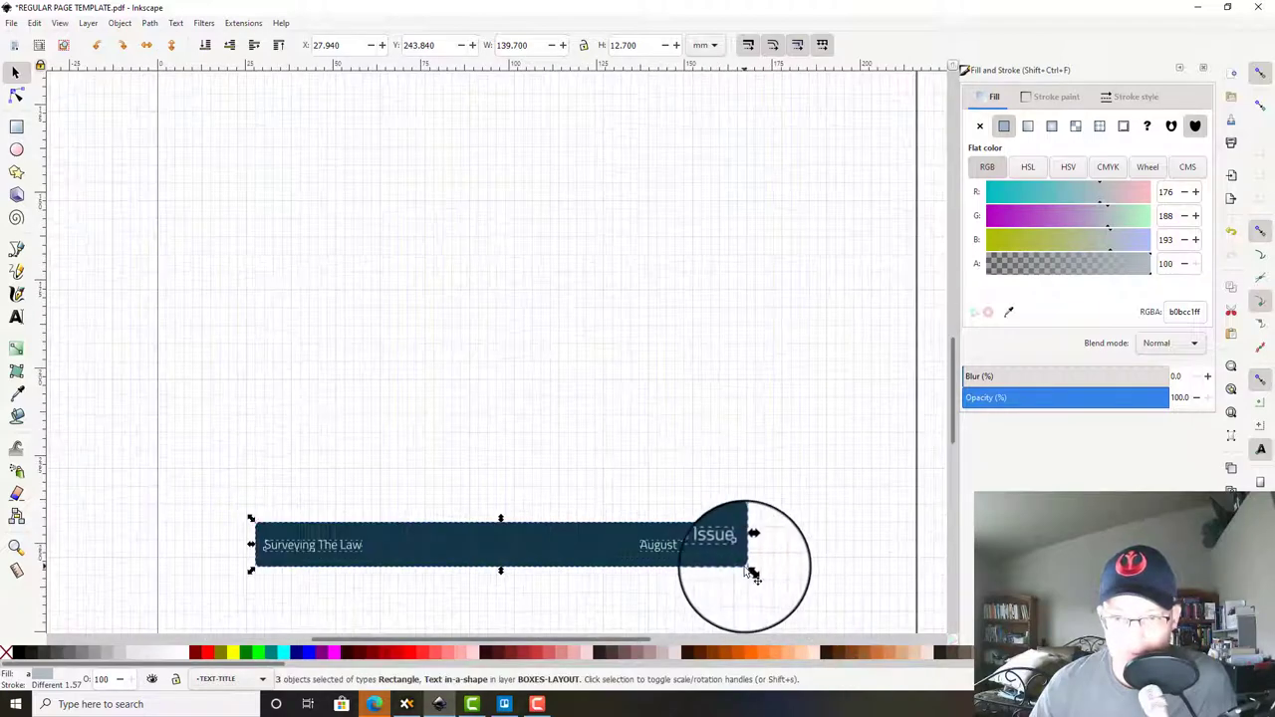
left_click_drag(750, 572, 752, 561)
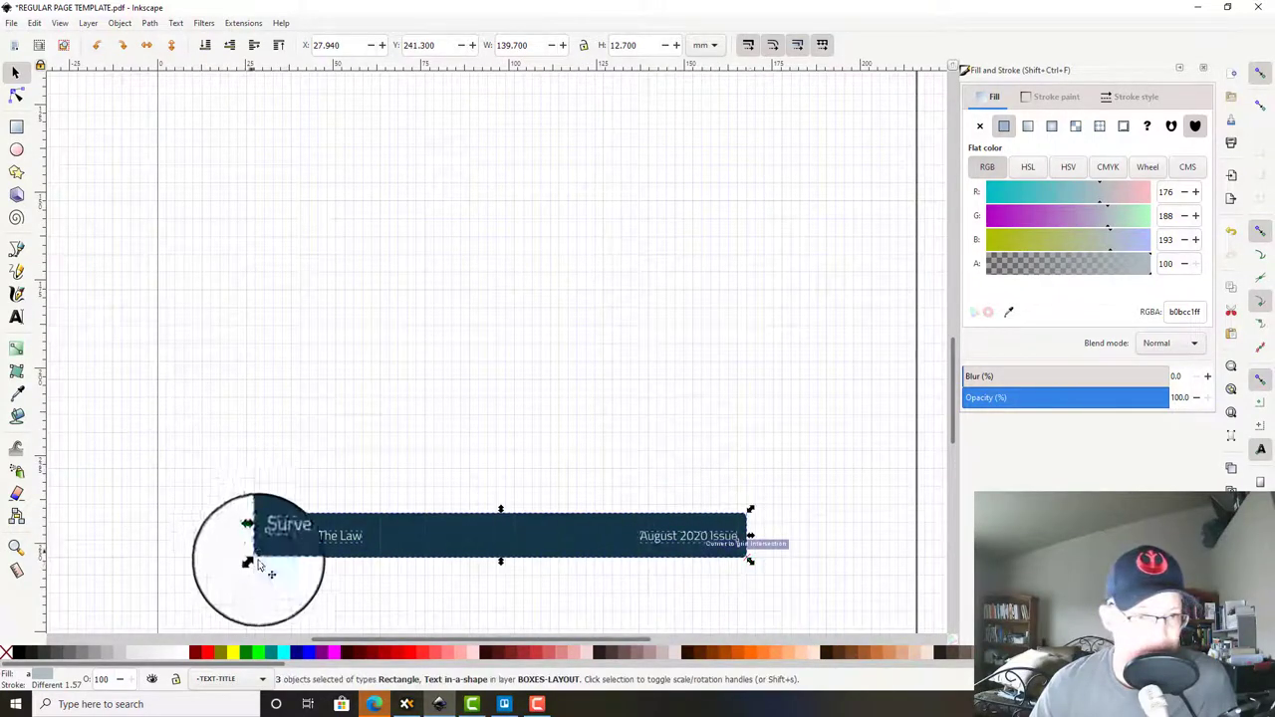
left_click_drag(257, 565, 280, 560)
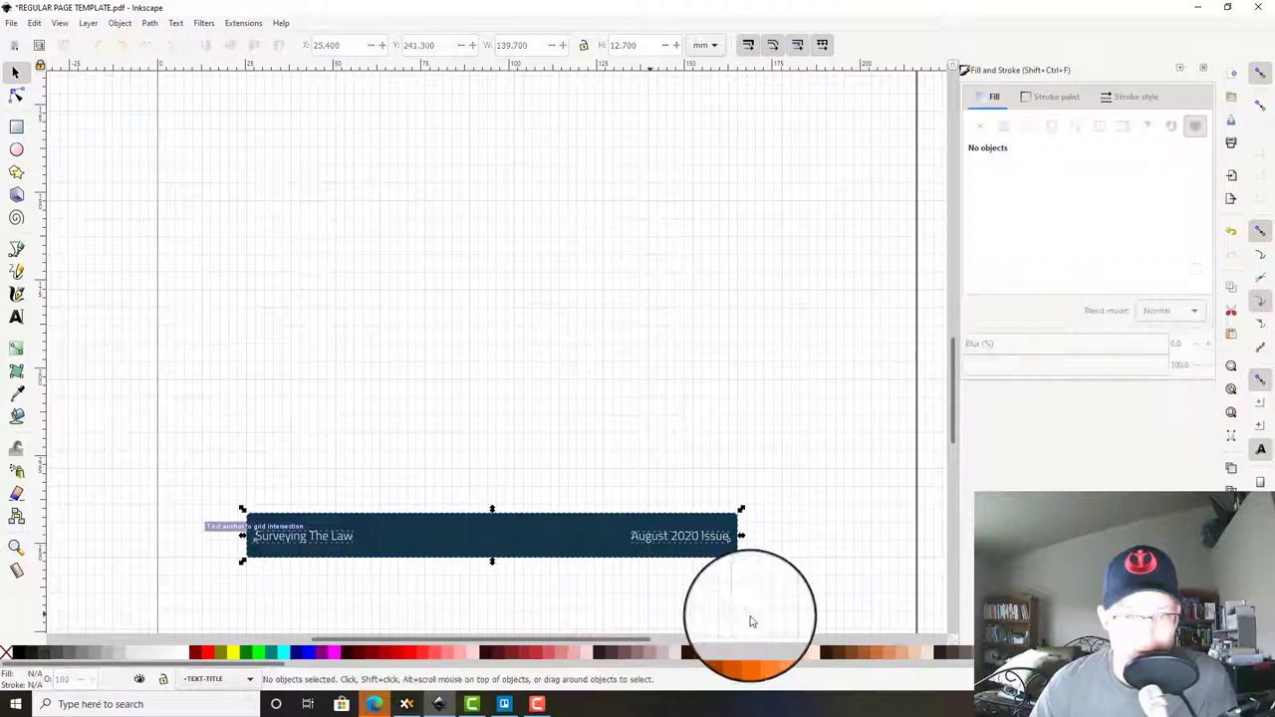
Step: Stretch only the cover footer's dark rectangle toward the page's right margin to a width of 165.1 mm
left_click(571, 538)
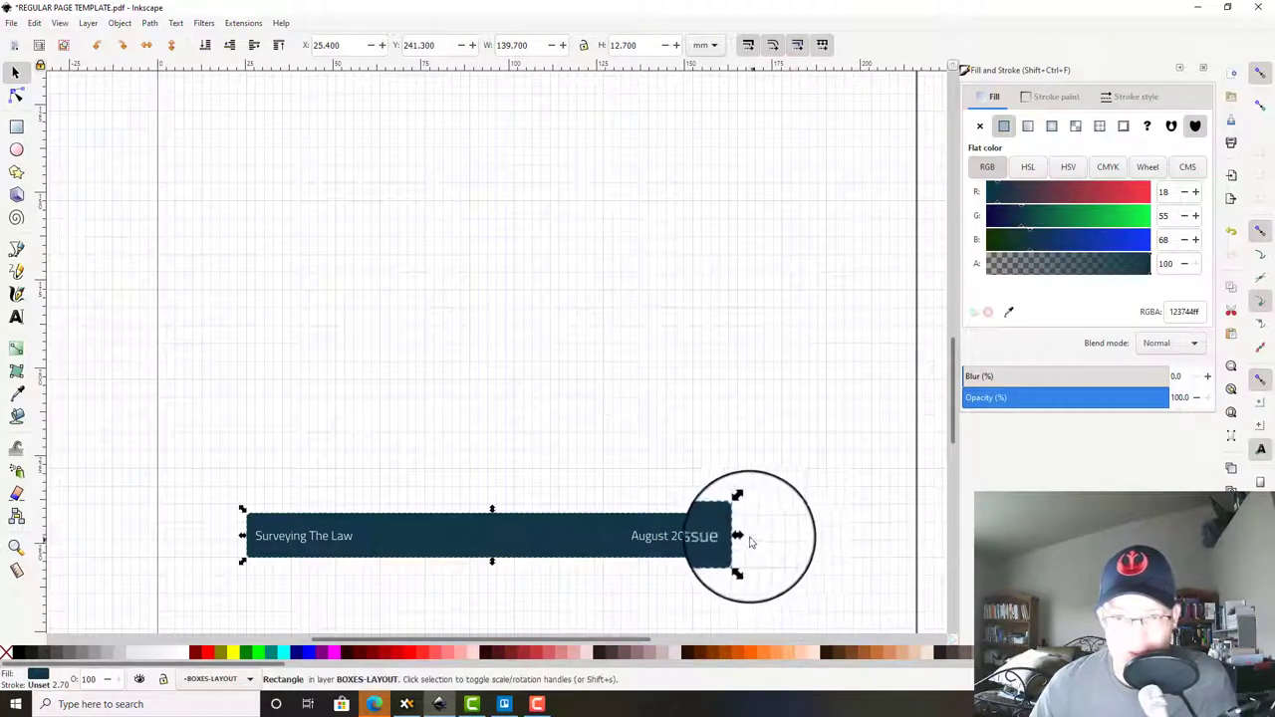
left_click_drag(750, 543, 833, 550)
key("r")
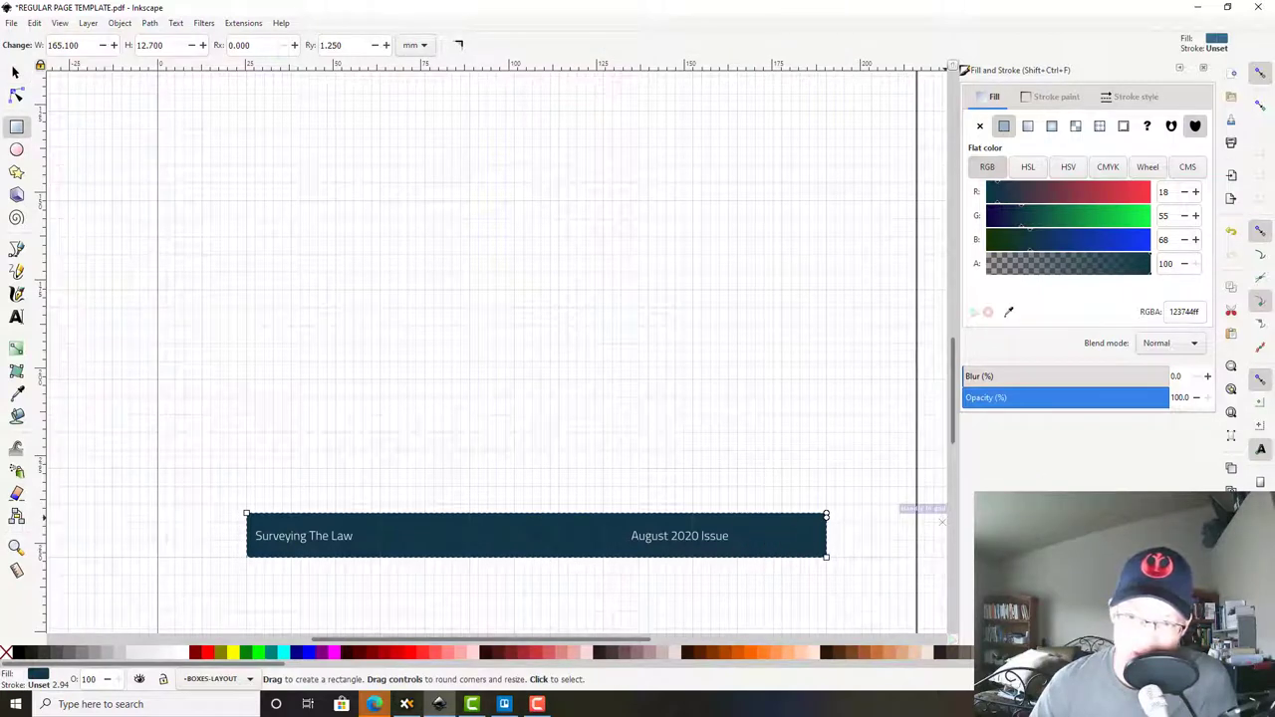
key("ctrl+shift+a")
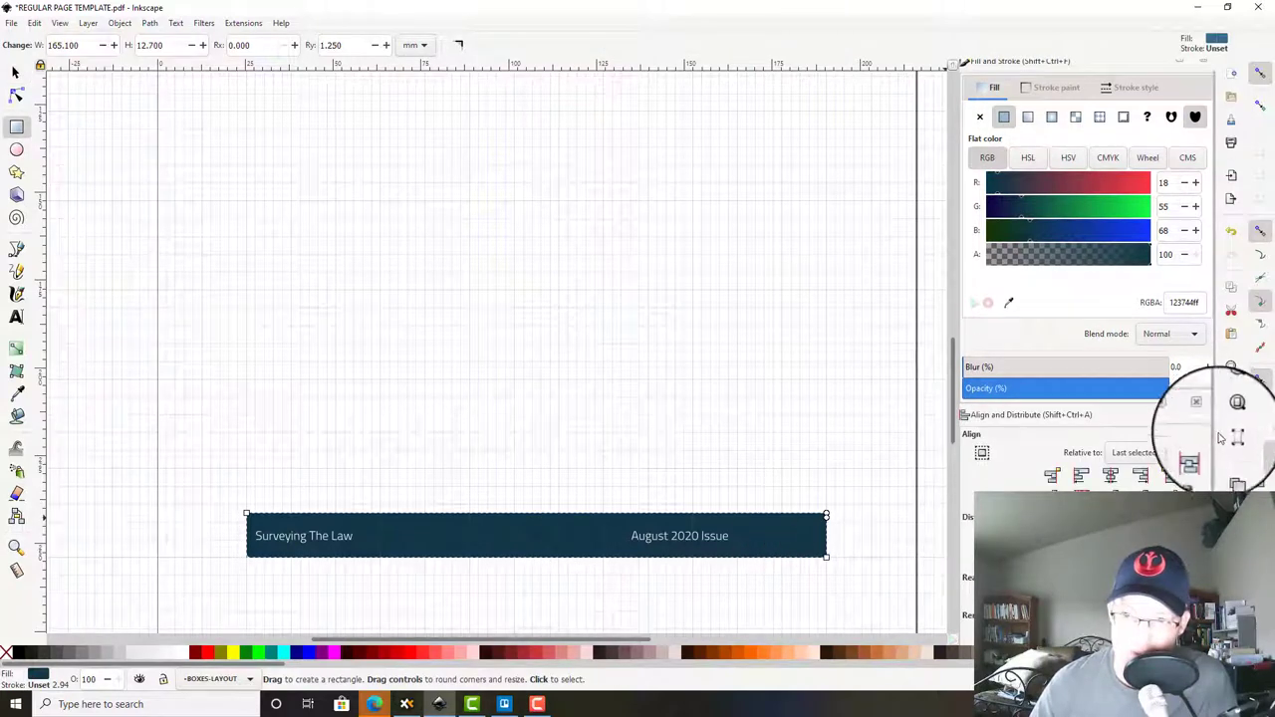
left_click(1196, 402)
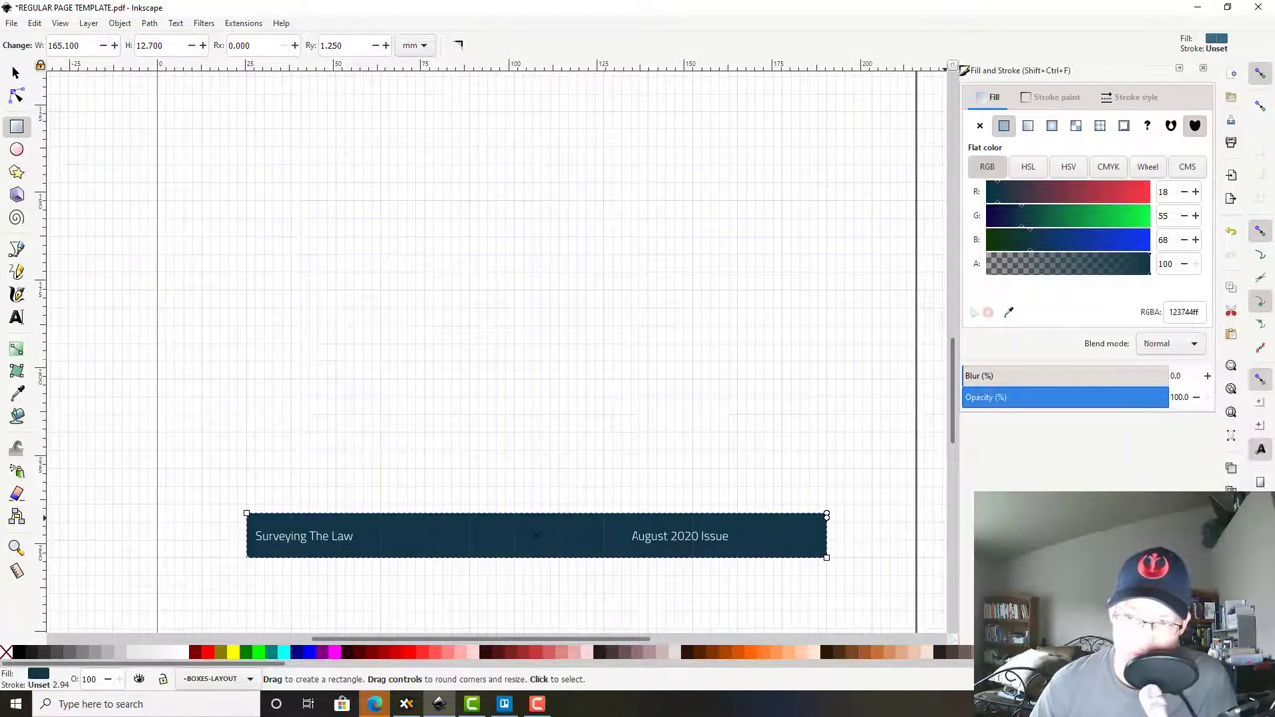
Step: Examine the footer rectangle's attributes in the XML editor
key("ctrl+shift+x")
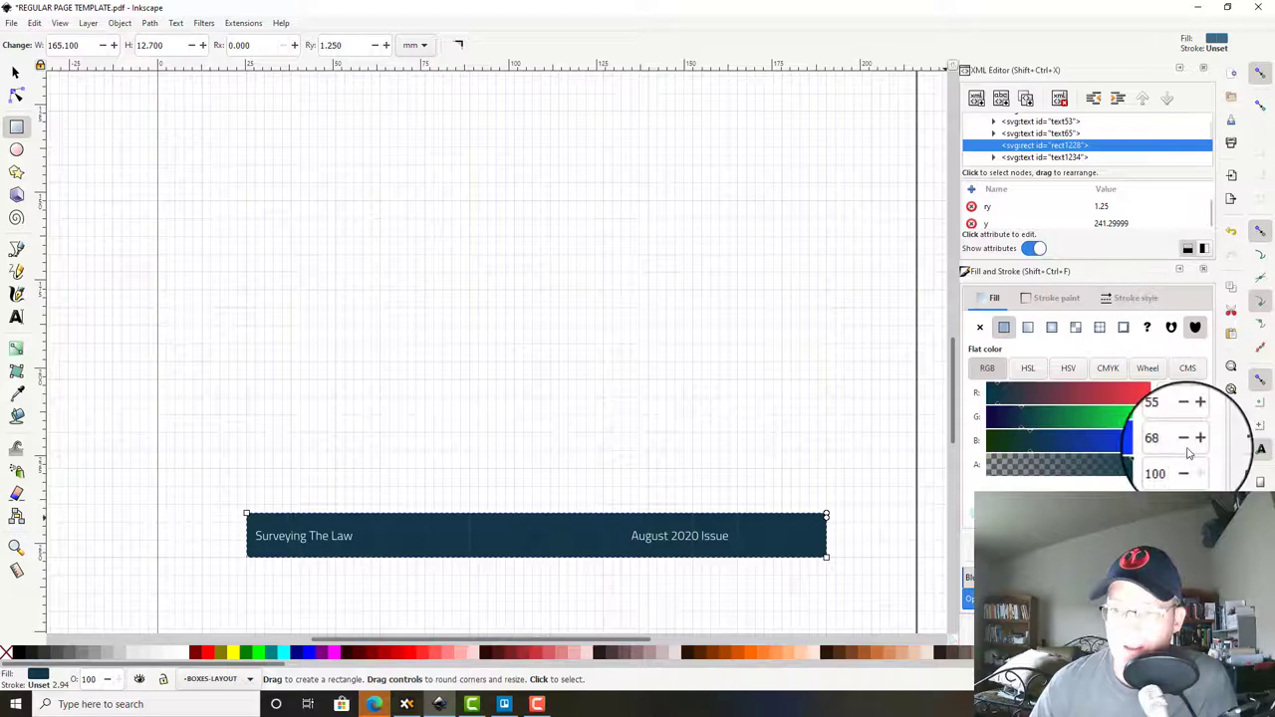
left_click(1044, 219)
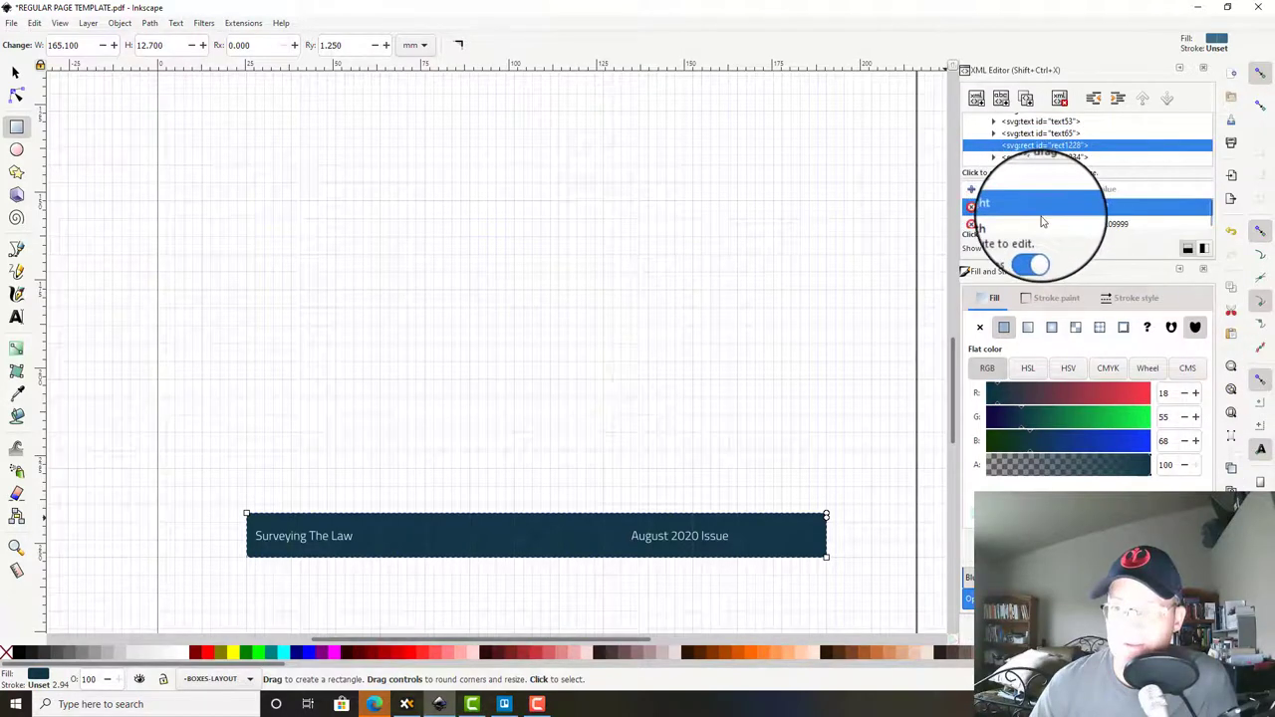
scroll(1041, 218, "down", 2)
scroll(1041, 217, "up", 3)
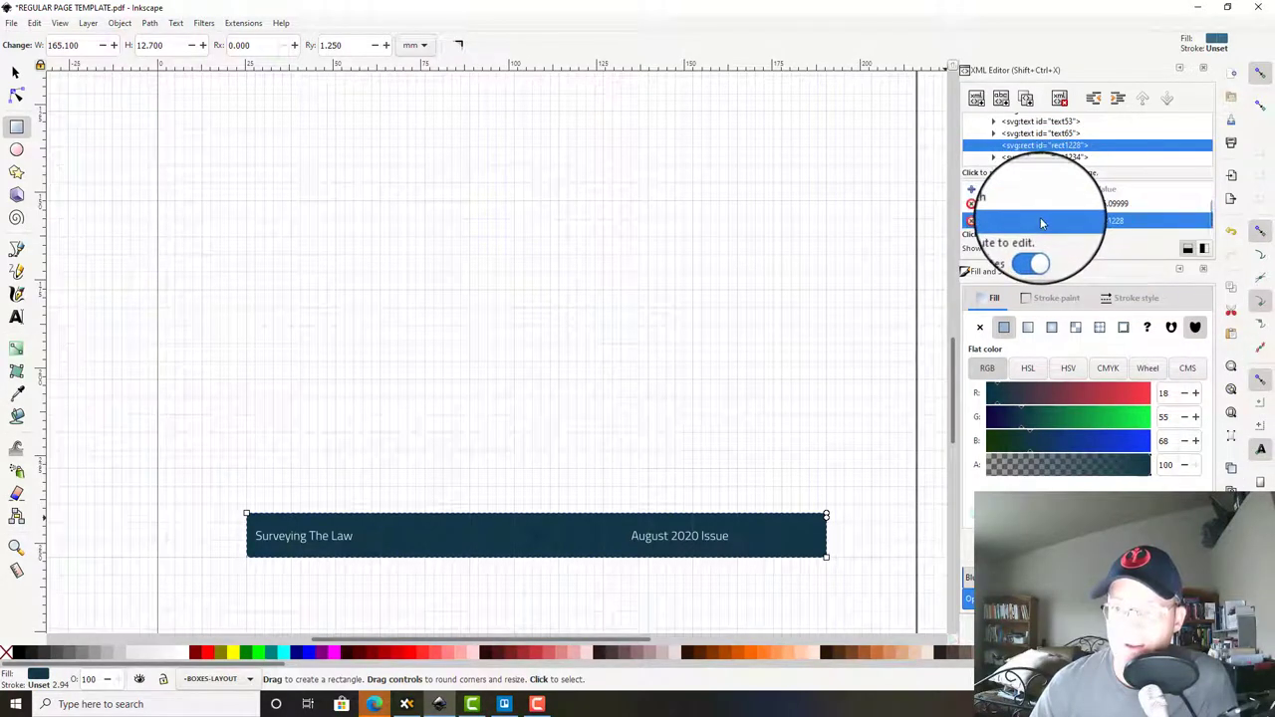
scroll(1040, 221, "down", 1)
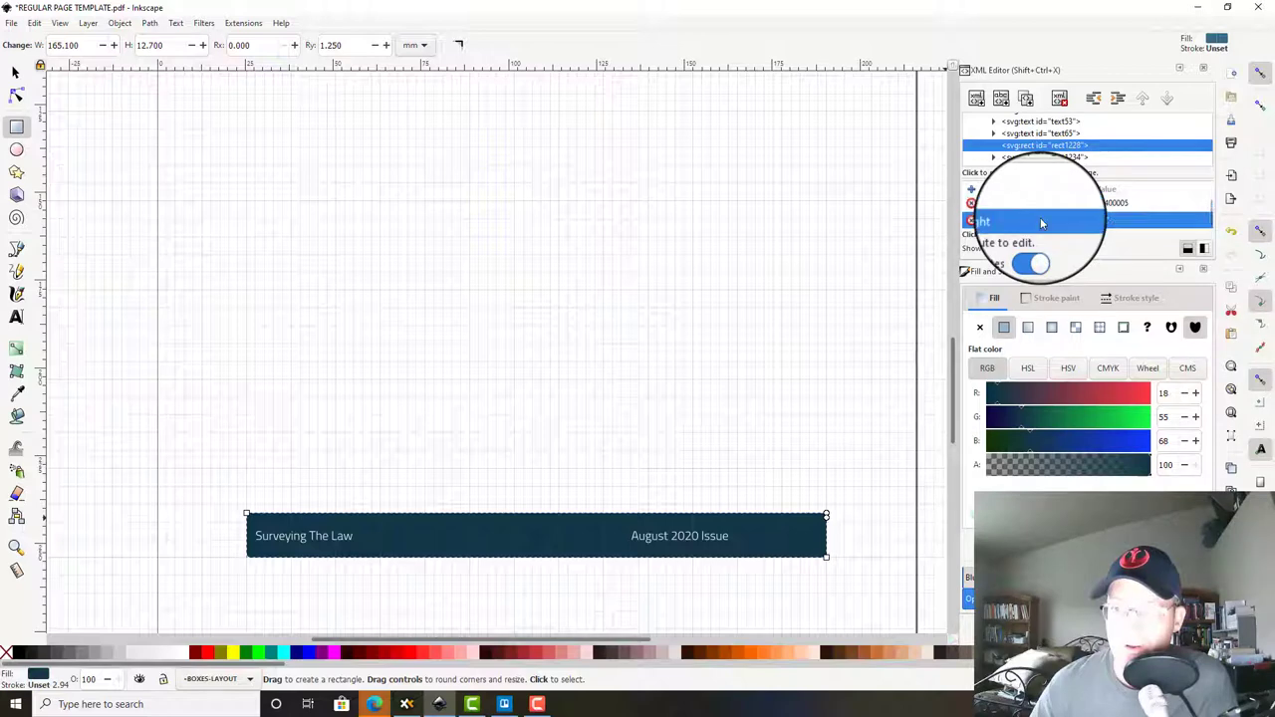
scroll(1041, 222, "down", 1)
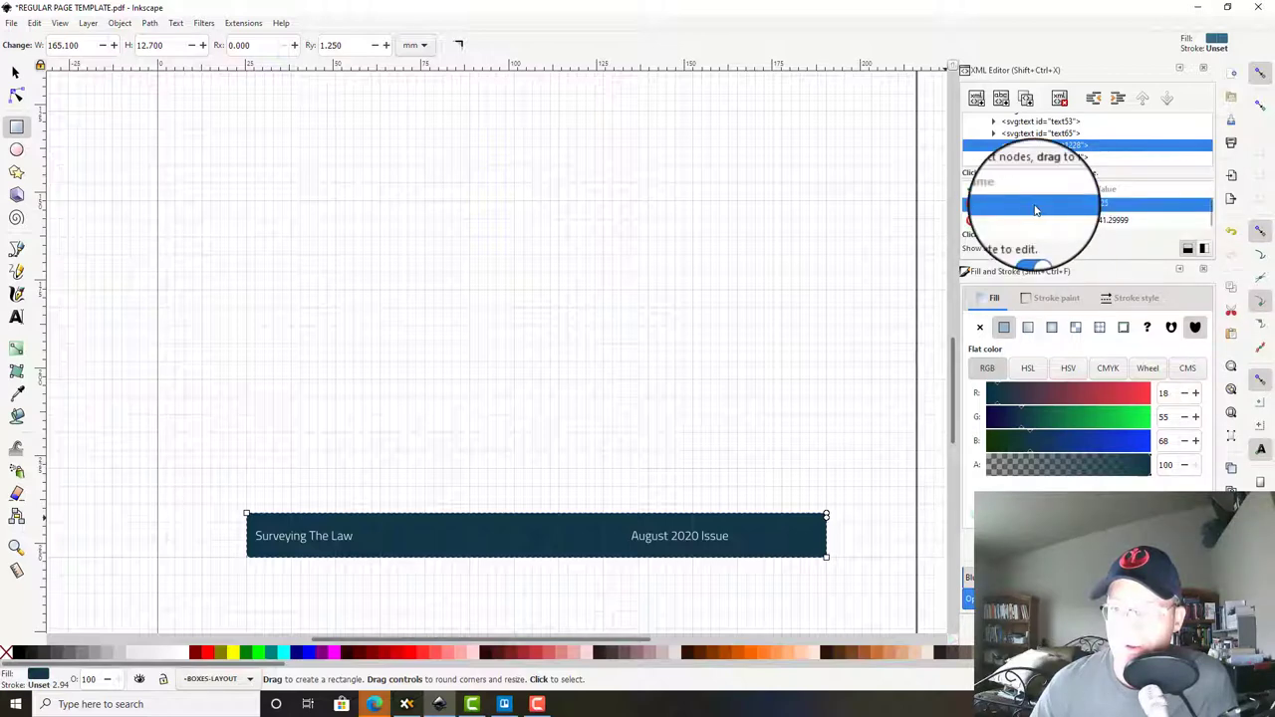
left_click(1040, 206)
Step: Move the "August 2020 Issue" label toward the right end of the cover footer bar, to X 160.37 mm, Y 246.468 mm
left_click(15, 71)
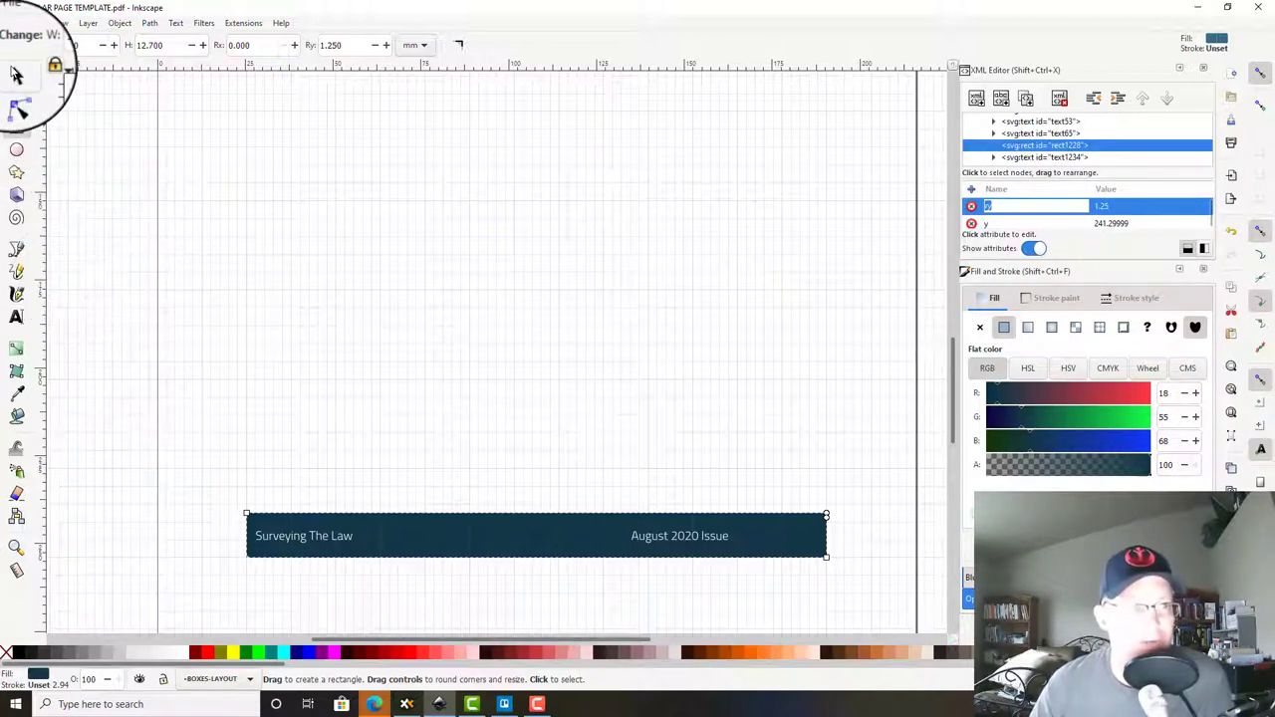
left_click(627, 289)
left_click_drag(696, 546, 783, 541)
left_click(644, 356)
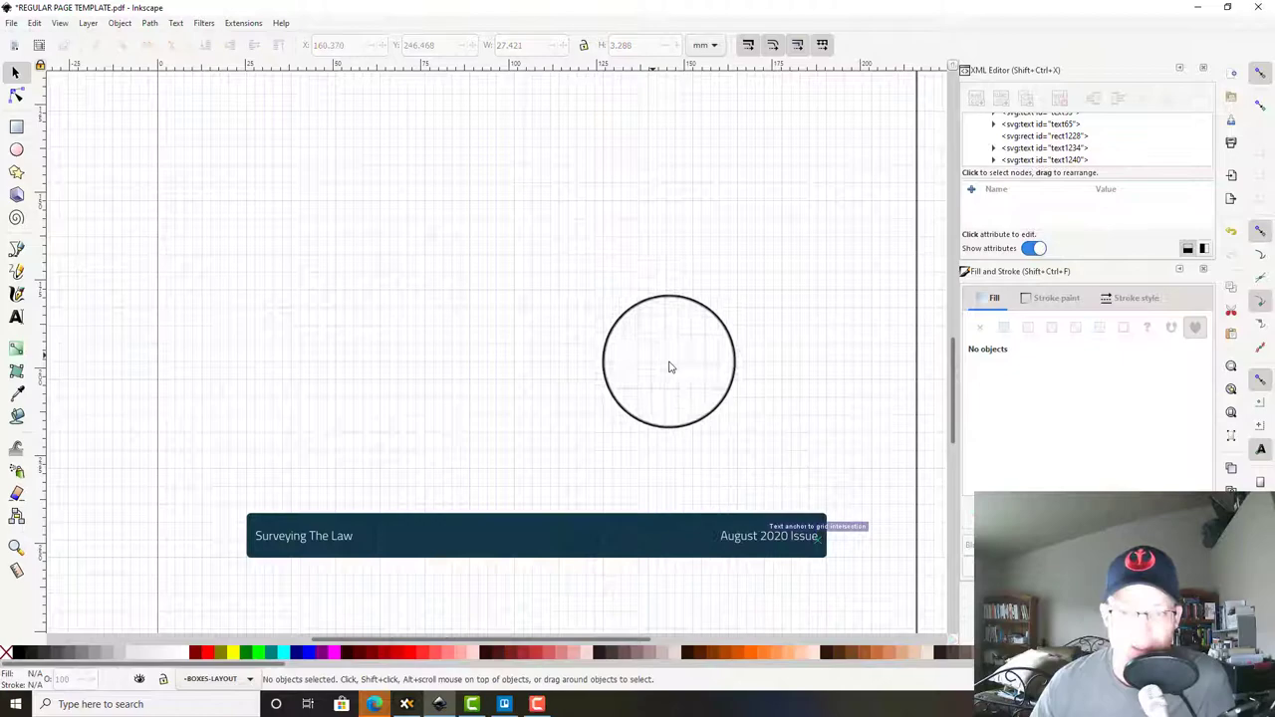
Step: Review the cover page's layout and the blank area between the subtitle text and the footer bar
scroll(681, 421, "down", 3)
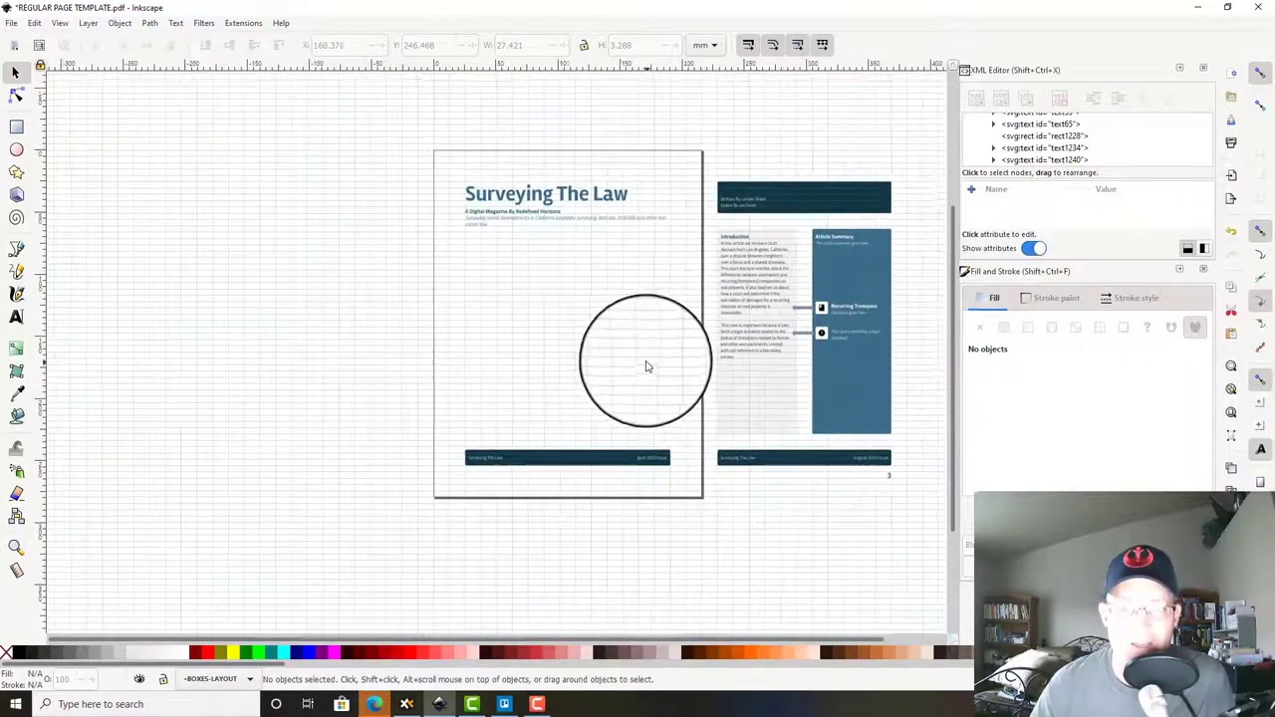
scroll(646, 365, "up", 2)
scroll(468, 378, "up", 3)
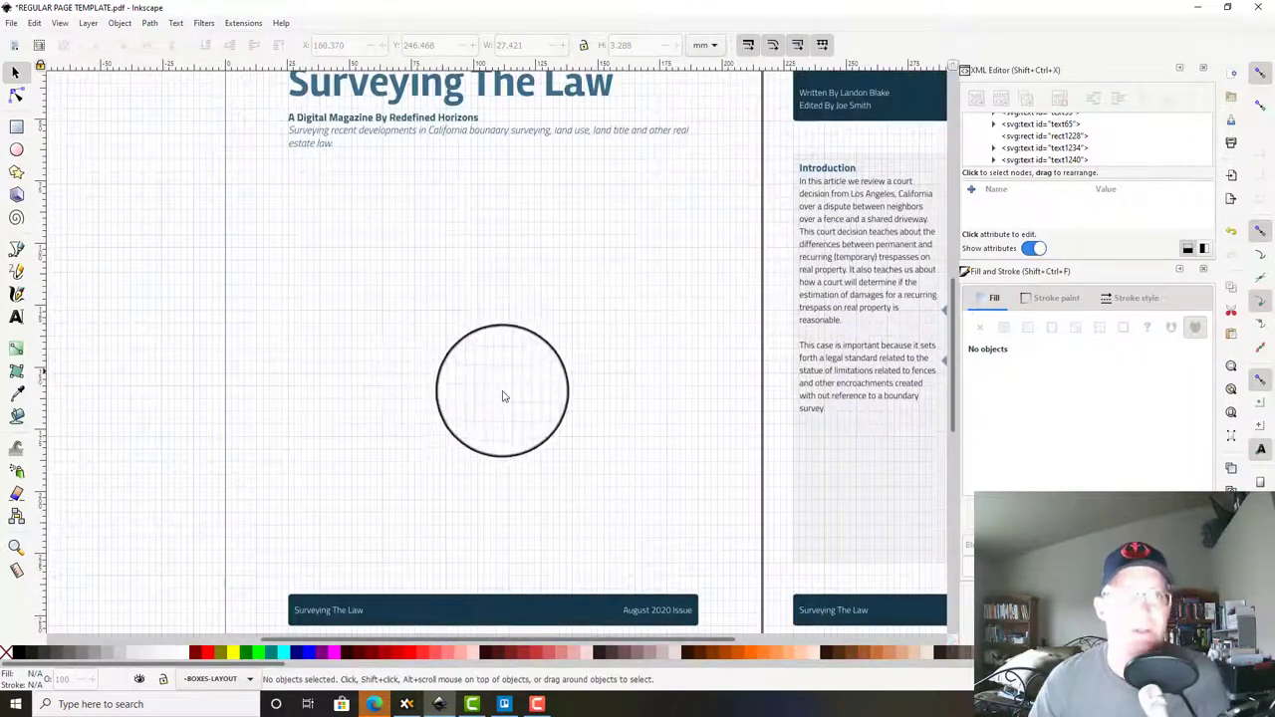
scroll(372, 344, "down", 1)
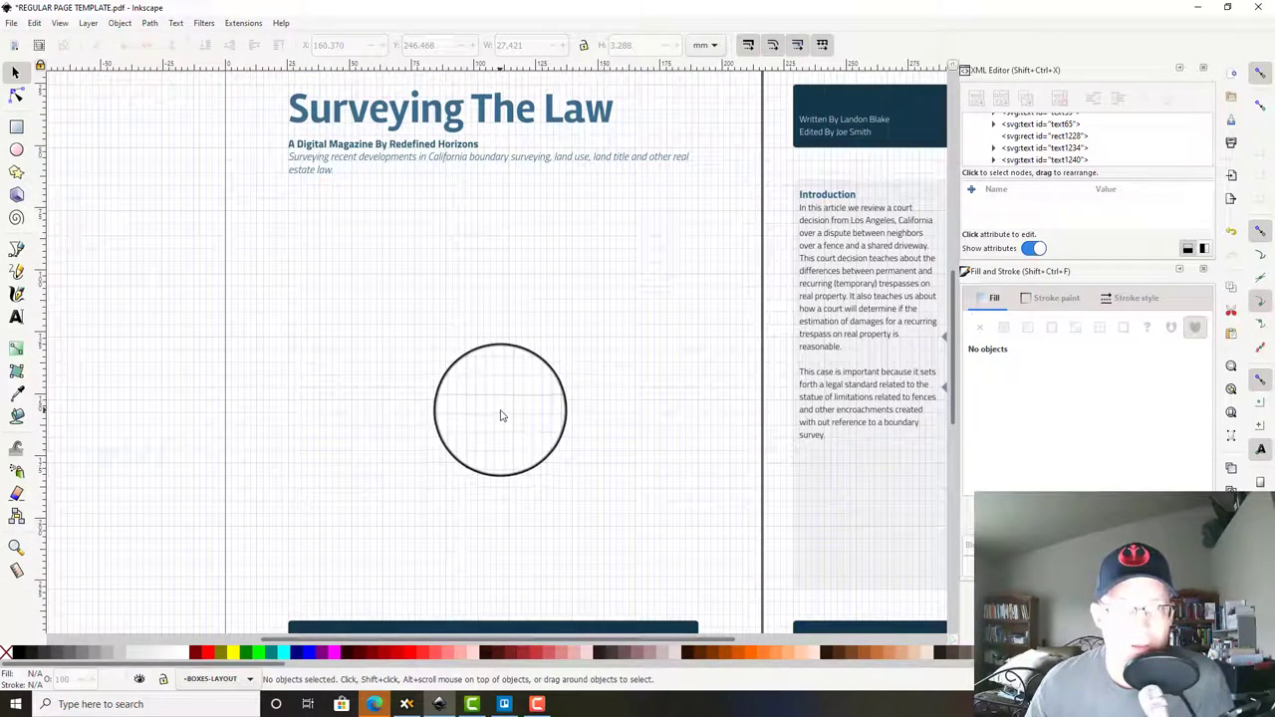
scroll(508, 404, "down", 2)
scroll(515, 395, "up", 2)
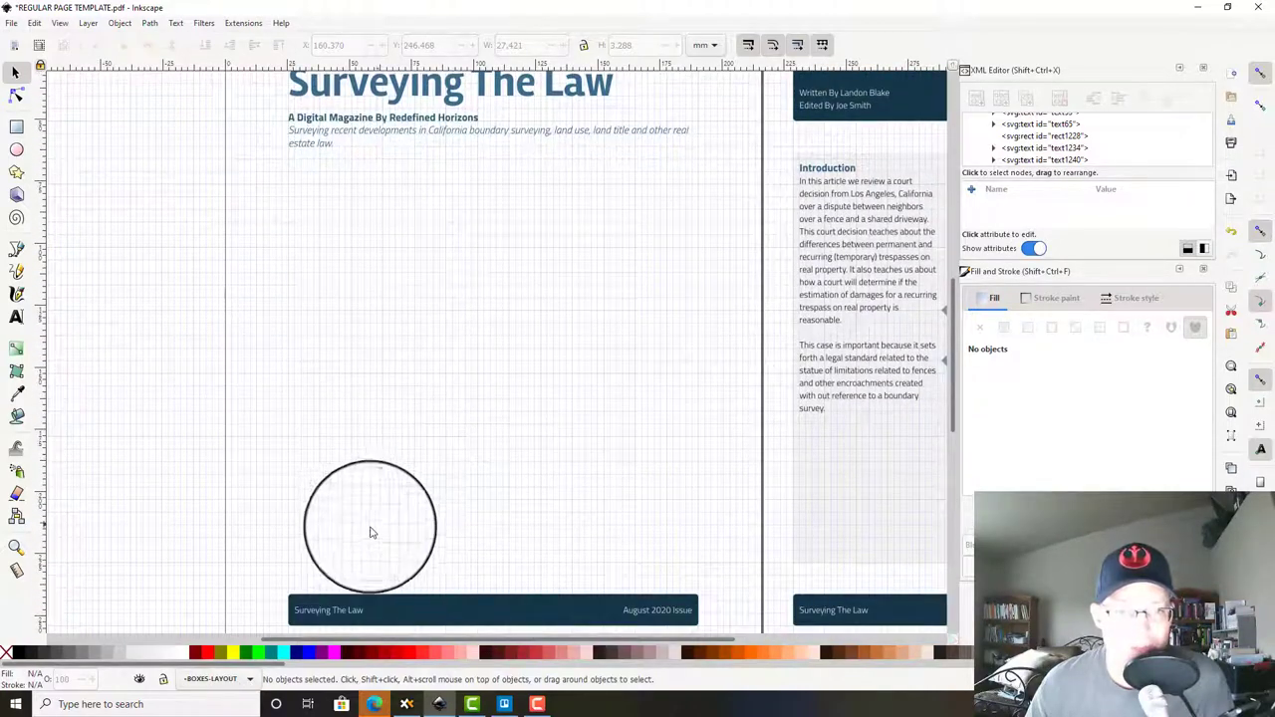
scroll(528, 328, "up", 1)
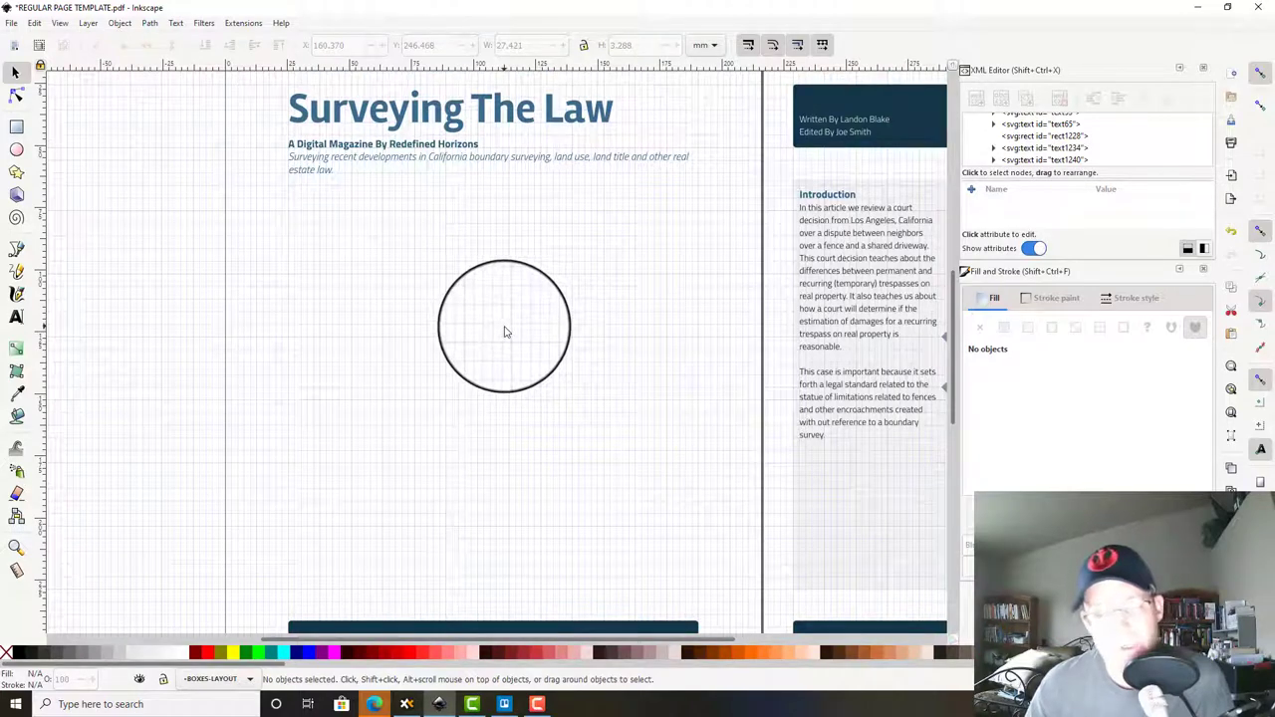
Step: Draw a 165.1 × 172.72 mm rectangle at X 25.4 mm, Y 66.04 mm between subtitle and footer, filled with light gray (RGB 236, 236, 236)
left_click(16, 127)
left_click(16, 73)
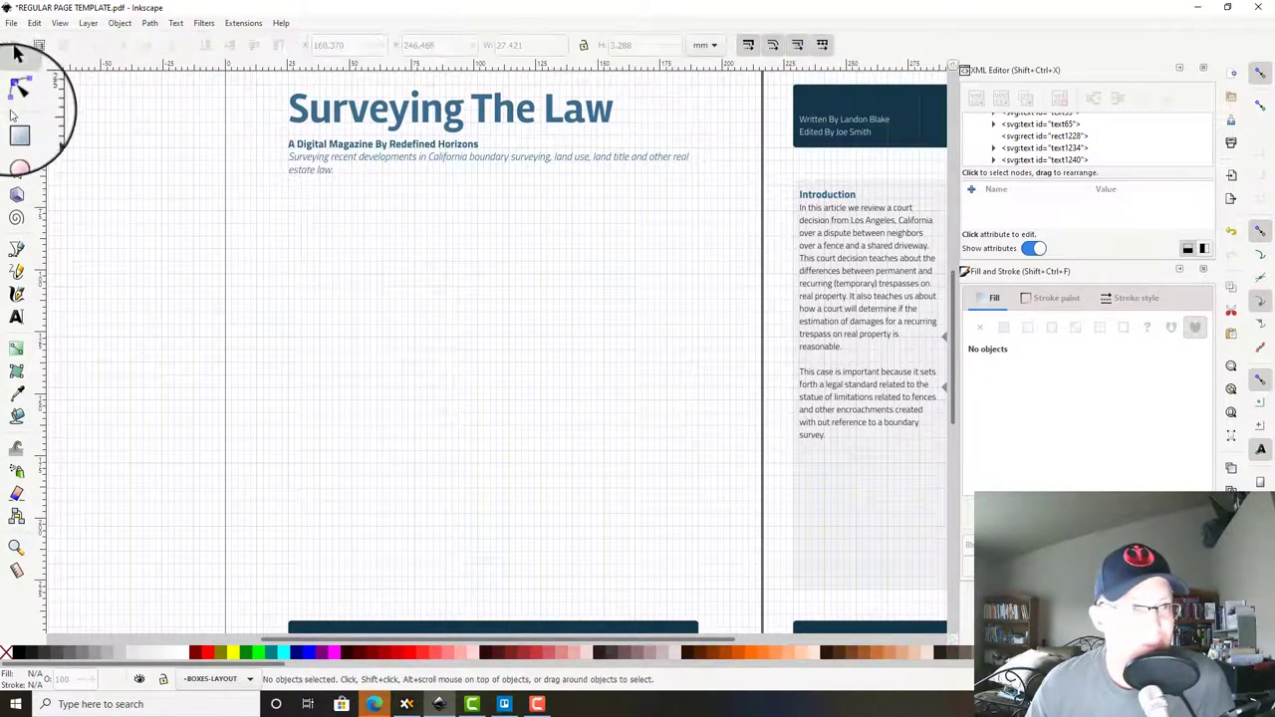
left_click(16, 127)
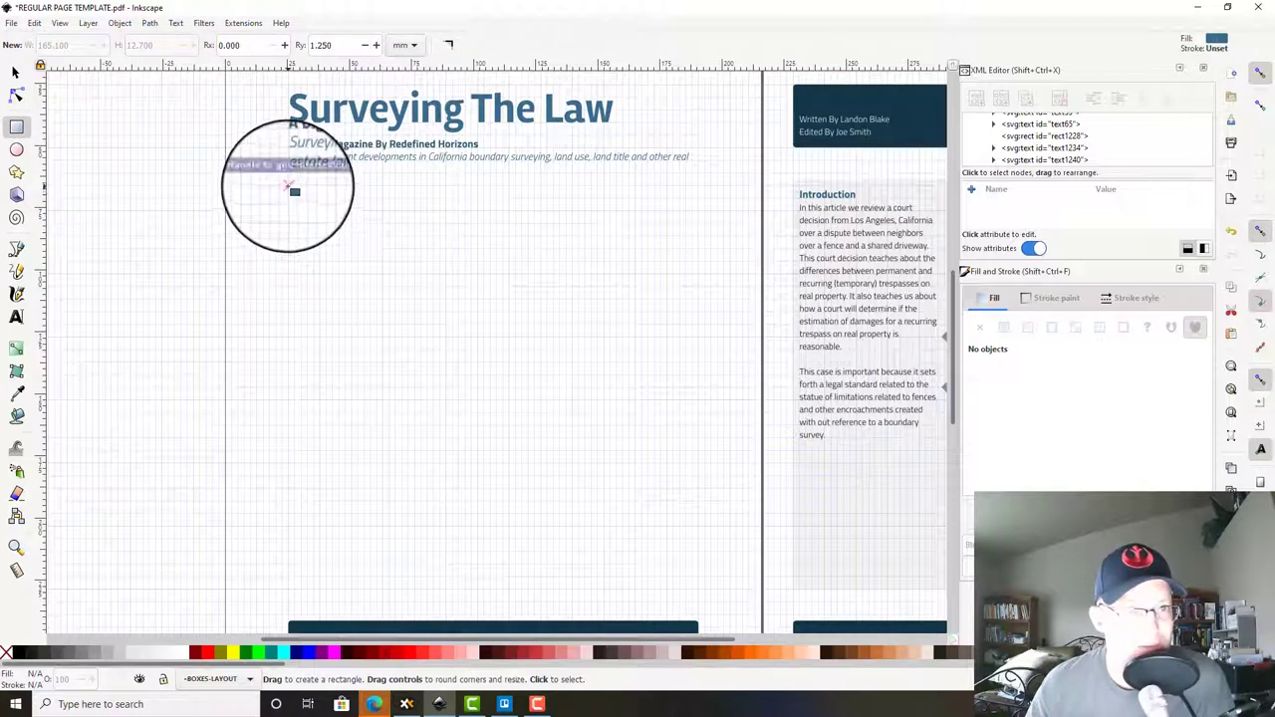
left_click_drag(289, 187, 701, 616)
left_click(15, 71)
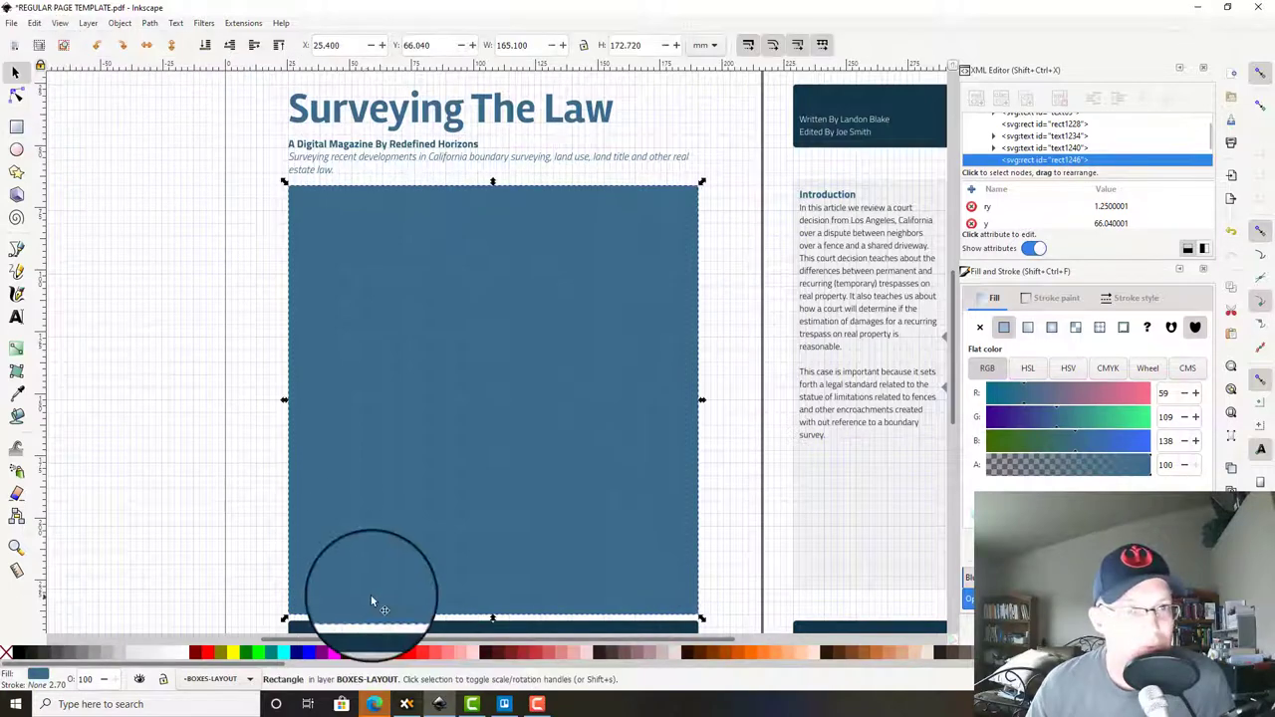
left_click(140, 652)
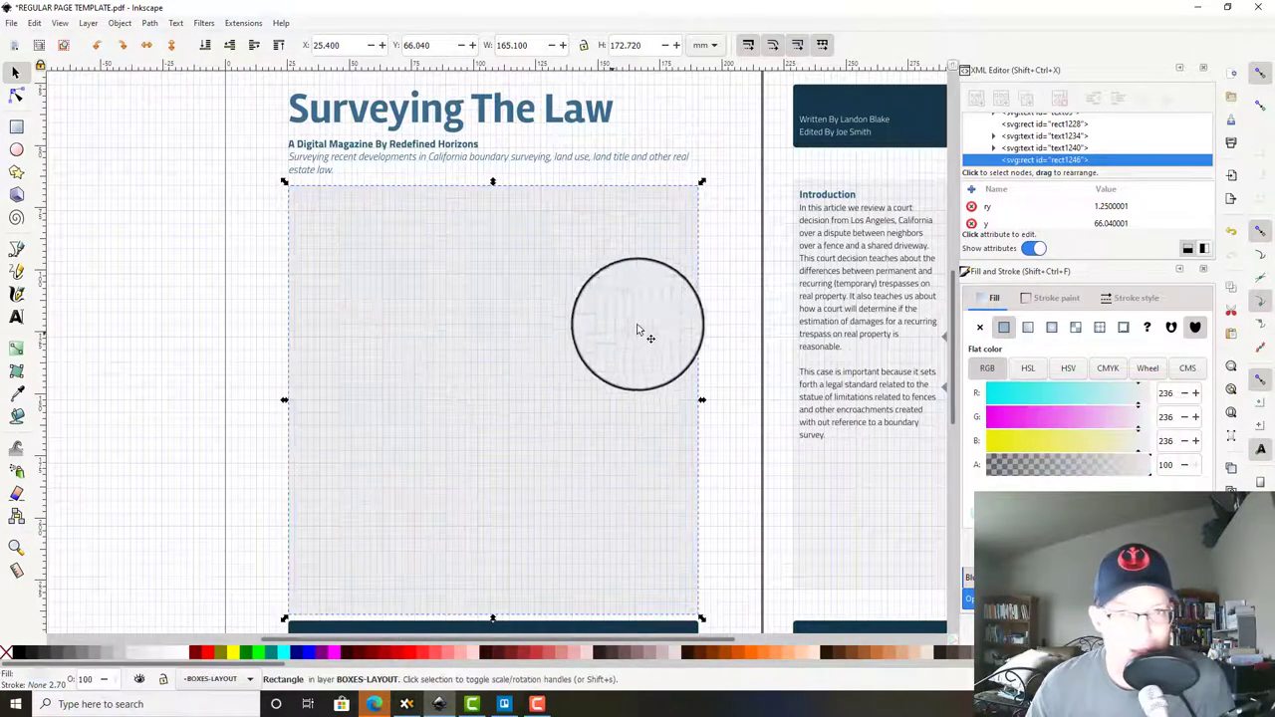
mouse_move(604, 312)
left_mouse_down()
mouse_move(238, 283)
mouse_move(634, 295)
mouse_move(602, 309)
left_mouse_up()
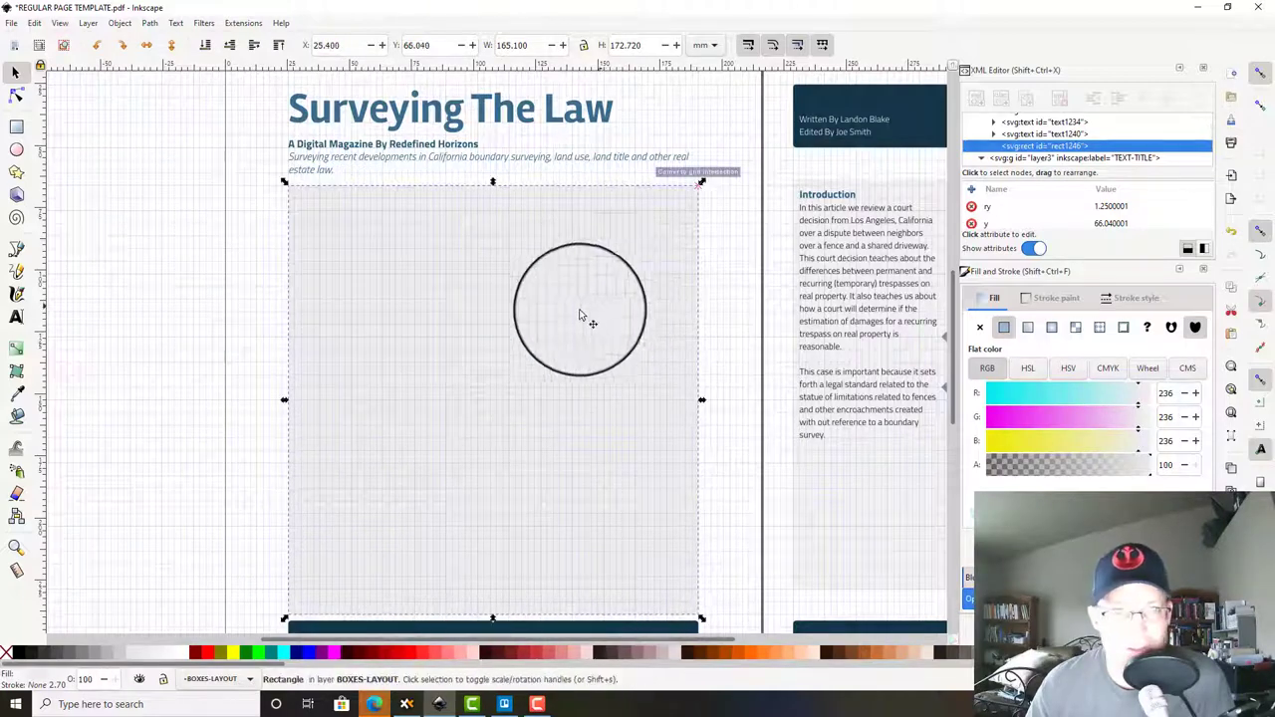
Step: Duplicate the gray rectangle and place the copy off the page's left side at X -185.42 mm, Y 30.48 mm
key("ctrl+d")
left_click_drag(510, 311, 167, 282)
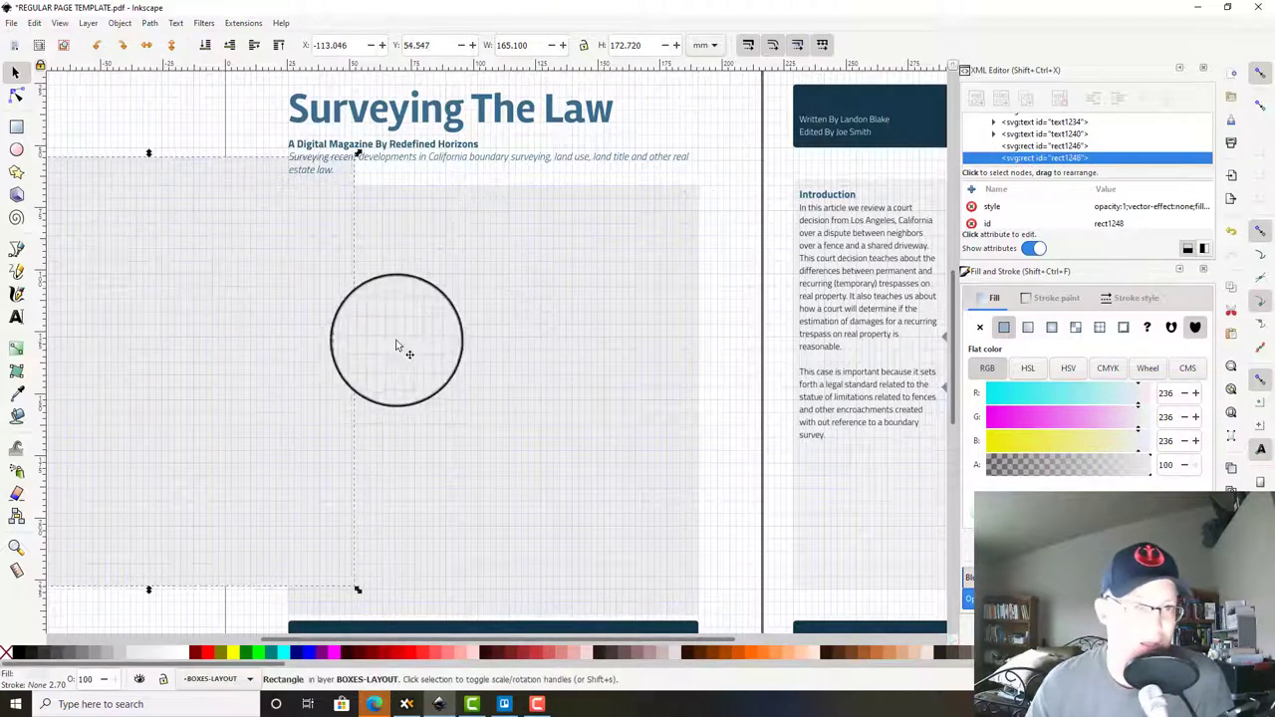
left_click_drag(396, 345, 833, 381)
left_click_drag(442, 417, 265, 360)
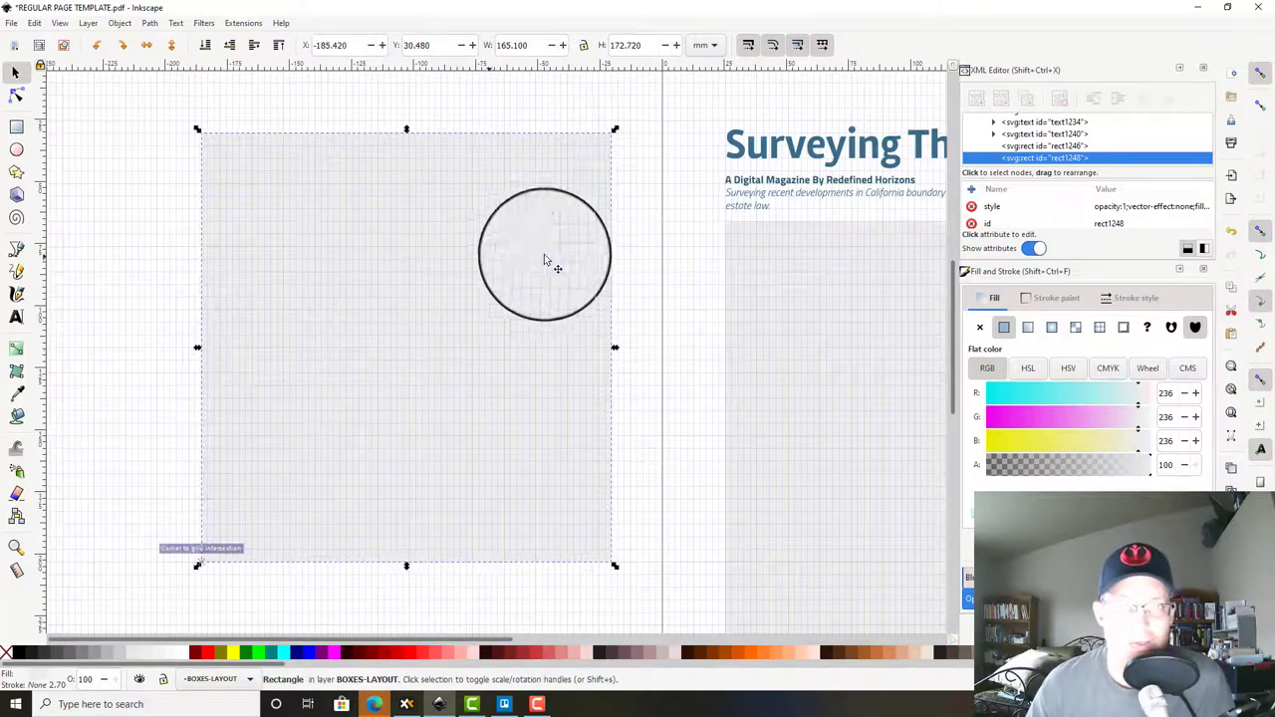
left_click(638, 245)
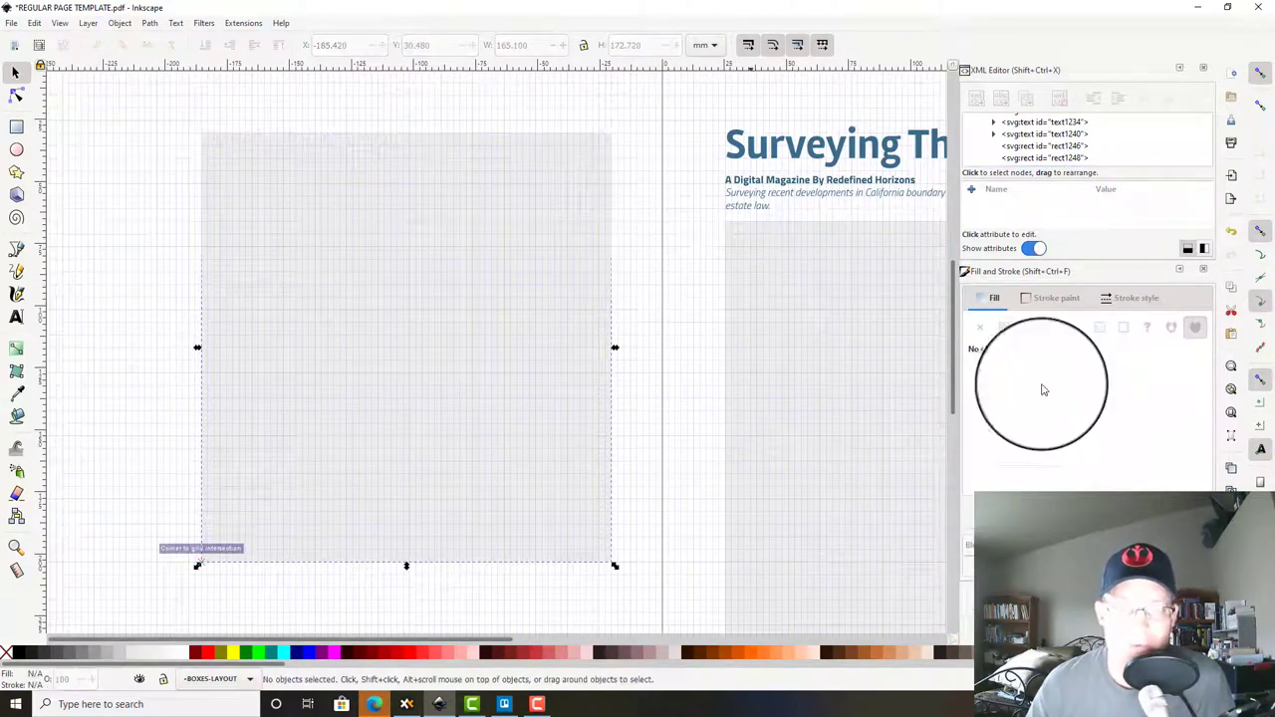
Step: Import the photo IMG_3097 as an embedded image from the magazine's Cover Images folder under Marketing, Publications
left_click(1231, 176)
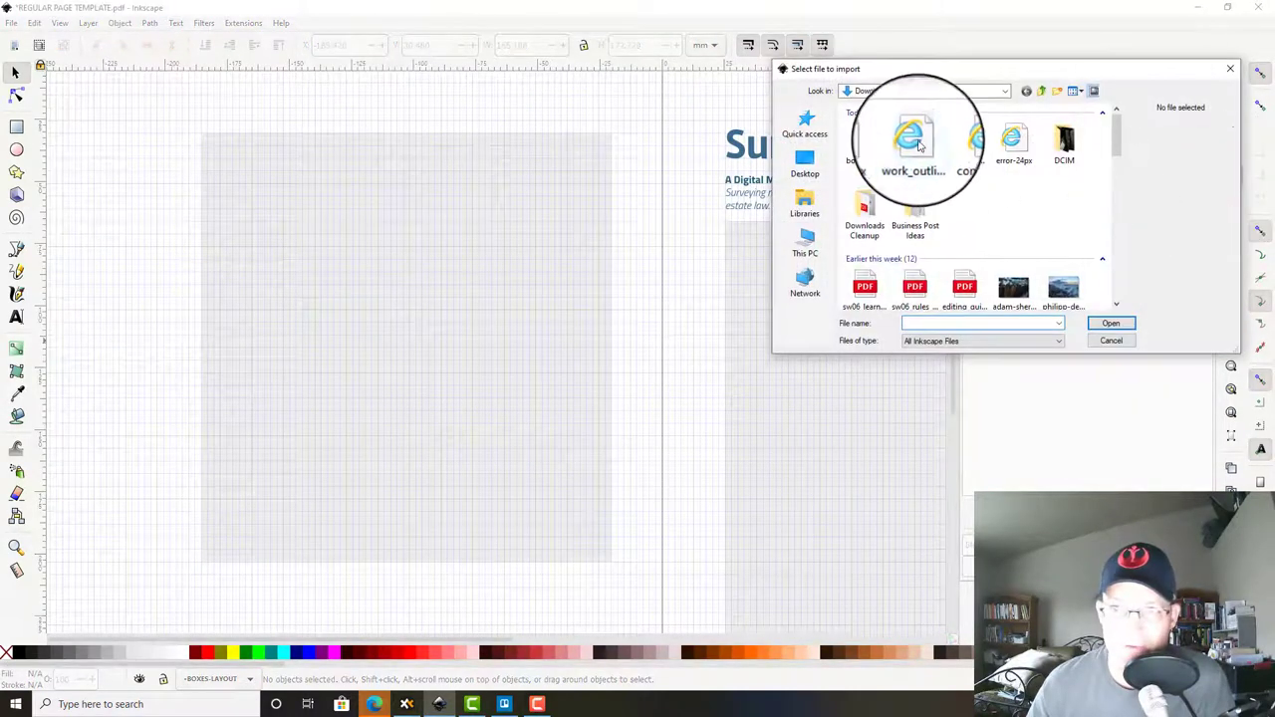
left_click(1006, 90)
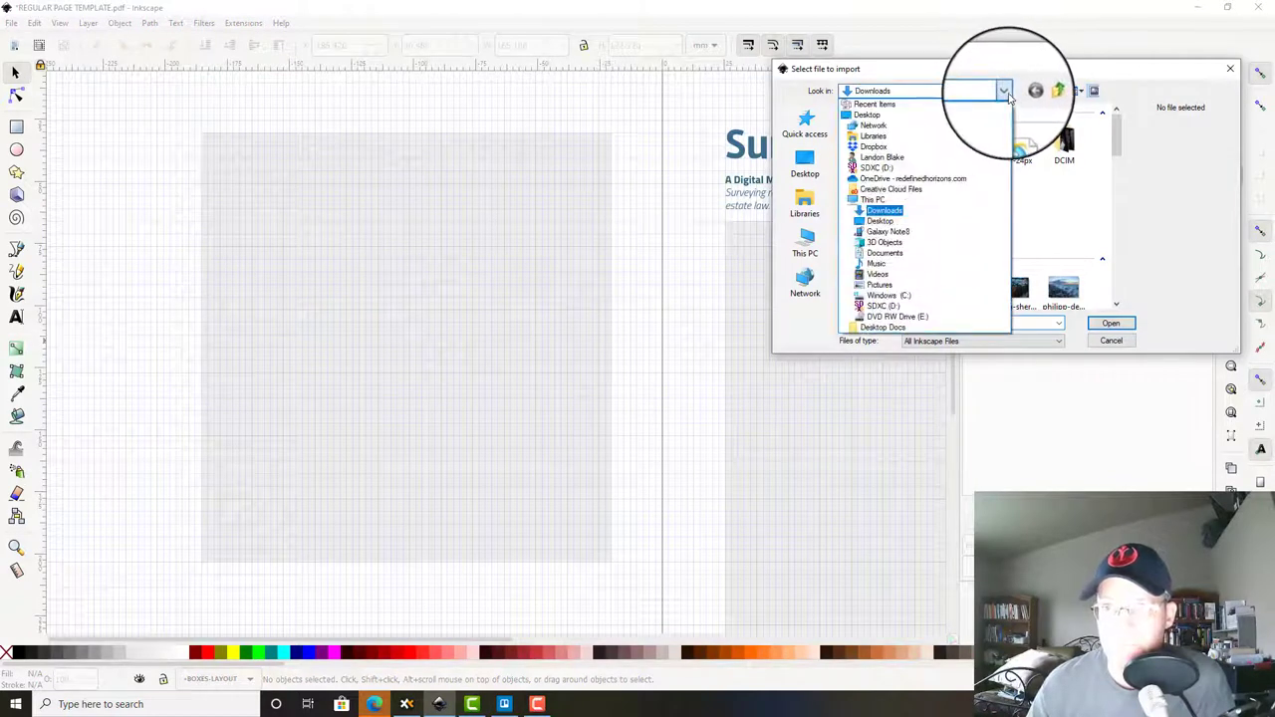
left_click(925, 181)
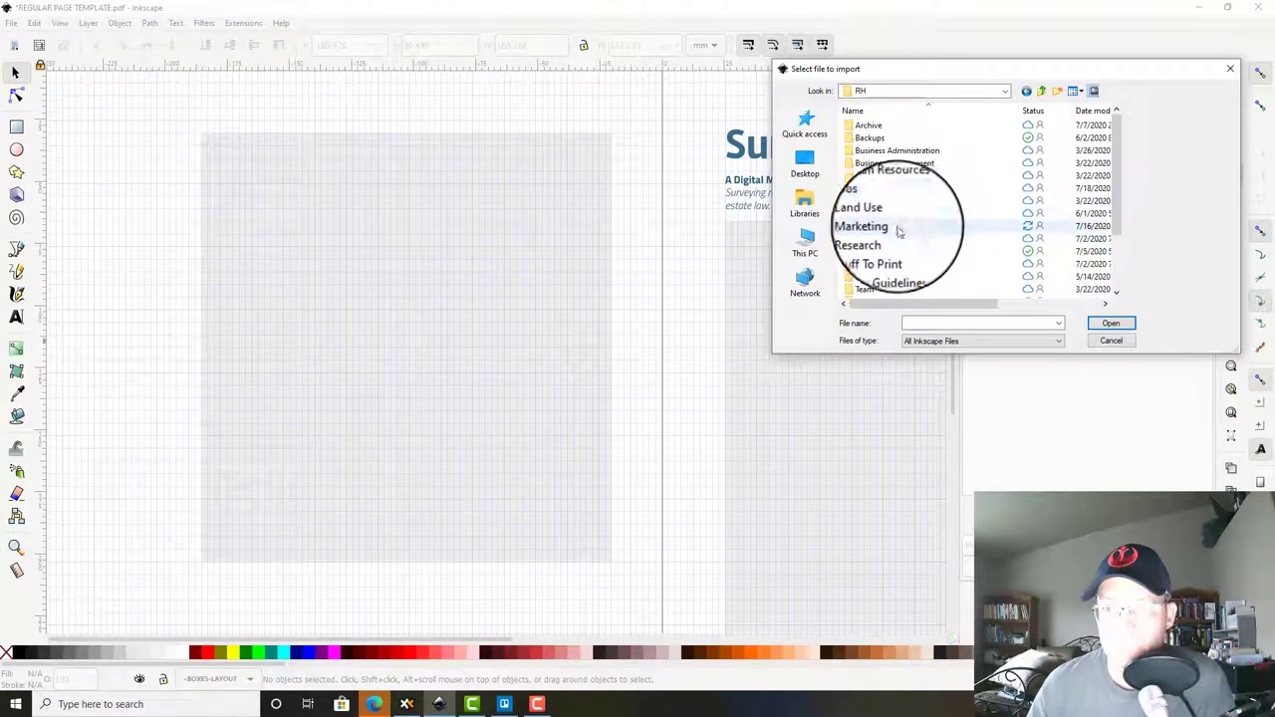
scroll(898, 239, "down", 2)
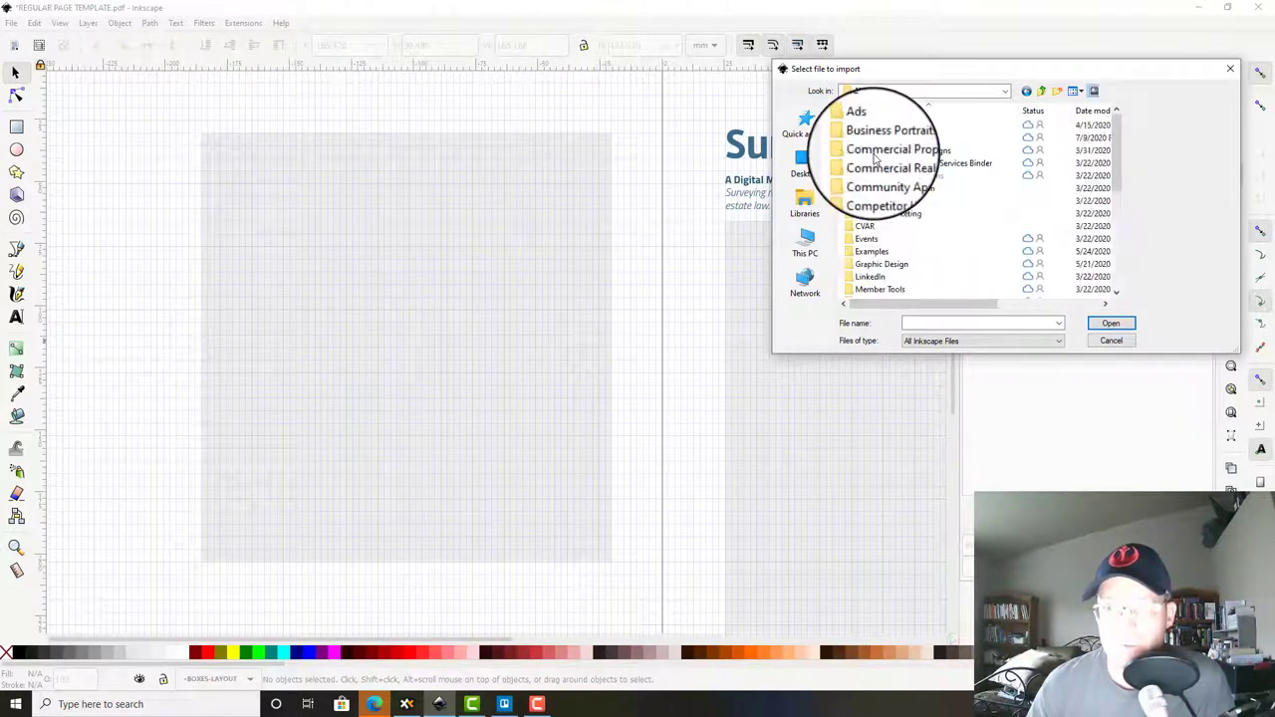
scroll(883, 257, "down", 2)
scroll(885, 262, "down", 1)
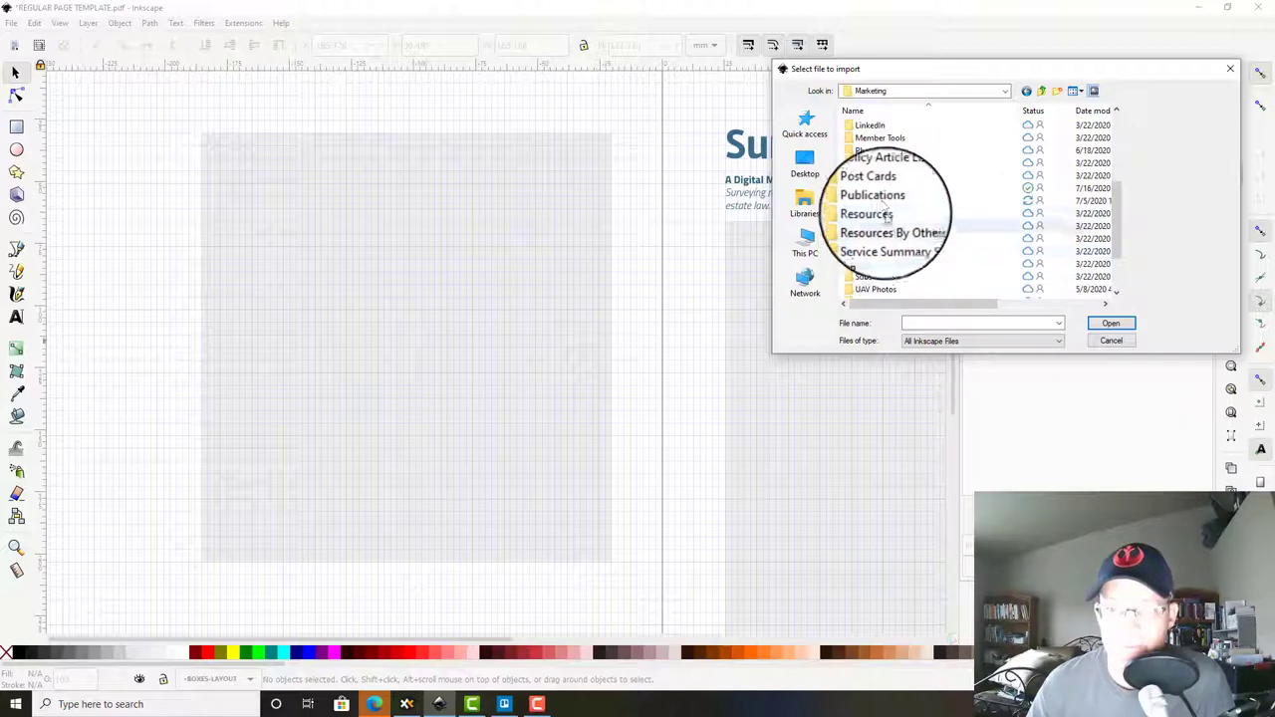
double_click(880, 203)
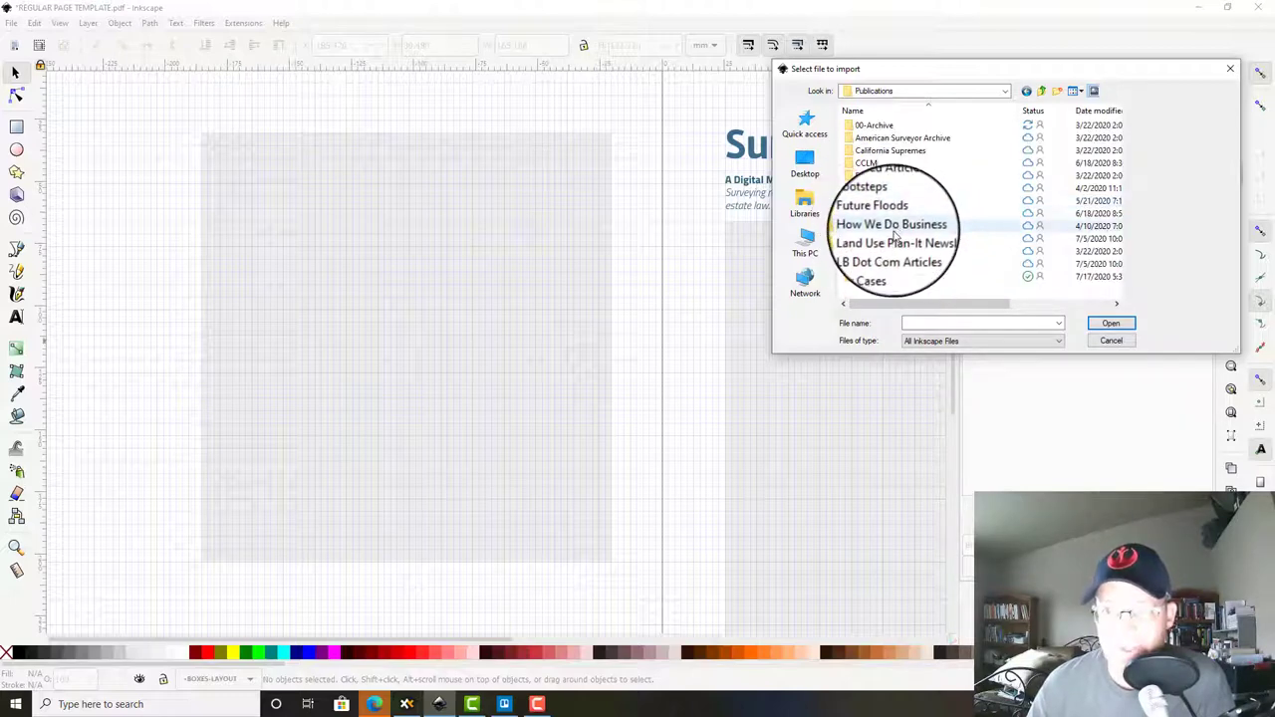
double_click(877, 278)
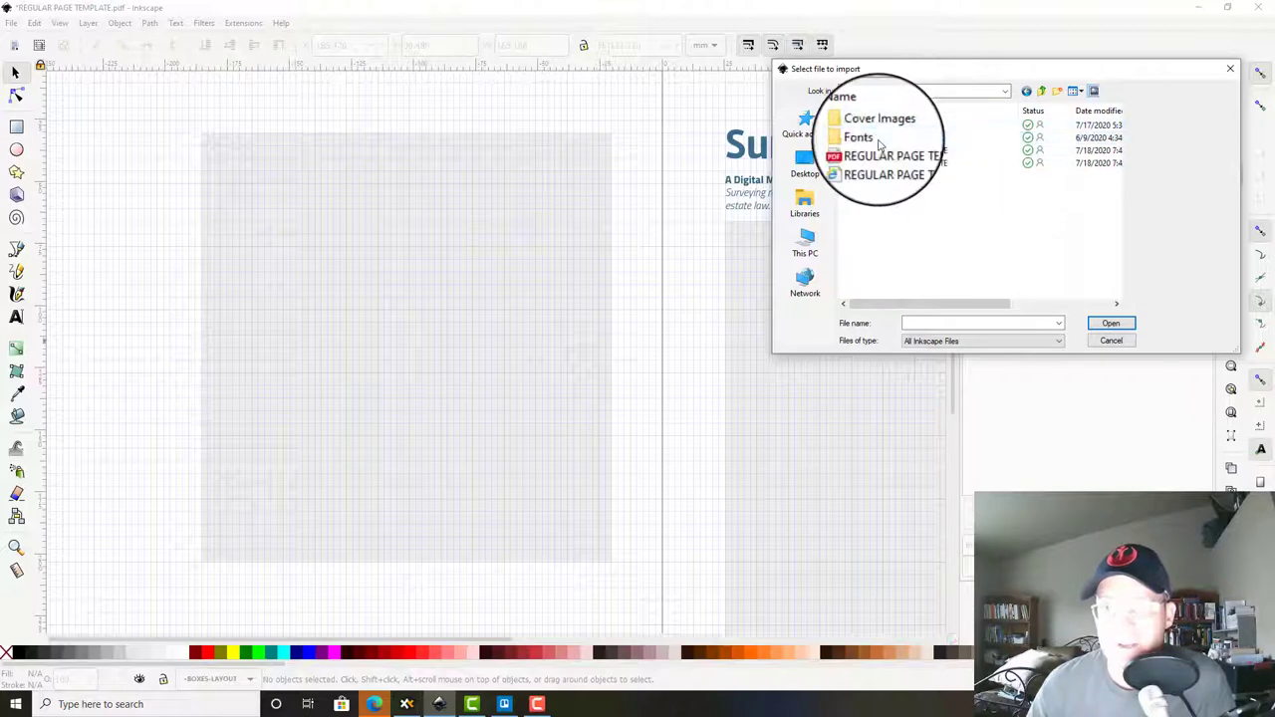
double_click(879, 128)
left_click(883, 138)
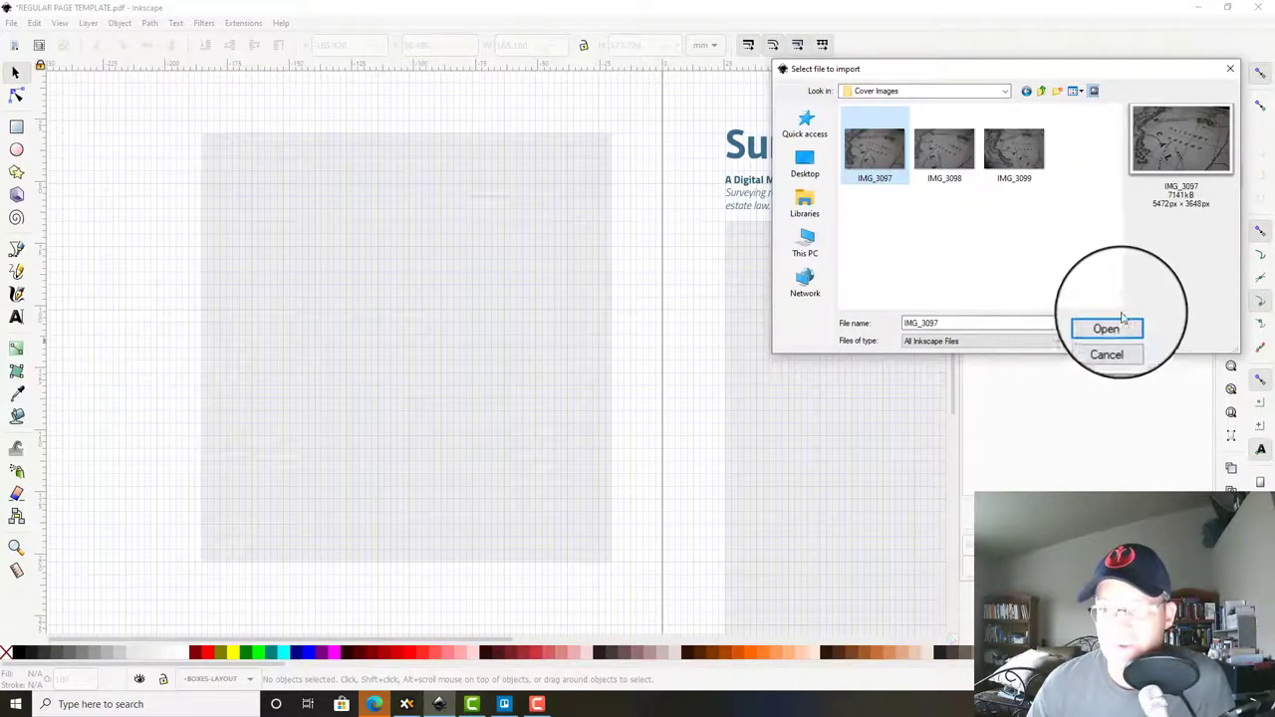
left_click(1110, 324)
left_click(723, 440)
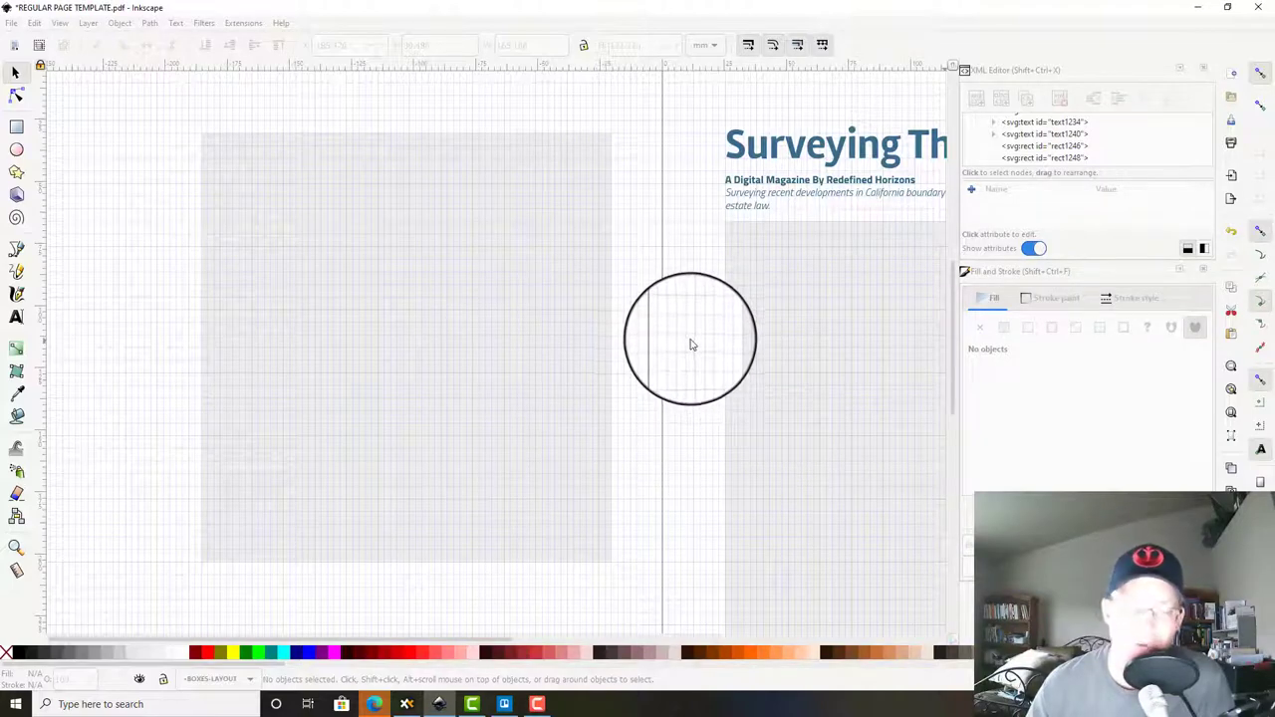
Step: Move the imported map photo off the page's left side and scale it proportionally to 304.8 × 203.2 mm at X -304.8 mm, Y 25.4 mm
scroll(693, 344, "down", 4, "ctrl")
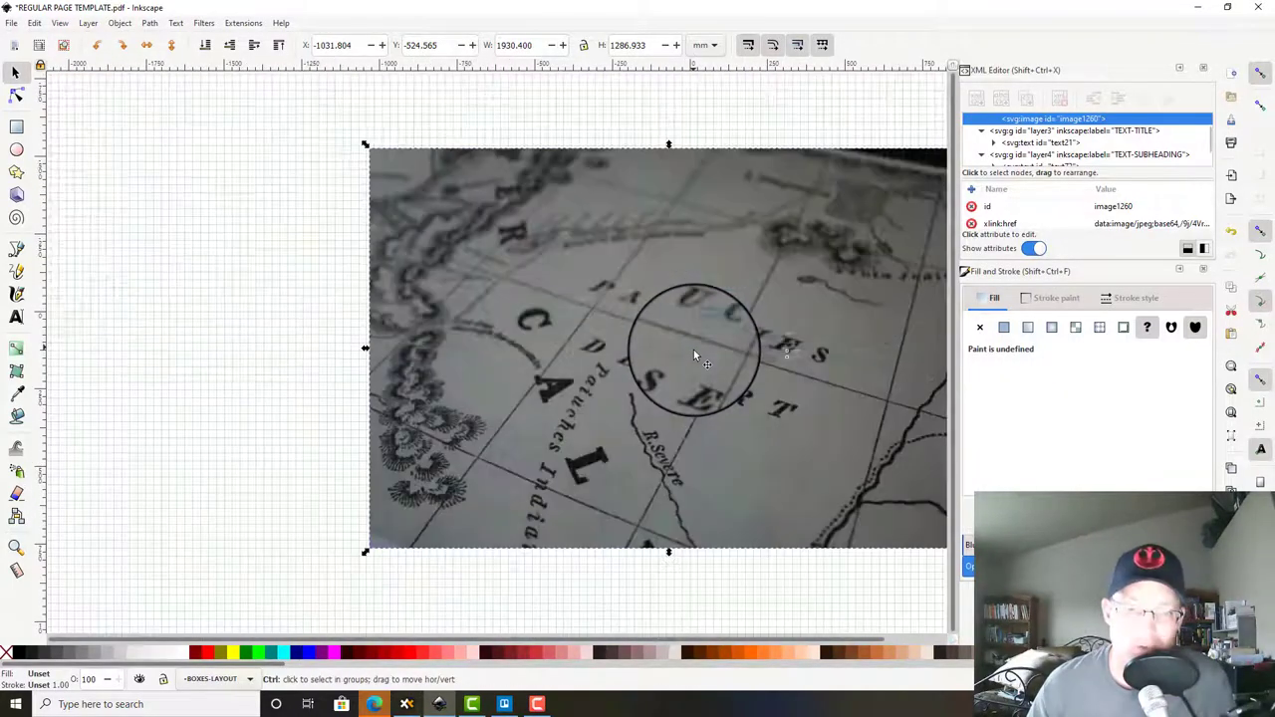
left_click_drag(693, 350, 518, 311)
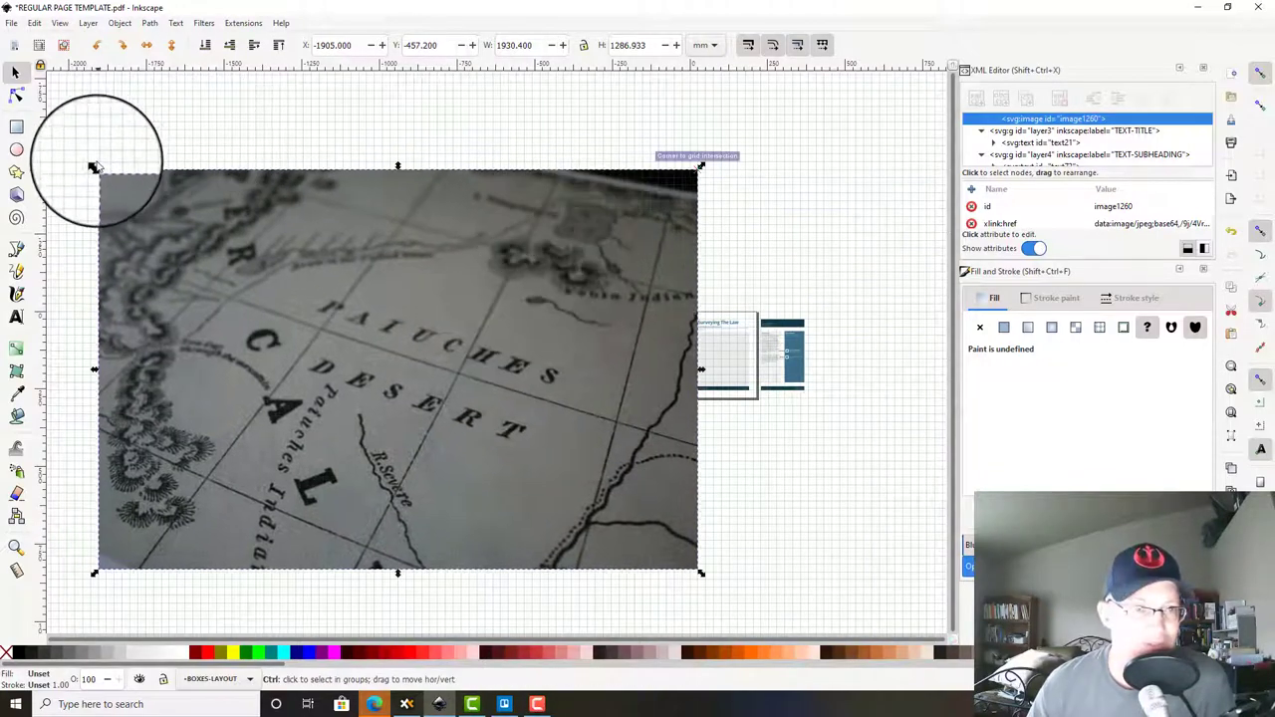
left_click_drag(94, 166, 558, 507)
left_click_drag(632, 527, 651, 353)
scroll(662, 360, "up", 5)
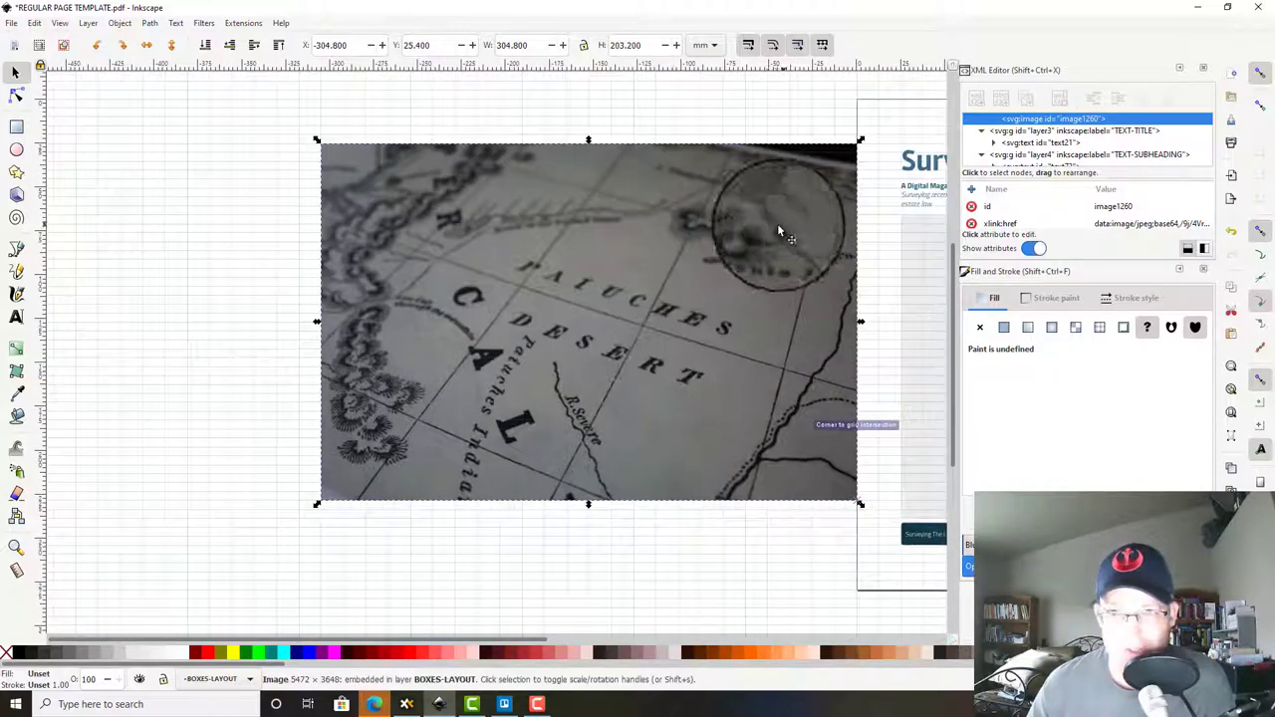
Step: Fit the map photo to the duplicate rectangle's height at 259.08 × 172.72 mm, X -271.78 mm, Y 30.48 mm, and lower it behind the rectangle
left_click_drag(779, 231, 753, 239)
left_click_drag(295, 513, 373, 485)
left_click(205, 45)
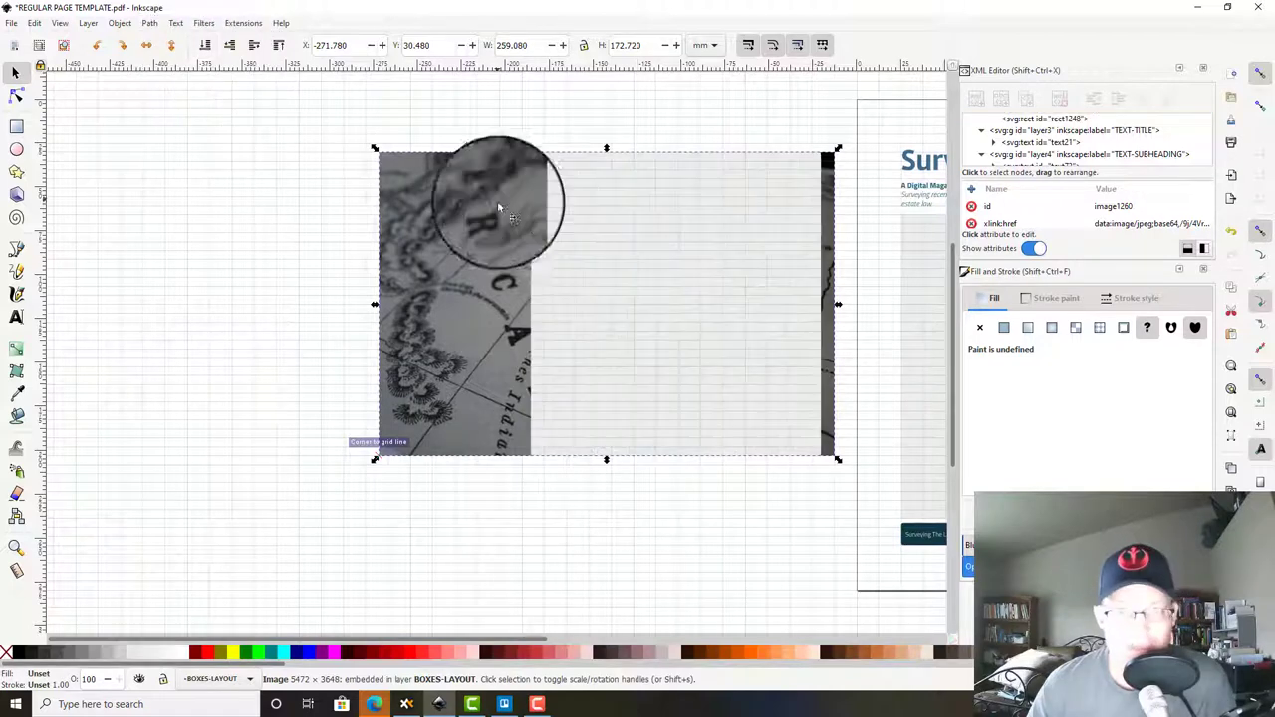
Step: Set the duplicate gray rectangle's fill alpha to 20 and move it over the map photo's left part at X -266.7 mm, Y 30.48 mm
left_click(627, 350)
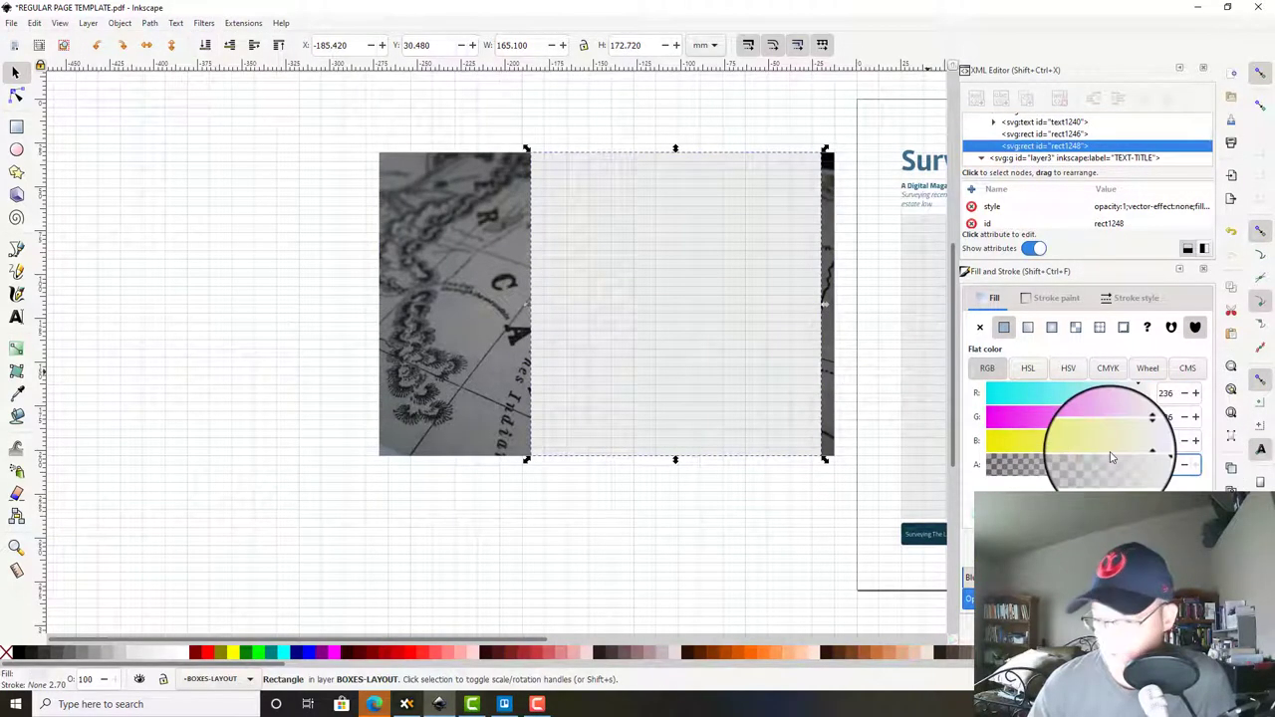
type("20")
key("Return")
left_click_drag(692, 310, 561, 309)
scroll(444, 384, "up", 4)
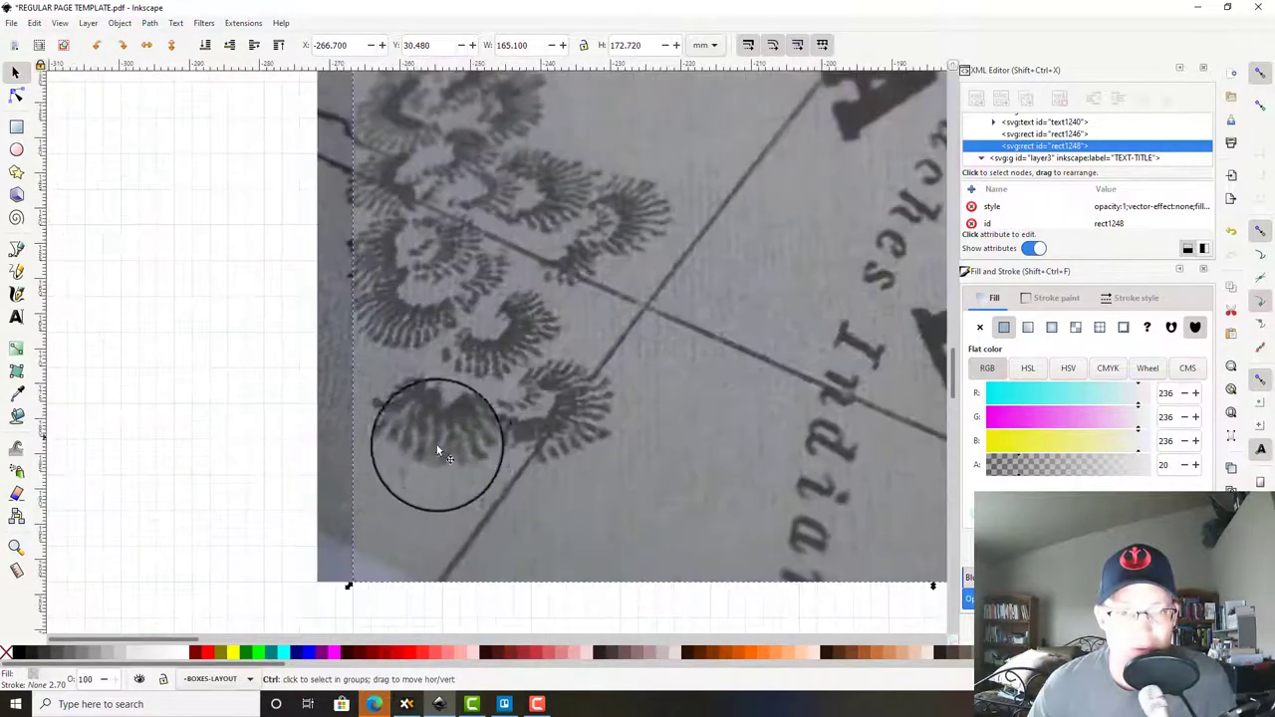
Step: Set the fill alpha of the duplicate rectangle over the map photo to 0
scroll(555, 450, "down", 5)
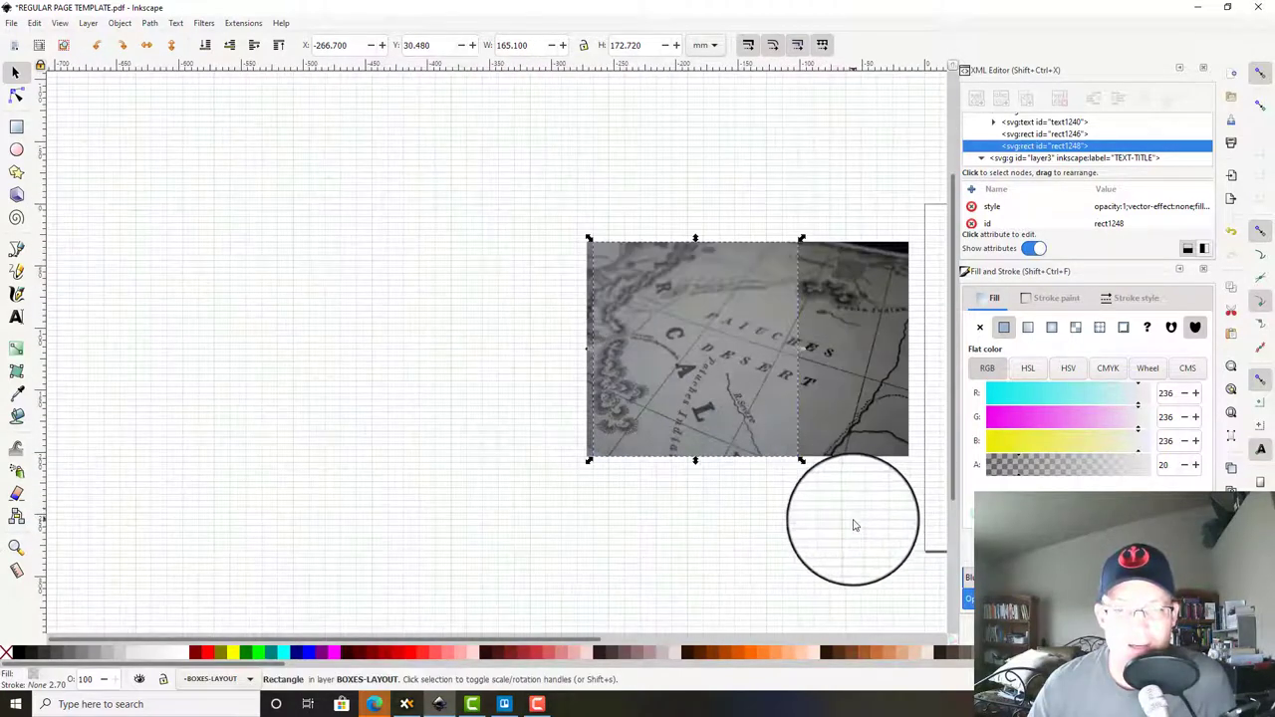
left_click_drag(847, 523, 652, 500)
left_click_drag(562, 370, 595, 370)
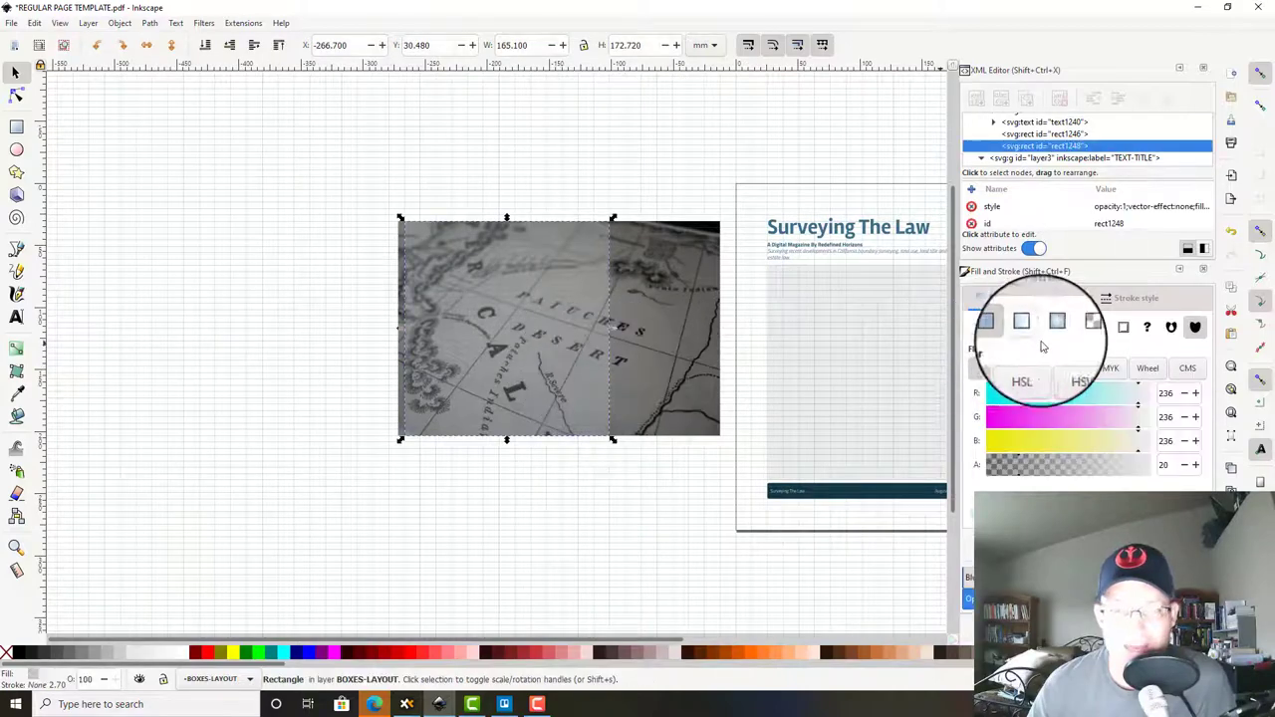
left_click(1202, 66)
left_click_drag(1177, 265, 1071, 256)
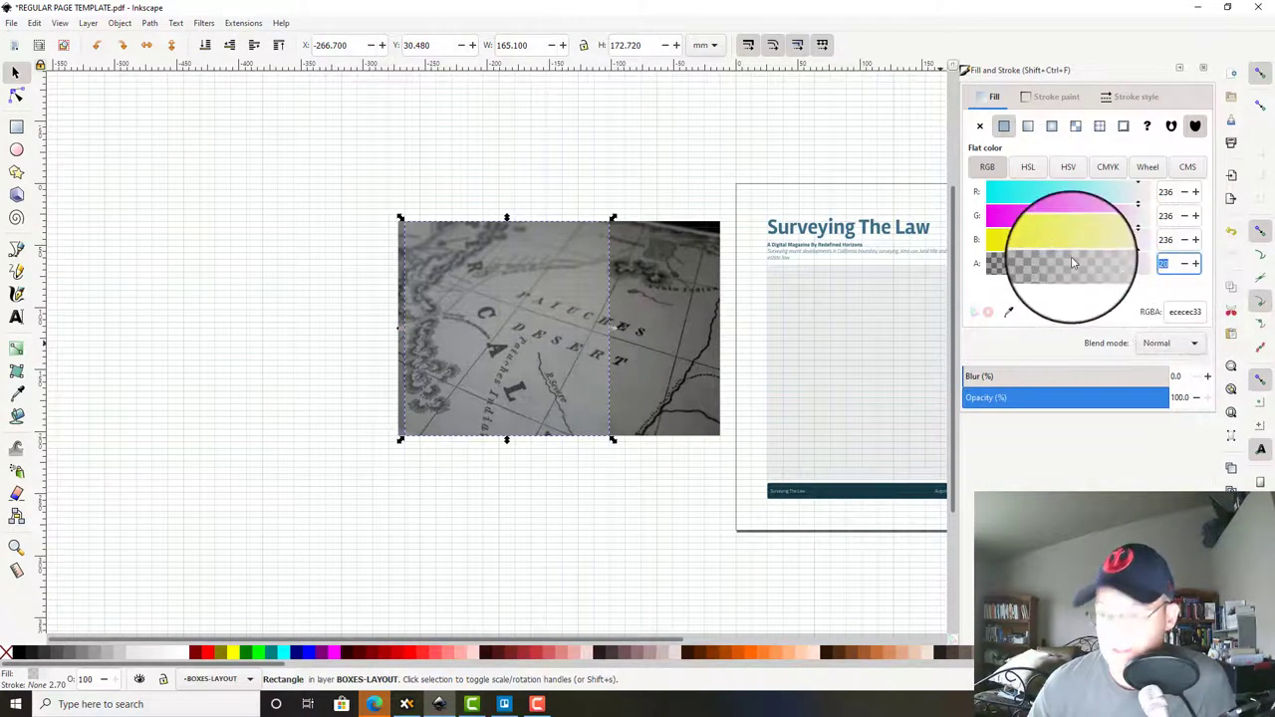
type("0")
key("Return")
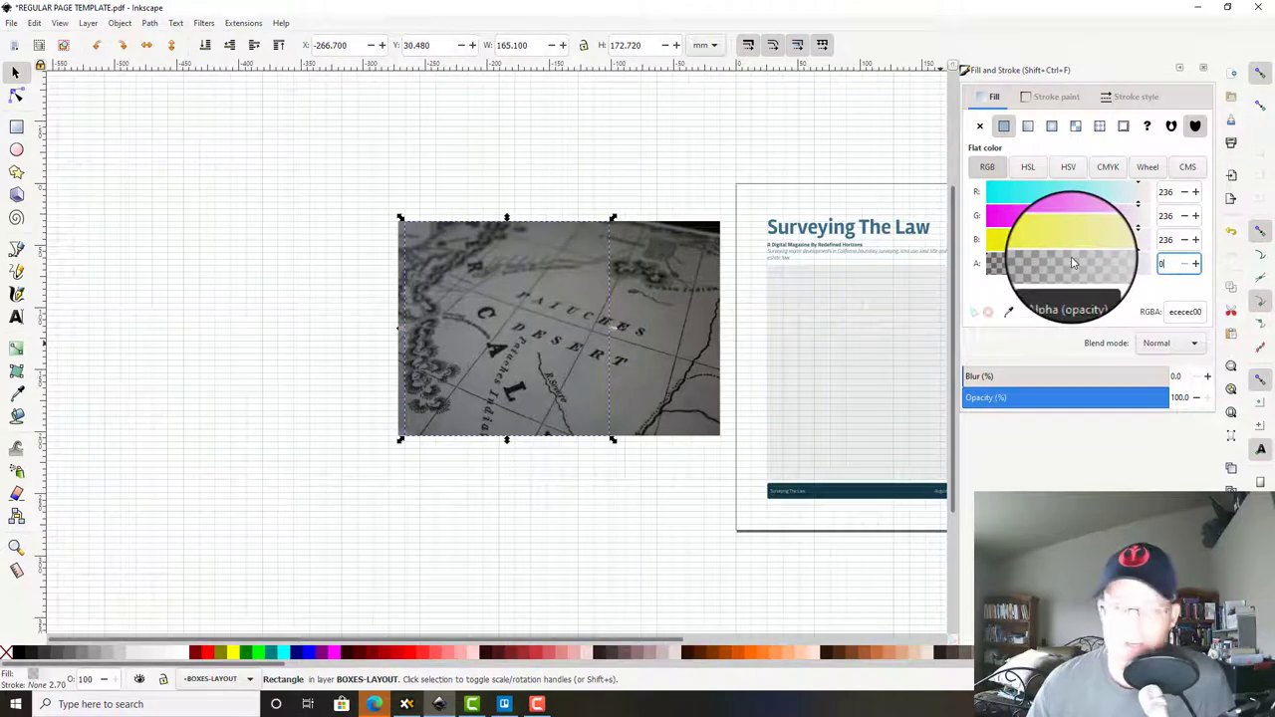
left_click(1204, 67)
Step: Set up a PNG export of the selected rectangle's area, named 2020-08 COVER IMAGE, in the Cover Images folder
left_click(1231, 199)
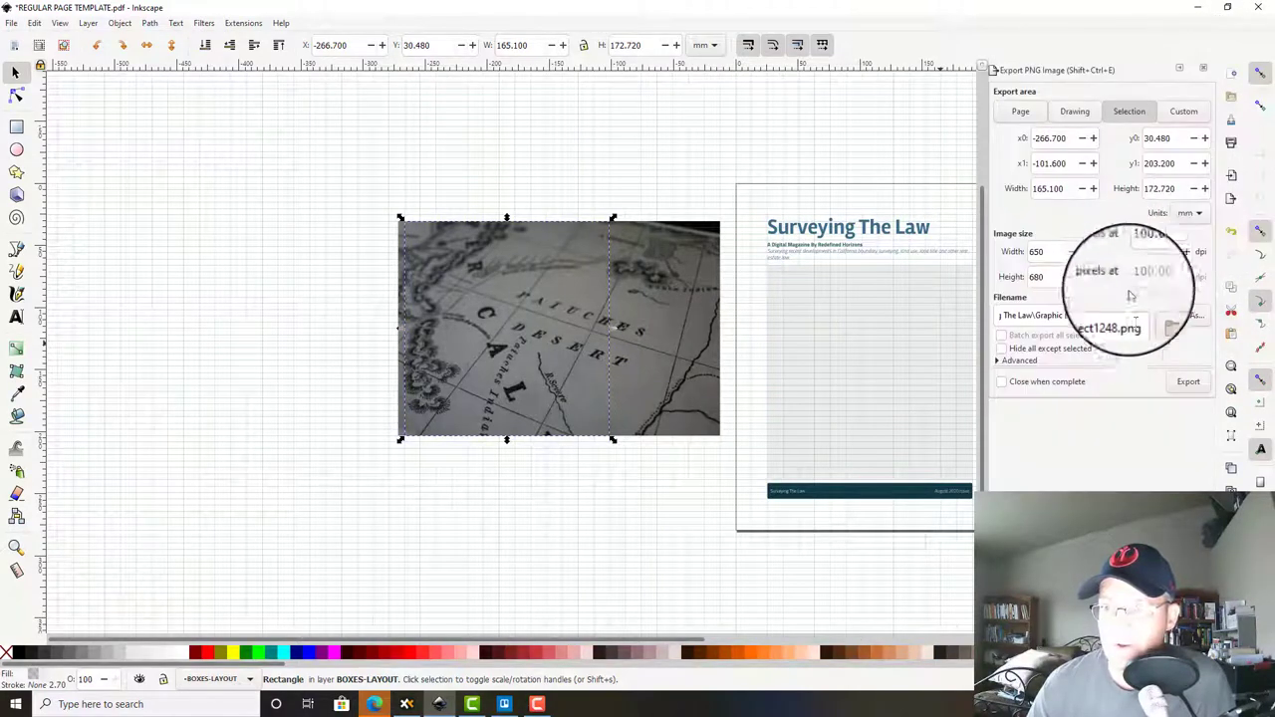
left_click(1167, 321)
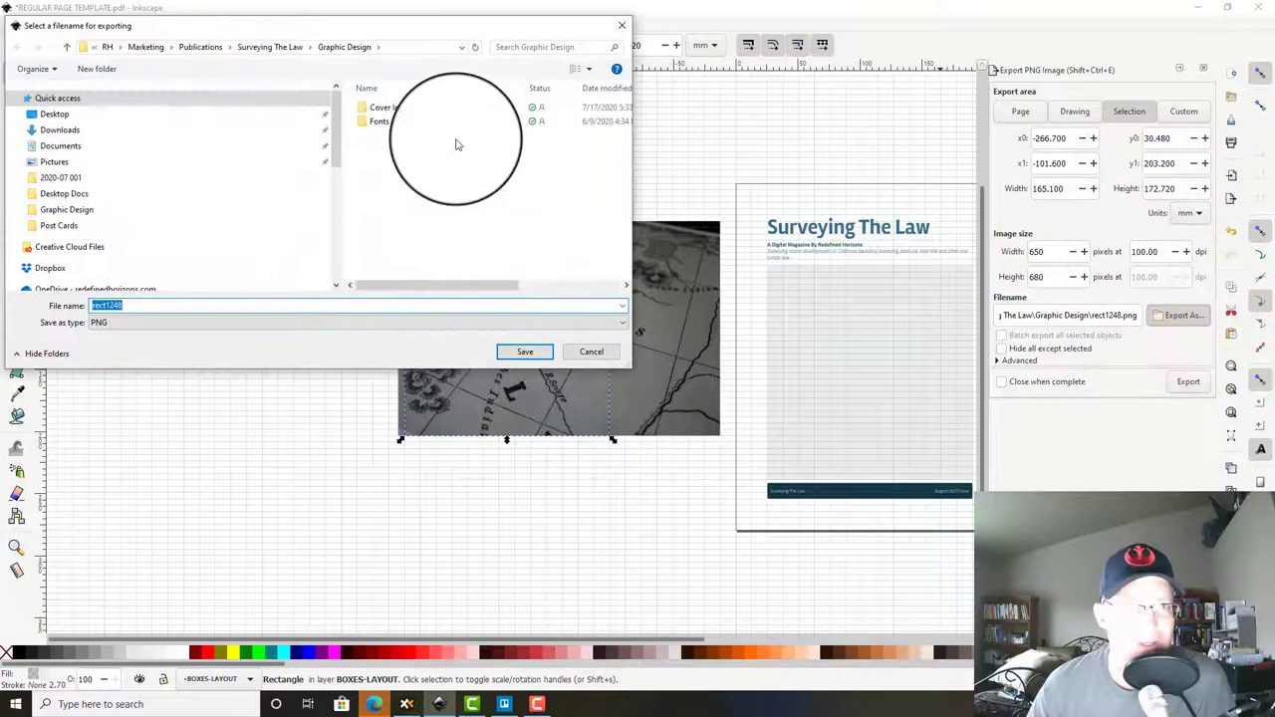
double_click(396, 115)
double_click(147, 306)
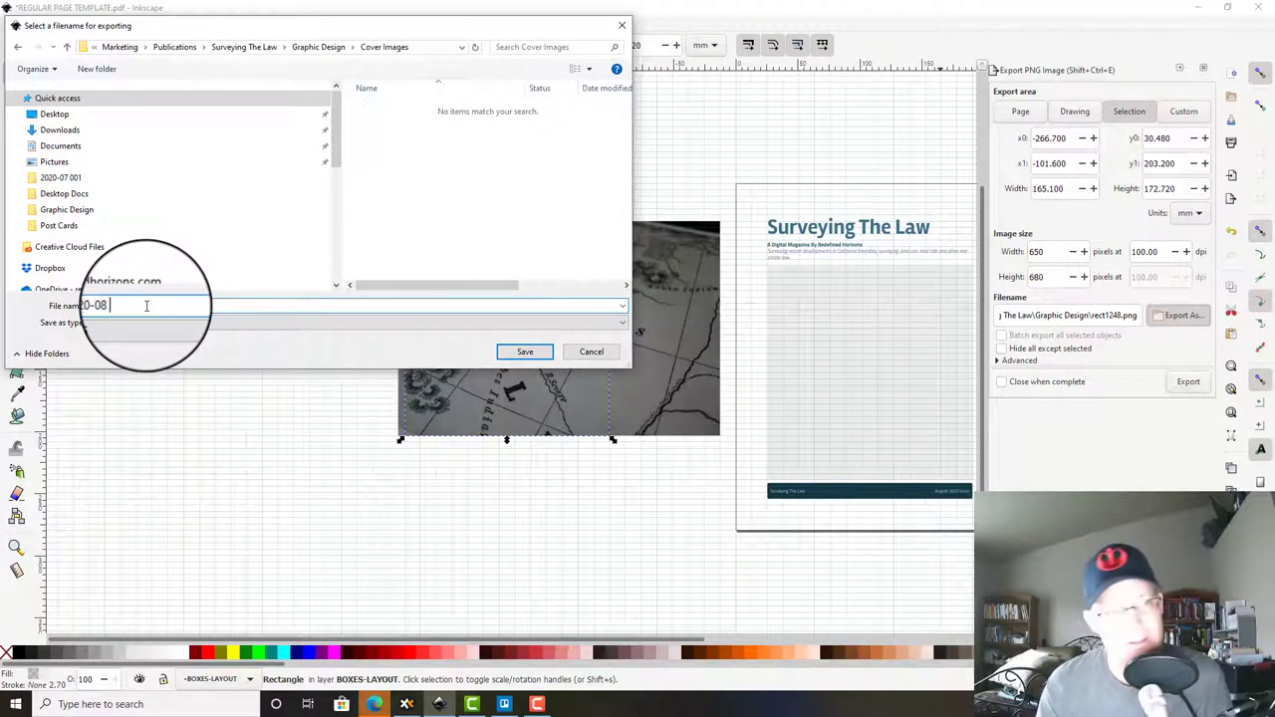
type("2020-08 COVER")
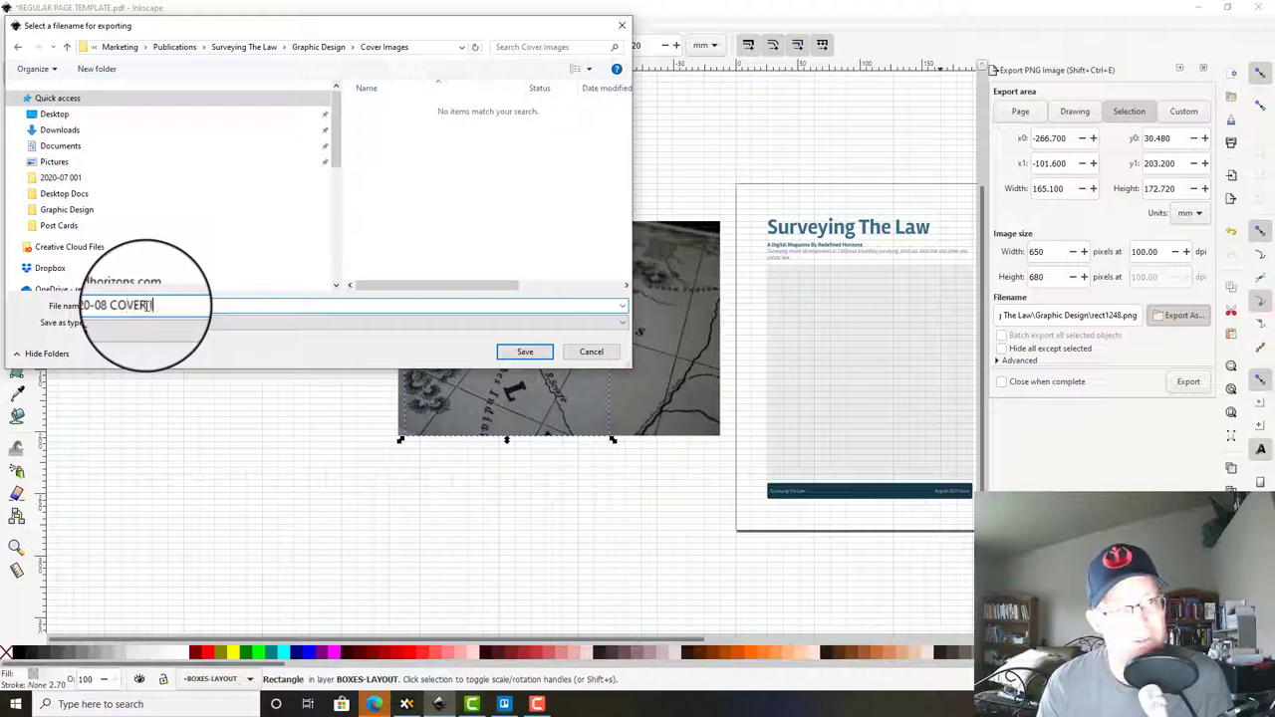
type(" IMAGE")
key("Return")
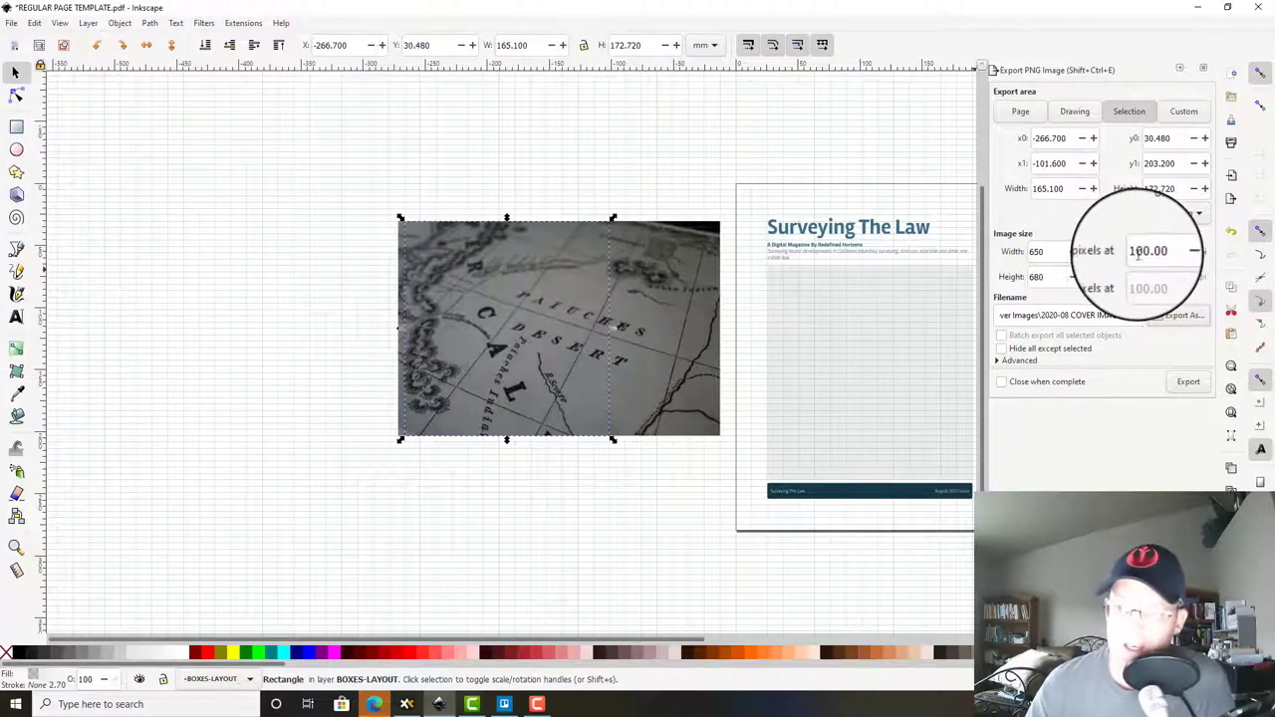
Step: Set the export resolution to 300 dpi and export the selected area as PNG
left_click_drag(1139, 253, 972, 251)
type("30")
key("Return")
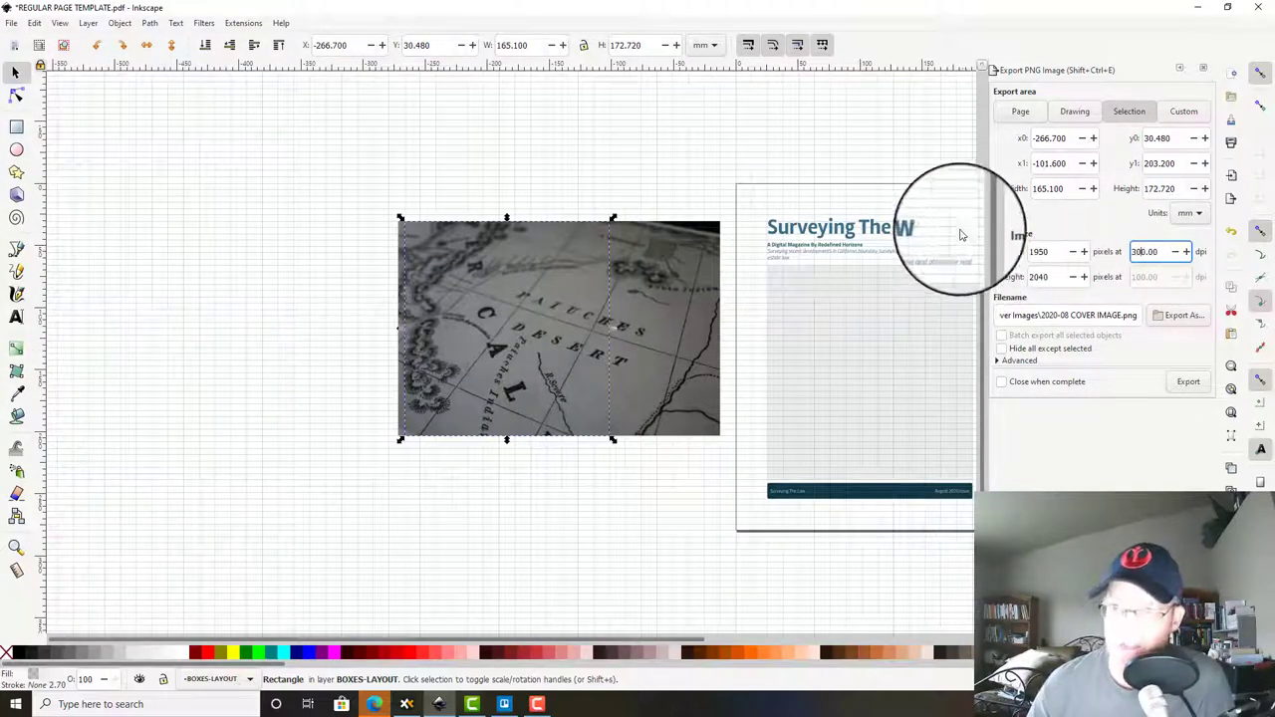
left_click(1172, 382)
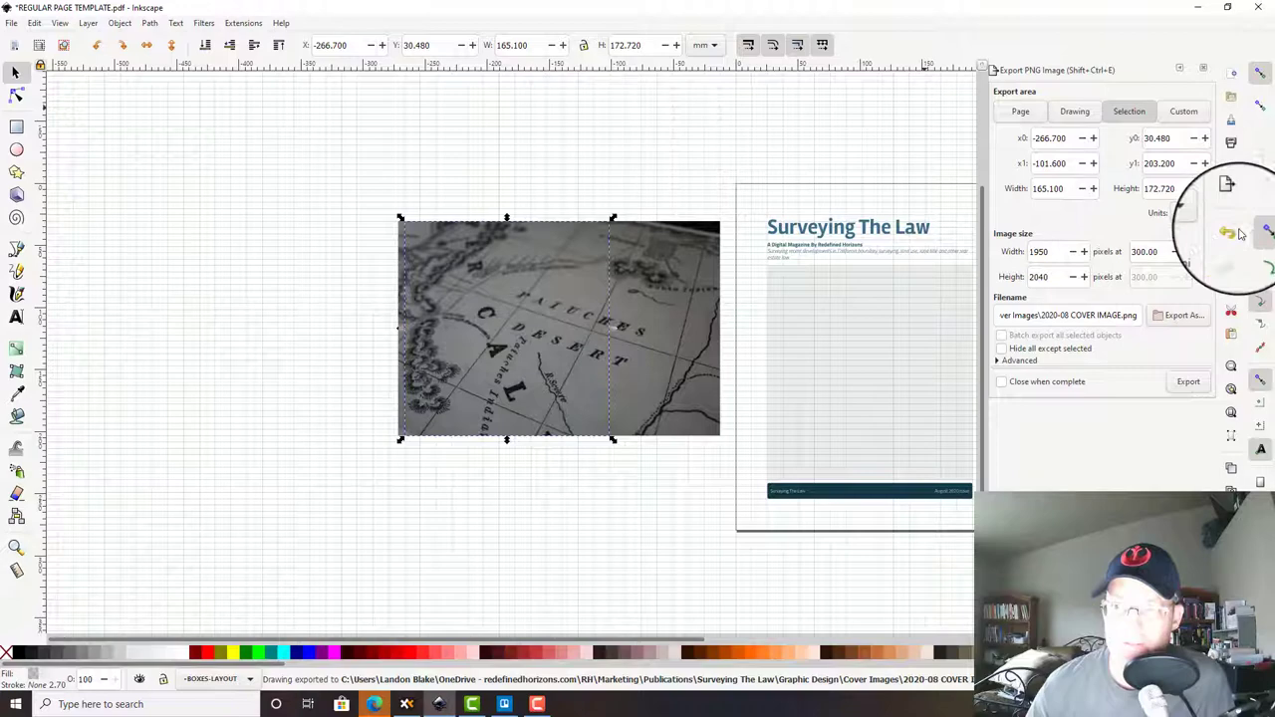
Step: Delete the original map photo and the transparent crop rectangle beside the page
left_click(648, 335)
key("Delete")
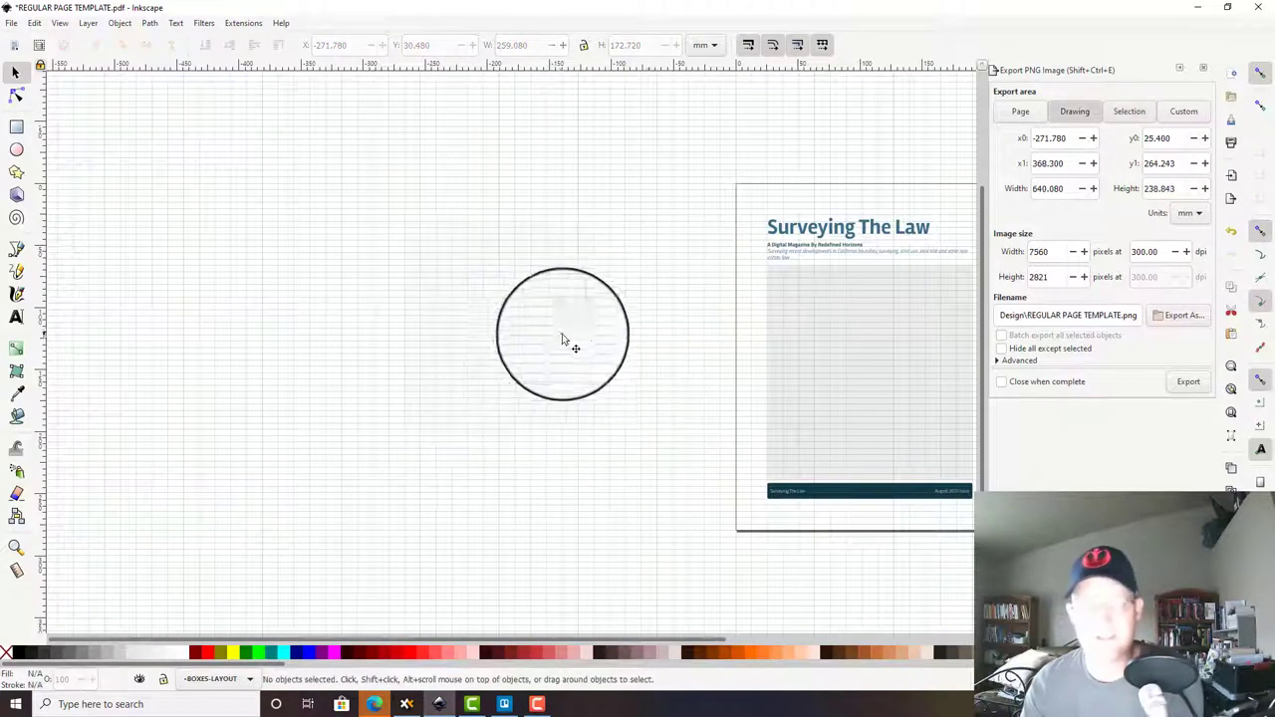
left_click(563, 338)
key("Delete")
left_click_drag(743, 298, 363, 240)
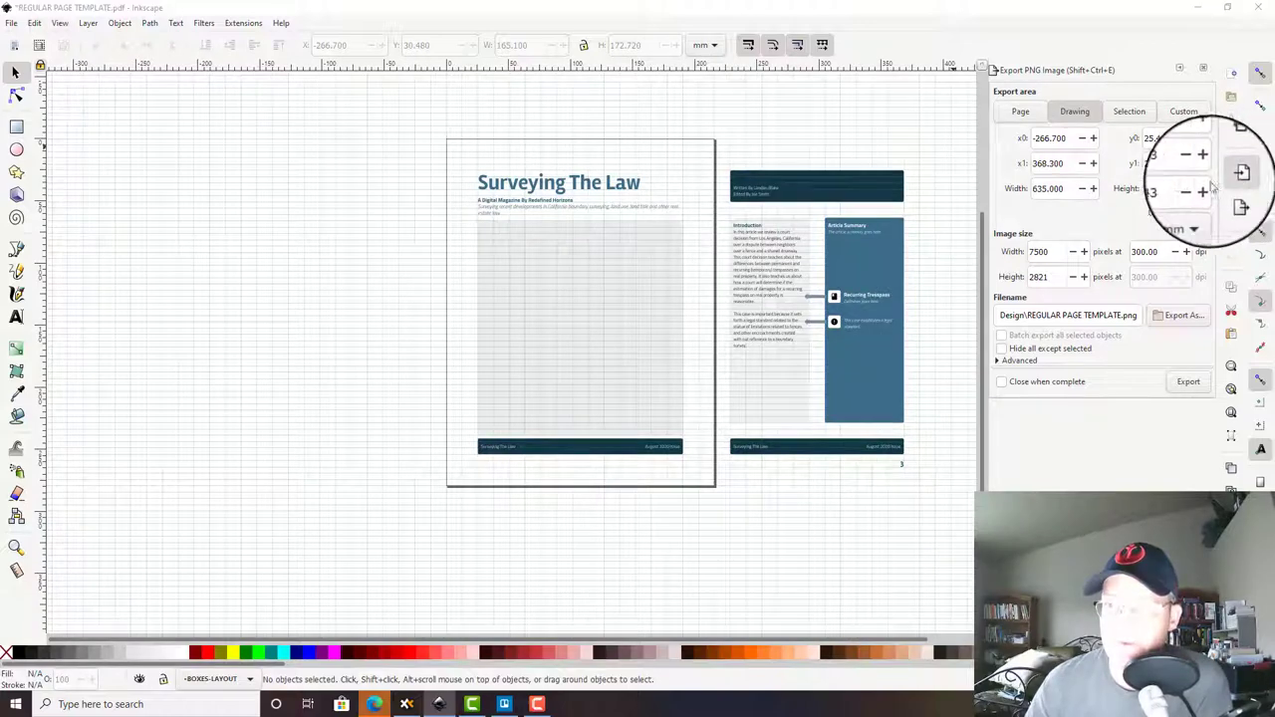
Step: Import 2020-08 COVER IMAGE from the Cover Images folder as an embedded image
key("ctrl+i")
left_click(874, 147)
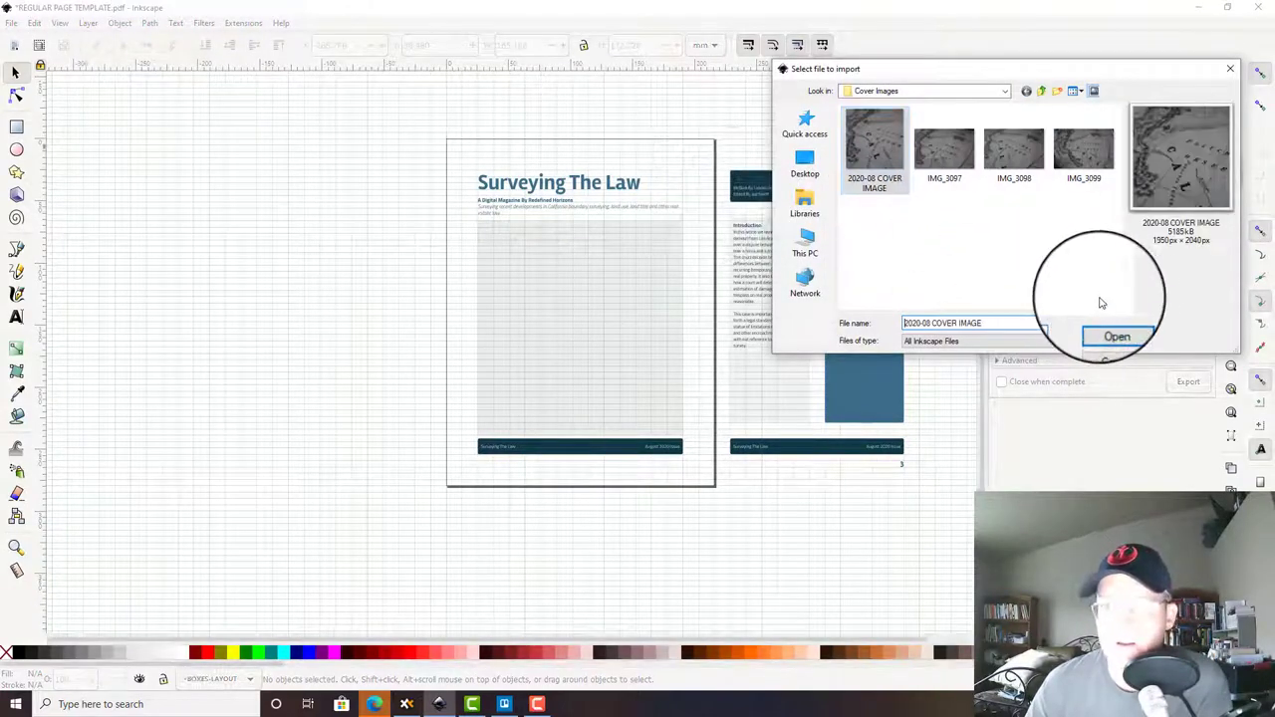
left_click(1116, 335)
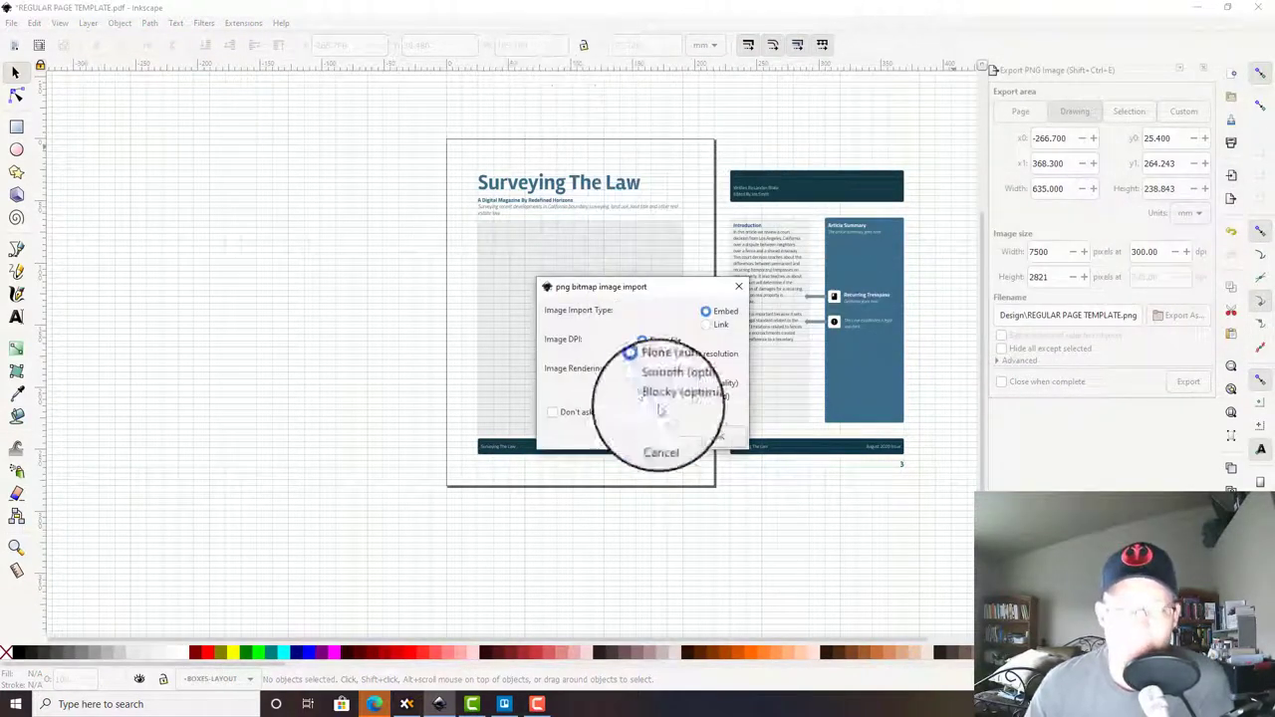
left_click(713, 435)
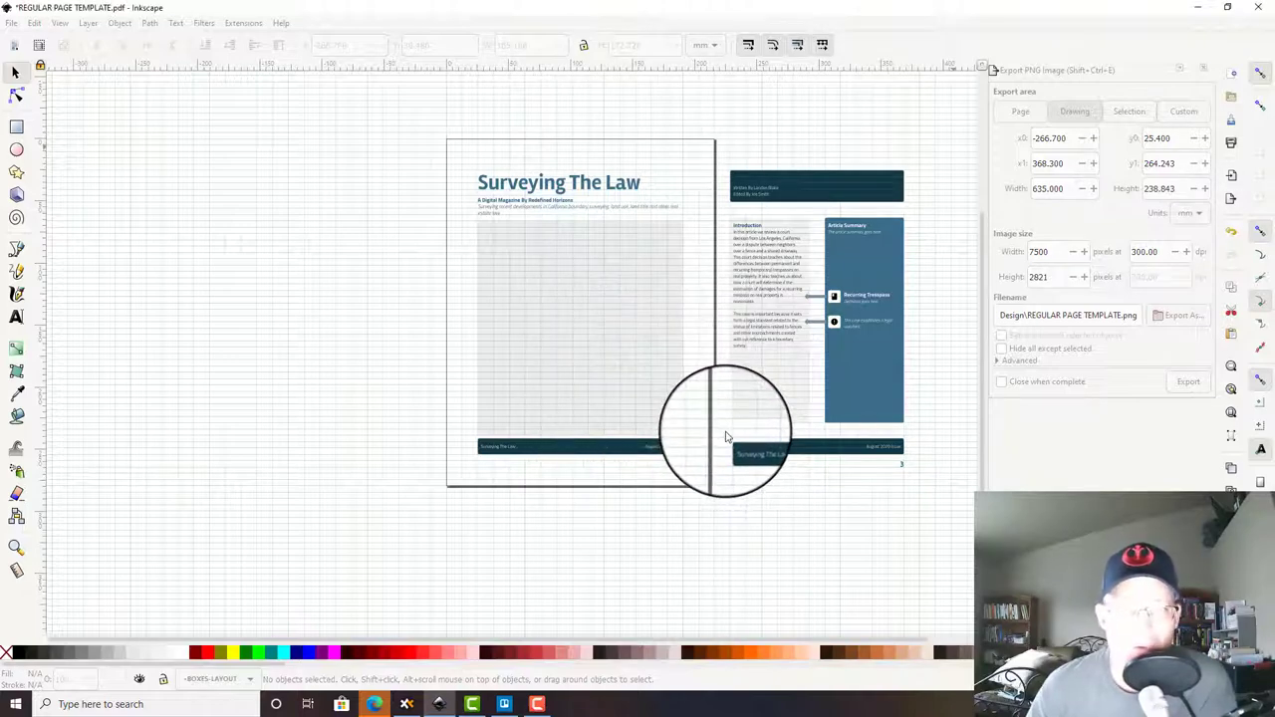
Step: Move the imported cover image onto the page's gray image area at X 25.4 mm, Y 66.04 mm
scroll(637, 269, "up", 2)
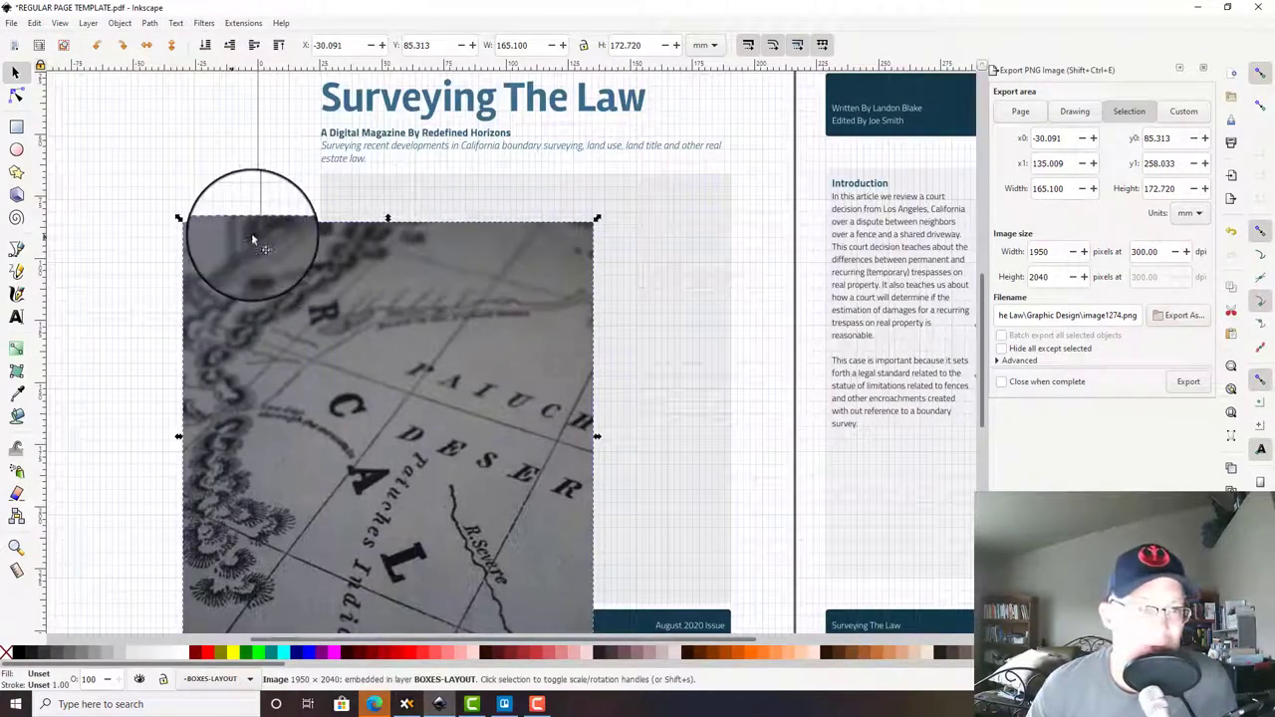
left_click_drag(252, 237, 378, 194)
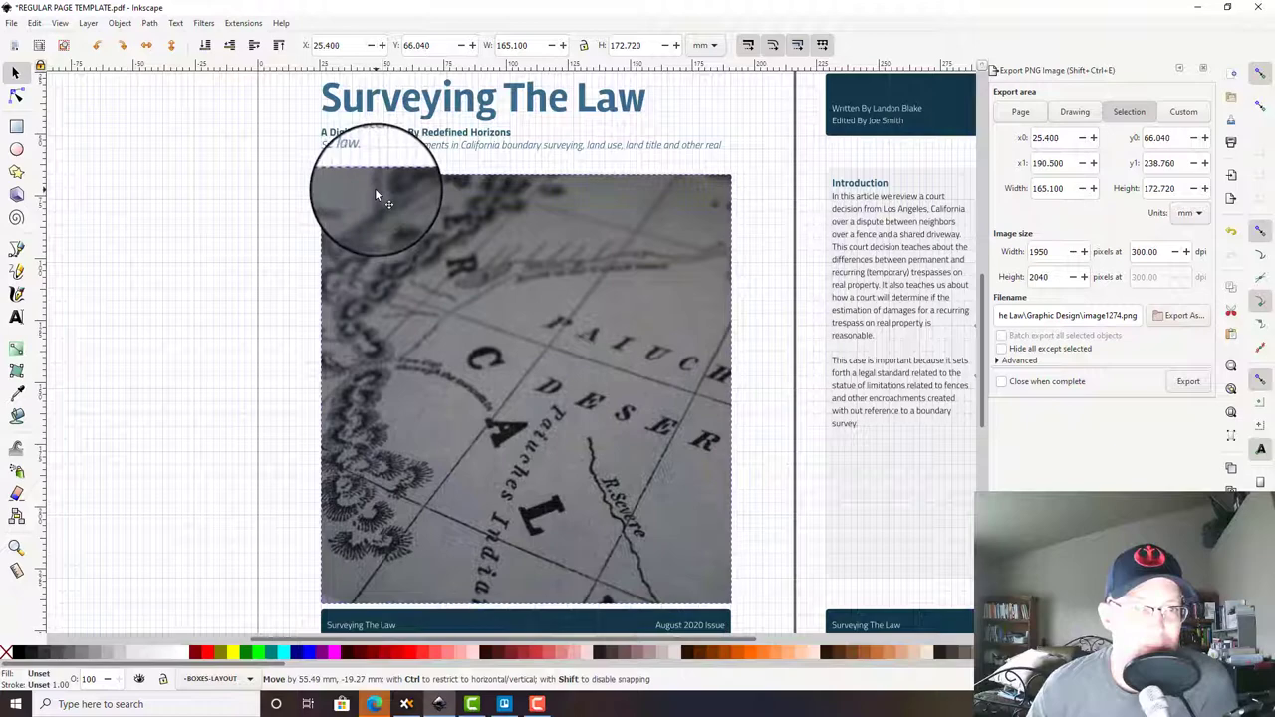
scroll(764, 194, "up", 6)
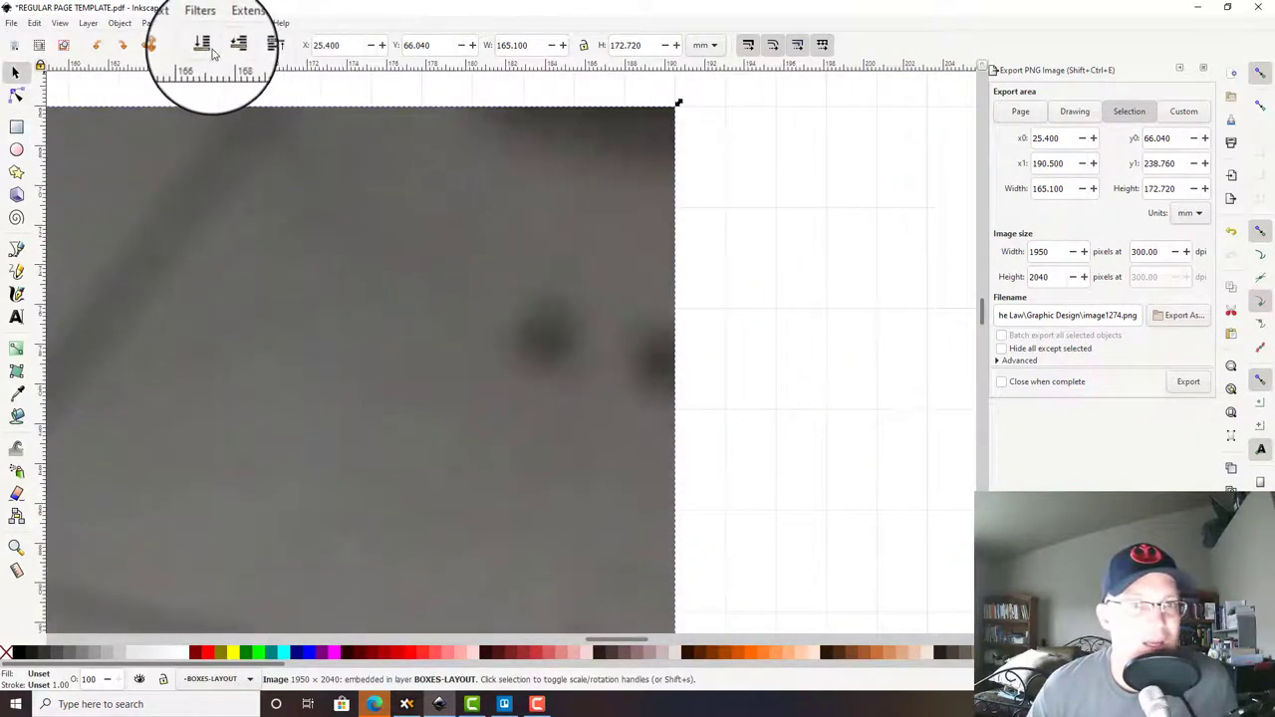
Step: Lower the cover image to the bottom and delete the gray placeholder rectangle covering it
left_click(210, 47)
left_click(781, 245)
scroll(770, 261, "down", 3)
left_click(611, 333)
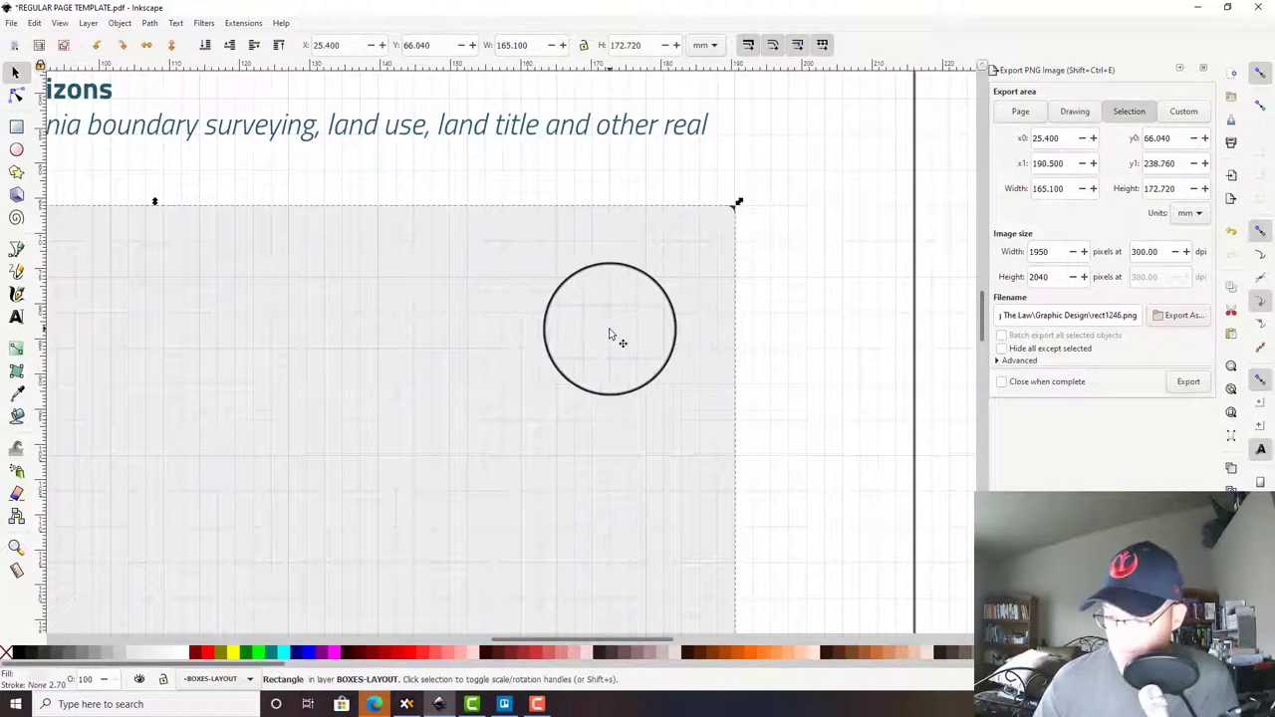
key("Delete")
scroll(722, 239, "down", 3)
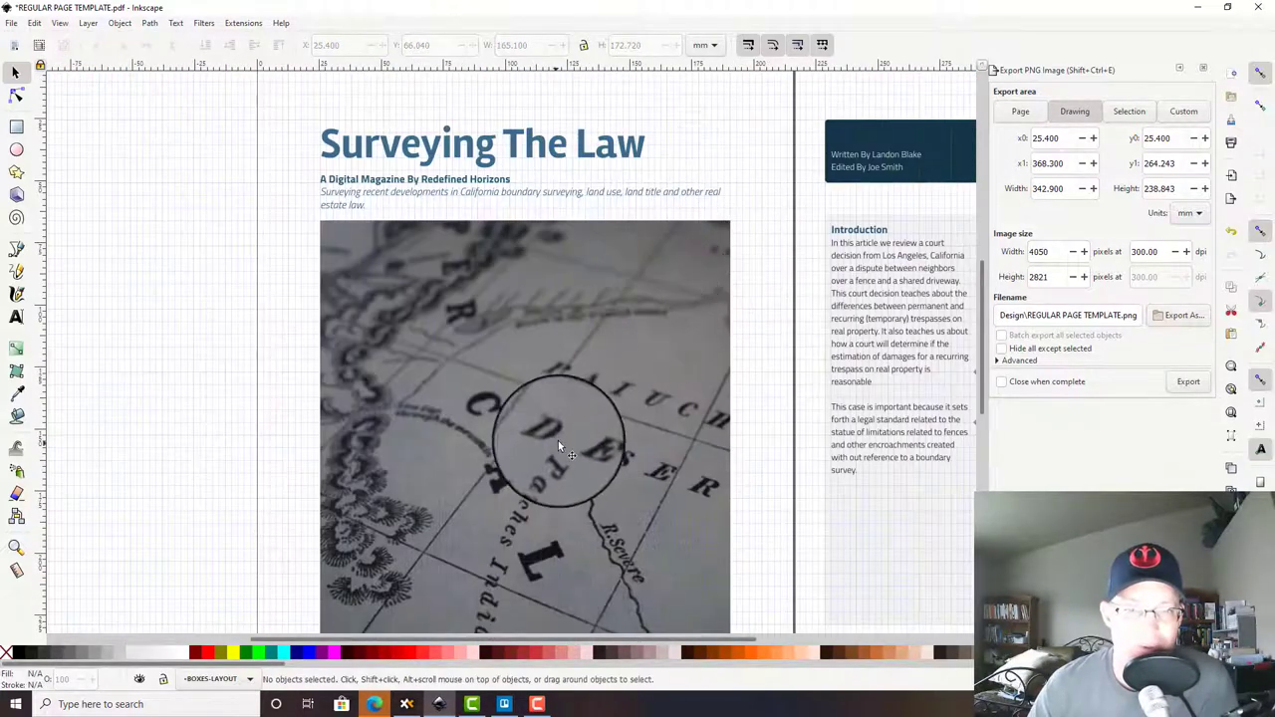
scroll(558, 440, "down", 3)
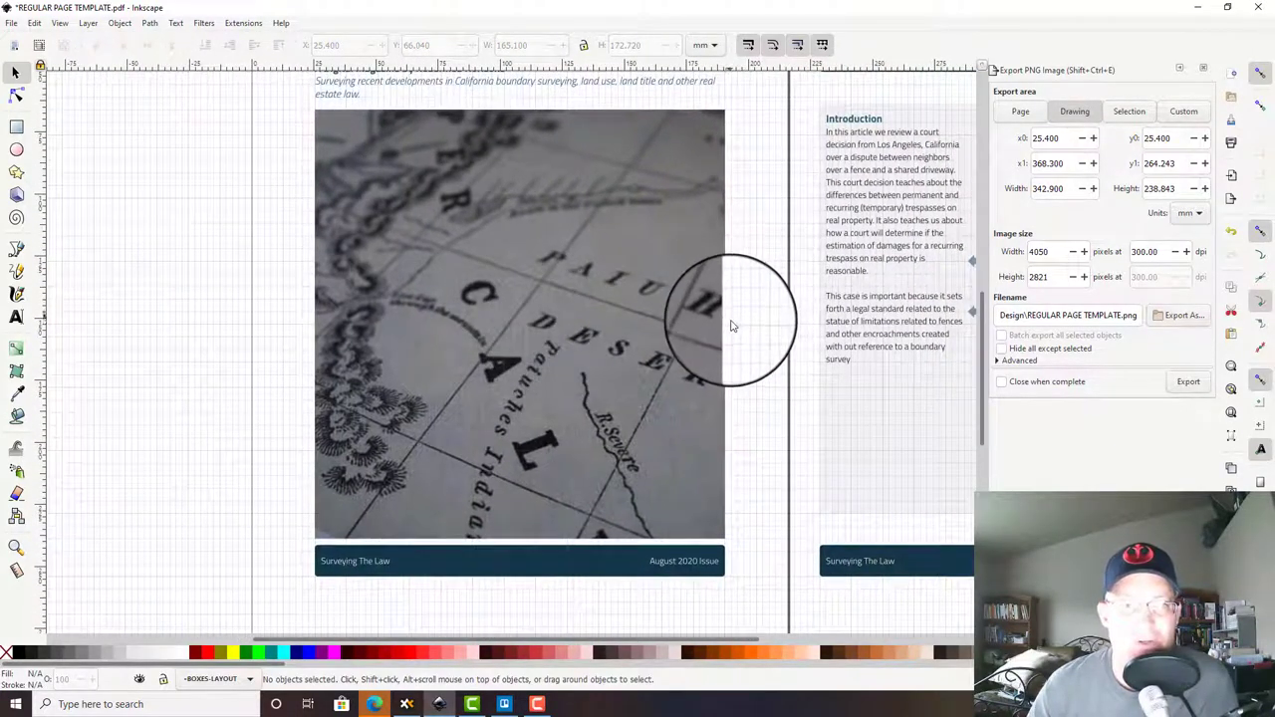
scroll(607, 299, "up", 3)
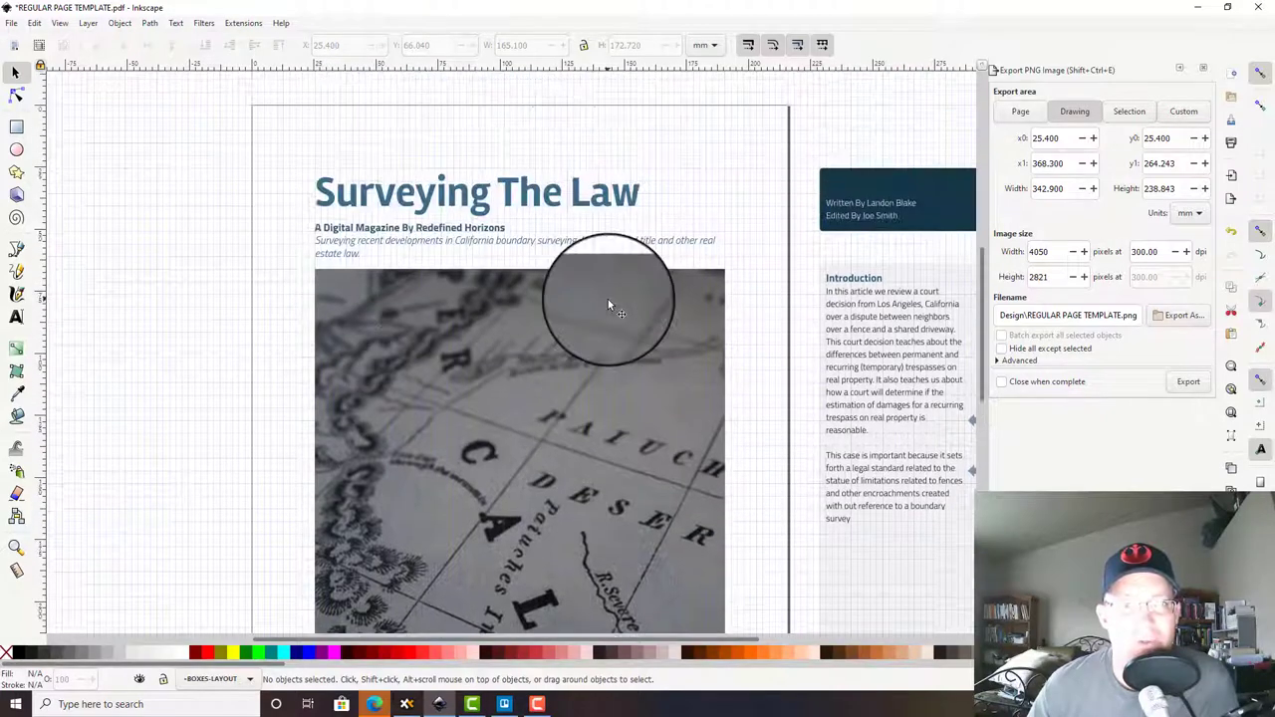
scroll(651, 380, "down", 3)
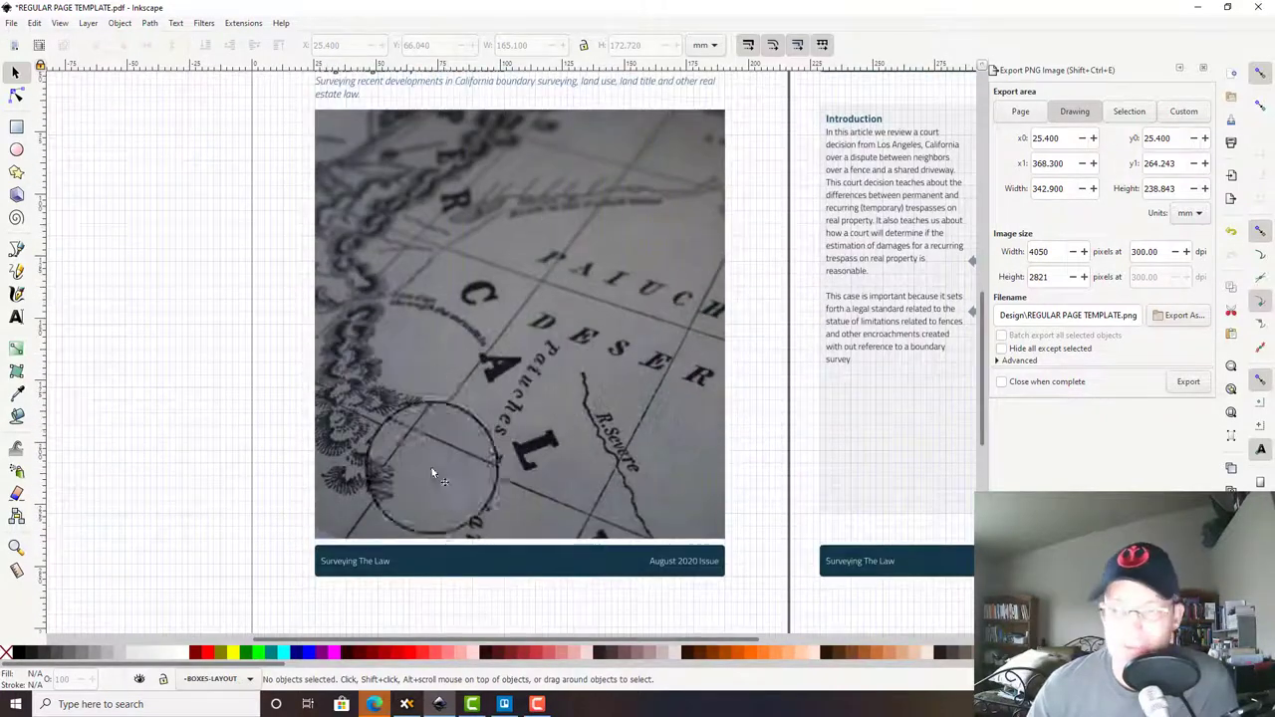
scroll(488, 259, "up", 4)
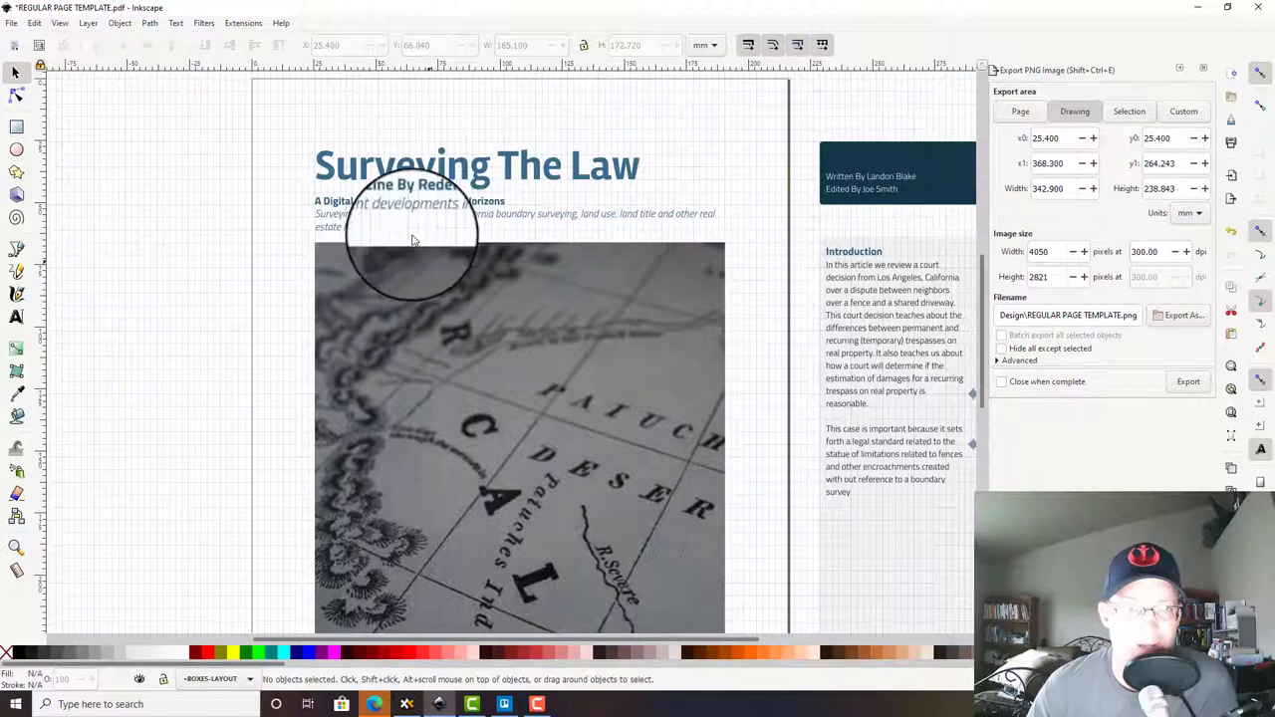
Step: Place a copy of the "A Digital Magazine By Redefined Horizons" subheading over the map's lower left at X 33.092 mm, Y 210.346 mm
scroll(412, 233, "down", 1)
left_click(373, 208)
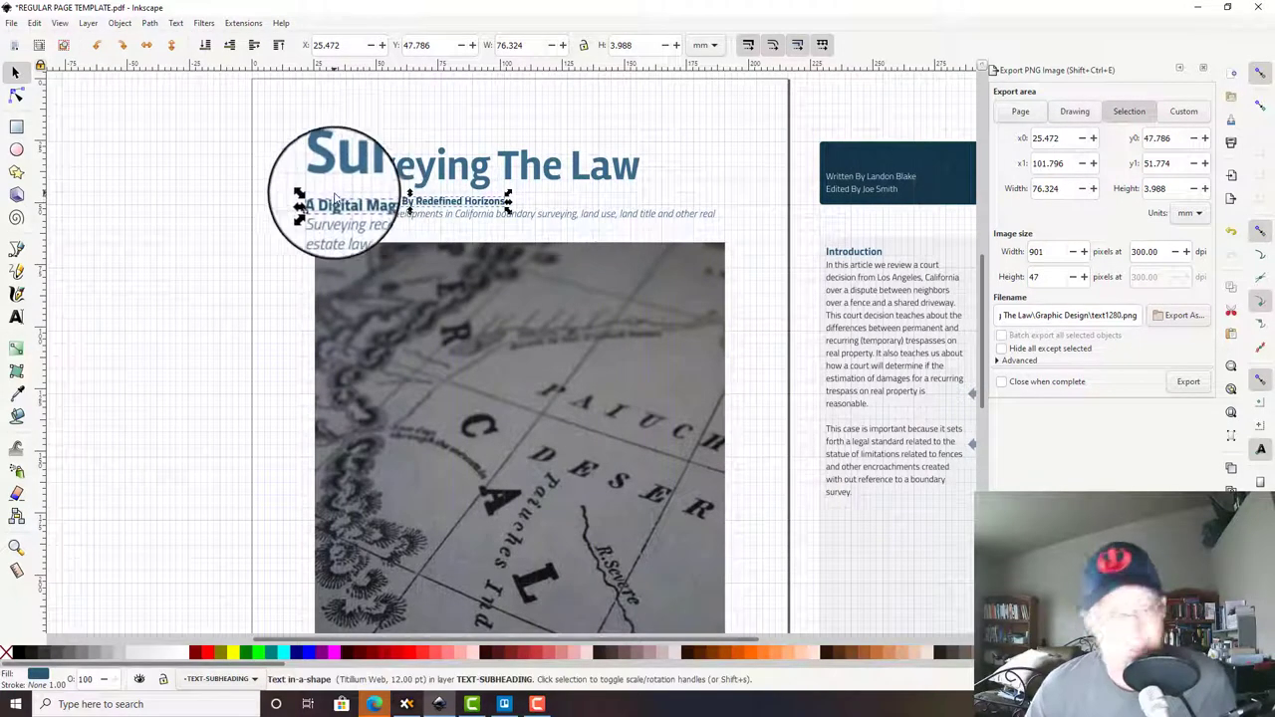
left_click_drag(329, 204, 355, 608)
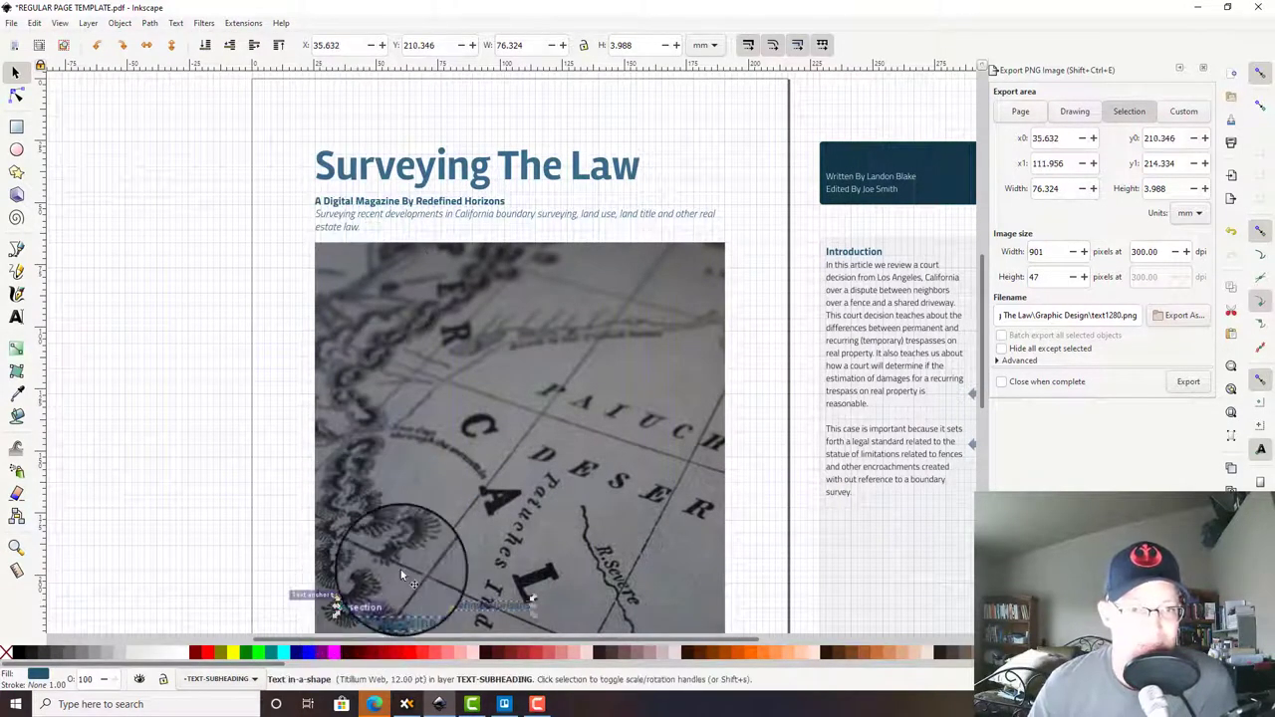
left_click_drag(462, 450, 499, 321)
scroll(431, 446, "up", 3)
left_click_drag(501, 493, 387, 447)
left_click_drag(219, 351, 198, 354)
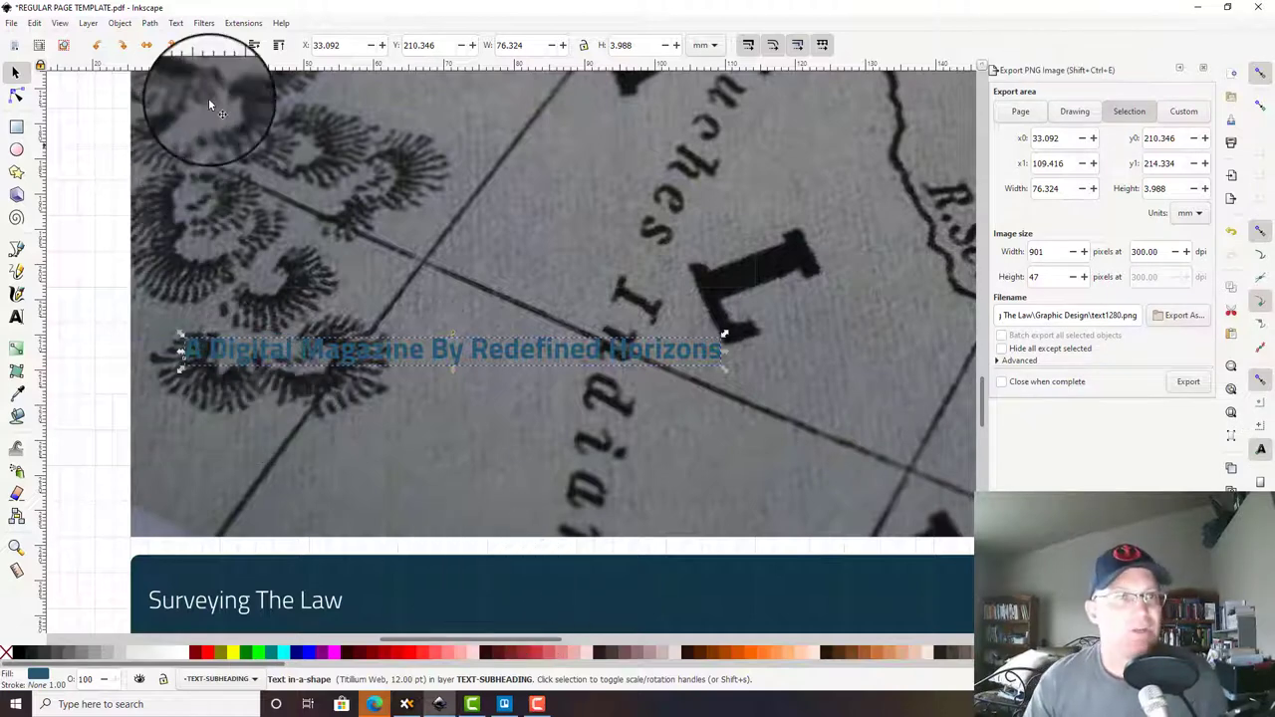
Step: Change the copied subheading's text to "A Review Of" followed by the court case name and apply it
left_click(175, 22)
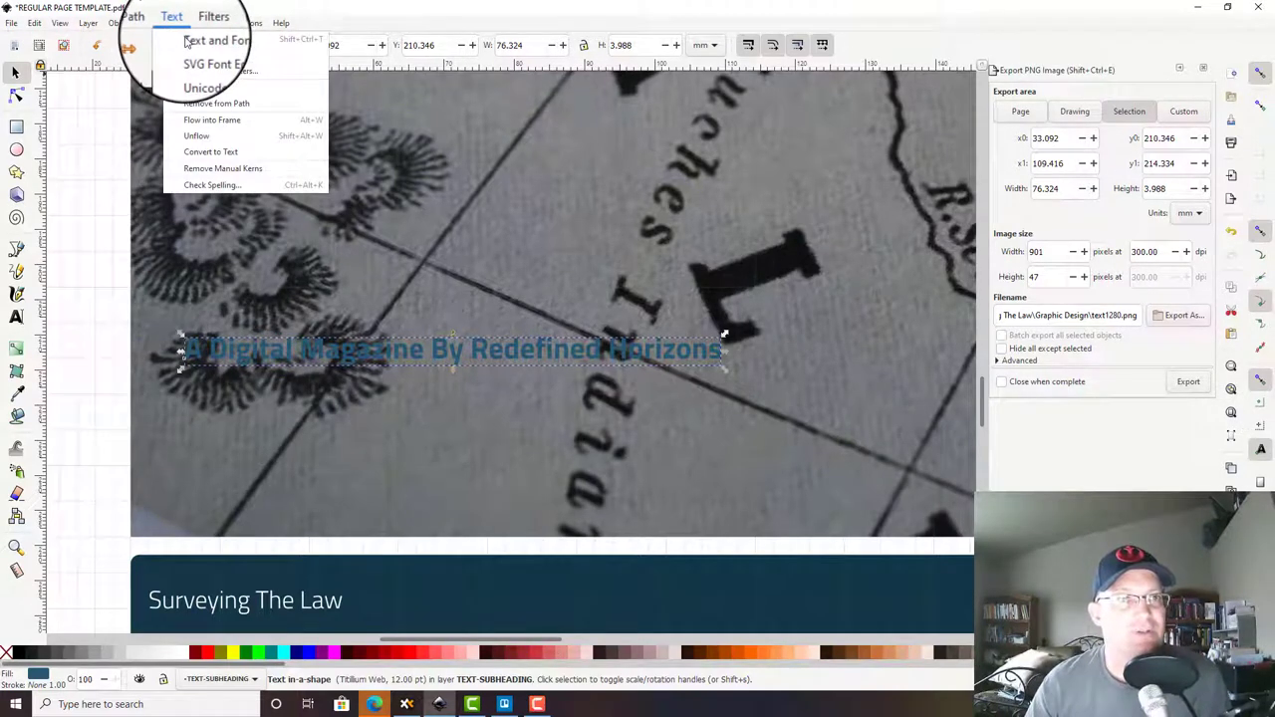
left_click(204, 40)
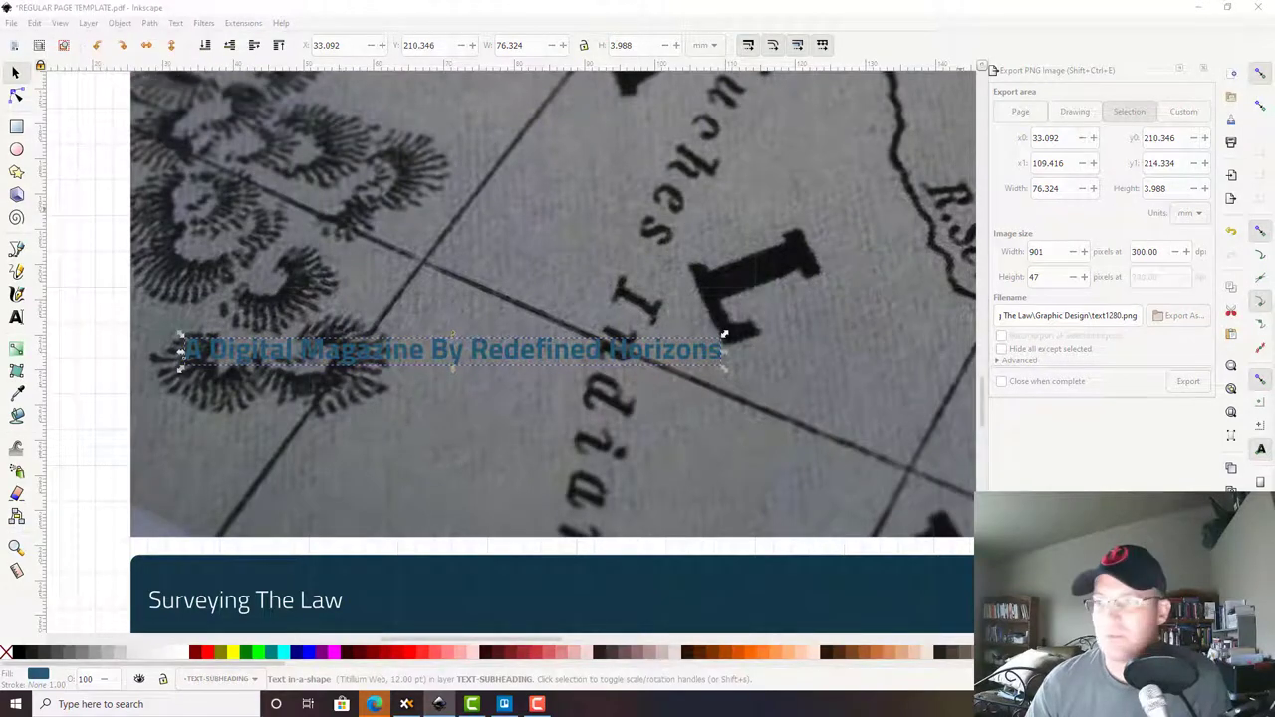
left_click(797, 161)
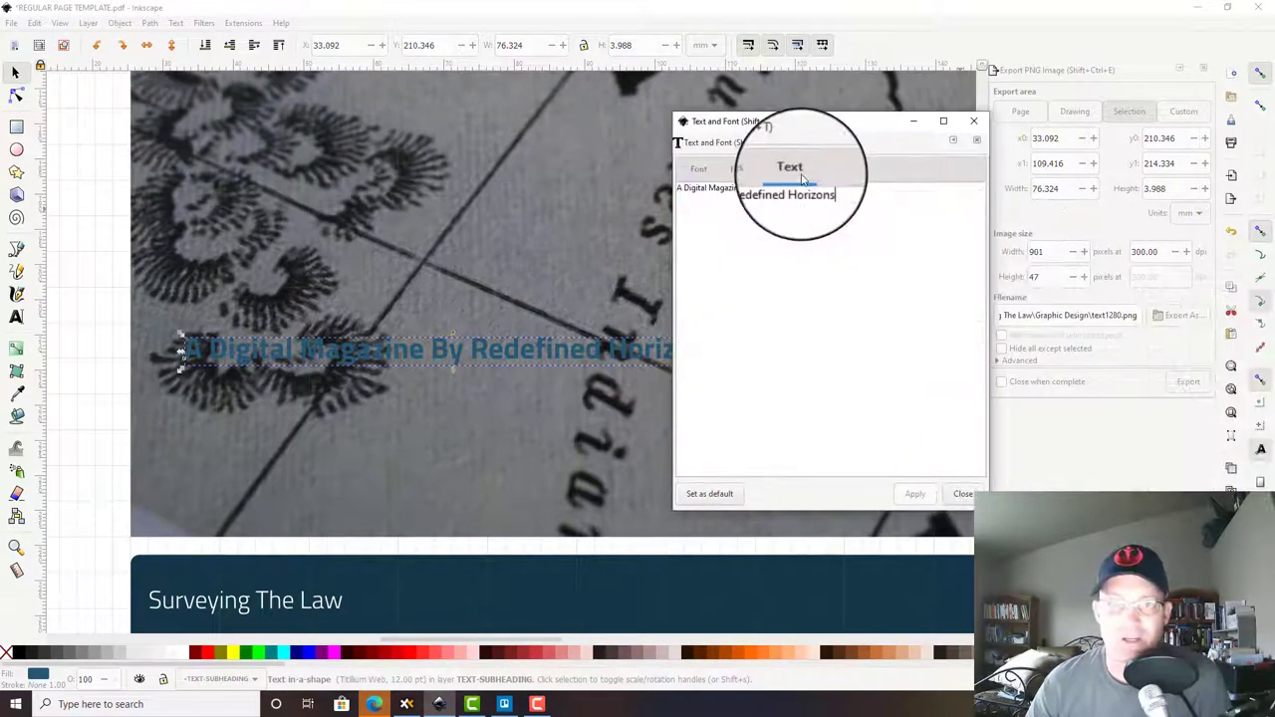
triple_click(774, 187)
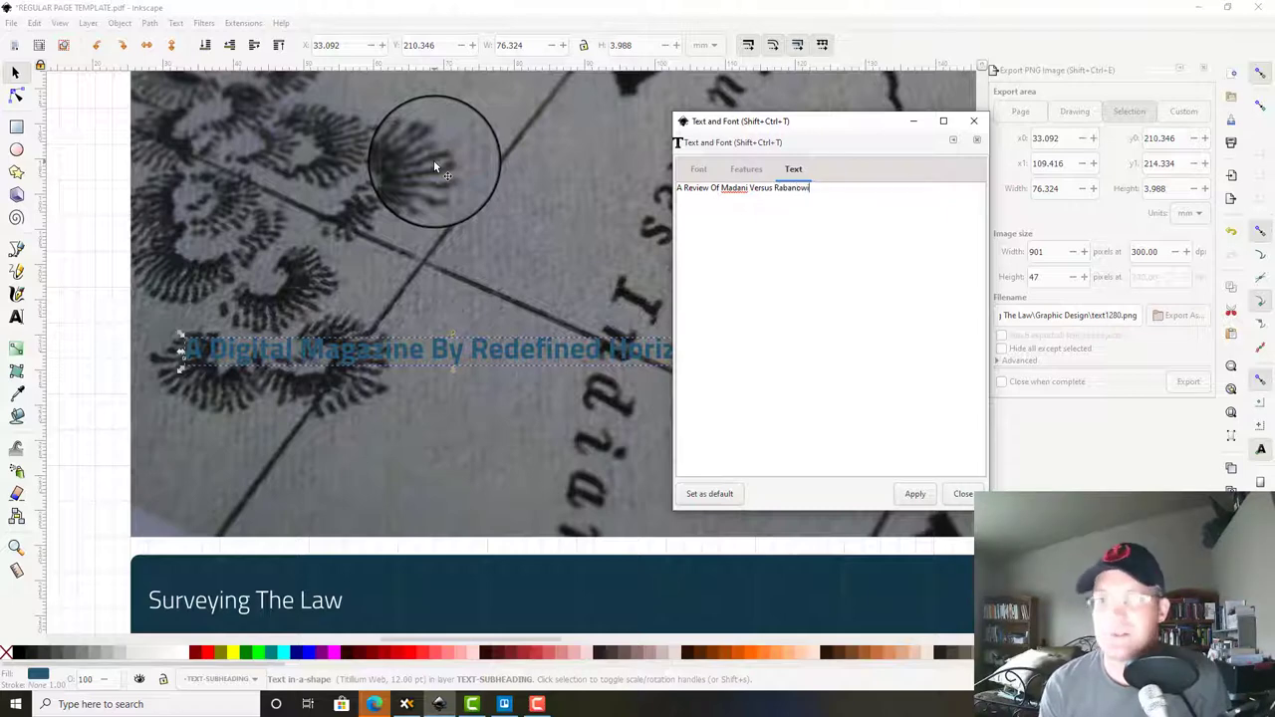
left_click(915, 493)
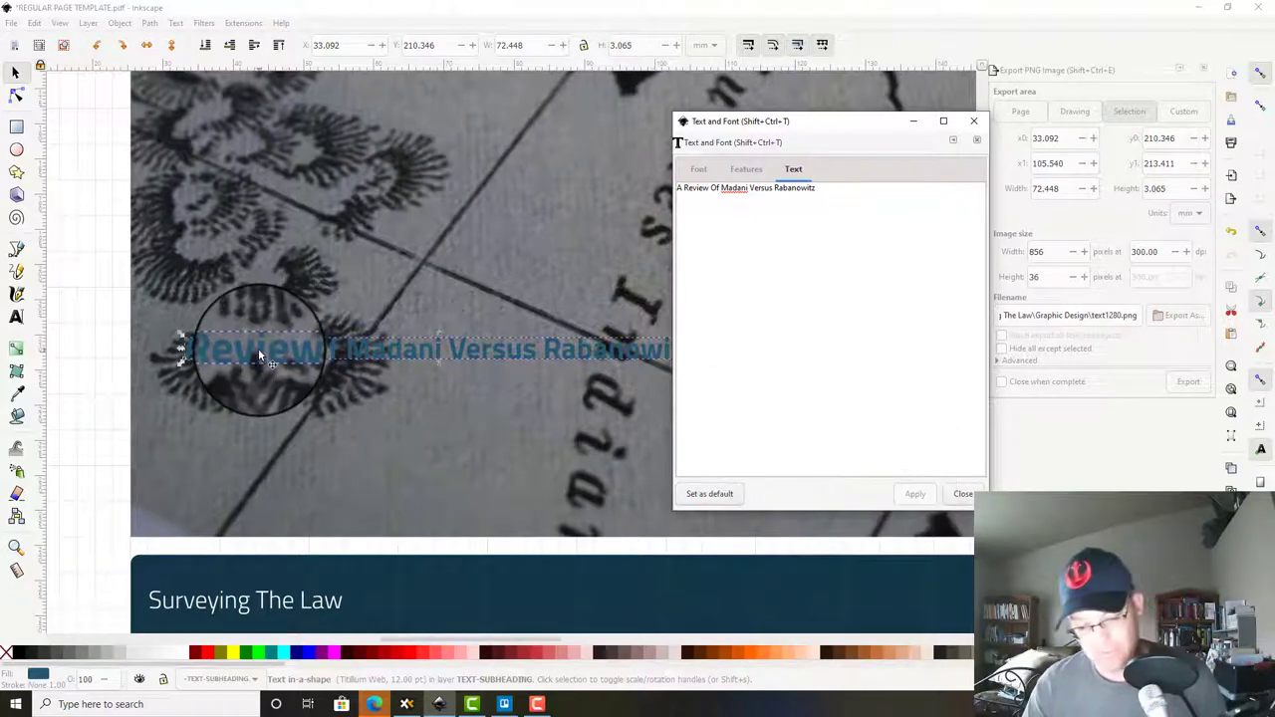
Step: Duplicate the review title and place the copy directly below it at X 33.092 mm, Y 215.426 mm
left_click(234, 356)
mouse_move(233, 386)
left_mouse_down()
mouse_move(242, 391)
mouse_move(212, 385)
left_mouse_up()
left_click(212, 351)
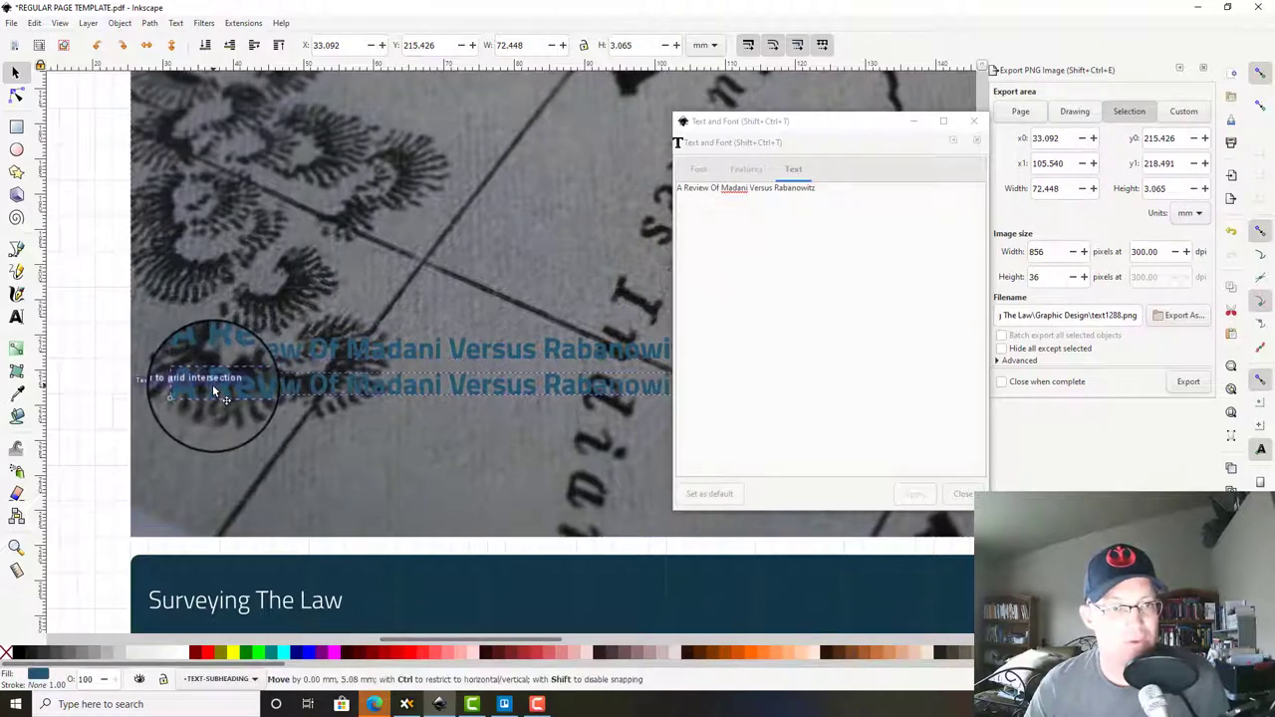
Step: Change the duplicated title's text to "The $1,200 Lot Survey That Did More Harm Than Good" and apply it
left_click(713, 186)
key("ctrl+a")
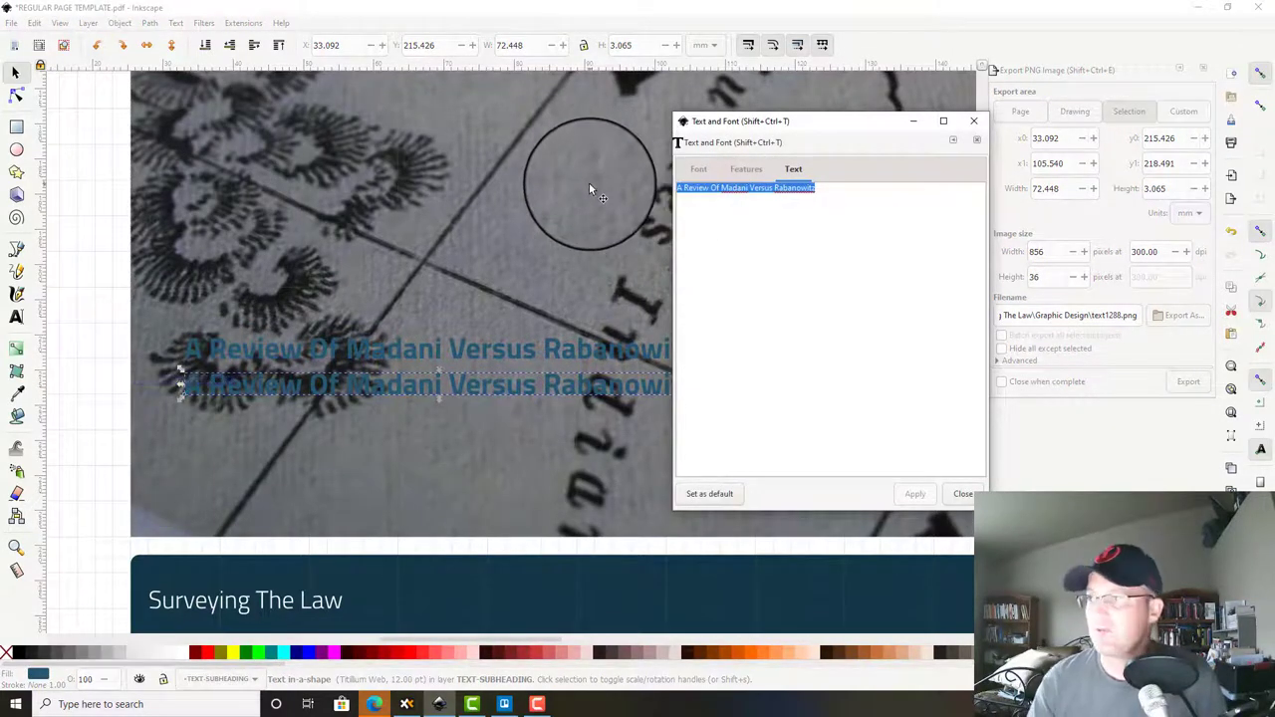
key("BackSpace")
type("The ")
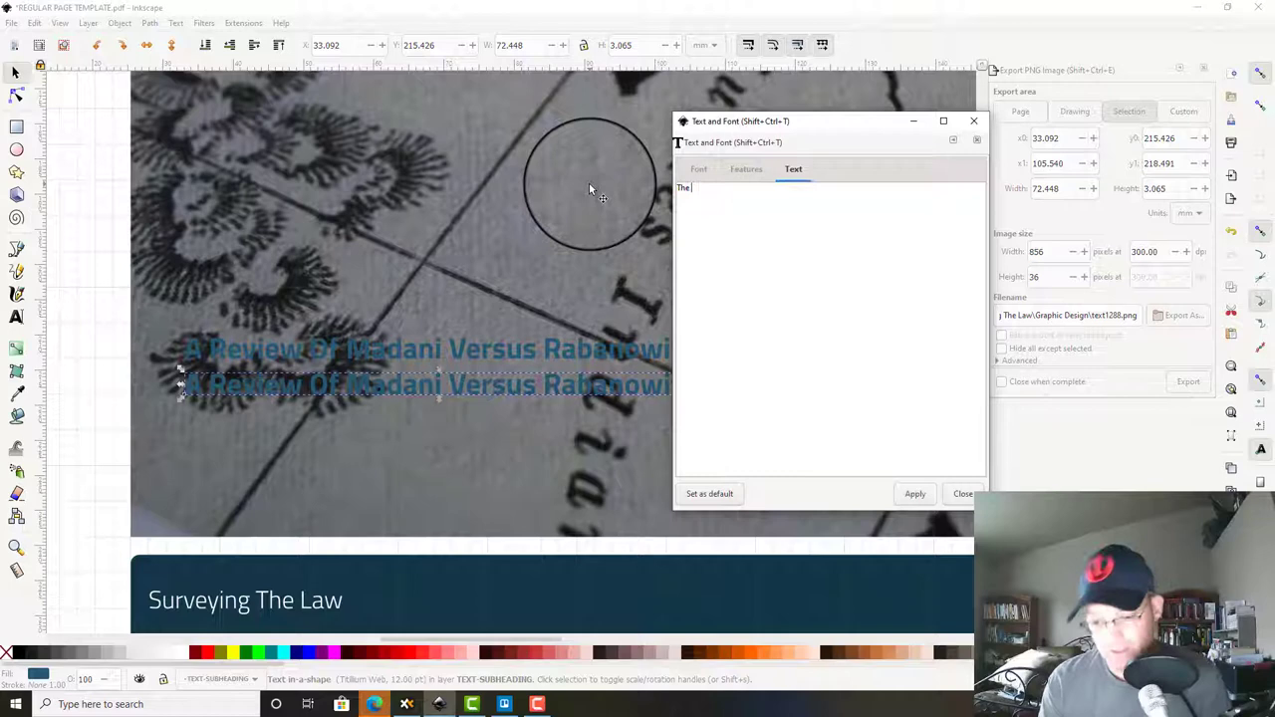
type("S")
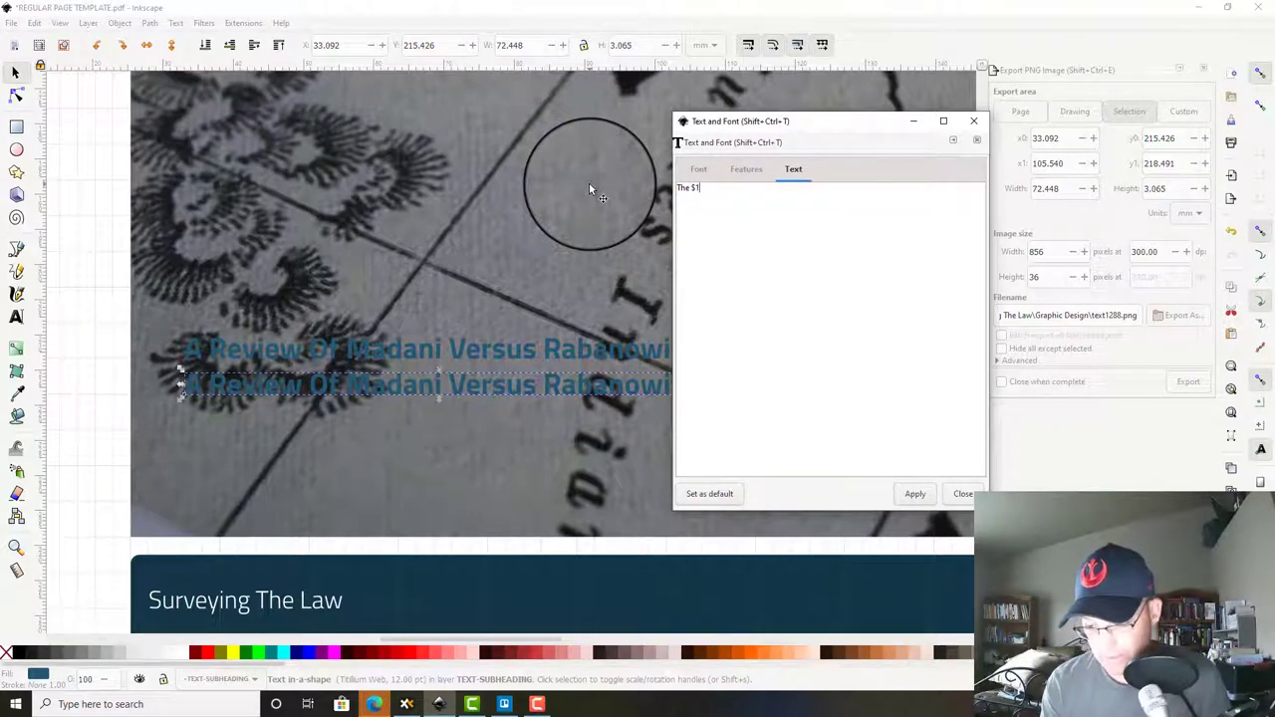
type("1,200")
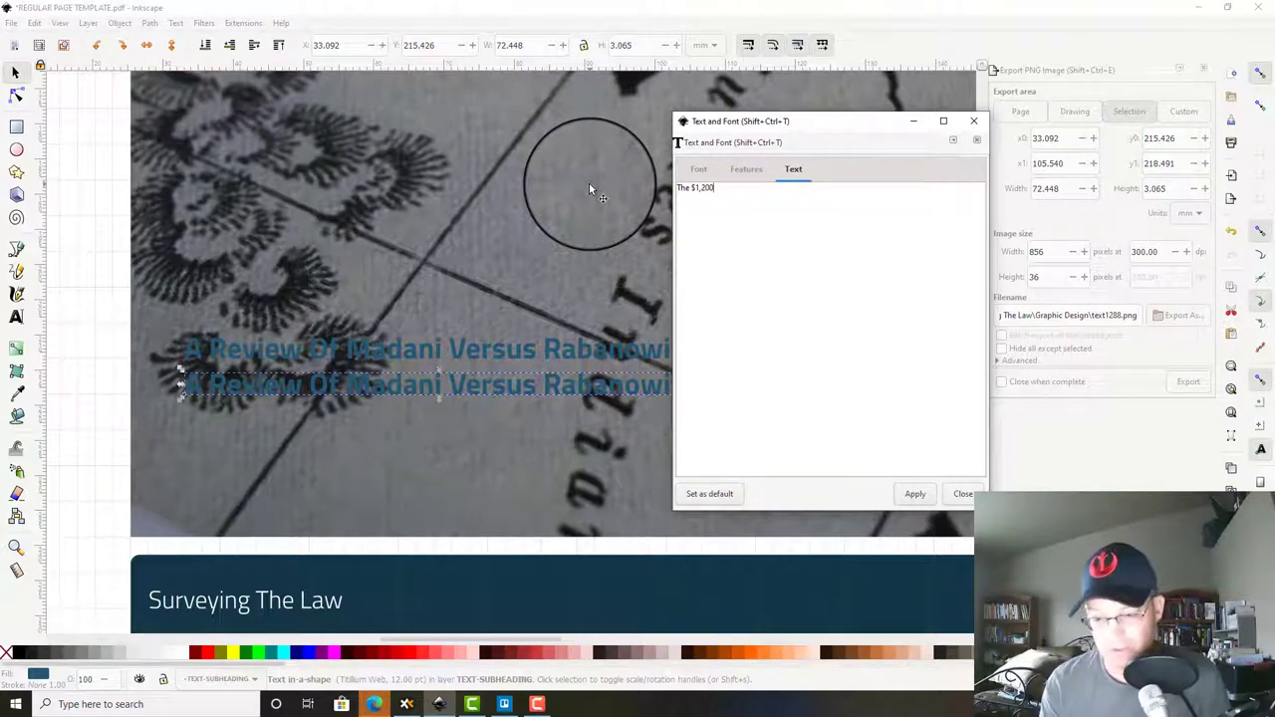
type(" Lot Survey Th")
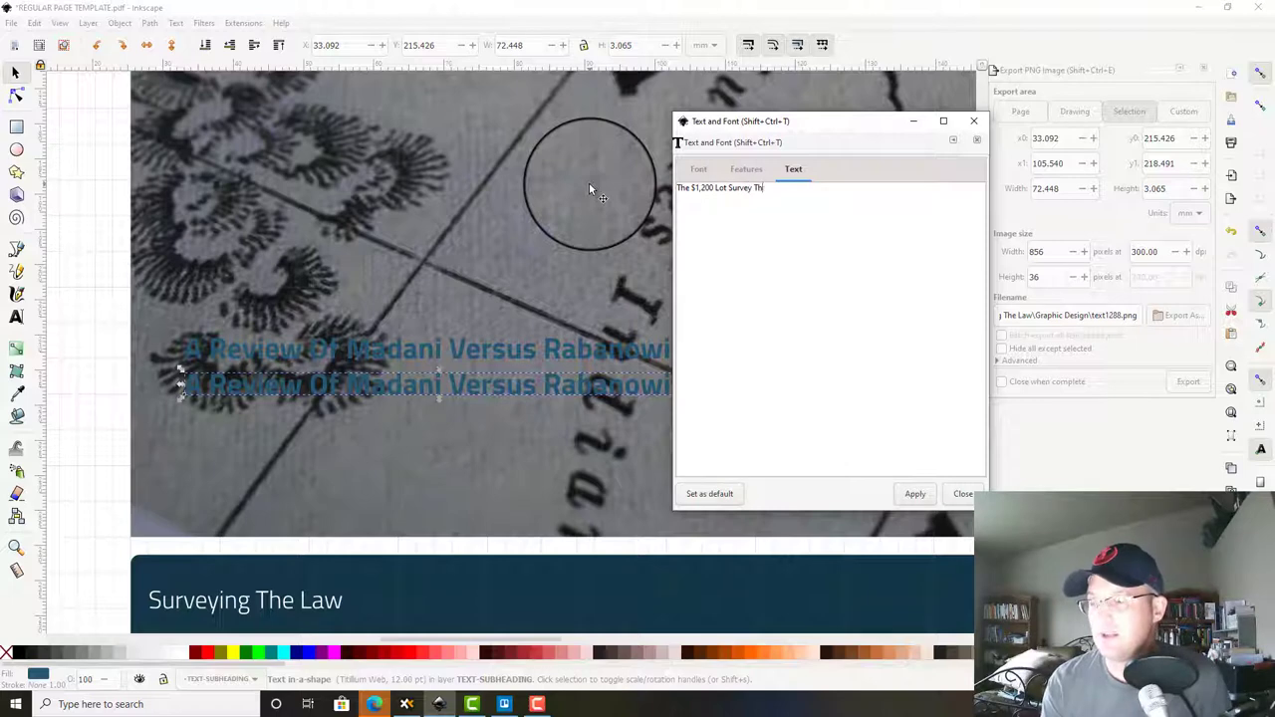
type("at Did More Har")
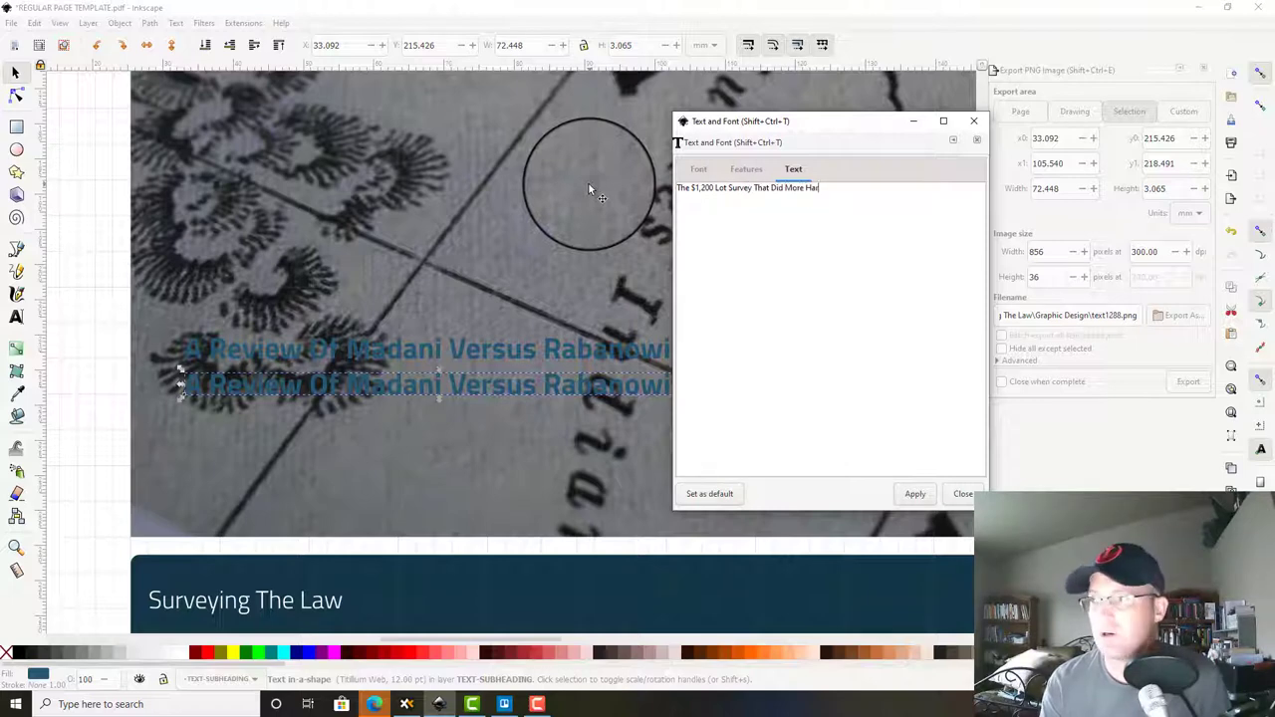
type("m Than Good")
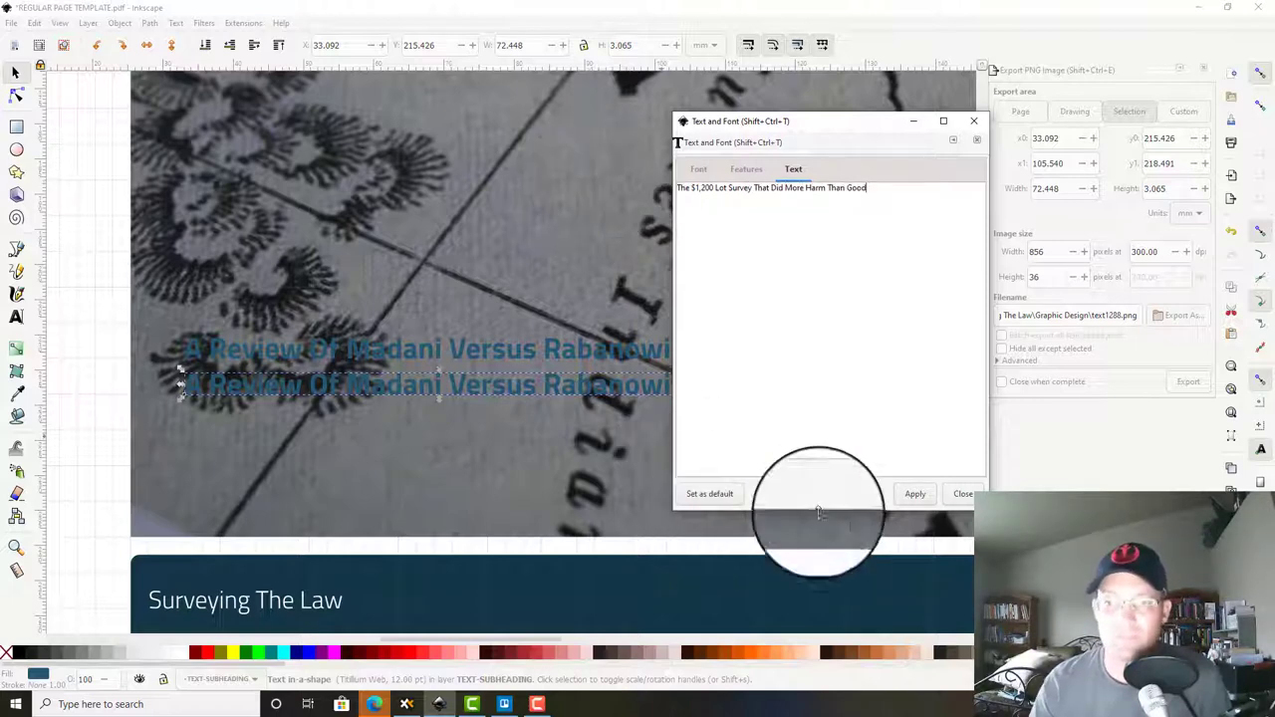
left_click(915, 493)
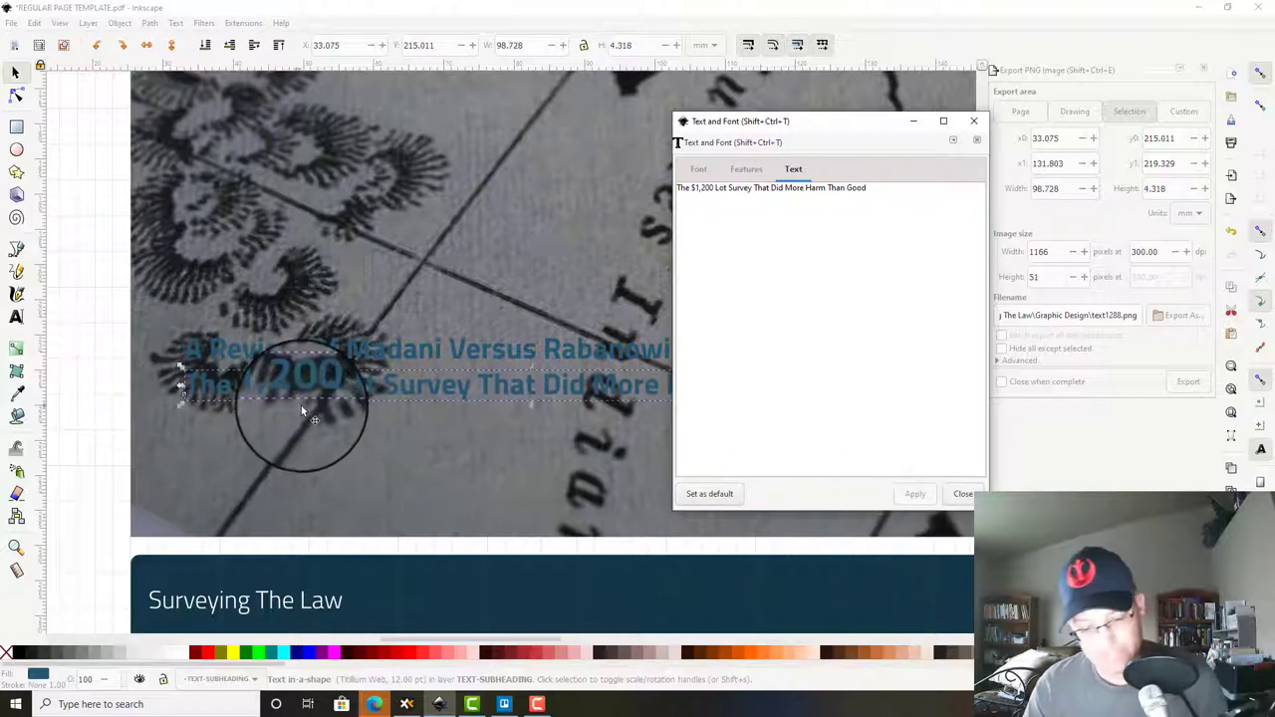
Step: Duplicate the "The $1,200 Lot Survey" title and place the copy directly below it at X 33.075 mm, Y 220.091 mm
left_click(211, 406)
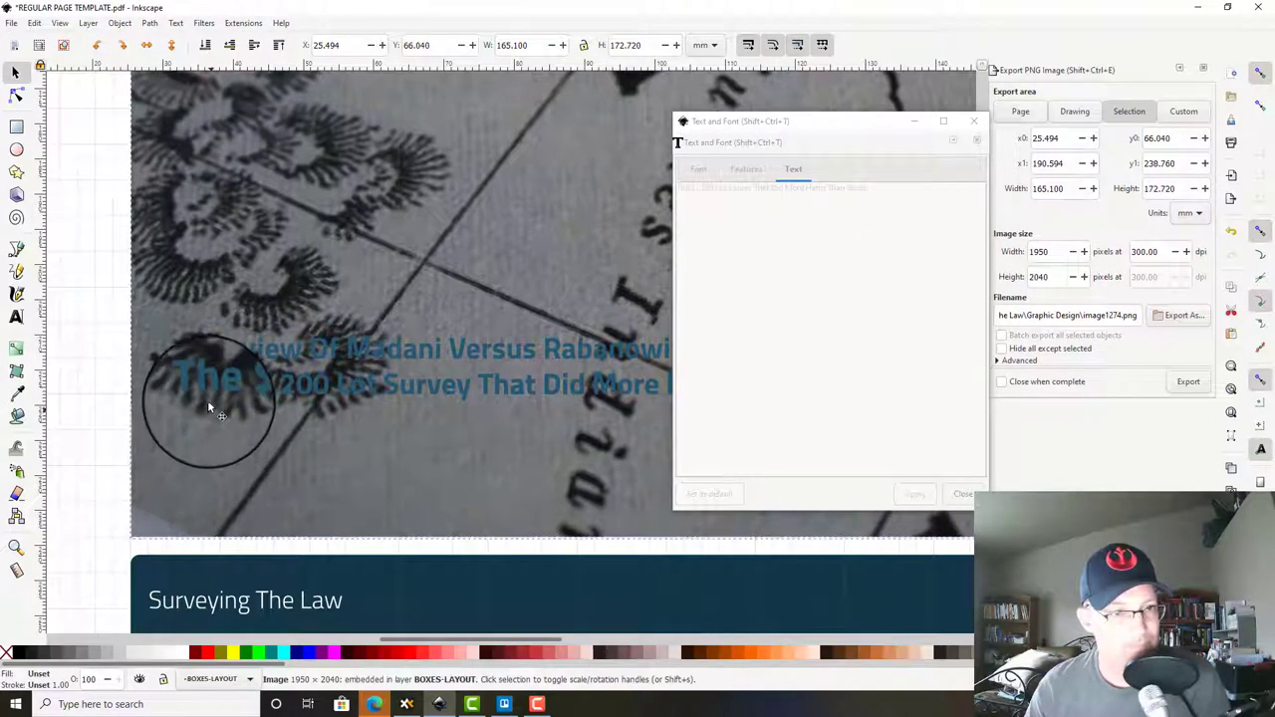
left_click(203, 387)
key("ctrl+d")
left_click_drag(202, 387, 207, 420)
Step: Change the new copy's text to "A Review Of" followed by the second court case name and apply it
left_click_drag(874, 188, 515, 189)
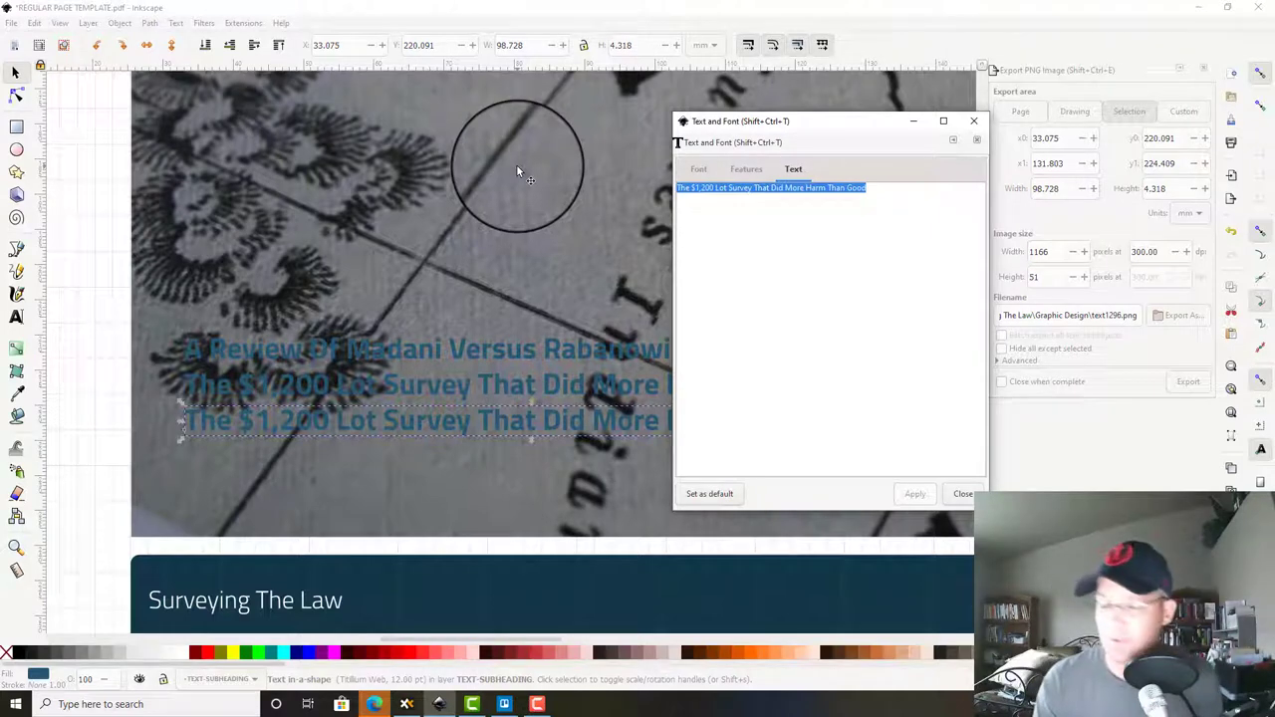
type("A Rev")
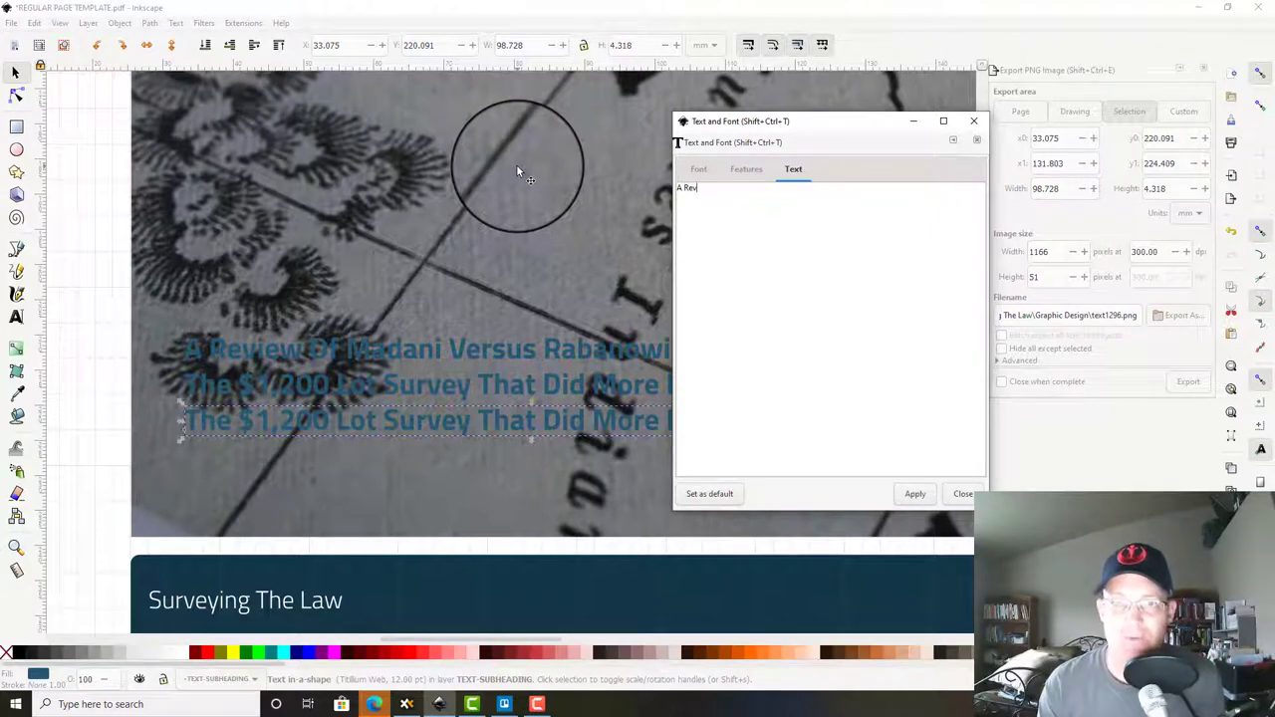
type("iew Of Inzana Versus TID")
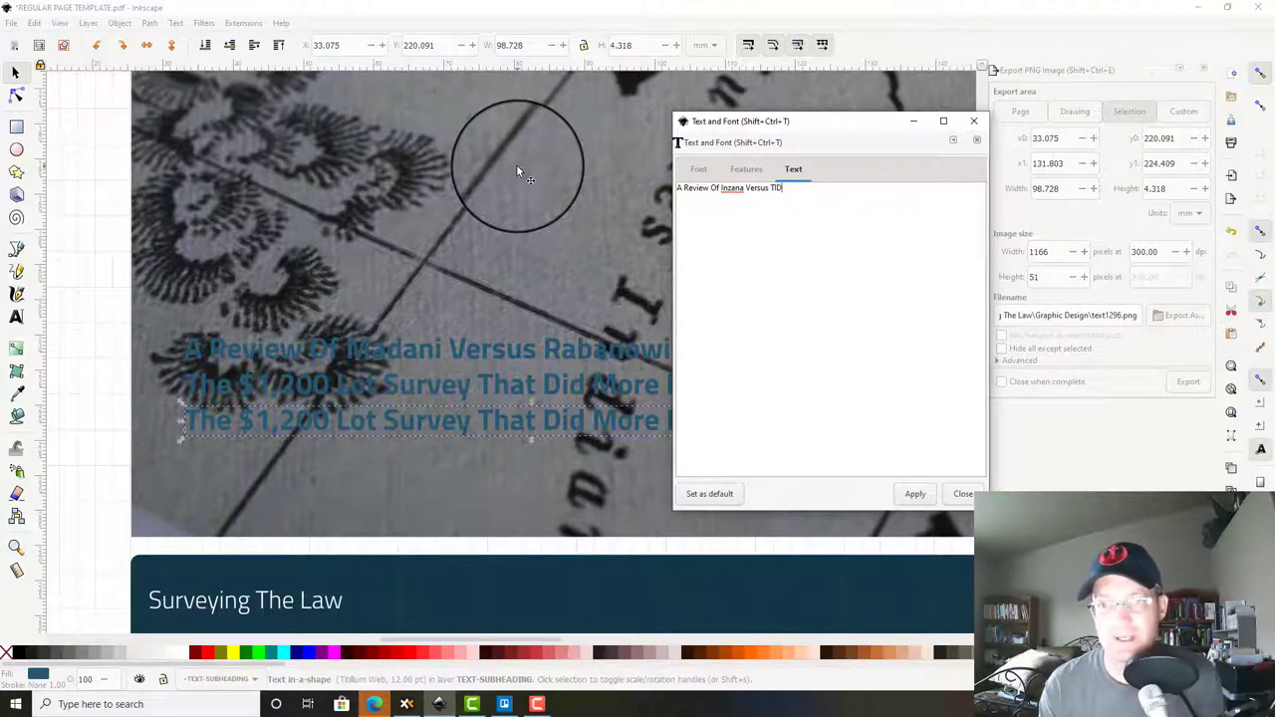
left_click(914, 493)
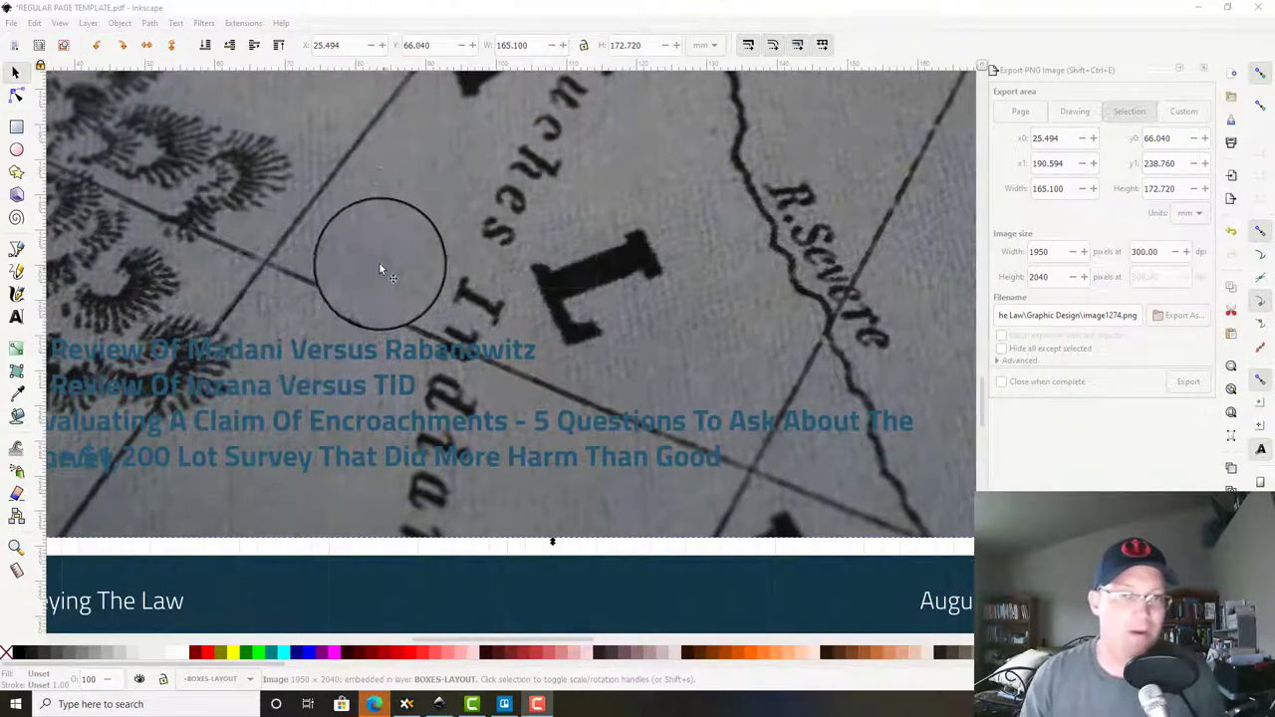
Step: Widen the text frame of the "Evaluating A Claim Of Encroachments" title so the whole title fits on one line
left_click_drag(395, 225, 485, 154)
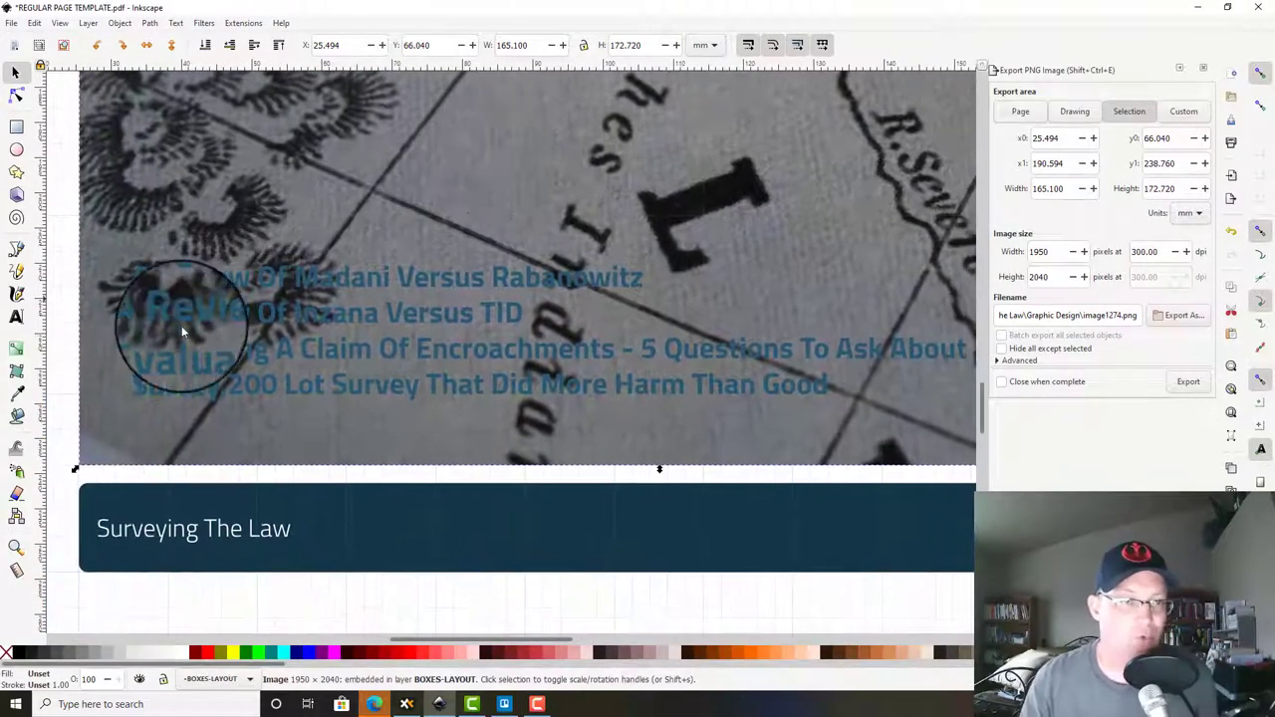
scroll(397, 358, "right", 5)
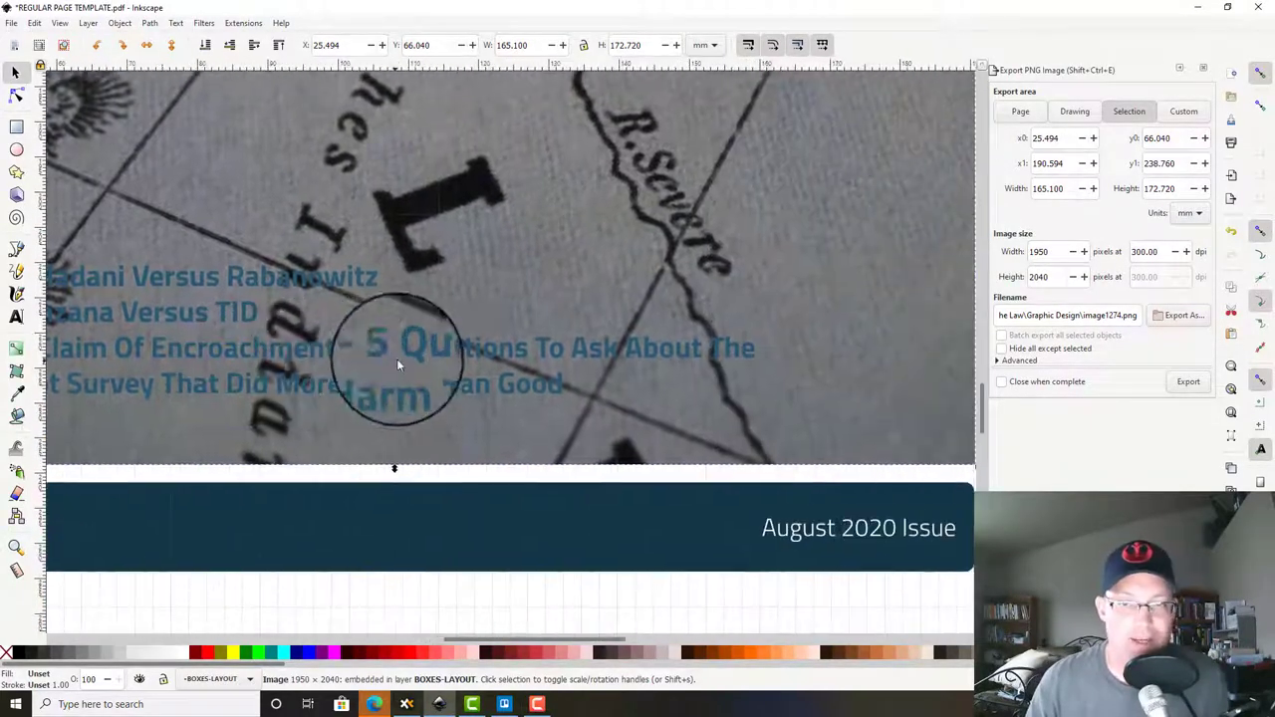
scroll(710, 353, "right", 3)
left_click(553, 326)
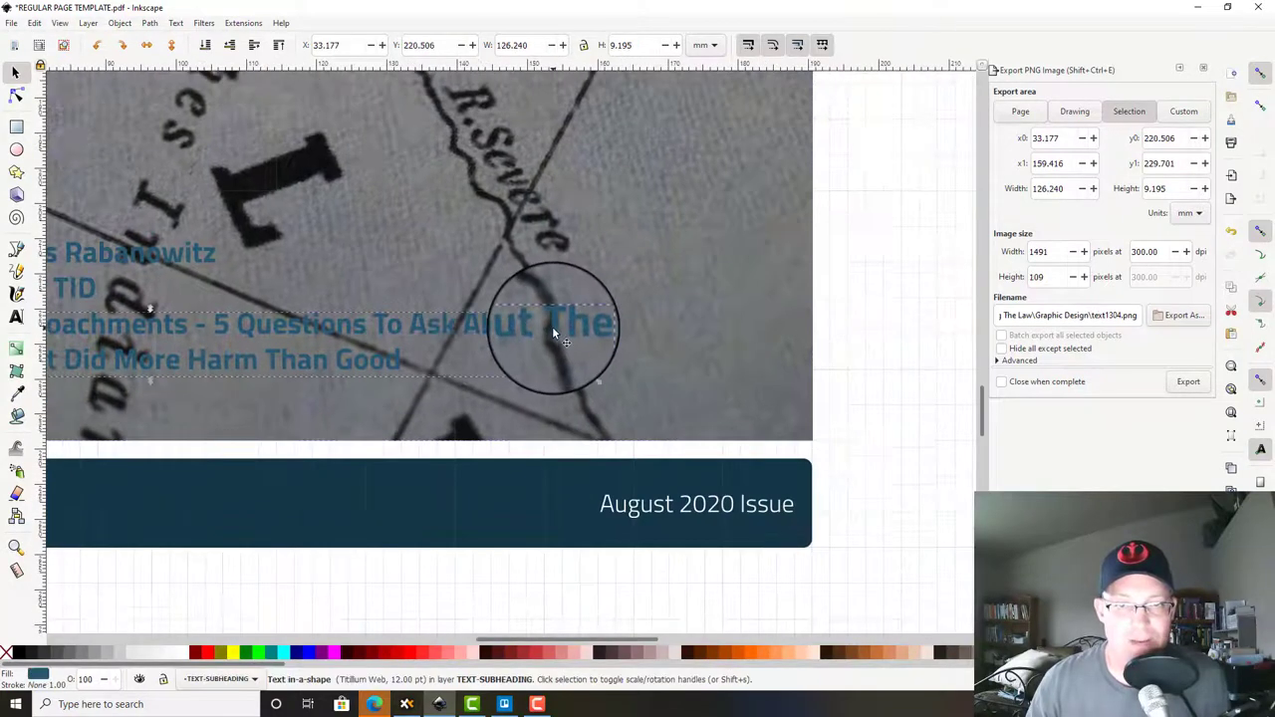
key("t")
left_click_drag(633, 396, 800, 386)
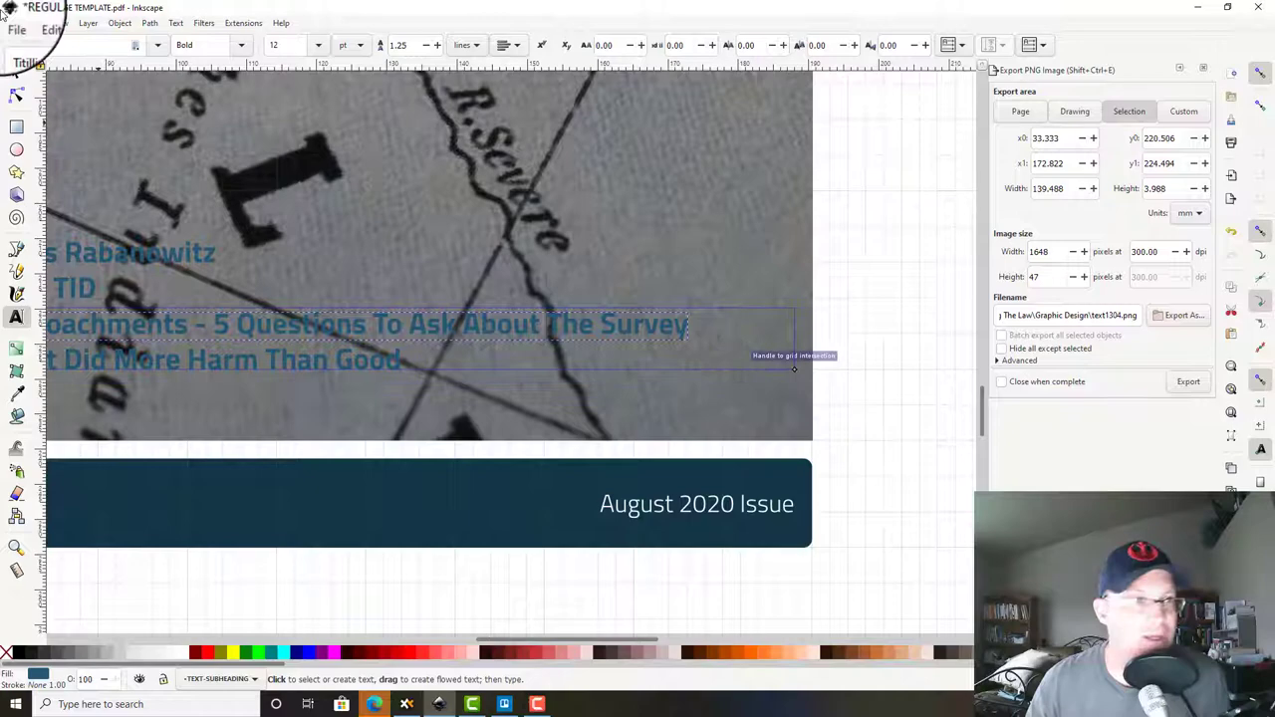
left_click(15, 73)
left_click(869, 311)
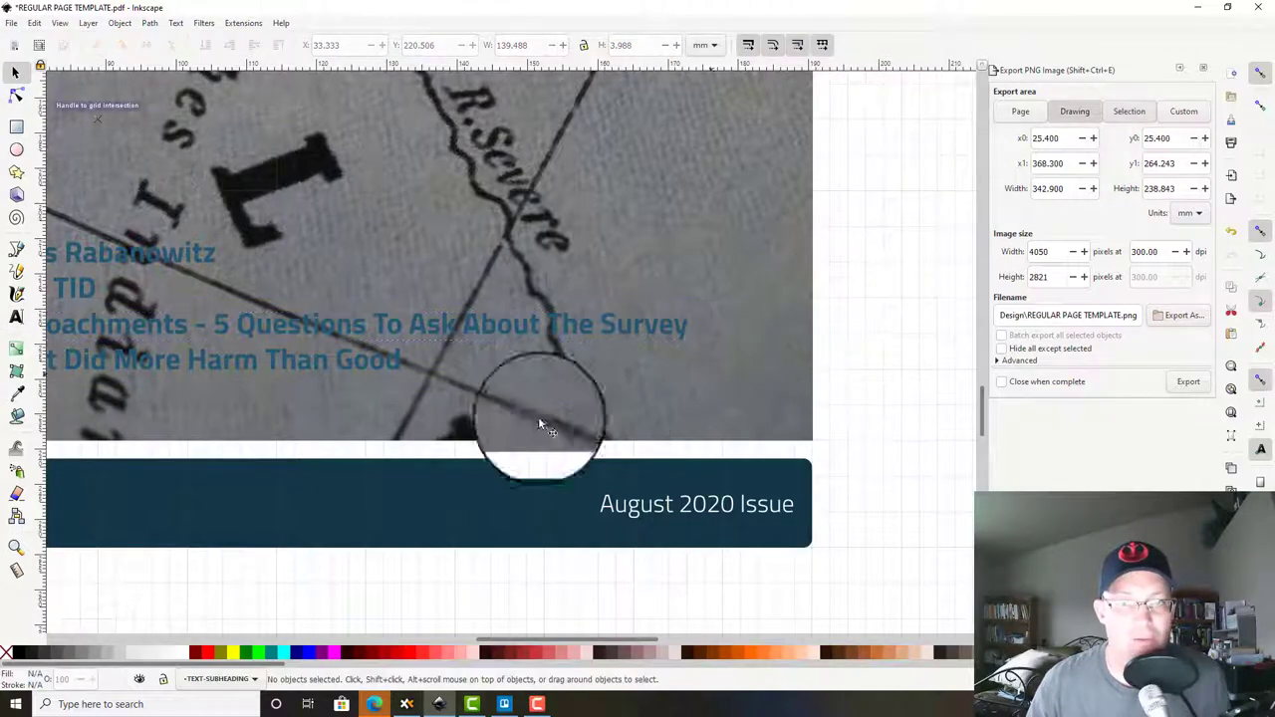
Step: Draw a 157.480 by 30.480 mm rectangle around the four article titles at X 27.940 mm, Y 203.200 mm
left_click_drag(460, 427, 875, 410)
left_click_drag(273, 400, 386, 393)
scroll(386, 392, "right", 2)
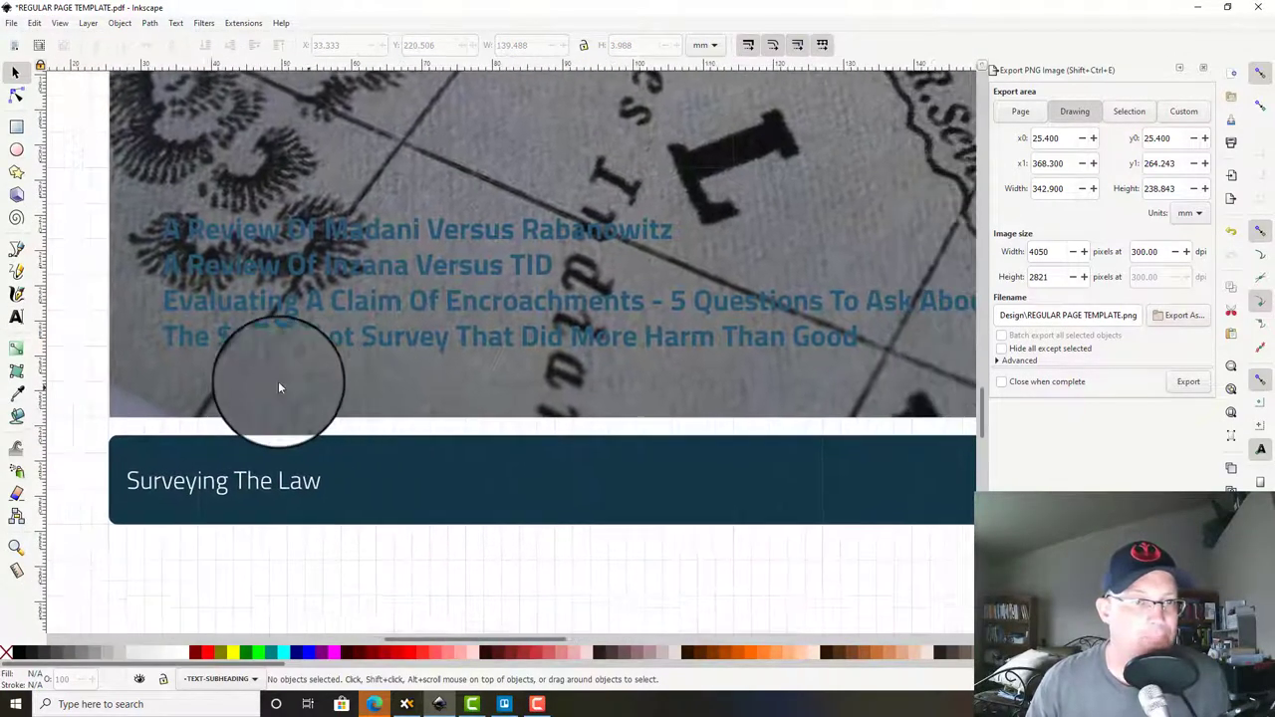
left_click(248, 344)
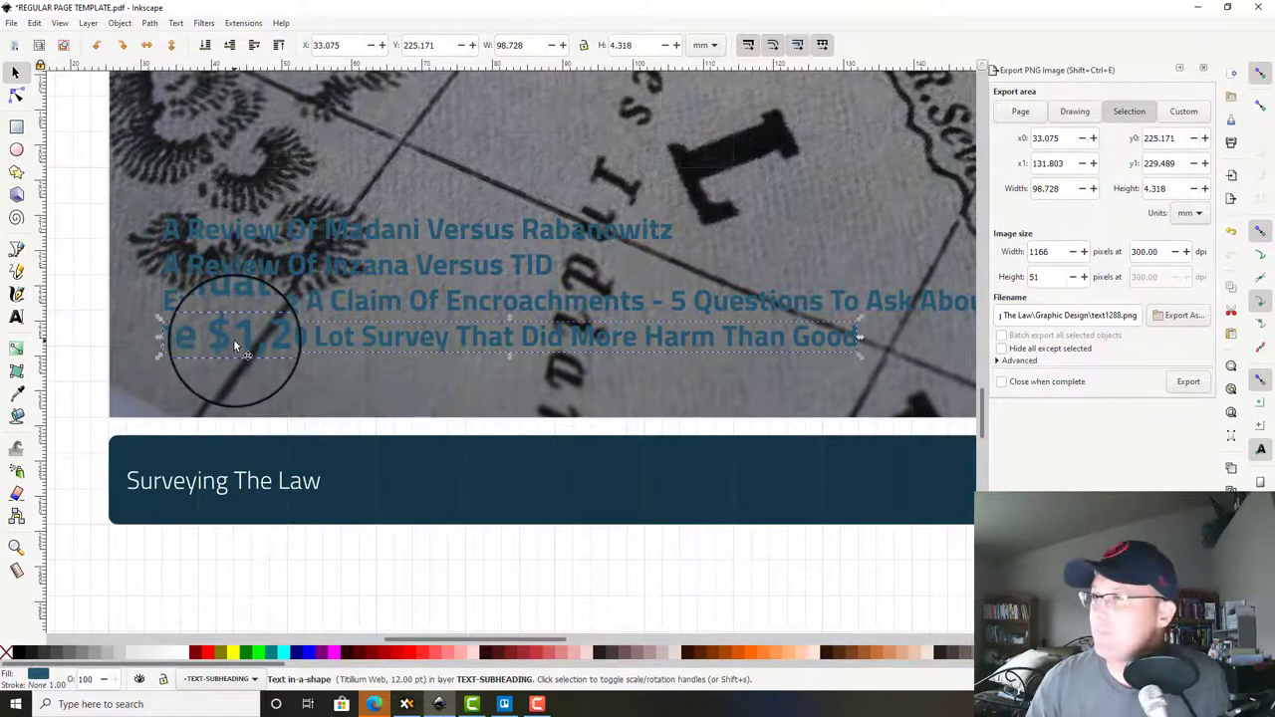
left_click(77, 316)
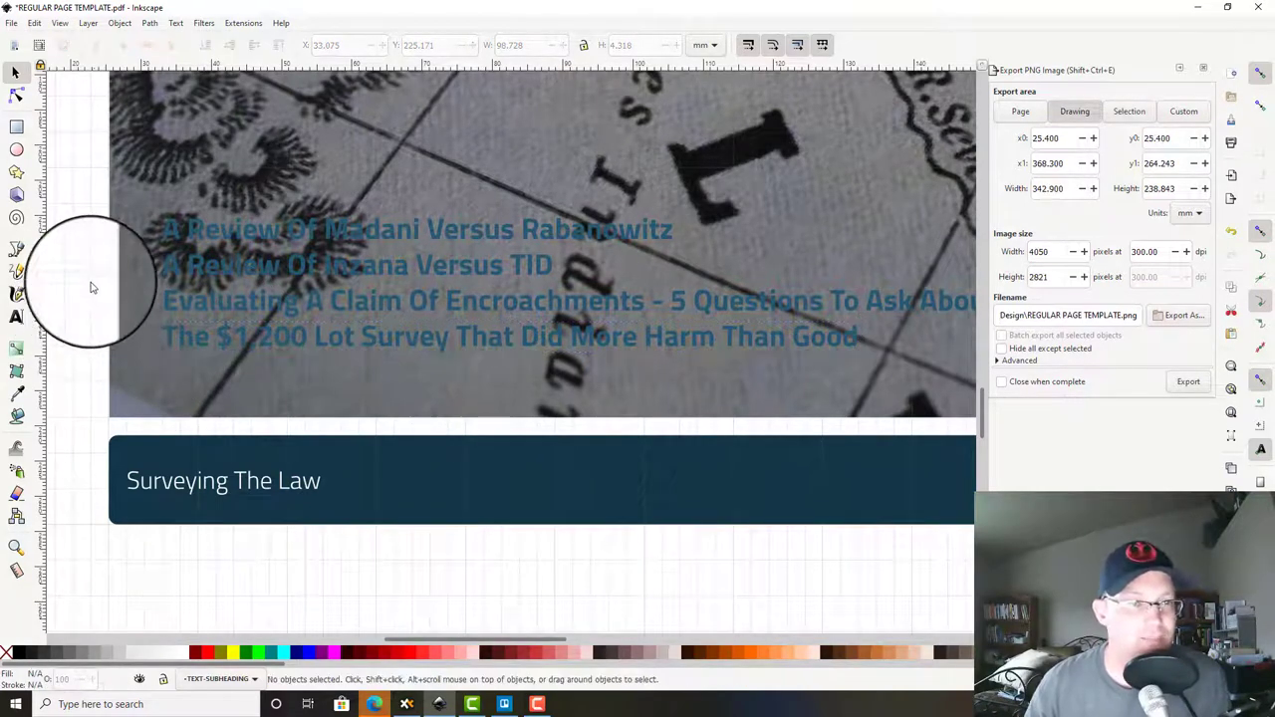
scroll(88, 290, "down", 3)
scroll(99, 288, "up", 2)
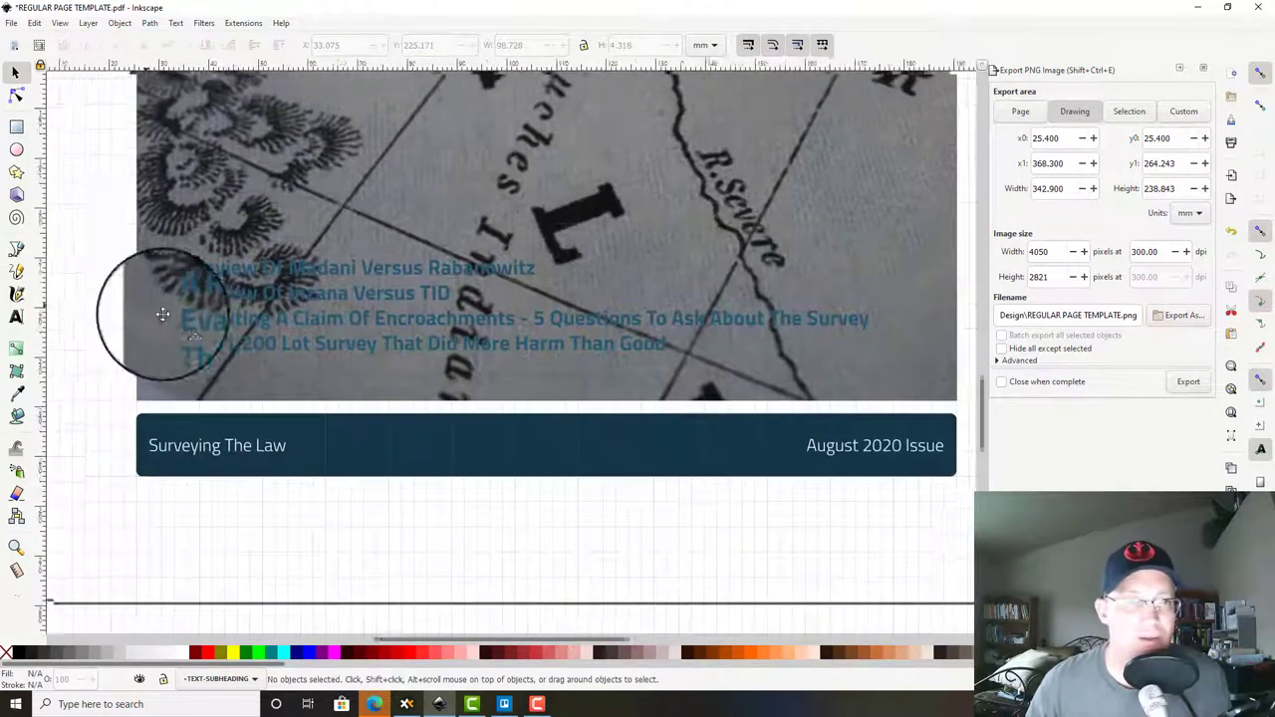
left_click_drag(162, 315, 180, 323)
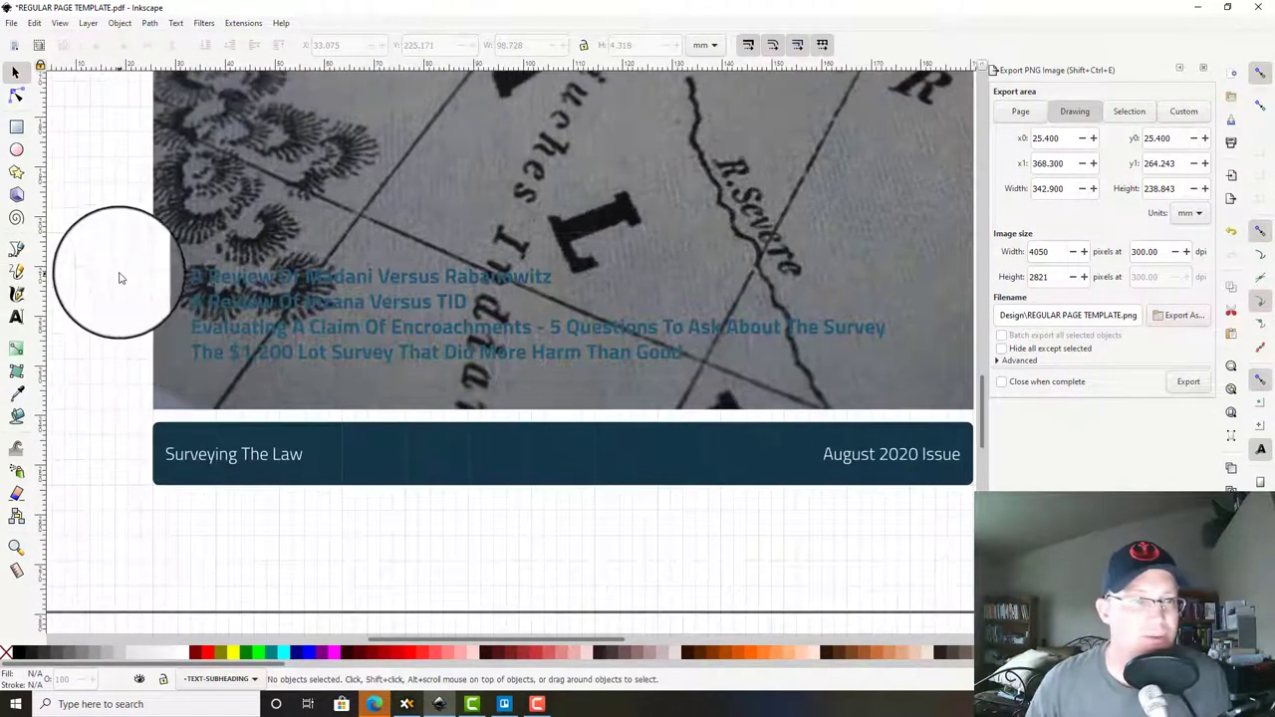
left_click(17, 128)
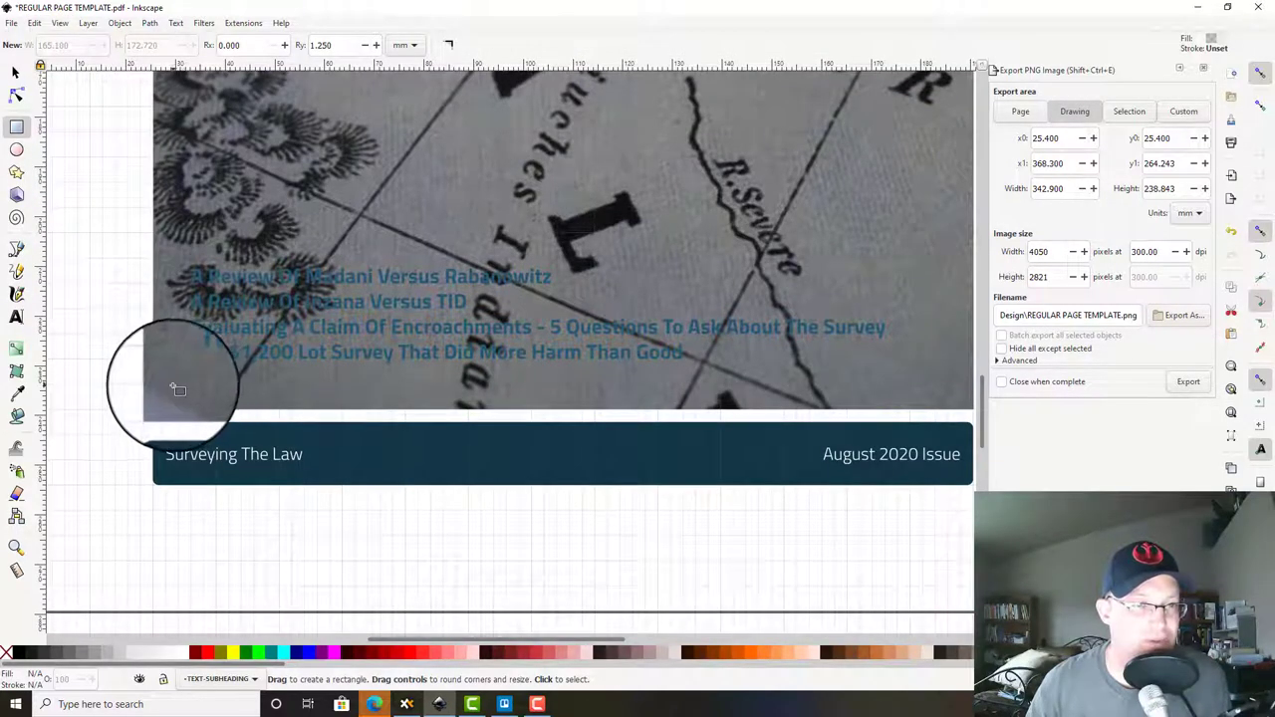
left_click_drag(165, 383, 948, 234)
left_click(15, 73)
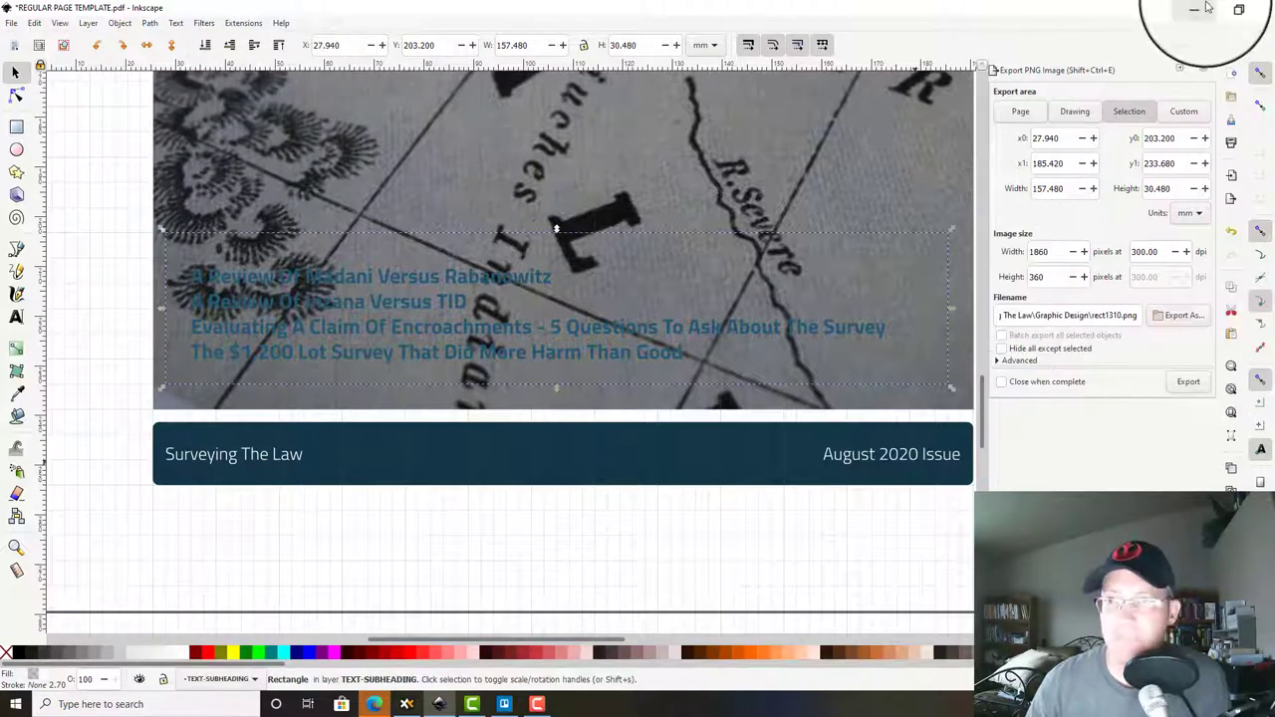
Step: Close the PNG export settings and make the rectangle's white fill fully opaque with an alpha of 100
left_click(1203, 67)
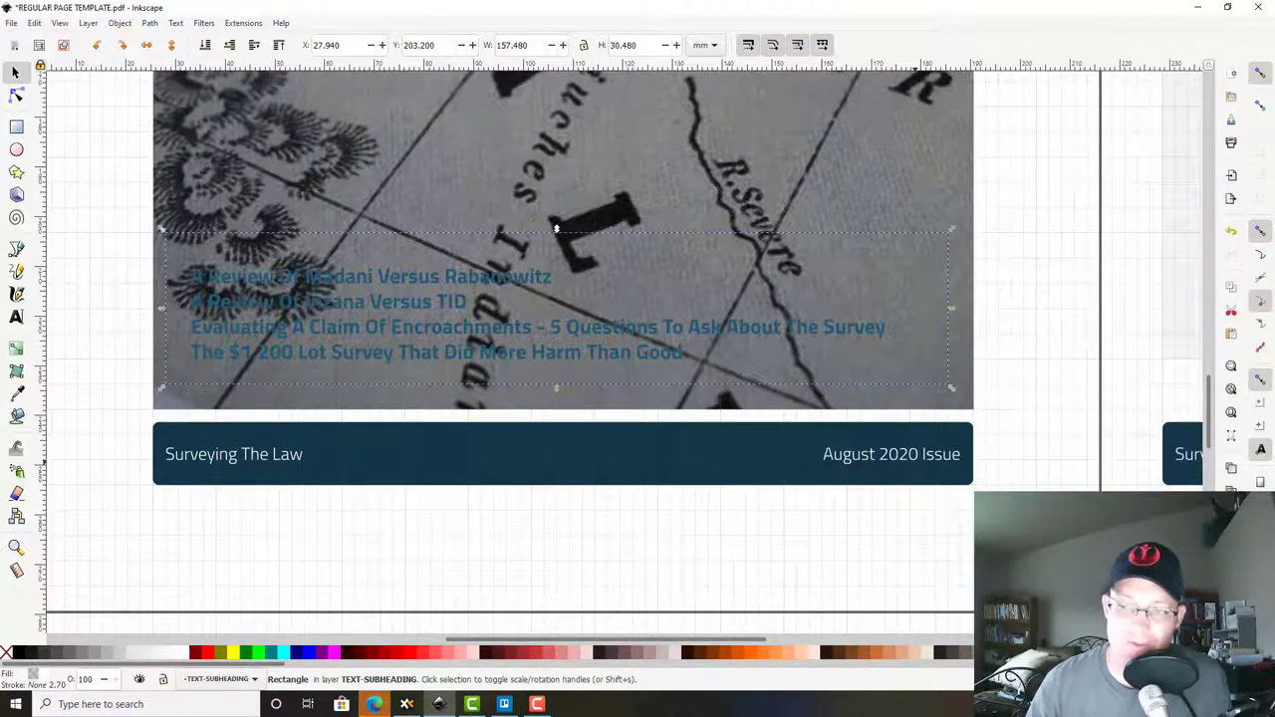
key("ctrl+shift+f")
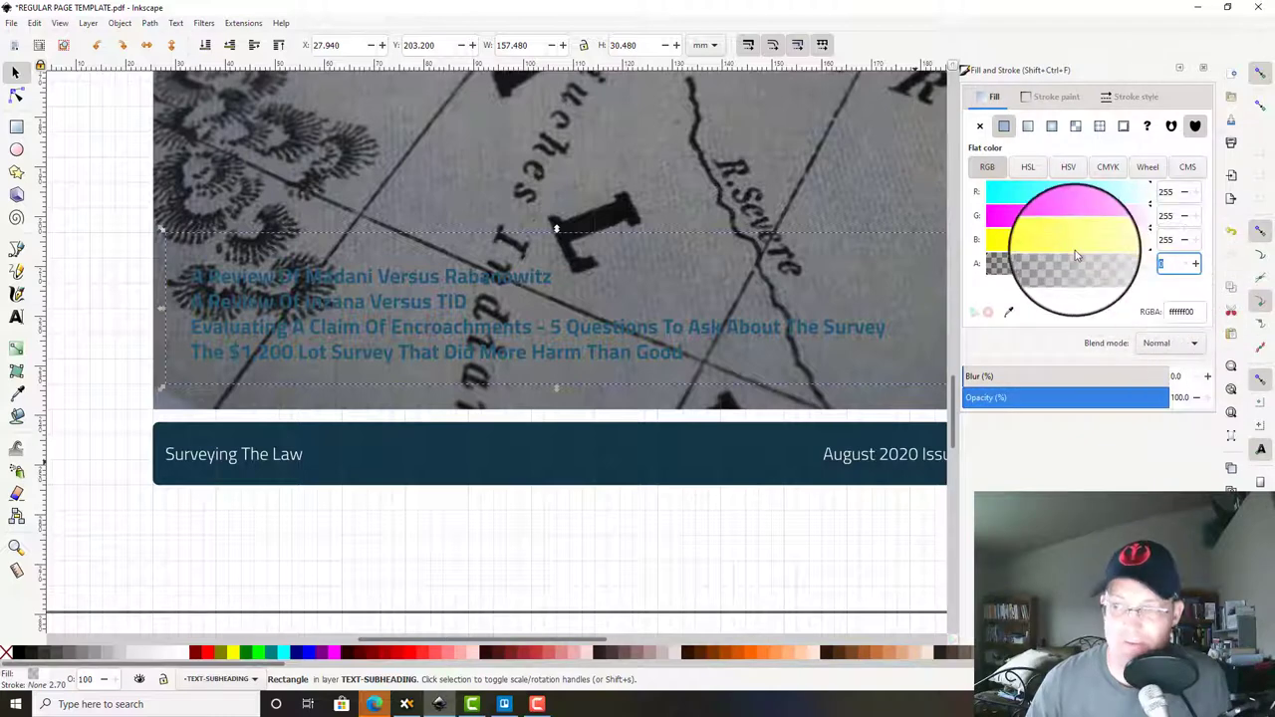
key("Return")
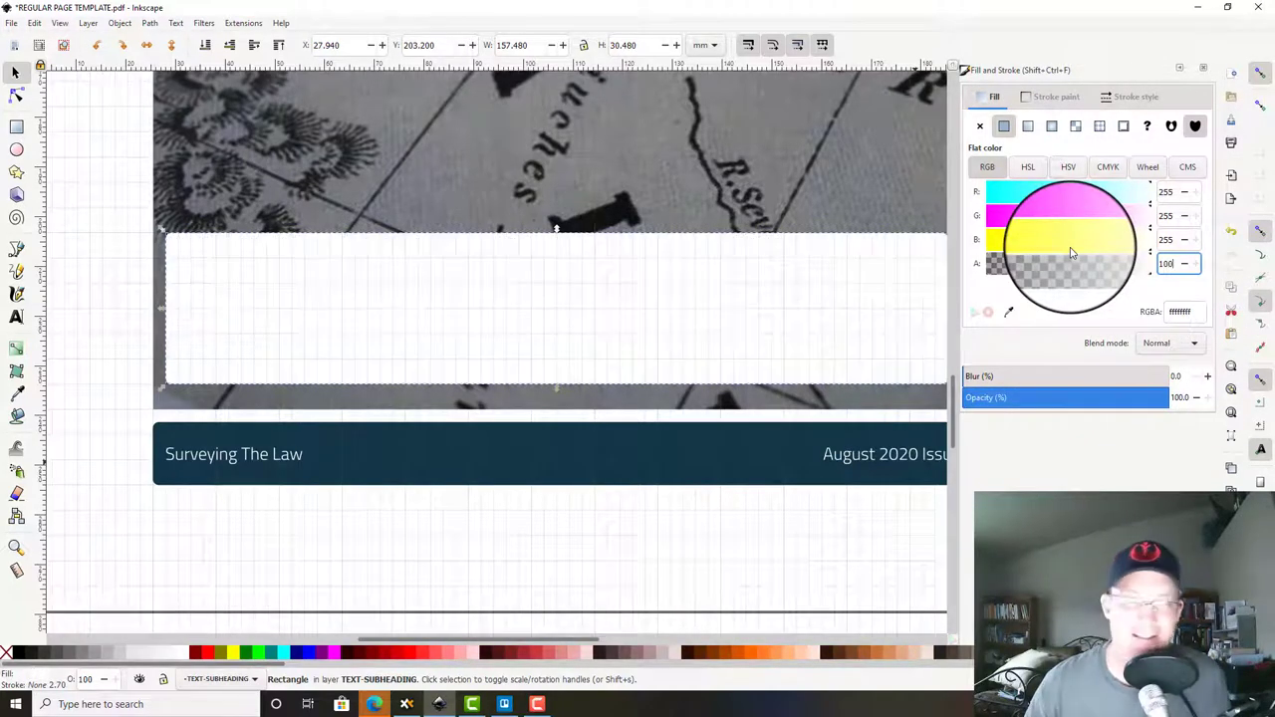
Step: Lower the white rectangle in the stacking order until it sits behind all four article titles
left_click(230, 45)
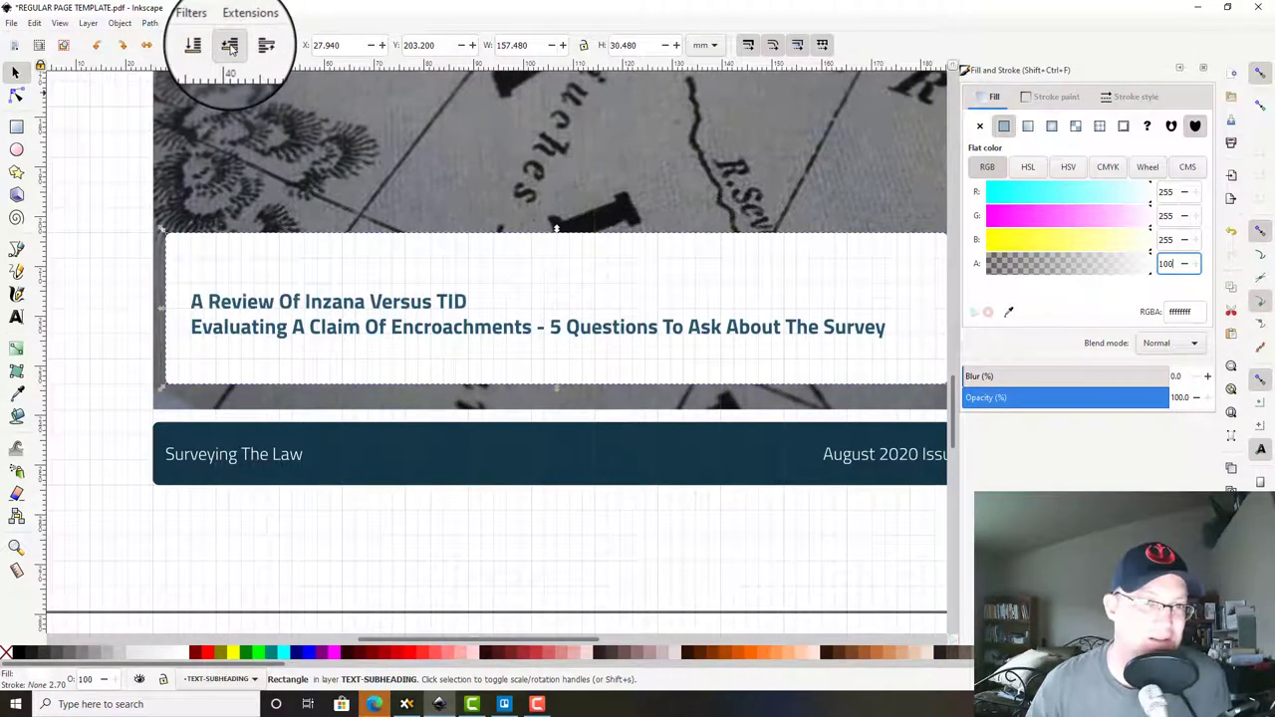
left_click(230, 46)
left_click(230, 45)
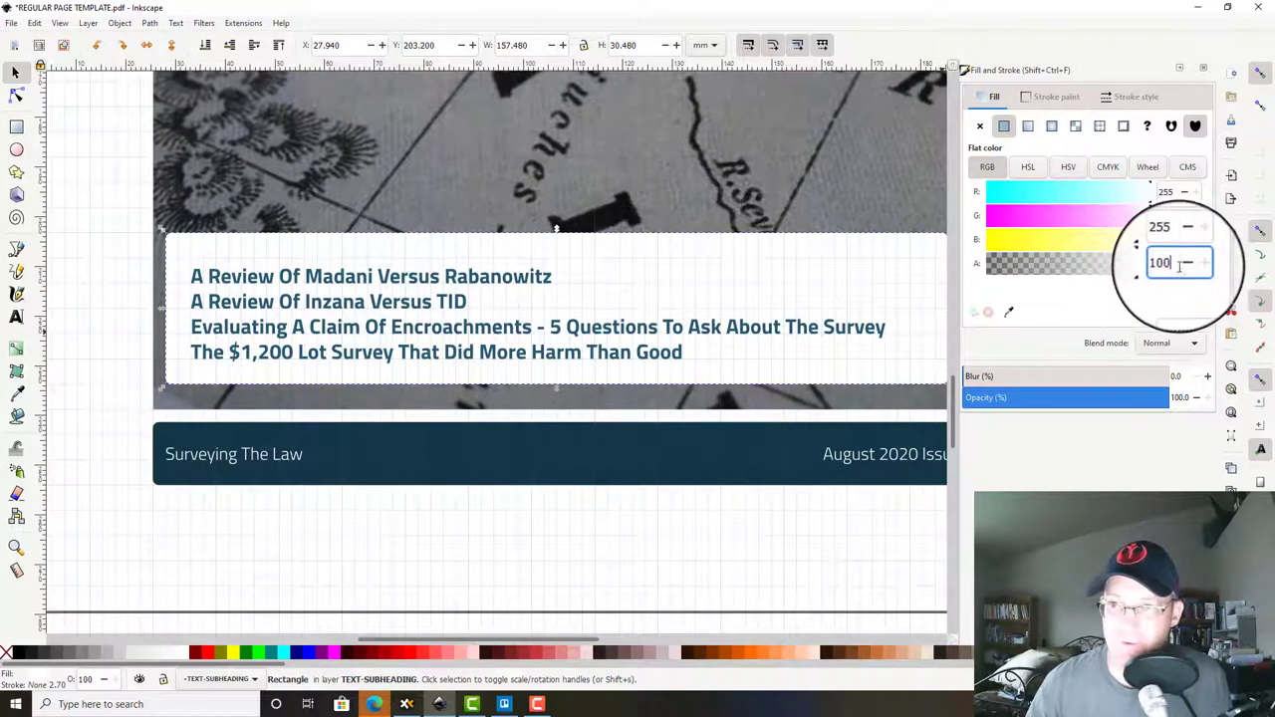
Step: Try an alpha of 50 for the white rectangle's fill
left_click_drag(1175, 263, 1061, 247)
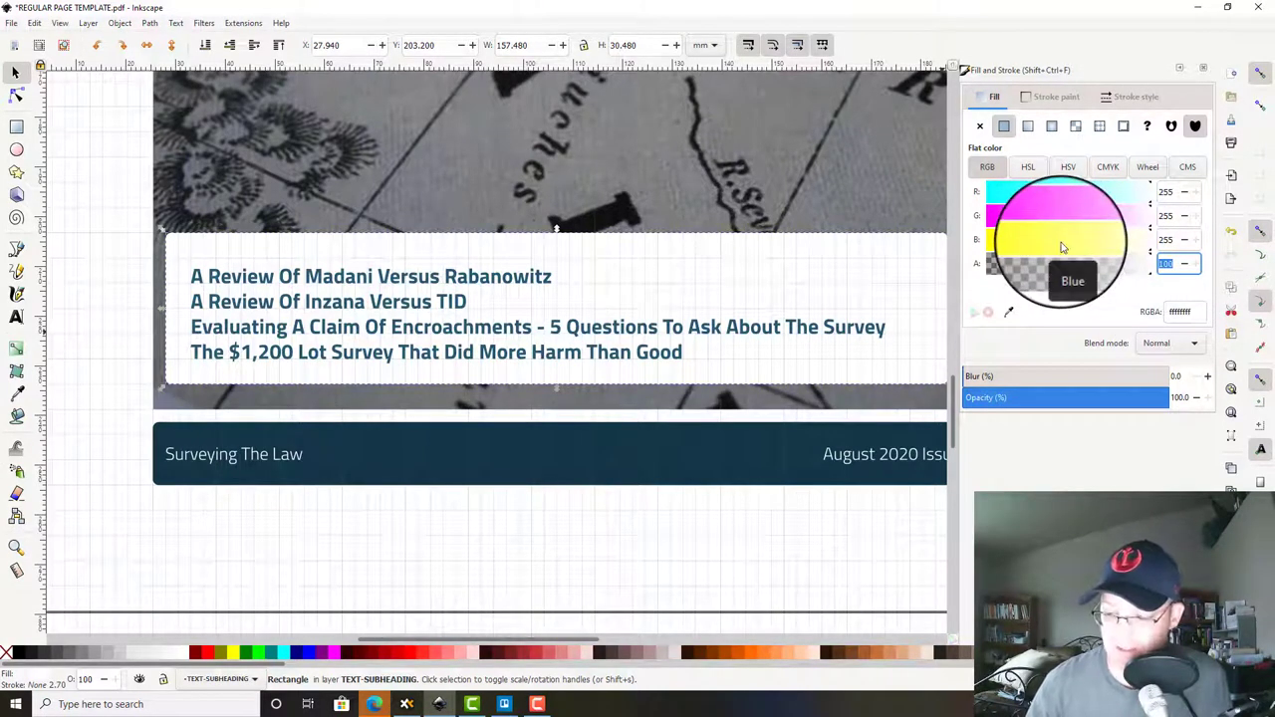
type("50")
key("Return")
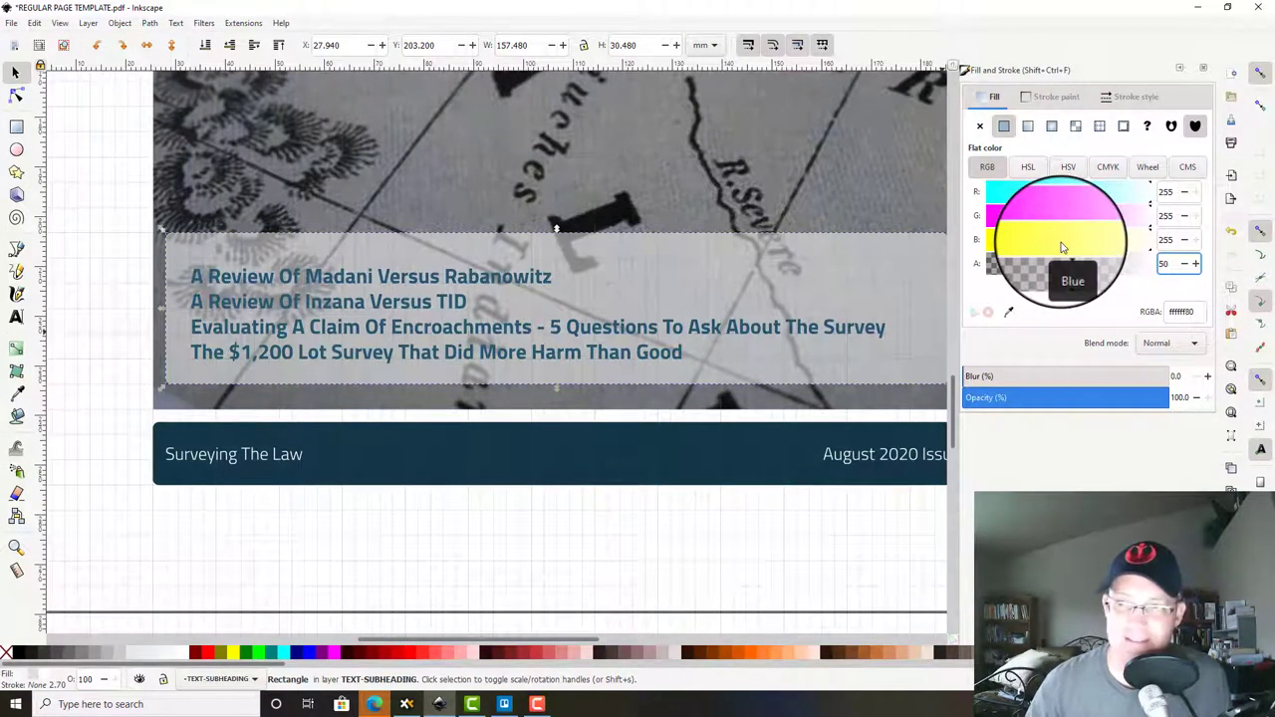
Step: Set the white rectangle's fill alpha to 65 and deselect it
double_click(1165, 263)
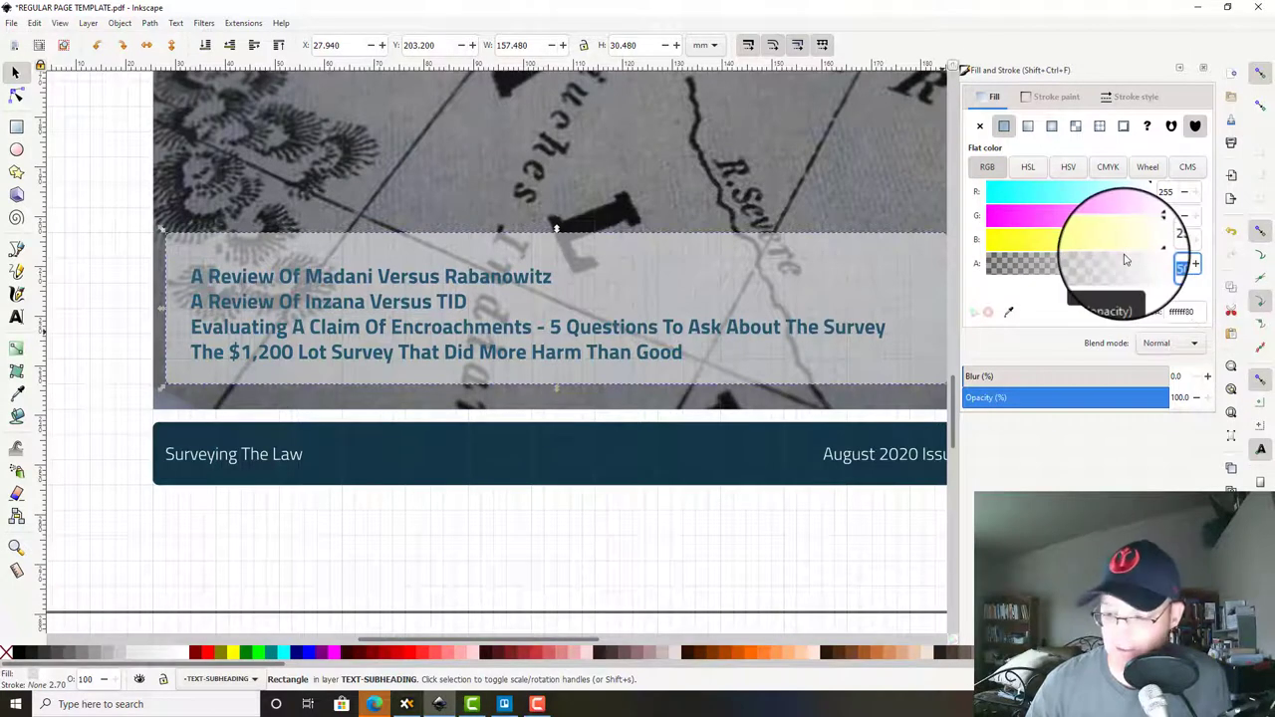
key("Return")
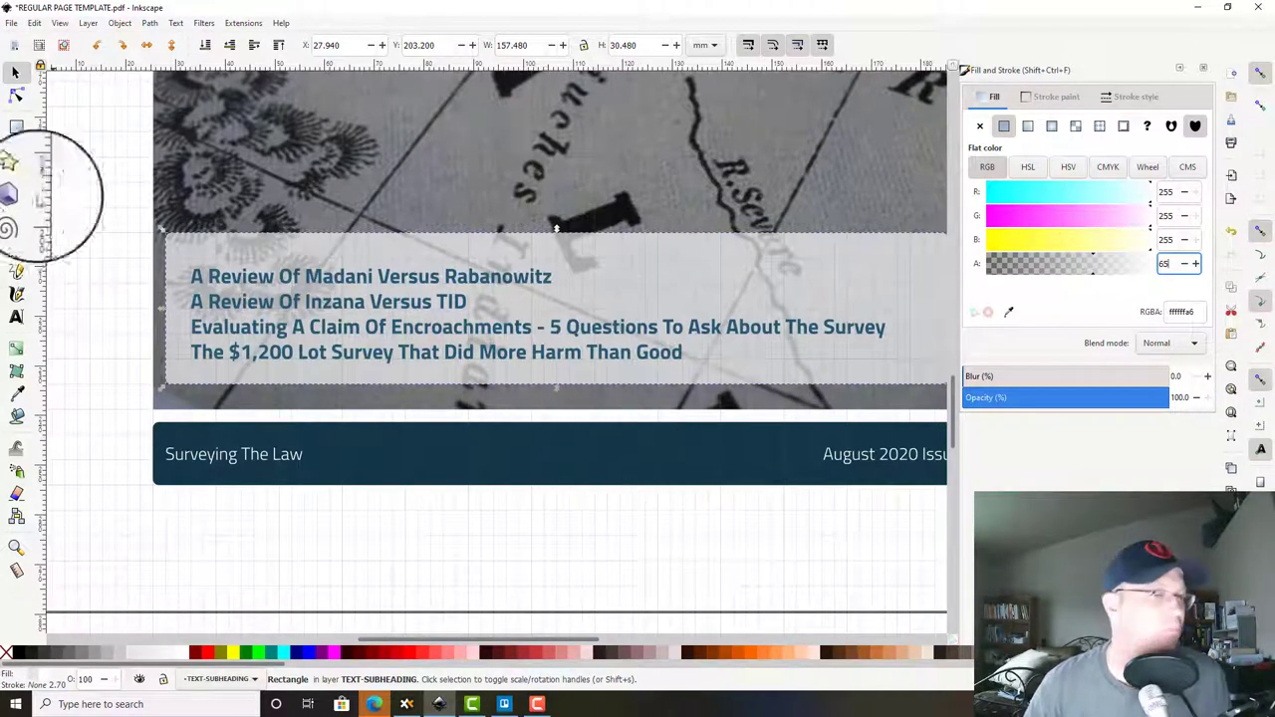
left_click(97, 271)
scroll(116, 243, "down", 2)
scroll(114, 247, "up", 1)
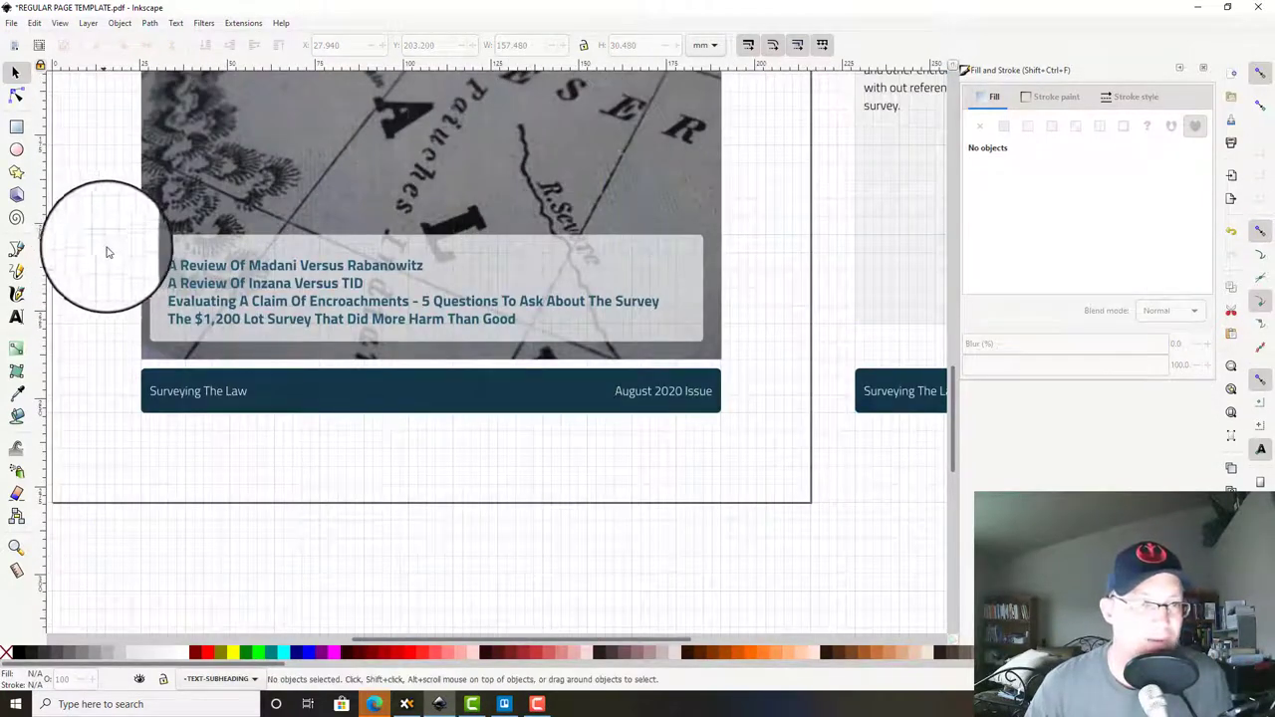
Step: Move the four article titles about 5 mm to the right within the white box and deselect them
left_click_drag(106, 250, 673, 335)
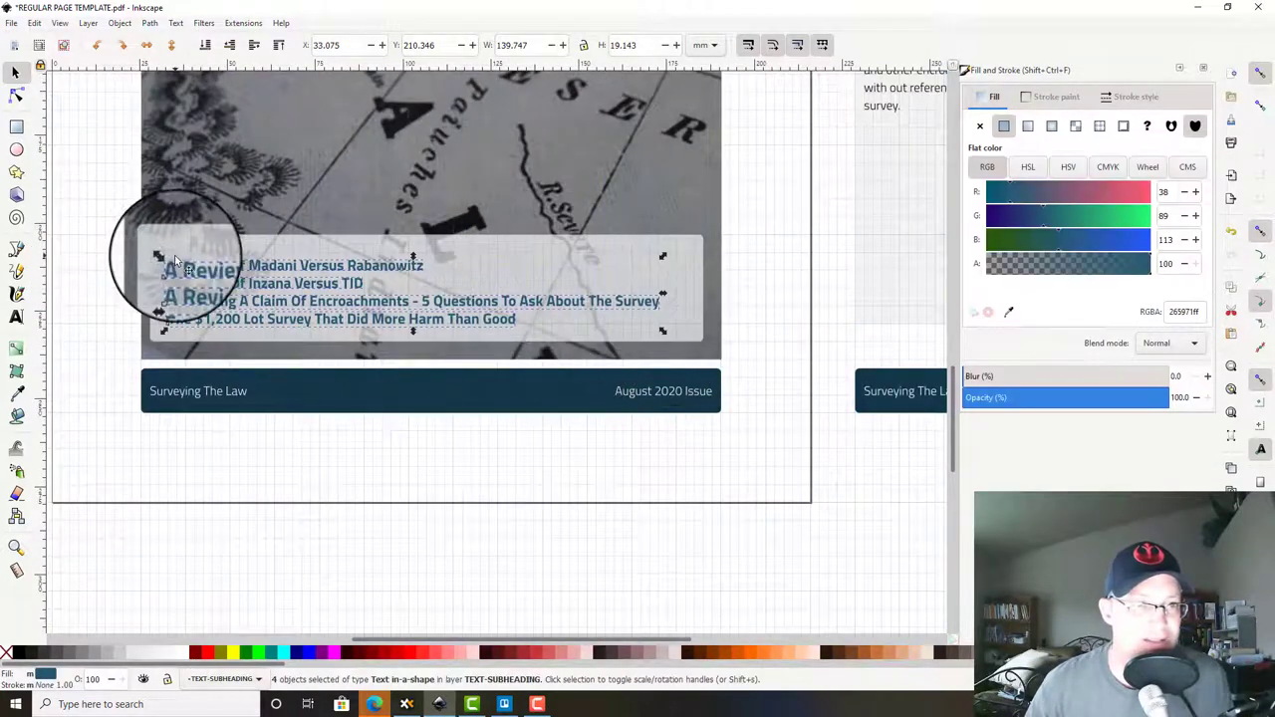
left_click_drag(186, 271, 203, 267)
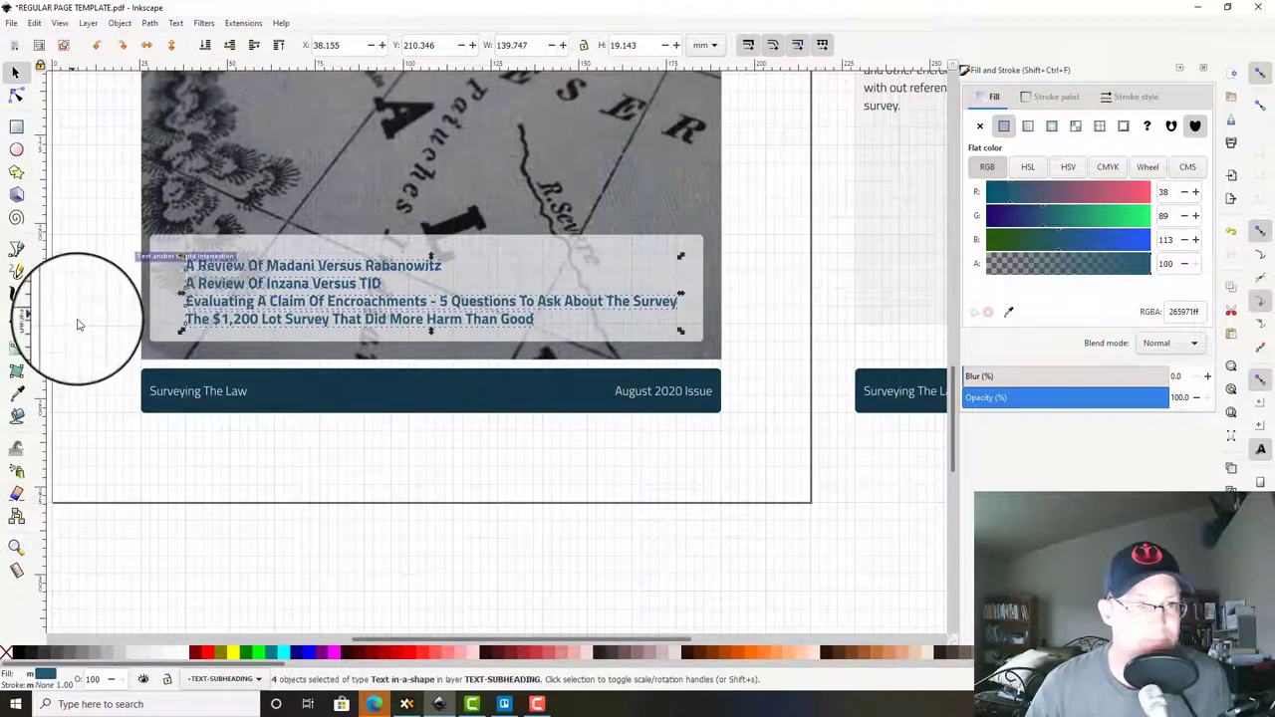
left_click(80, 319)
Step: Set the document's rectangular grid spacing to 0.1 in in both X and Y
scroll(150, 287, "up", 2)
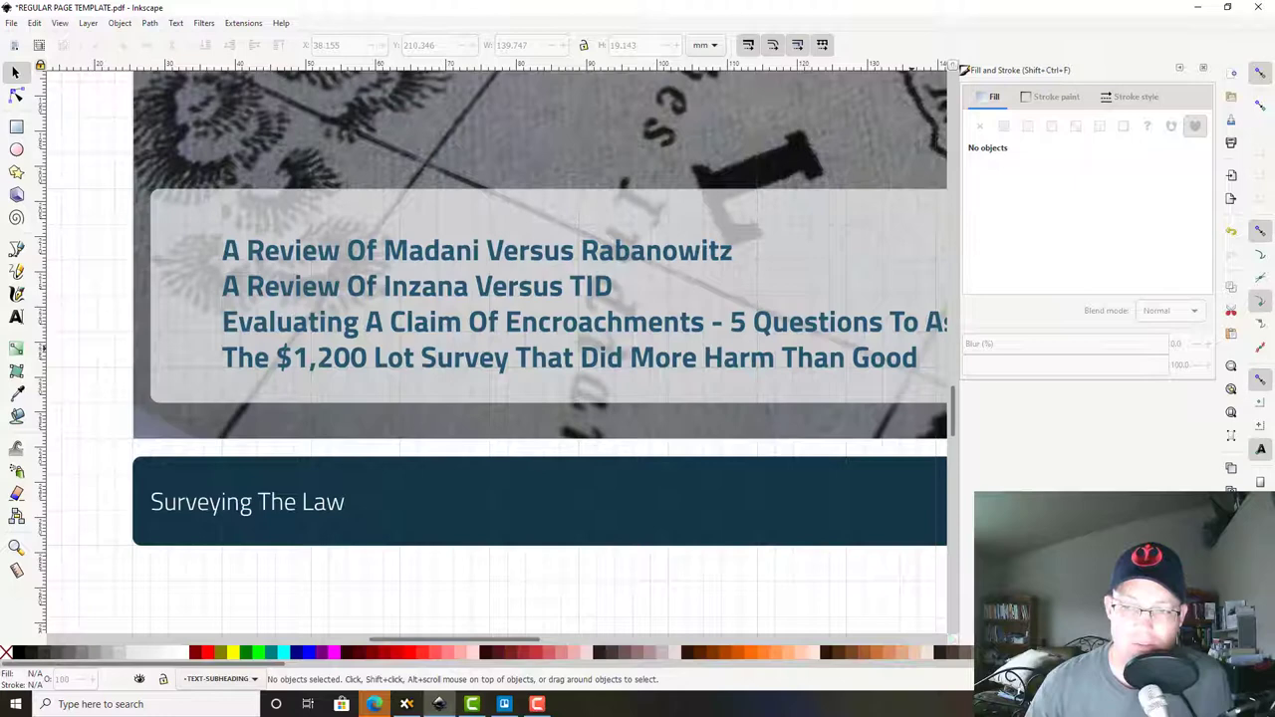
key("ctrl+shift+d")
left_click(930, 190)
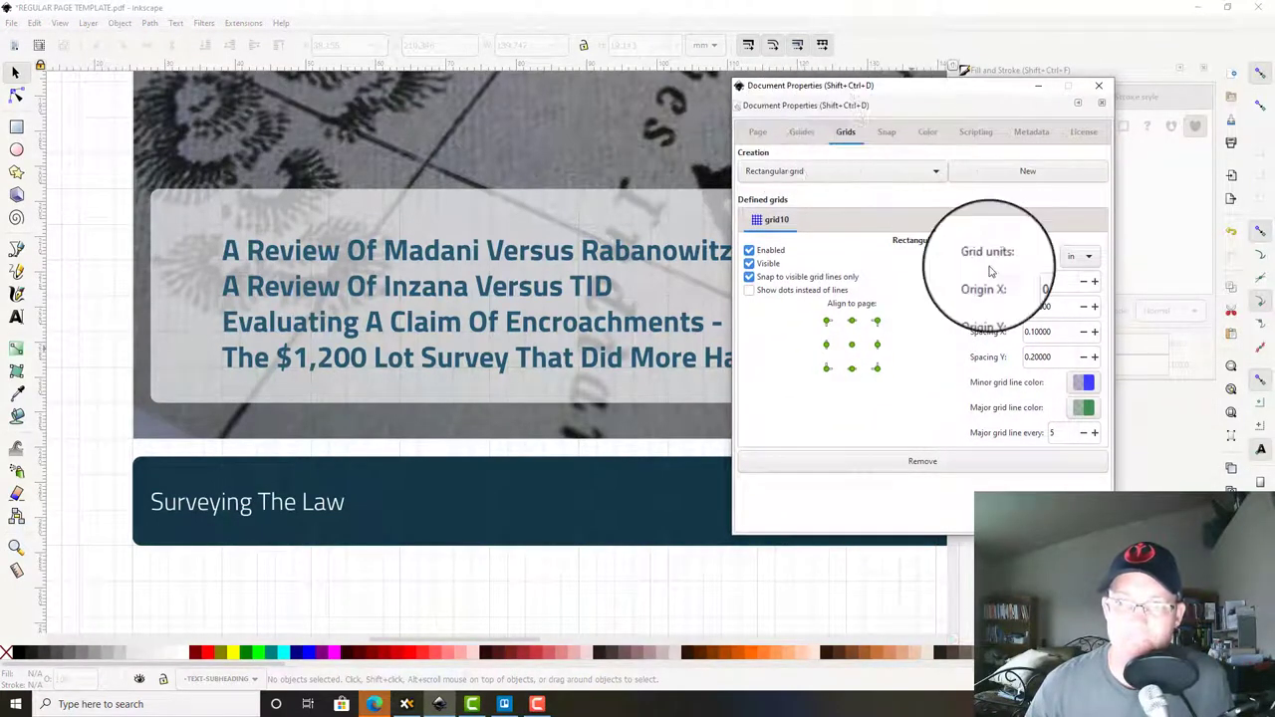
double_click(1036, 331)
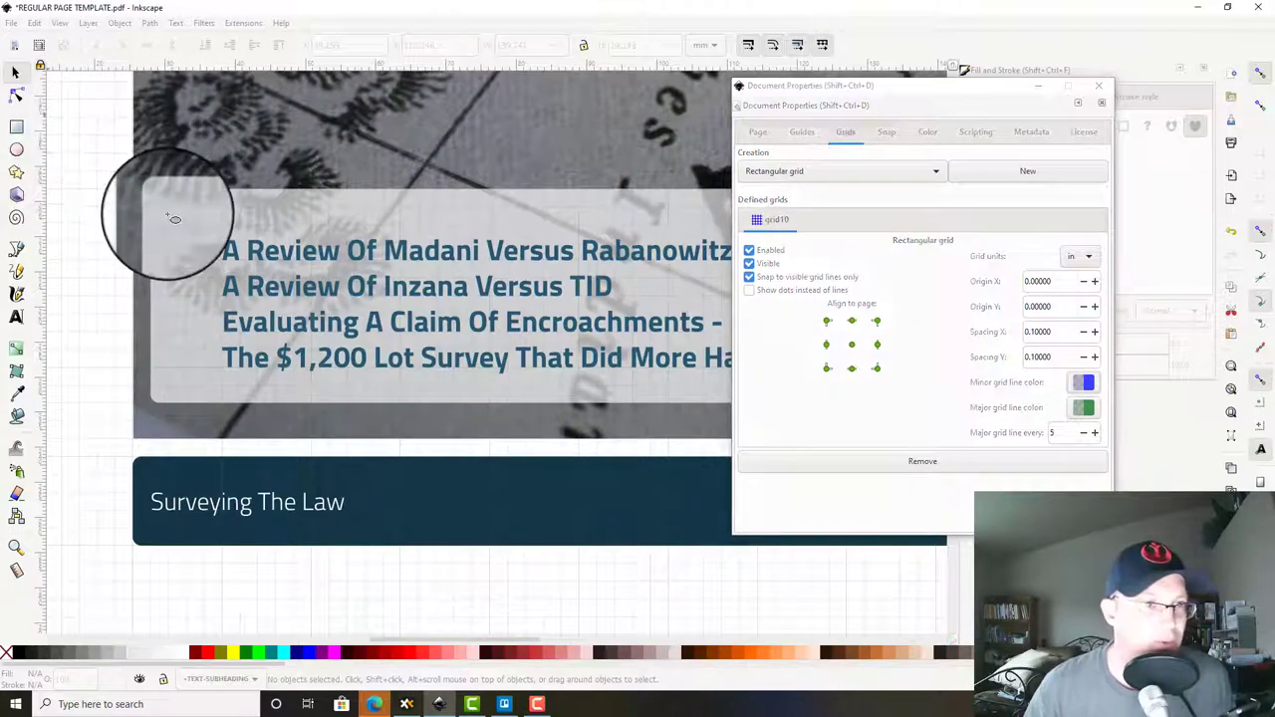
Step: Draw a bullet circle about 2.5 mm across in front of the first article title and fill it black with alpha 100
key("e")
left_click_drag(186, 242, 206, 264)
left_click(14, 71)
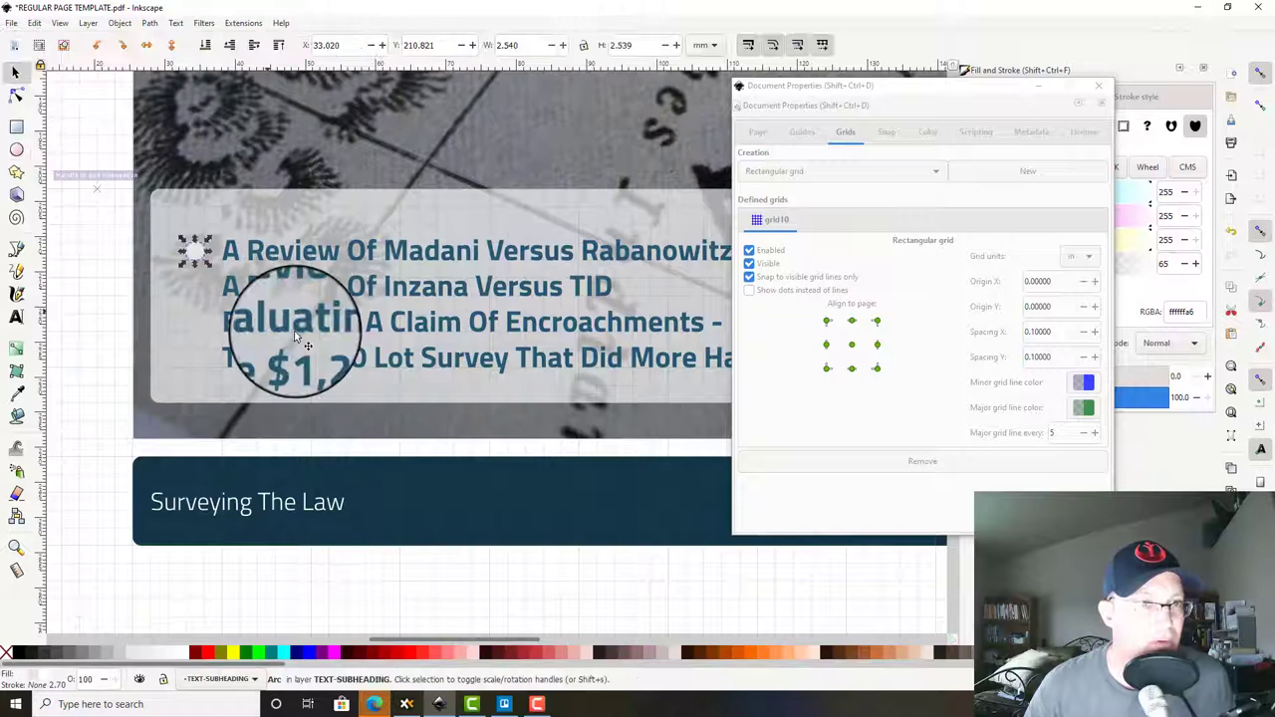
left_click(42, 654)
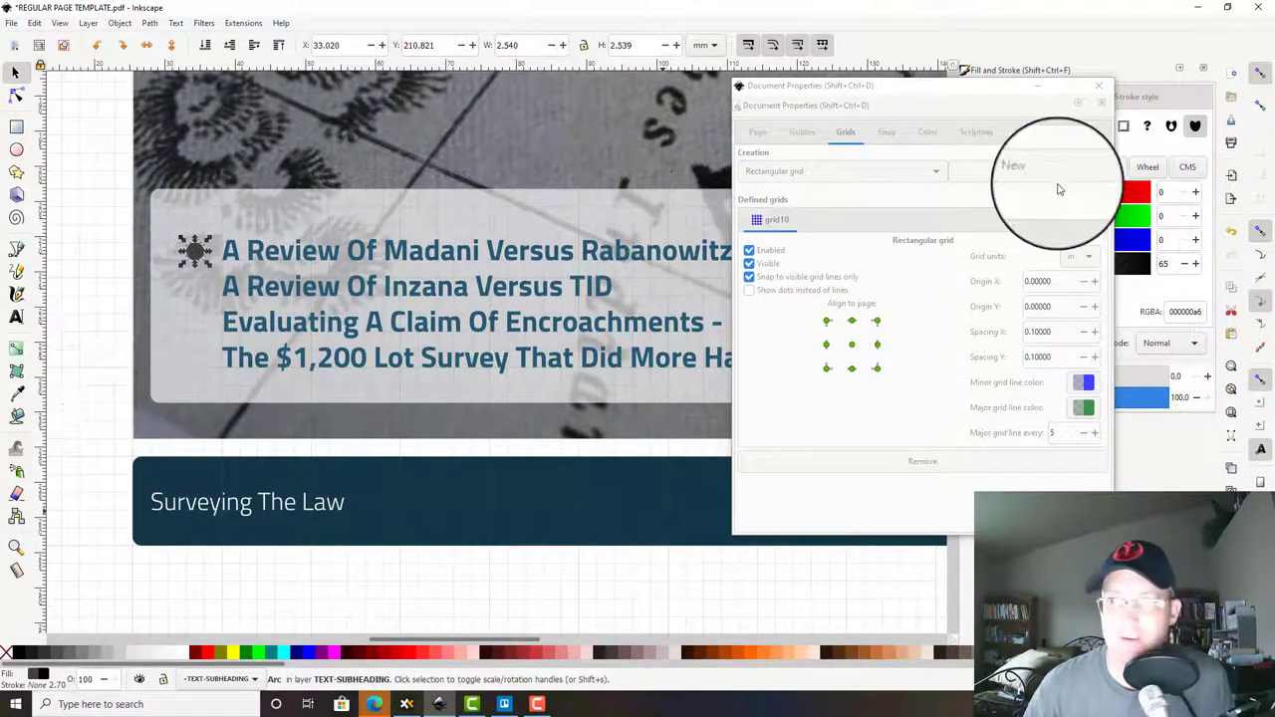
double_click(1160, 264)
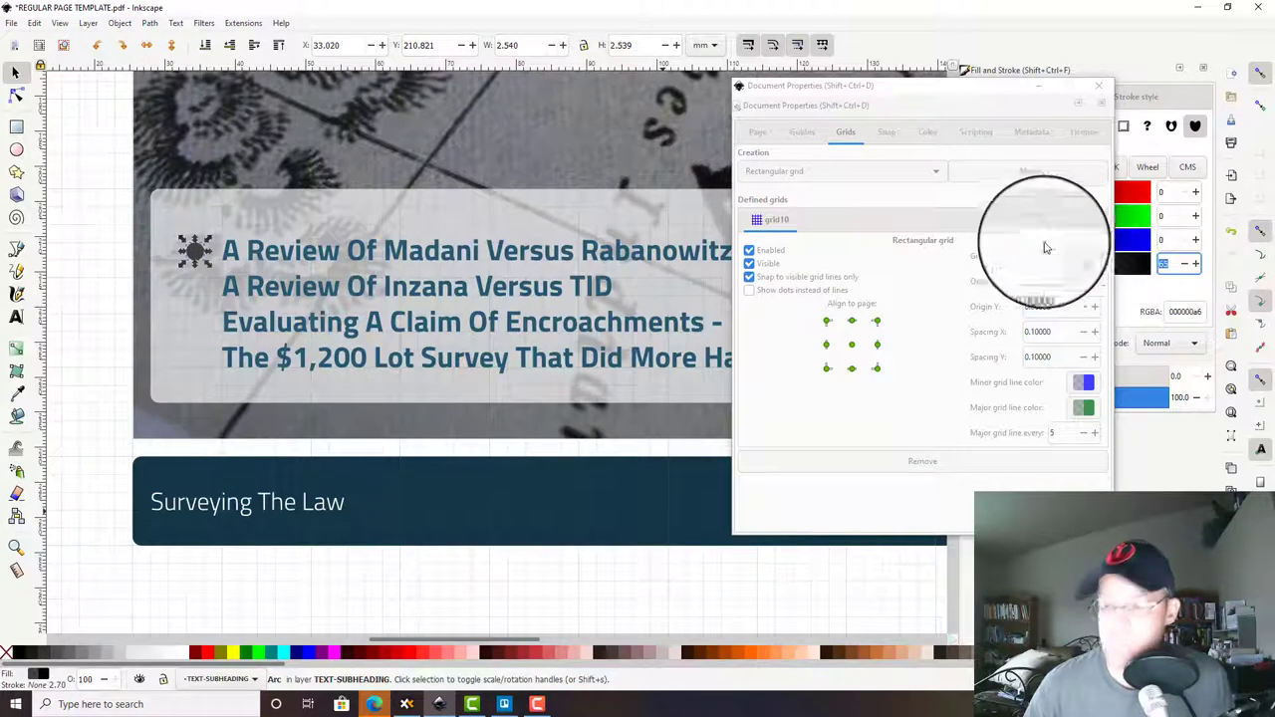
type("100")
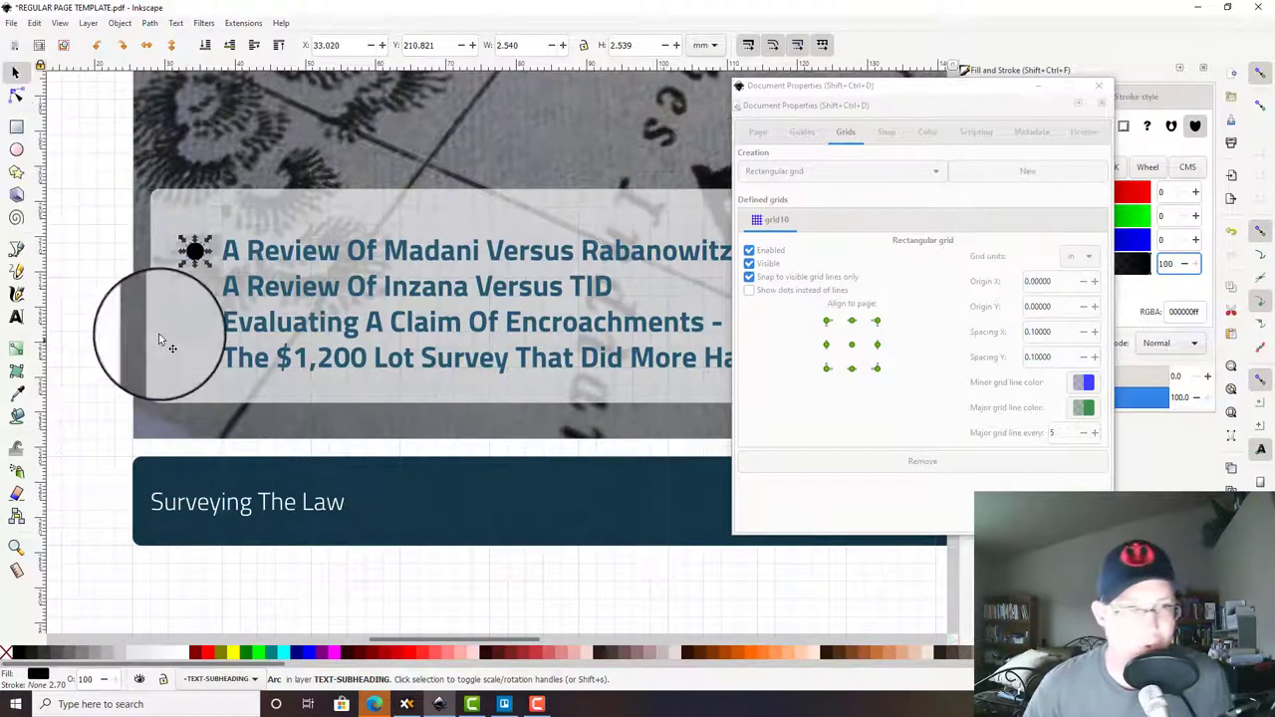
Step: Duplicate the black bullet in front of each of the other three article titles, snapped in one vertical column, and deselect
left_click_drag(196, 252, 195, 280)
scroll(207, 250, "up", 3)
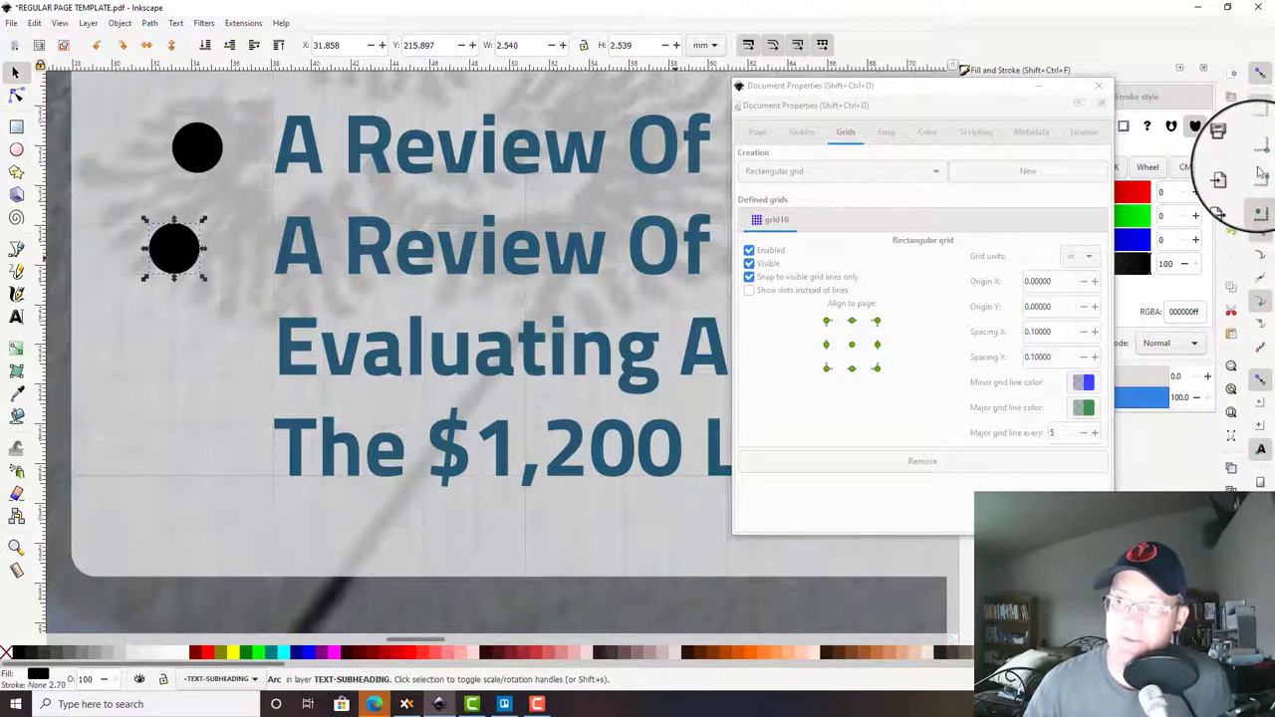
left_click_drag(177, 252, 196, 476)
key("ctrl+d")
key("space")
scroll(299, 383, "down", 2)
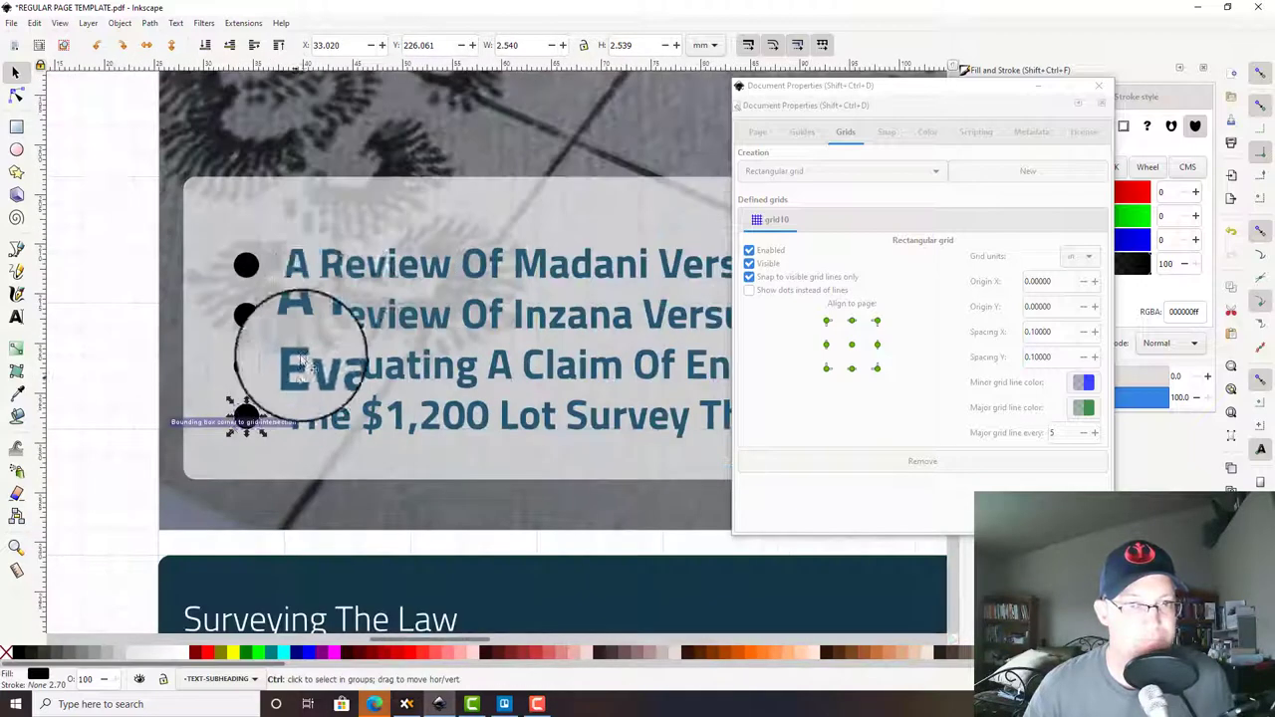
left_click_drag(246, 244, 255, 297)
scroll(130, 284, "down", 4)
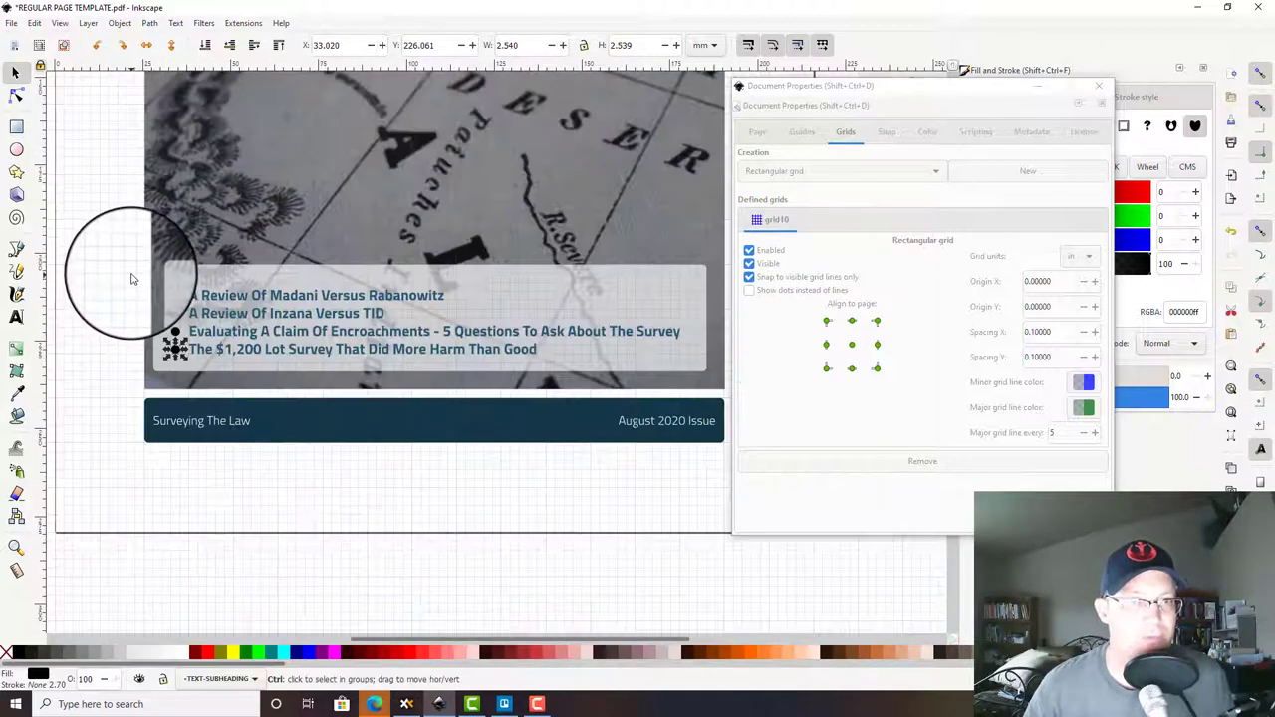
scroll(129, 270, "up", 1)
left_click(129, 269)
Step: Close the Document Properties and Fill and Stroke dialogs and set all four article titles to the Titillium Web Regular style
scroll(127, 269, "up", 4)
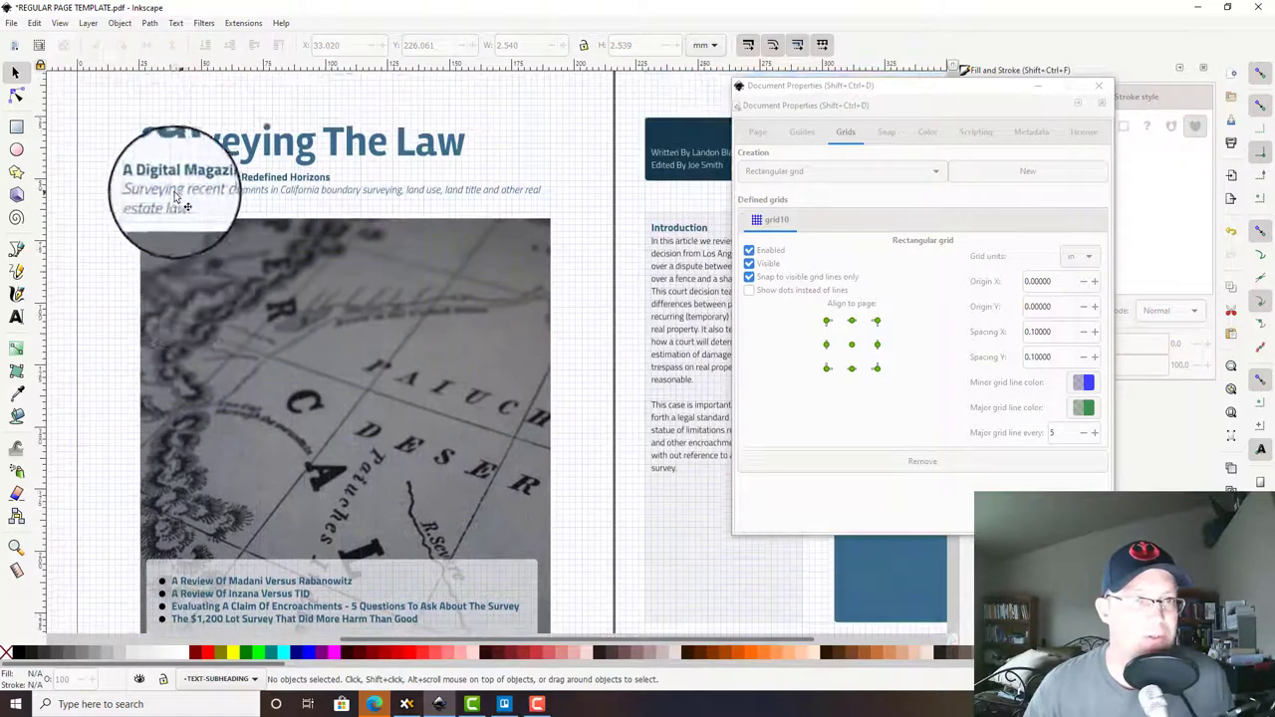
left_click_drag(570, 258, 635, 208)
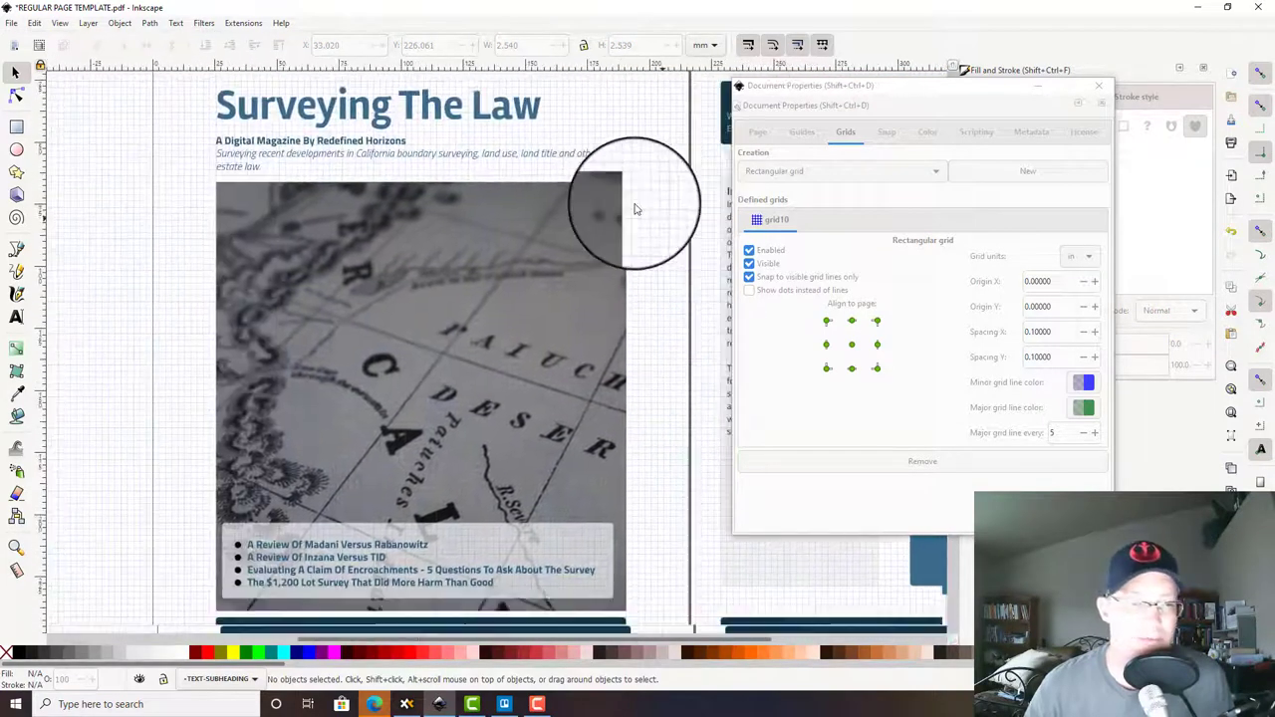
scroll(296, 612, "up", 3)
left_click(201, 382, "ctrl")
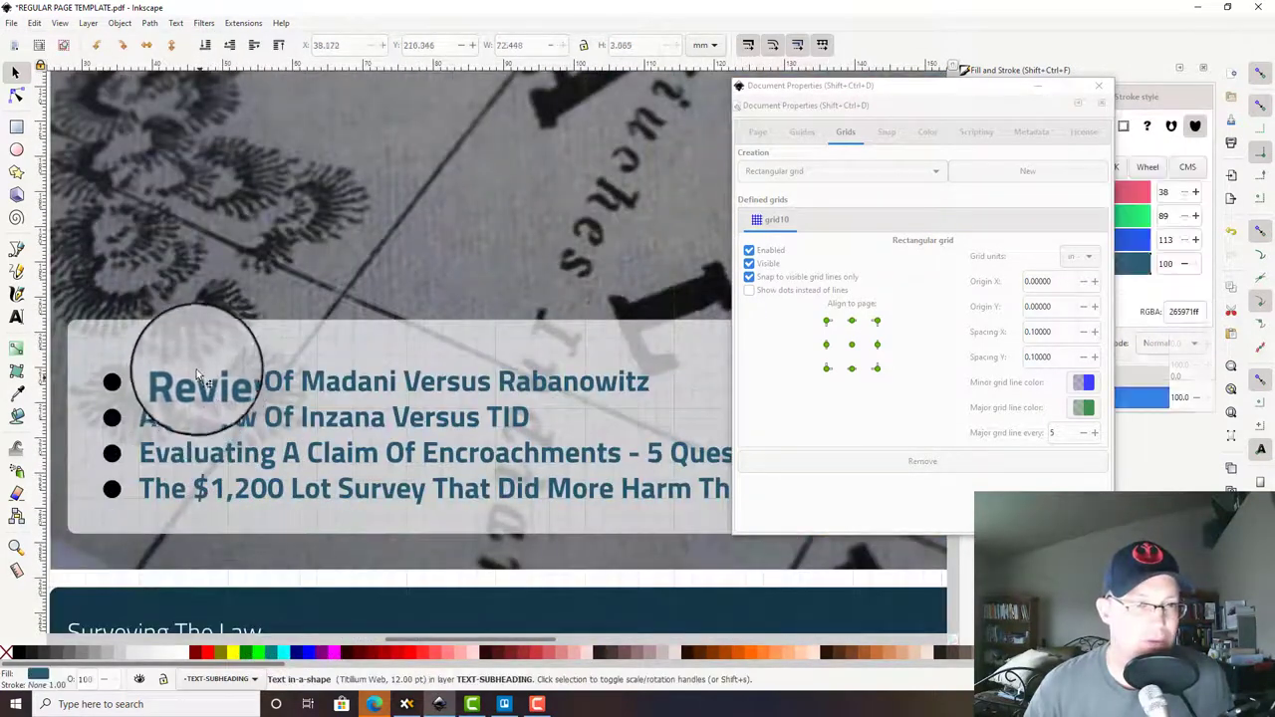
left_click(227, 419, "shift")
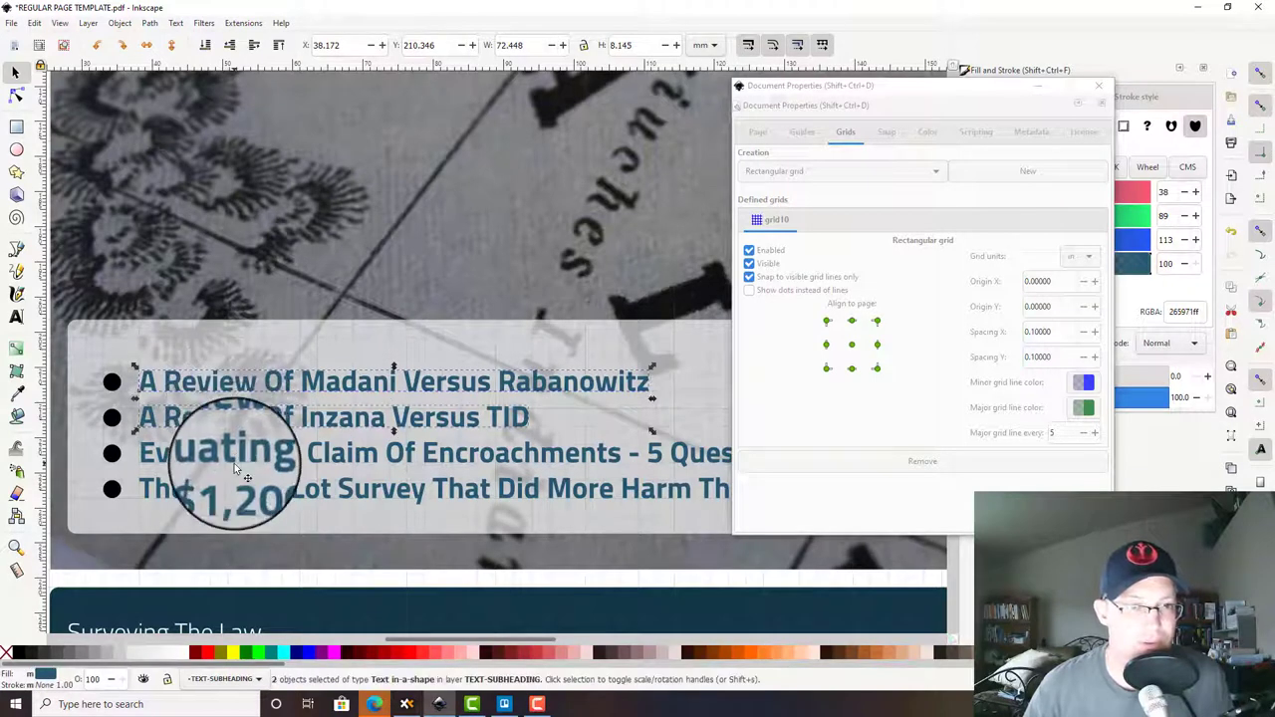
left_click(235, 465, "shift")
left_click(242, 461, "shift")
left_click(242, 491, "shift")
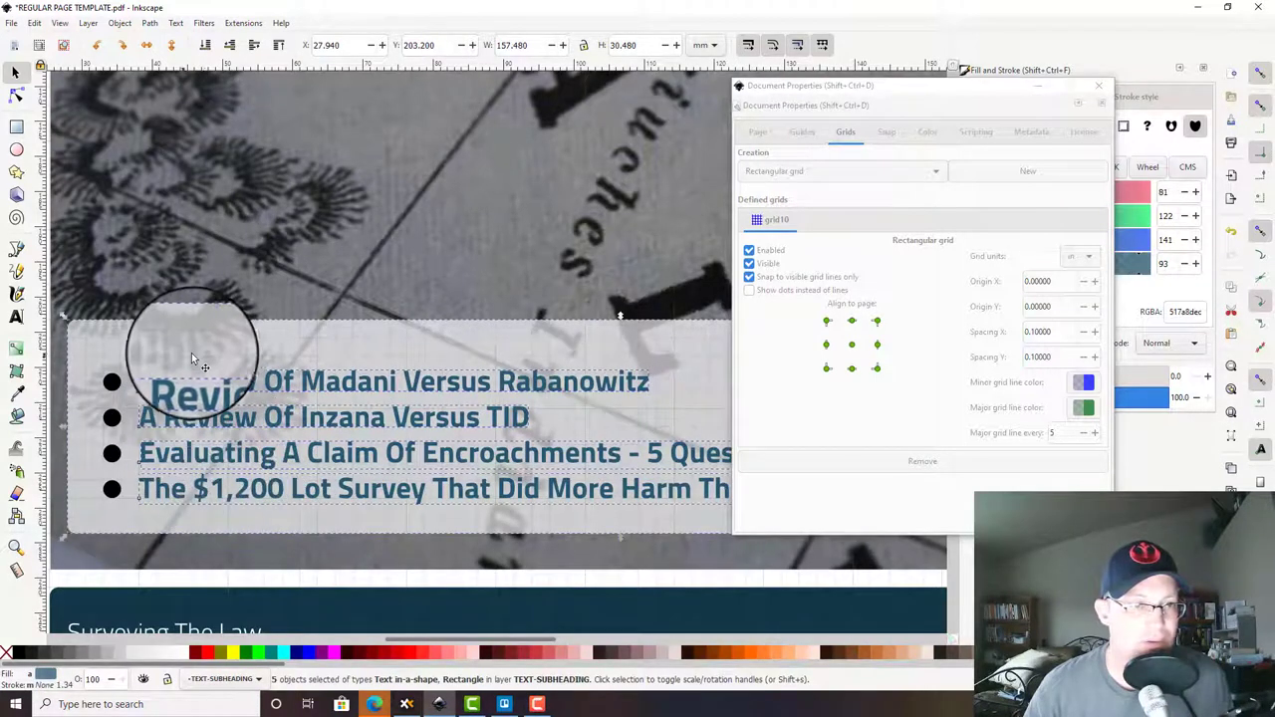
left_click(191, 353, "shift")
left_click(1093, 92)
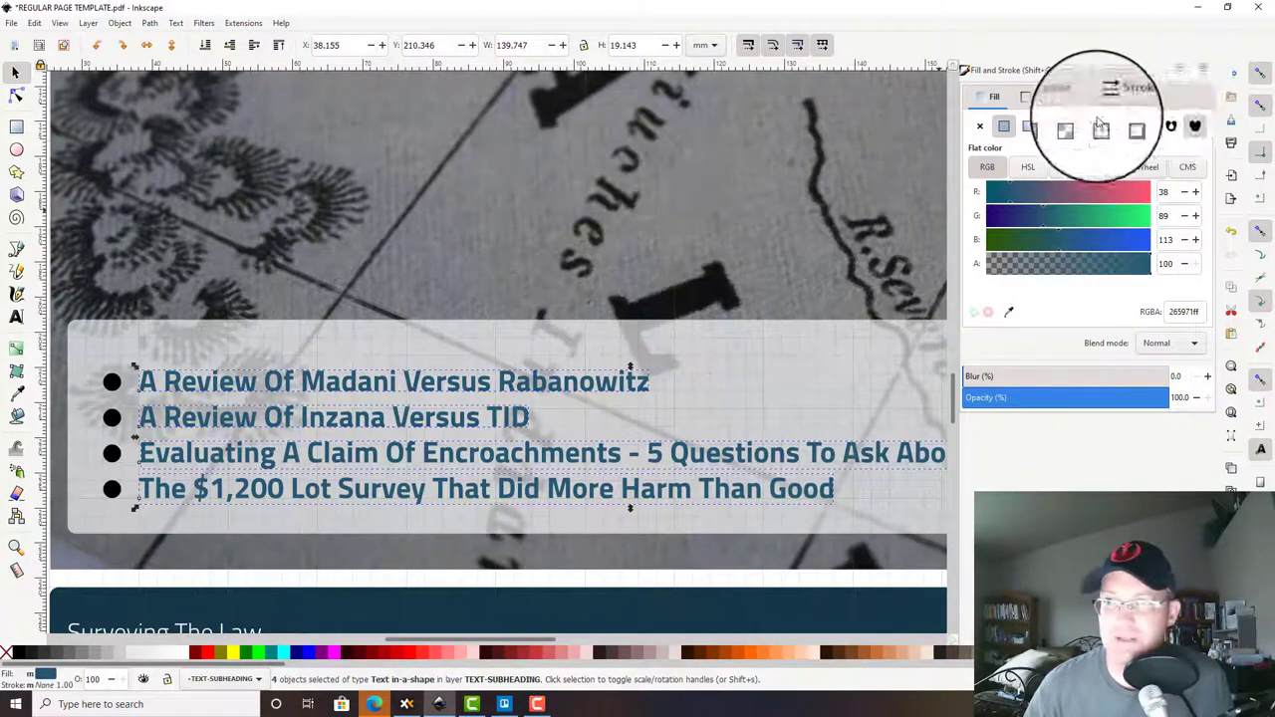
left_click(1203, 68)
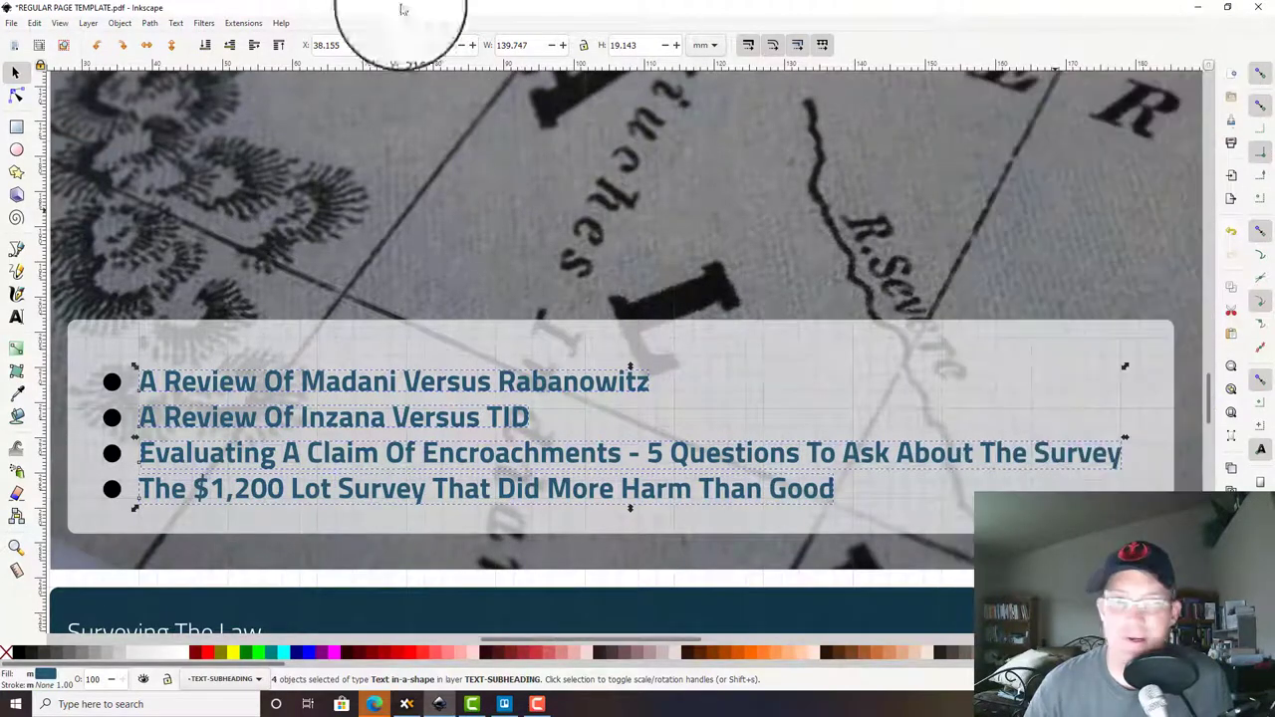
left_click(175, 25)
left_click(204, 36)
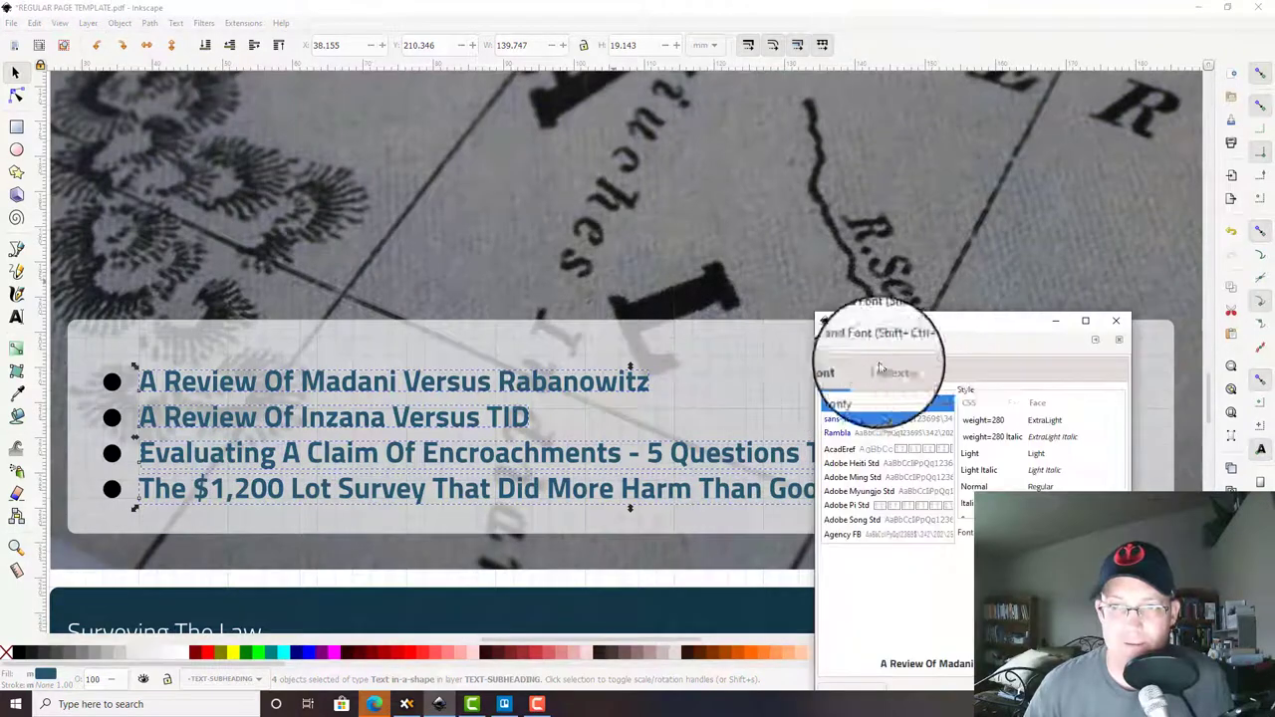
left_click_drag(984, 324, 976, 194)
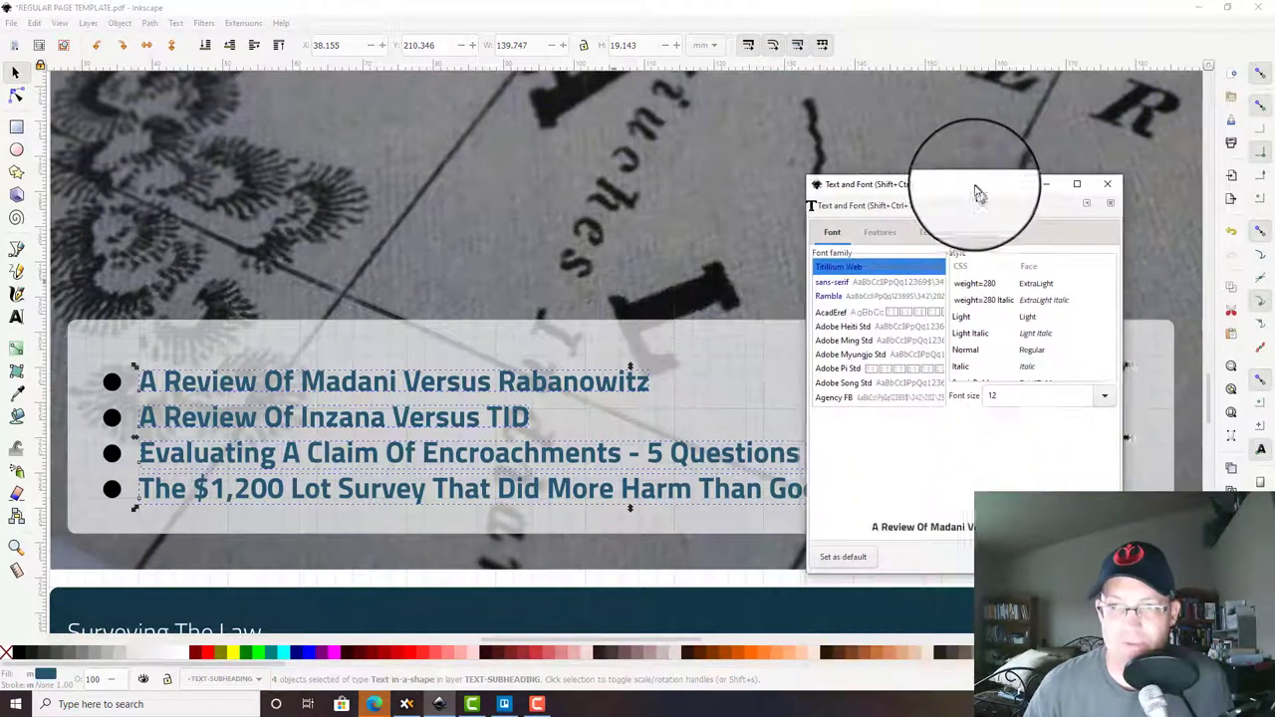
left_click(1026, 333)
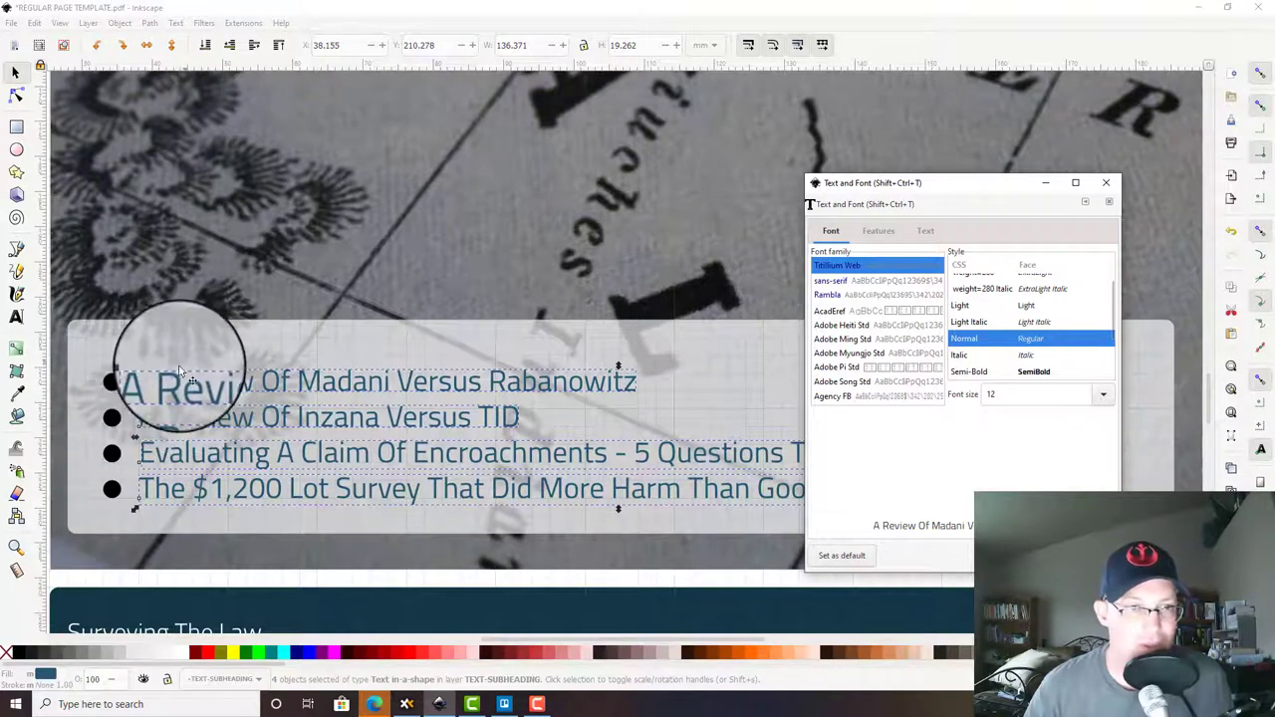
Step: Place a duplicate of the first article title one line above the list, starting at the bullets' left edge
left_click(167, 379)
left_click(147, 284)
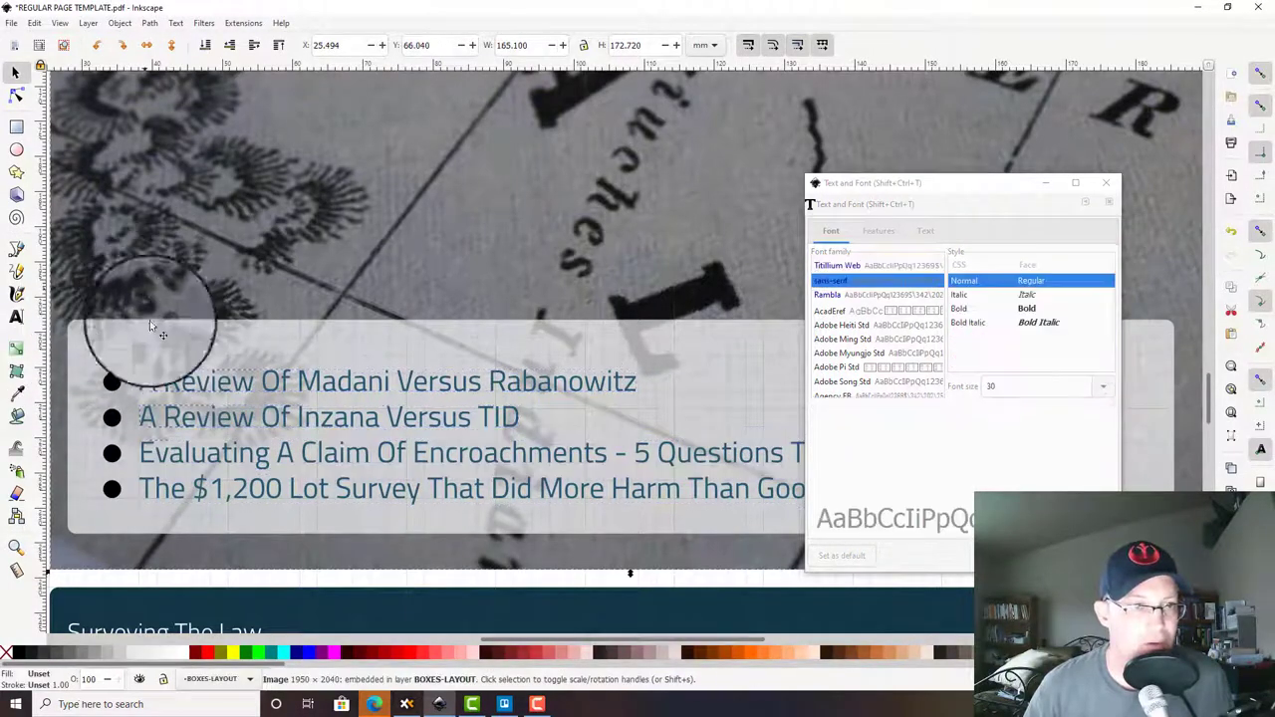
left_click(179, 384)
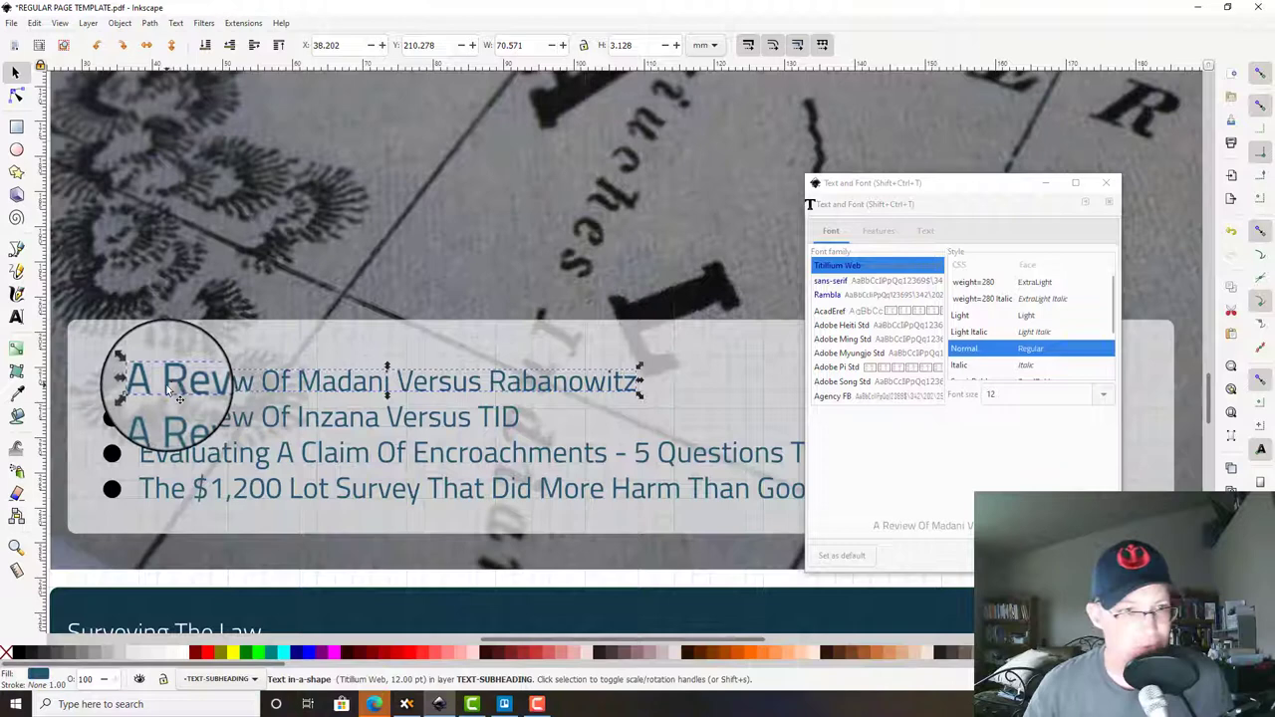
left_click_drag(177, 396, 143, 359)
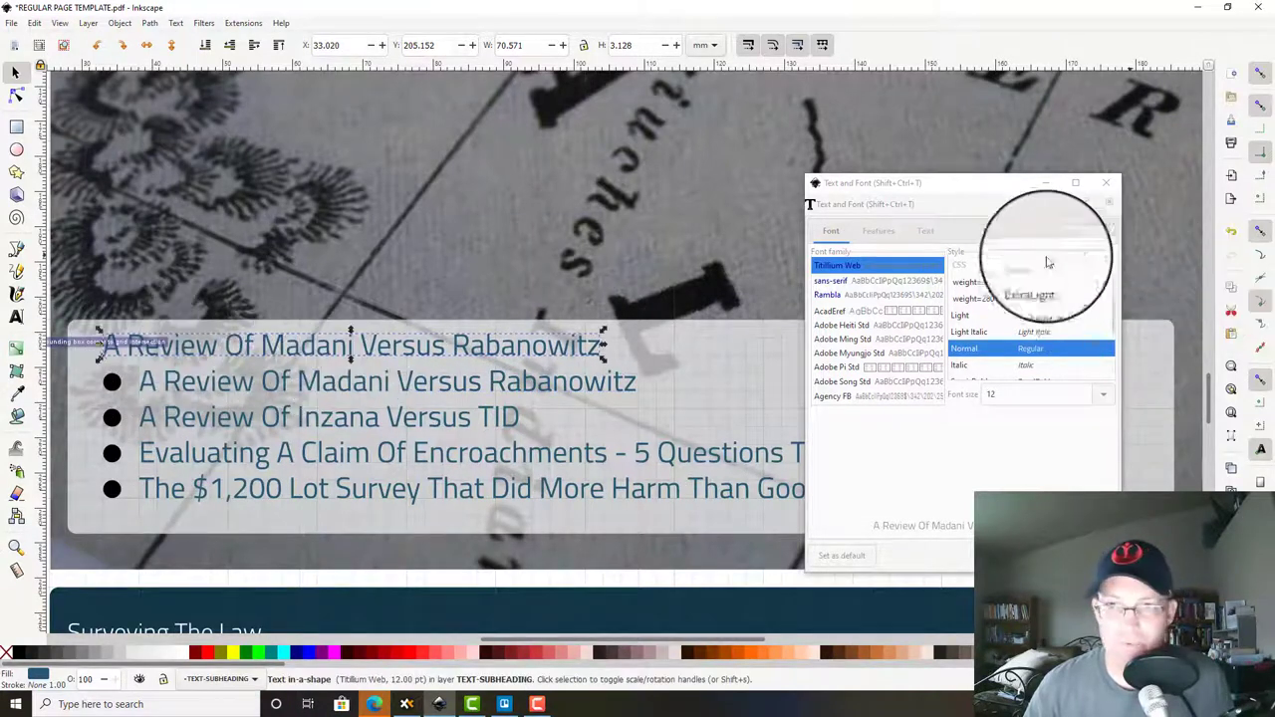
Step: Replace the duplicated title's text with "In This Issue:"
left_click(924, 232)
key("ctrl+a")
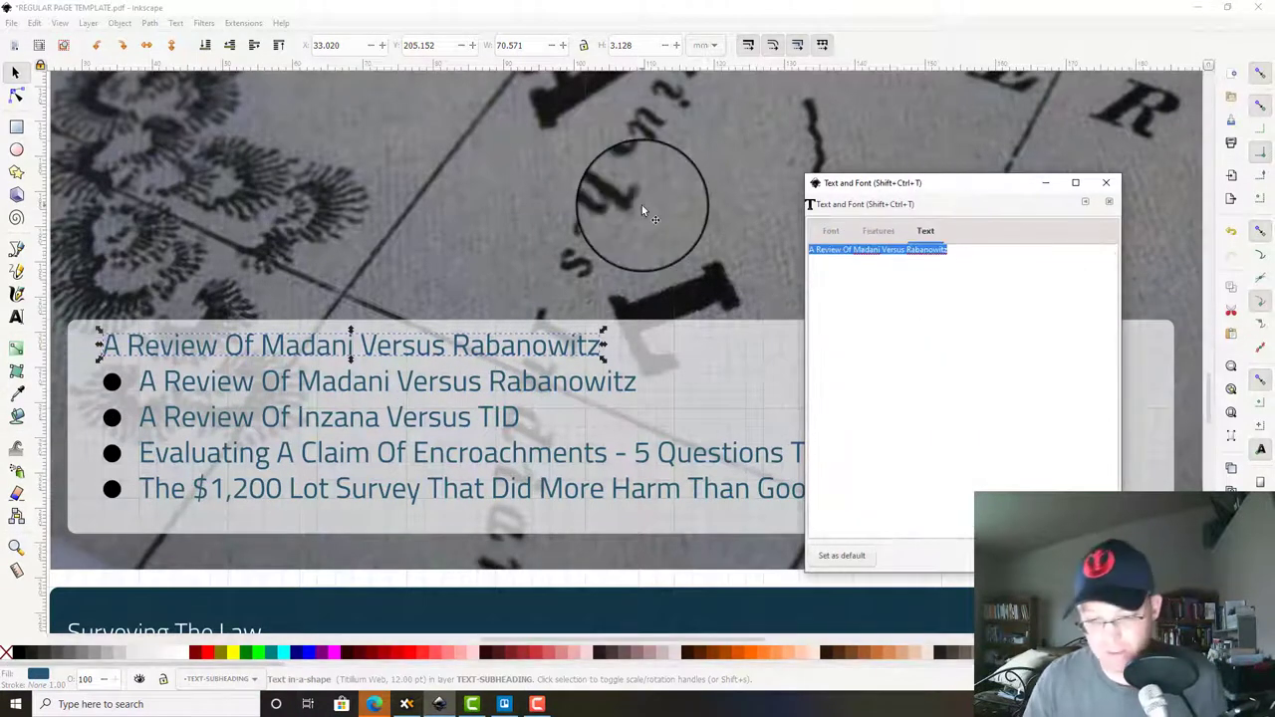
type("In This")
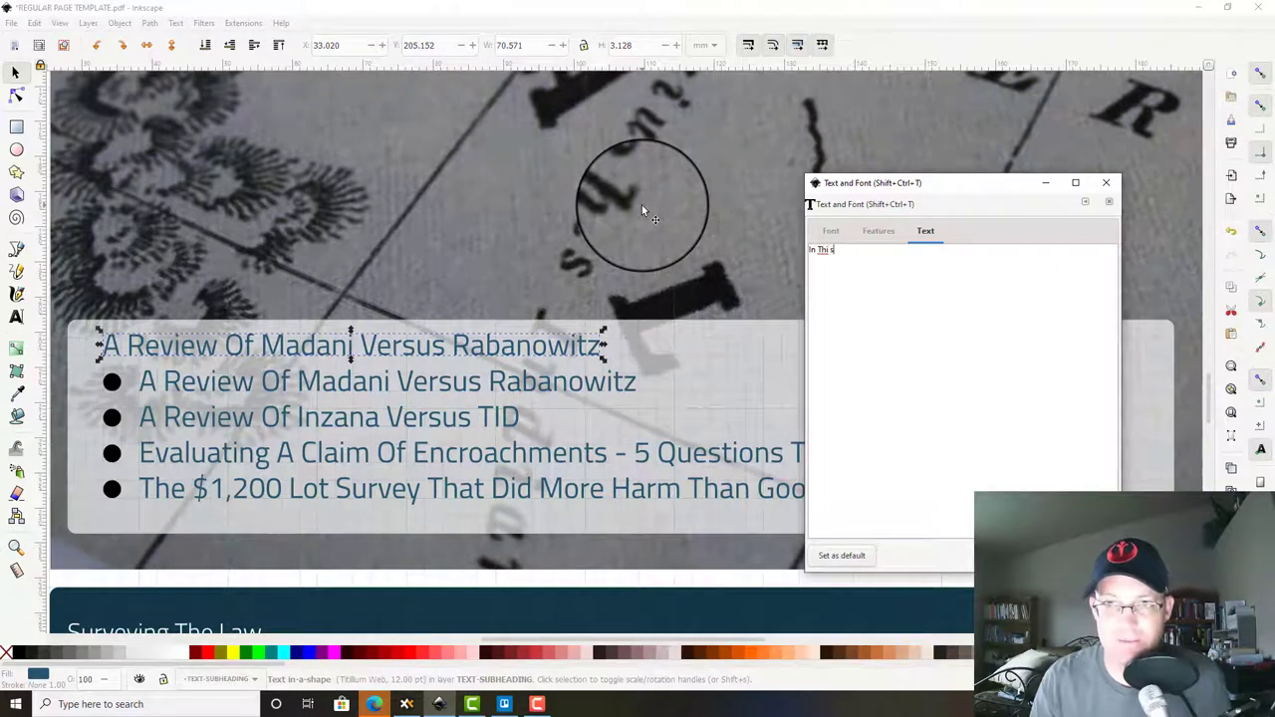
type(" Issu")
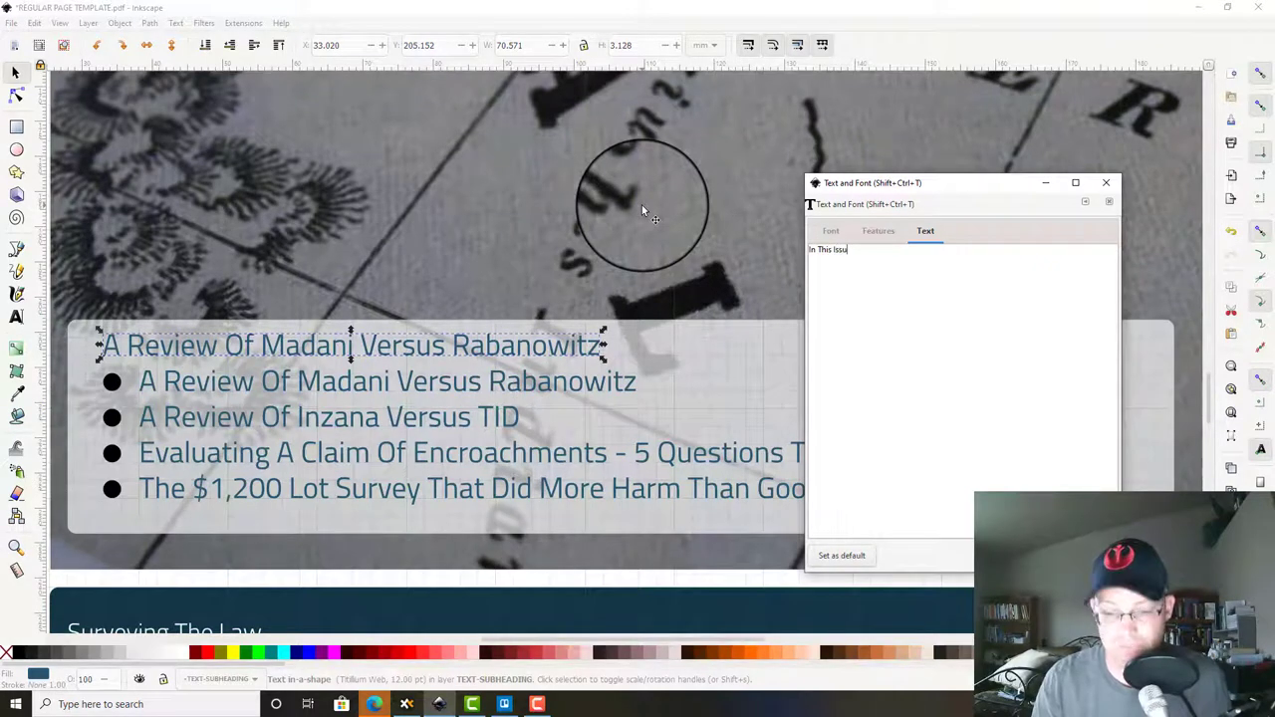
type("e:")
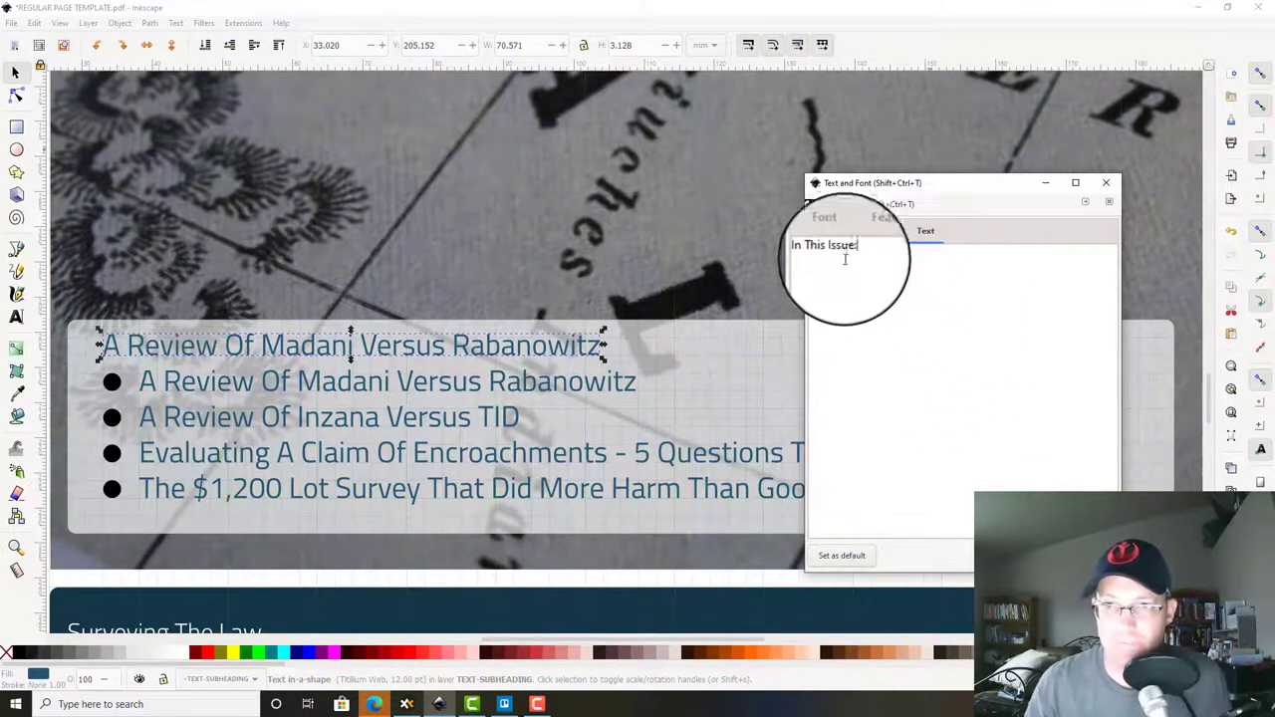
Step: Apply the new heading text with the SemiBold style, close the text settings and deselect everything
left_click(831, 231)
scroll(982, 299, "down", 1)
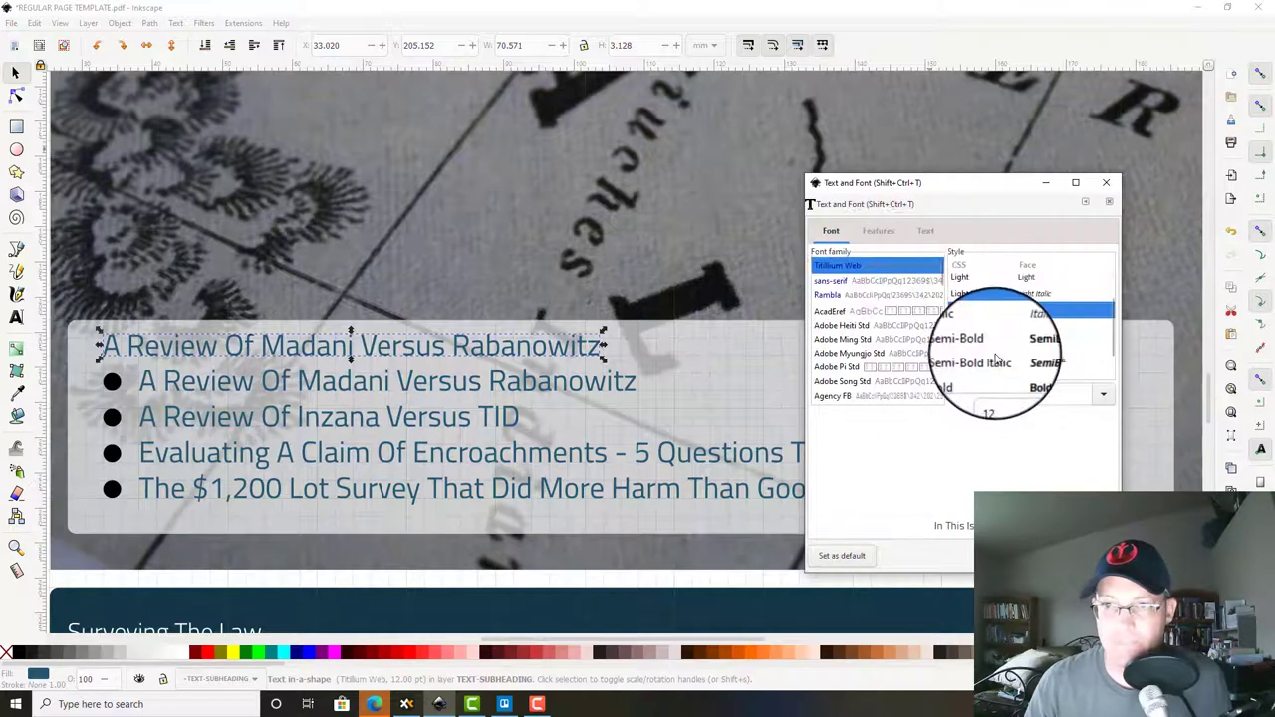
left_click(987, 342)
left_click(1050, 553)
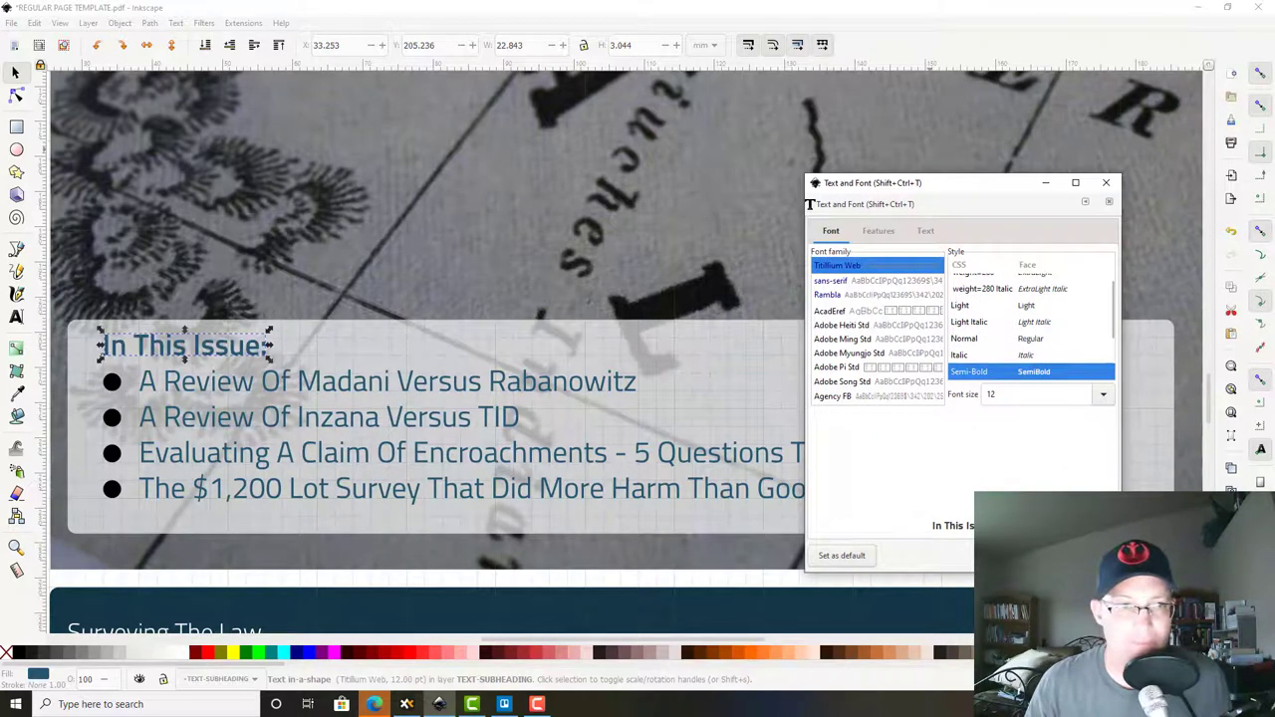
left_click(1106, 182)
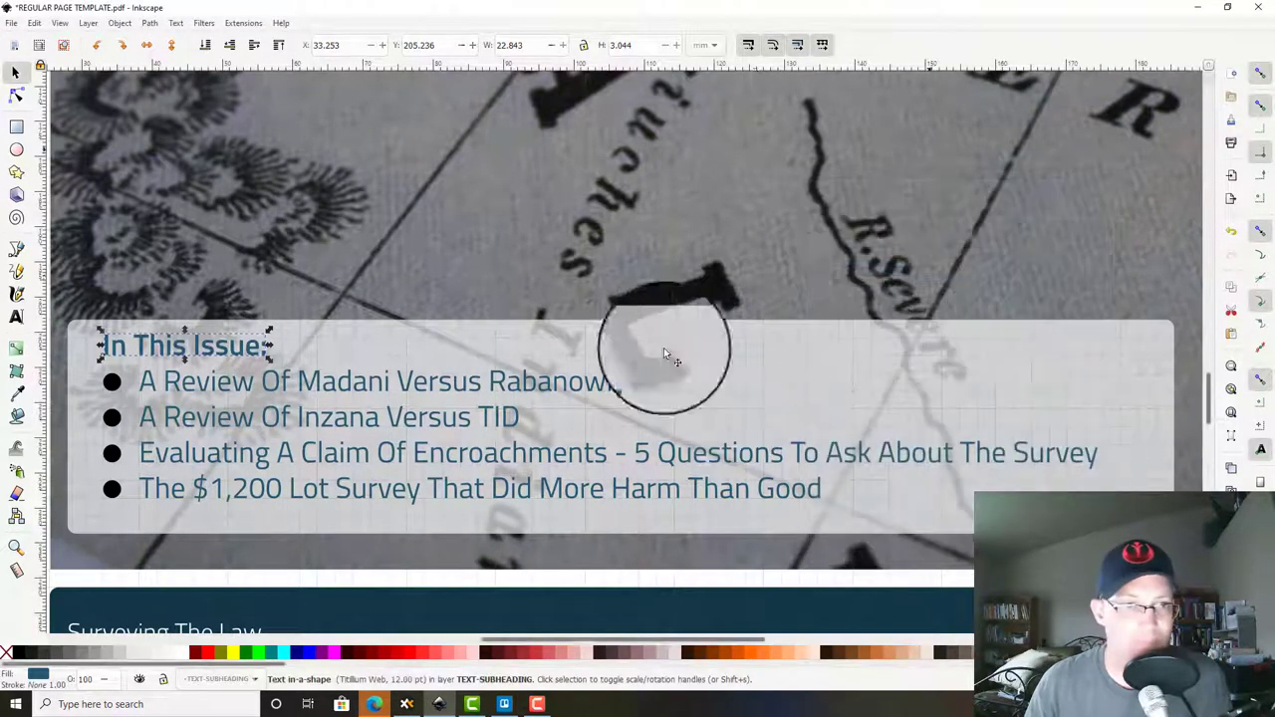
left_click(759, 269)
scroll(764, 257, "down", 2)
left_click(1035, 308)
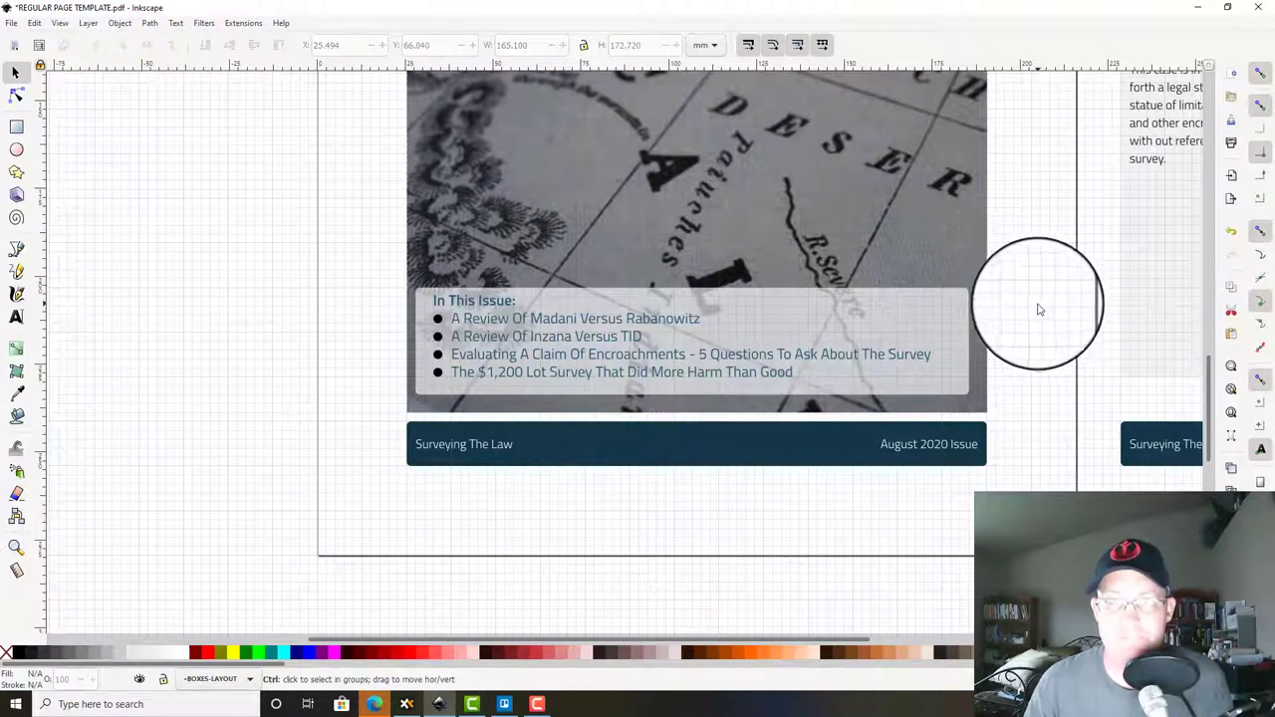
Step: Delete all the article template objects lying outside the page beside the cover
scroll(1036, 309, "down", 2)
left_click_drag(1036, 309, 771, 440)
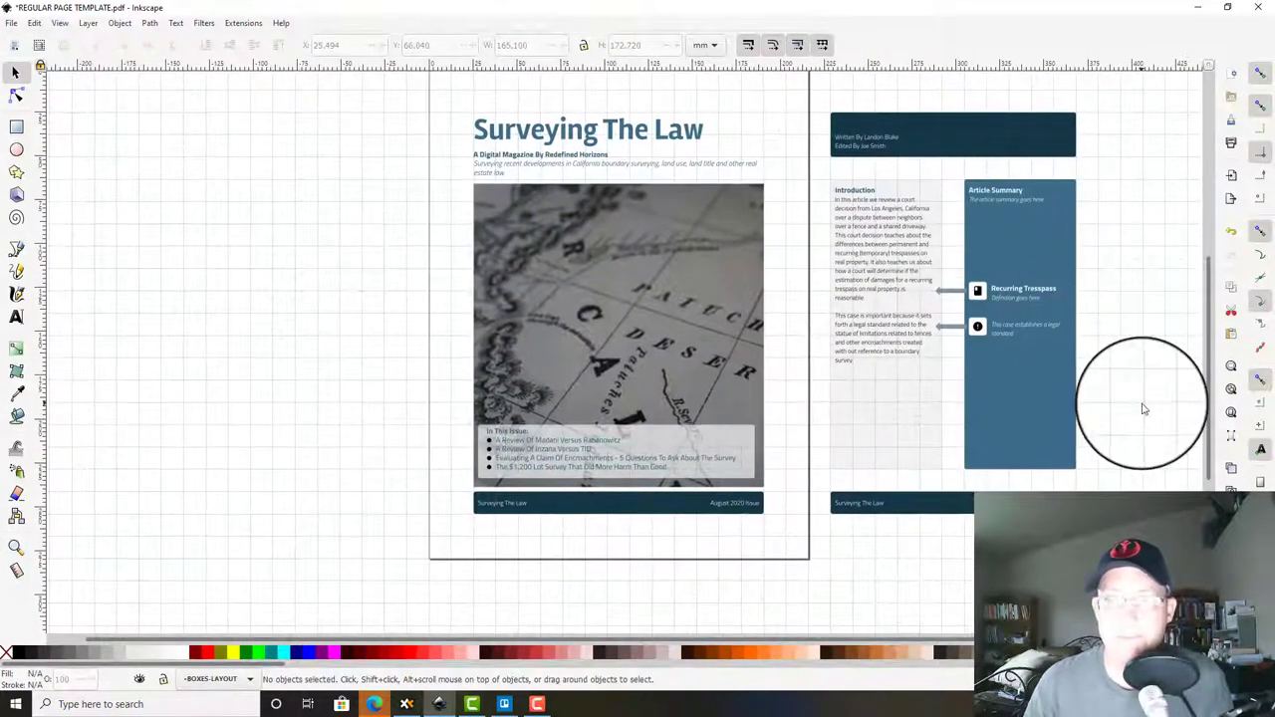
left_click_drag(1109, 533, 825, 107)
key("Delete")
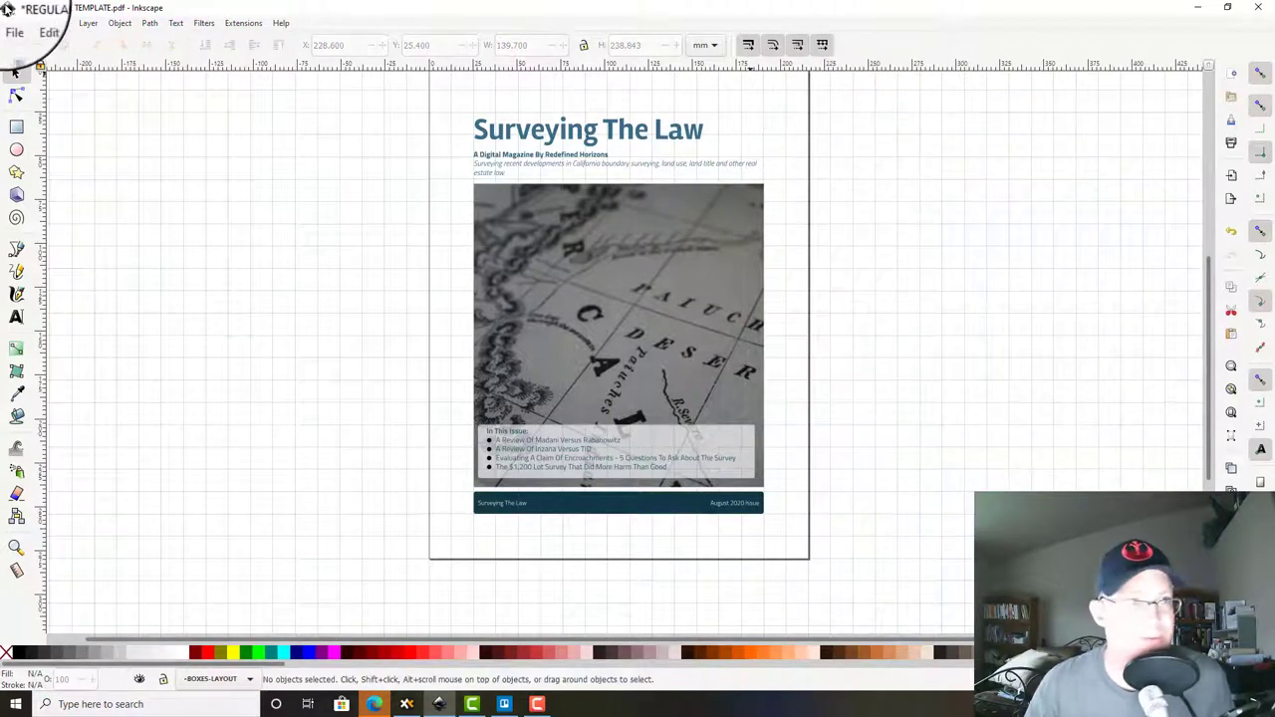
left_click(14, 24)
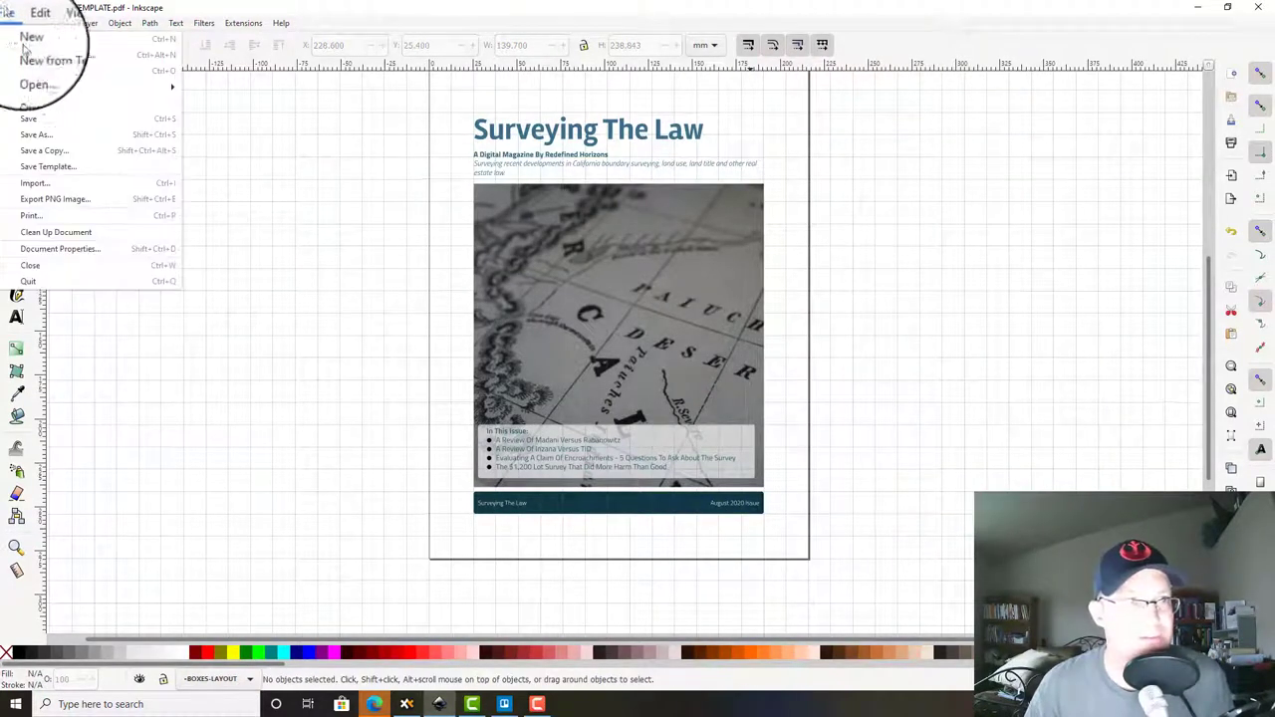
left_click(35, 121)
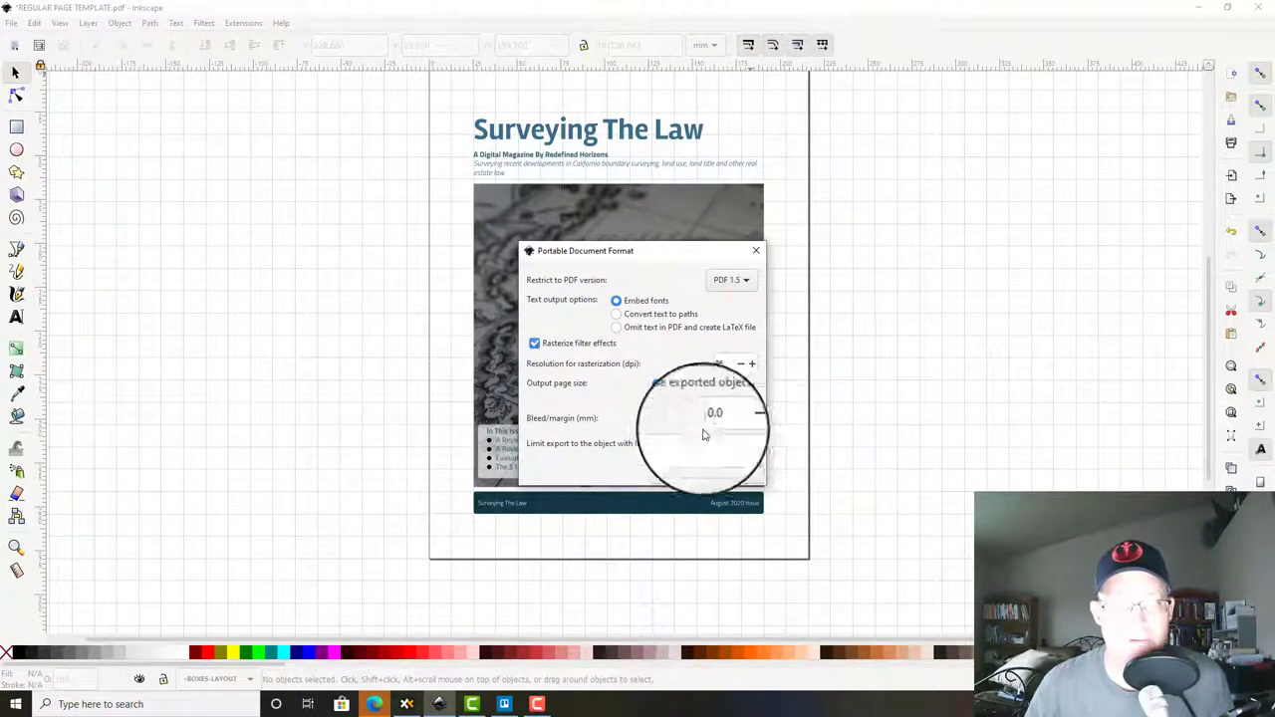
left_click(687, 472)
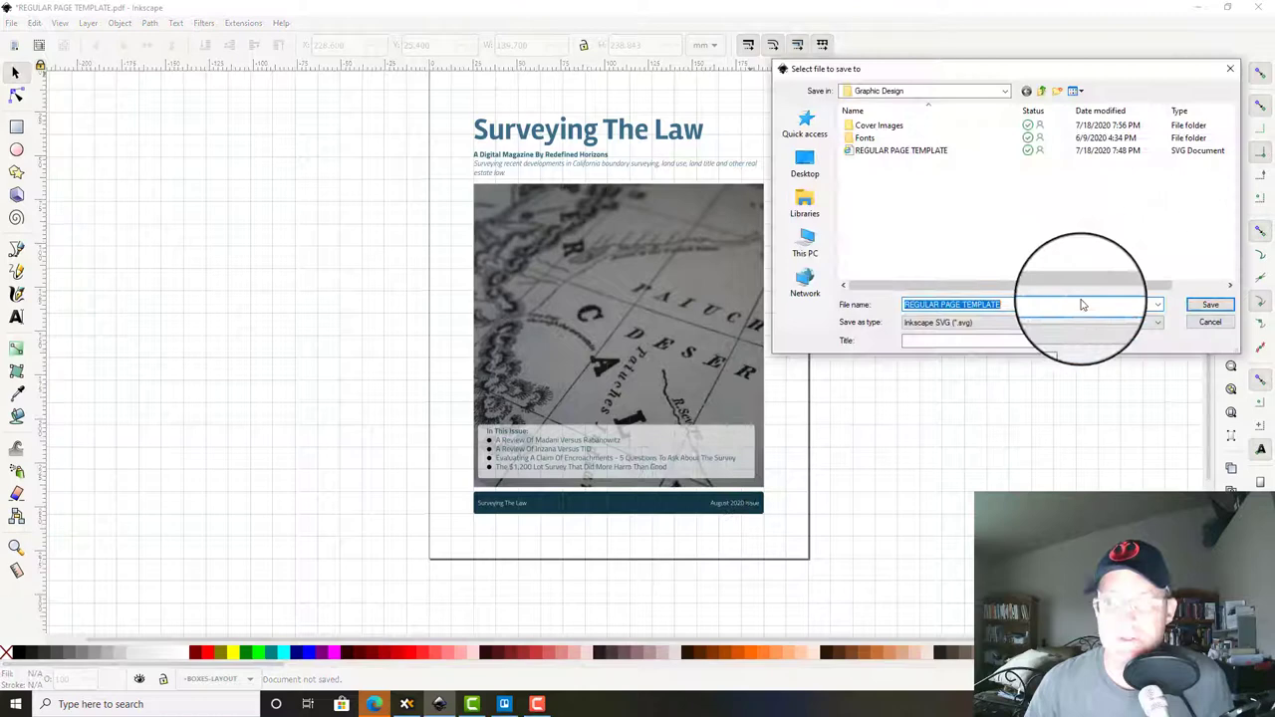
Step: Save the document as an Inkscape SVG named COVER PAGE TEMPLATE in the Graphic Design folder
left_click(959, 304)
left_click_drag(940, 304, 854, 288)
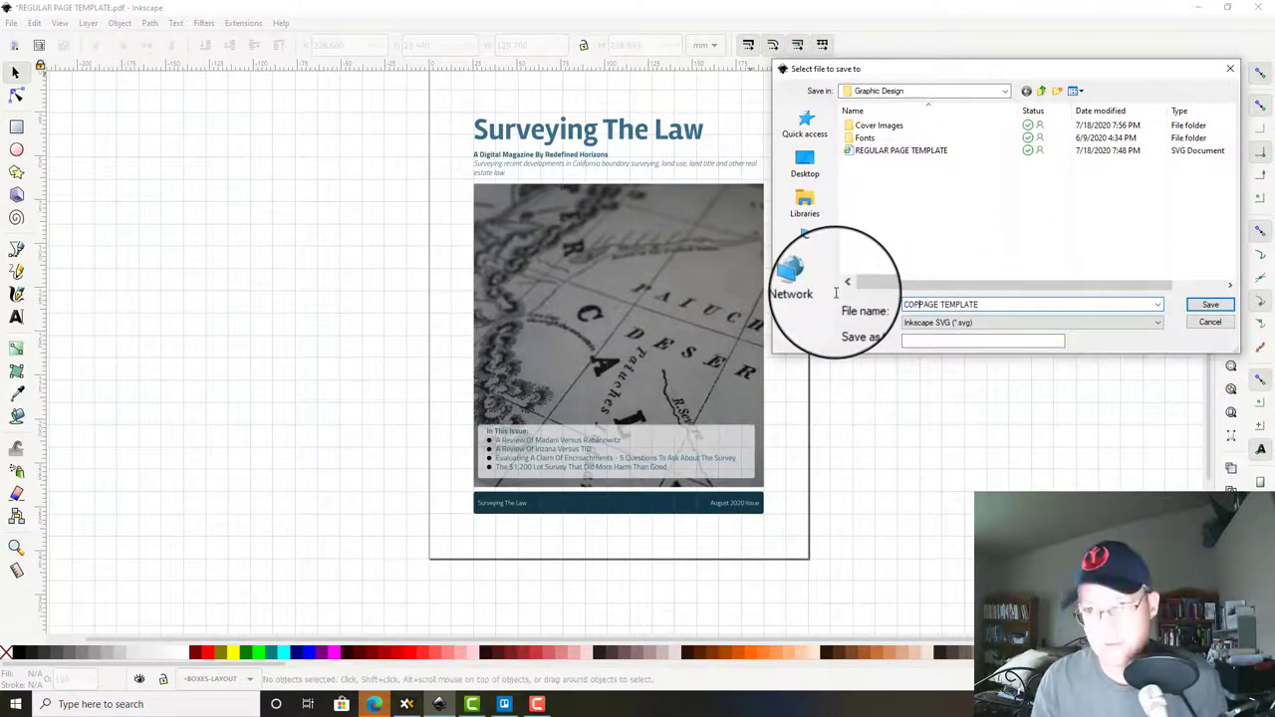
left_click(1210, 304)
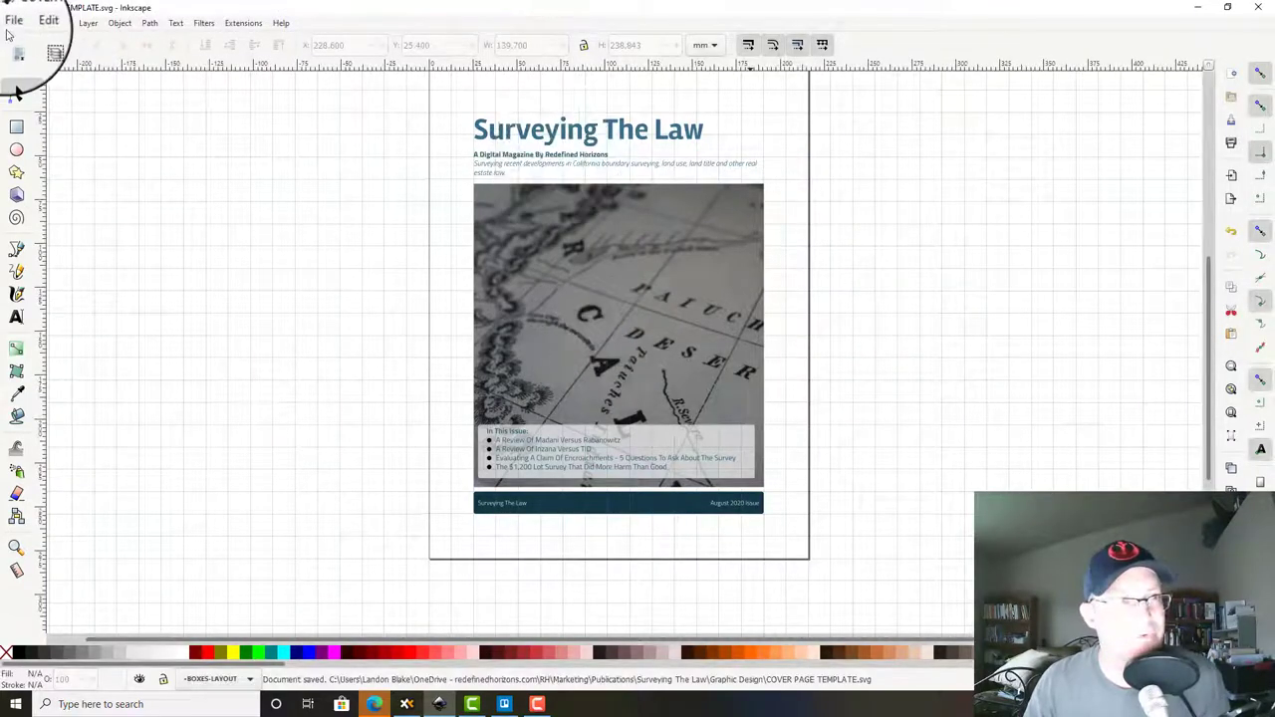
Step: Save the cover page as a PDF named COVER PAGE TEMPLATE, accepting the default PDF options
left_click(10, 24)
left_click(40, 134)
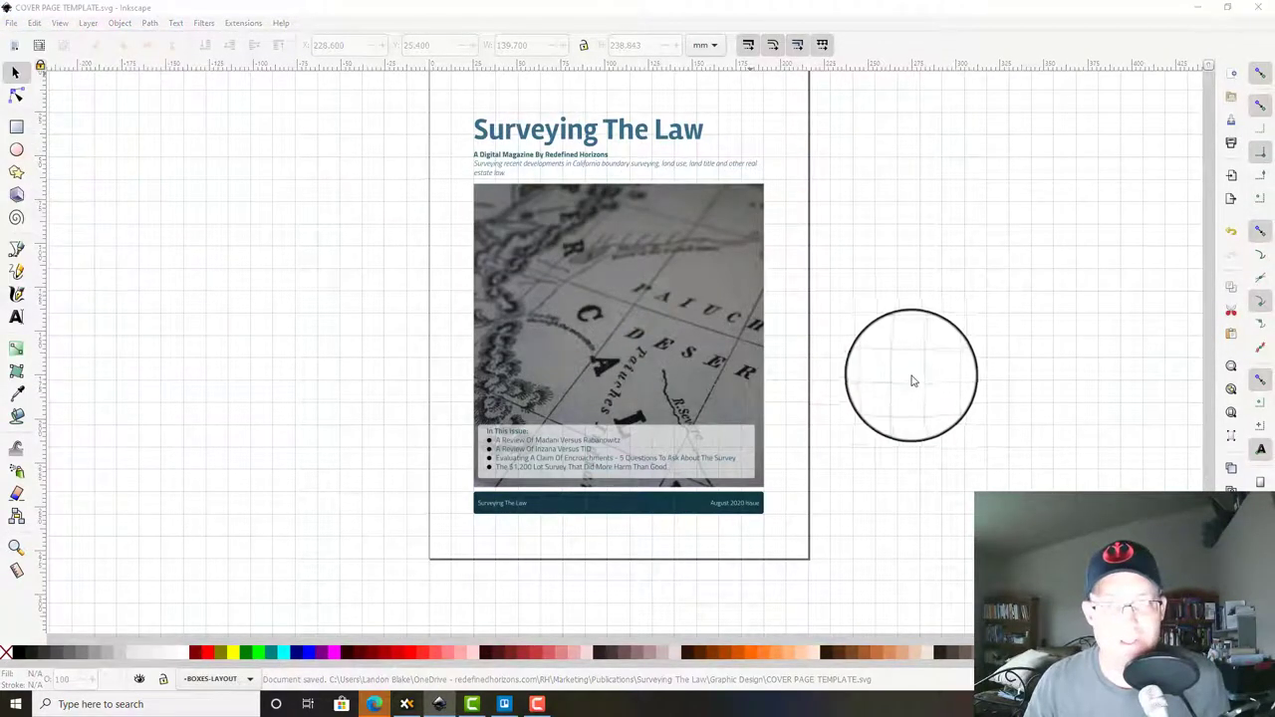
key("ctrl+shift+s")
left_click(1062, 323)
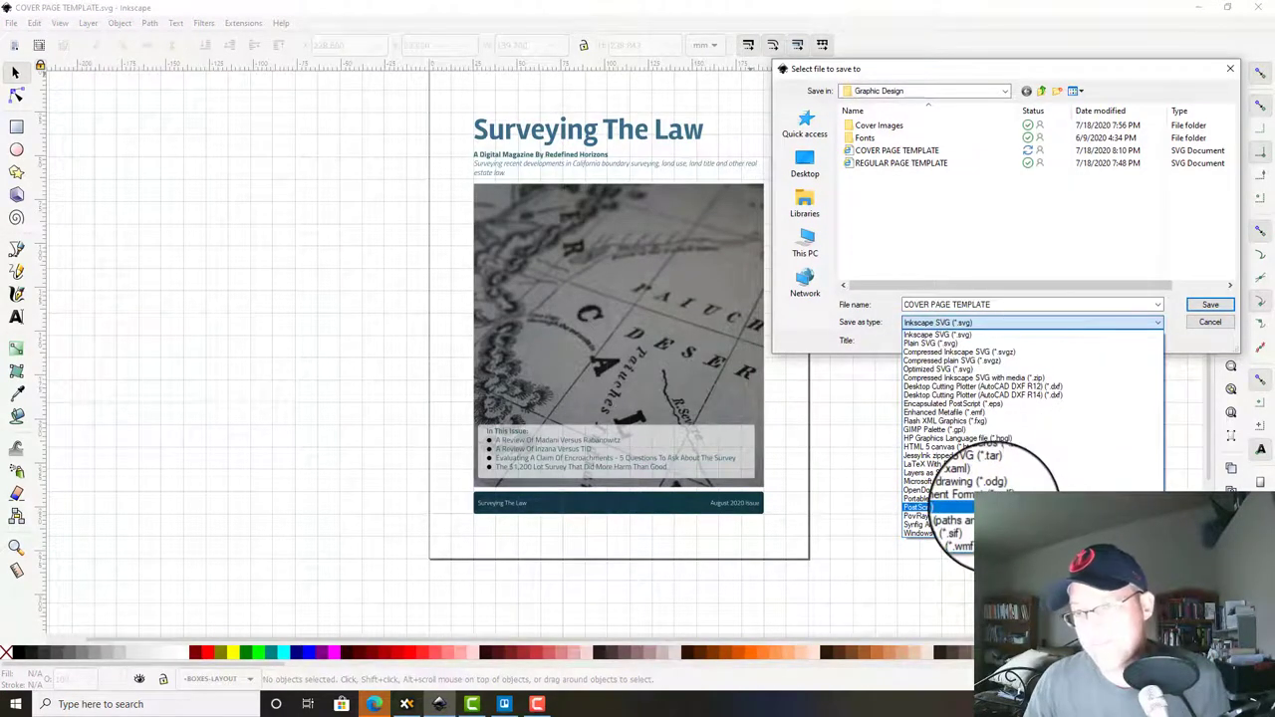
left_click(942, 498)
left_click(1205, 305)
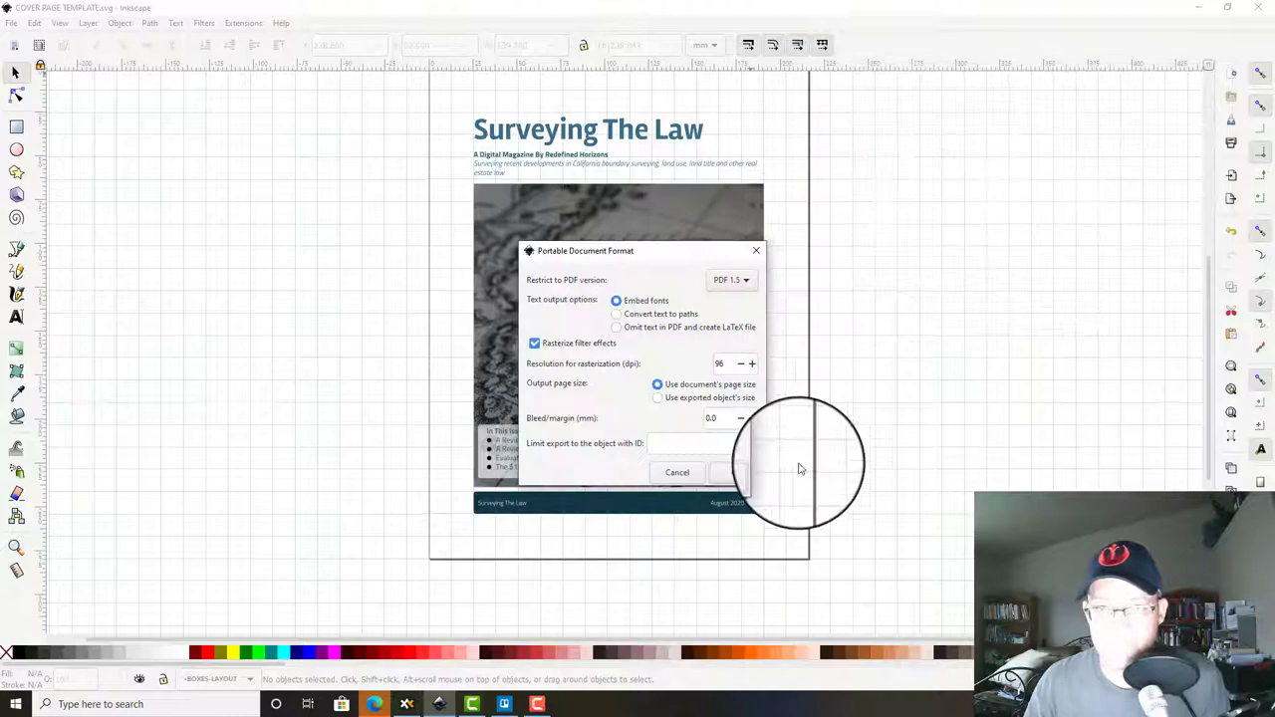
left_click(738, 475)
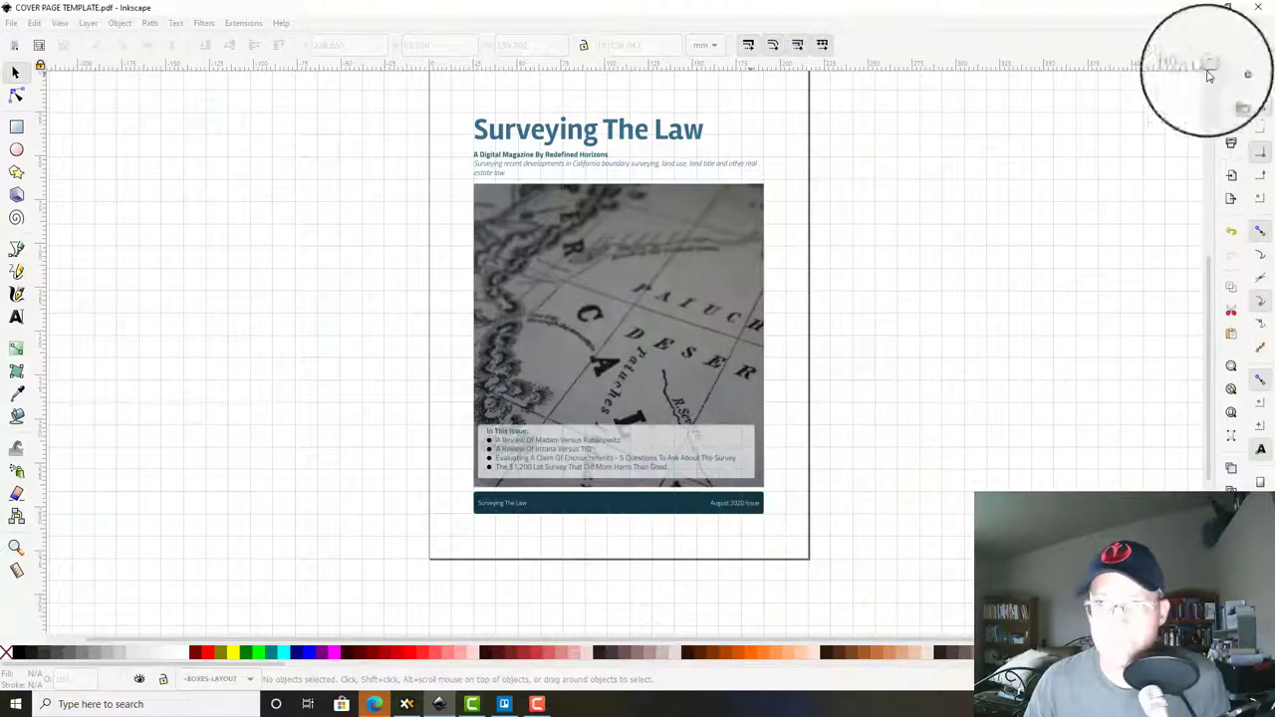
Step: Close Inkscape, switch to XYplorer and open COVER PAGE TEMPLATE.pdf from the Graphic Design folder
left_click(1257, 10)
left_click(528, 401)
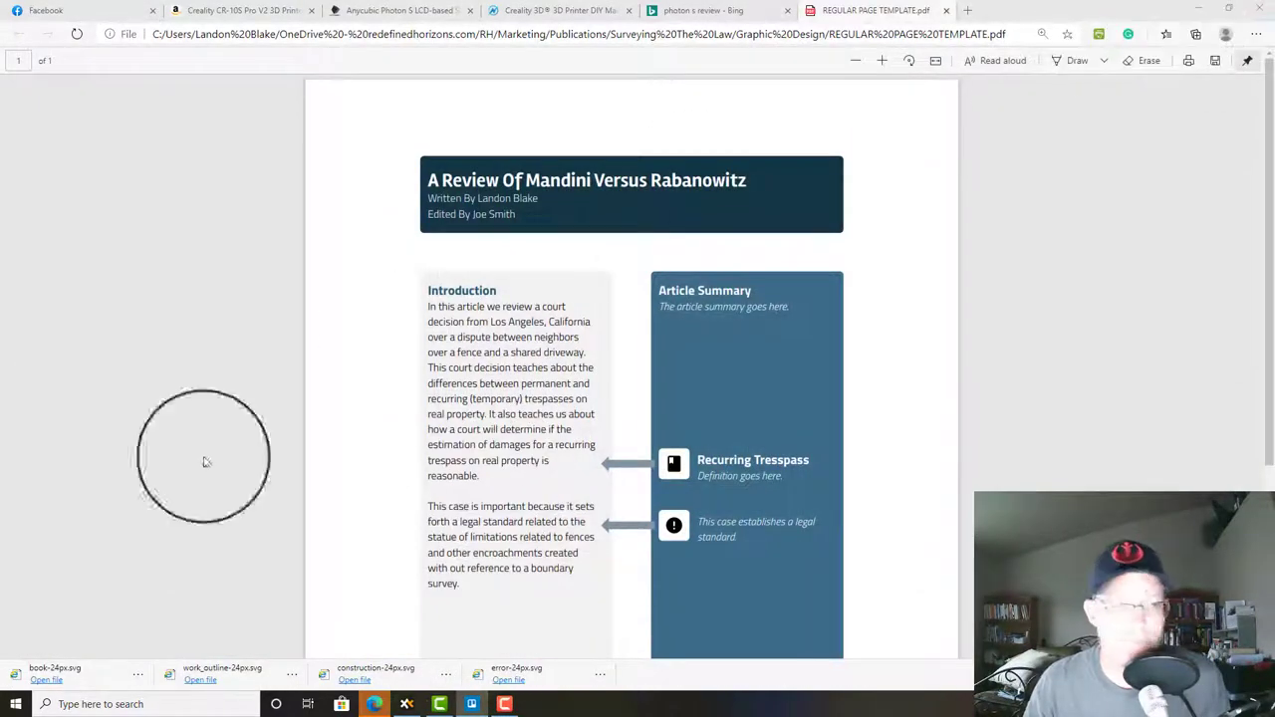
left_click(407, 704)
double_click(862, 207)
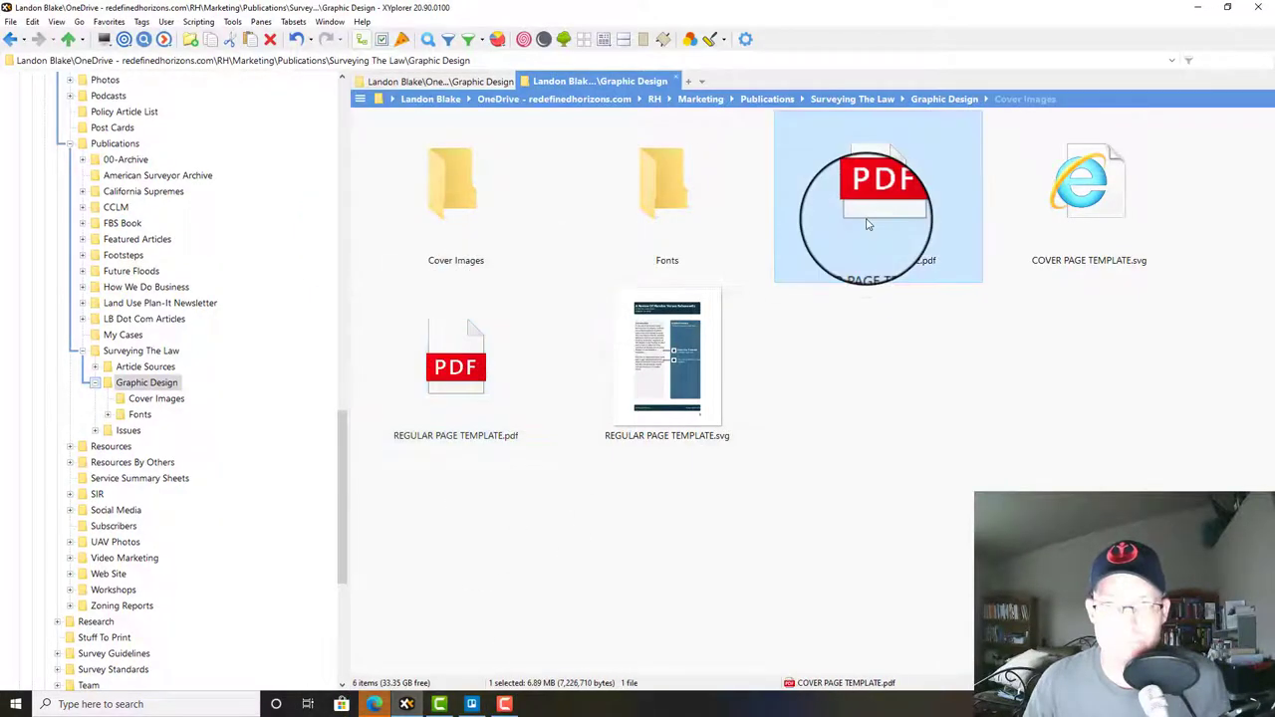
Step: Examine the exported cover page from title to footer, and close the cover and regular page template PDFs
scroll(782, 276, "down", 2)
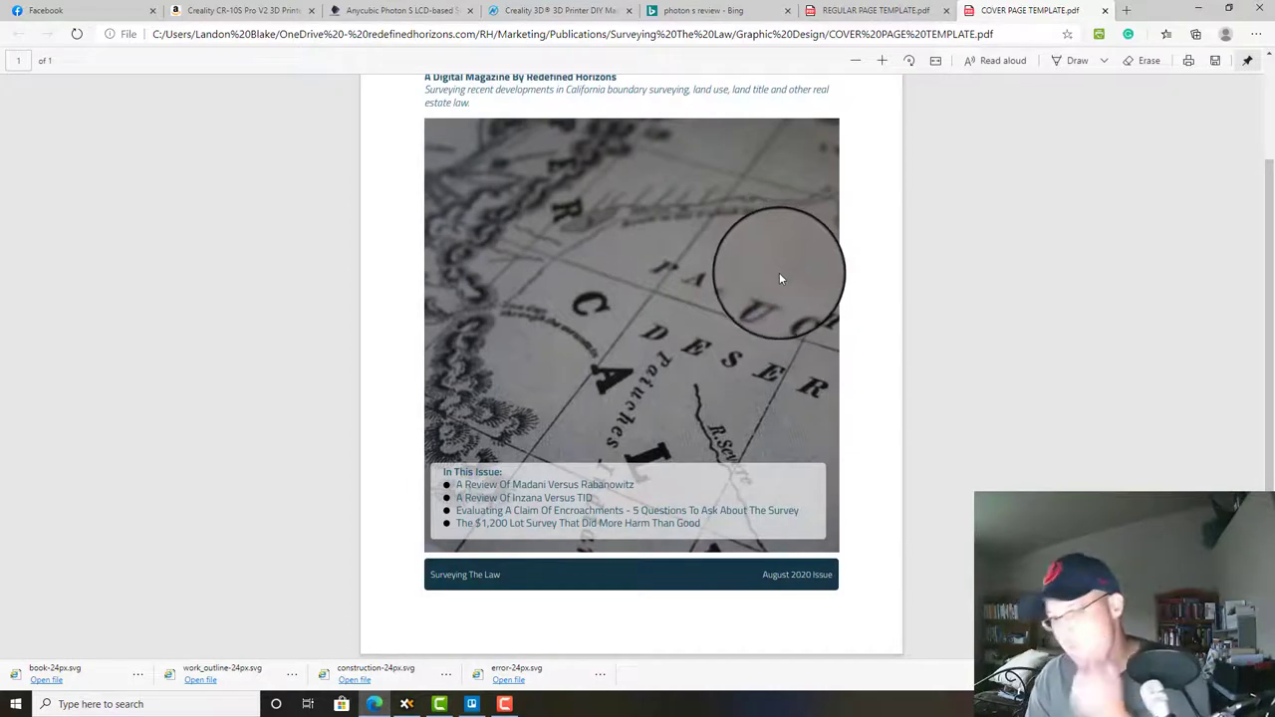
scroll(647, 478, "up", 2)
scroll(645, 492, "down", 2)
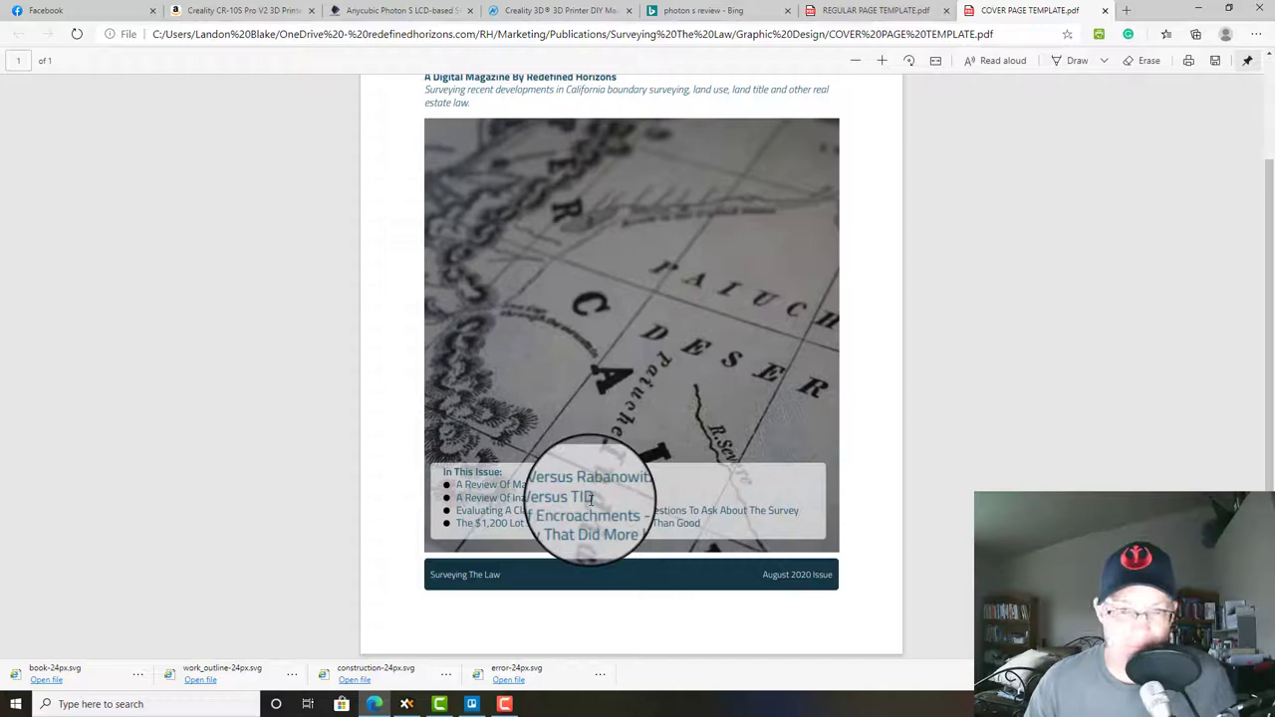
scroll(591, 500, "up", 2)
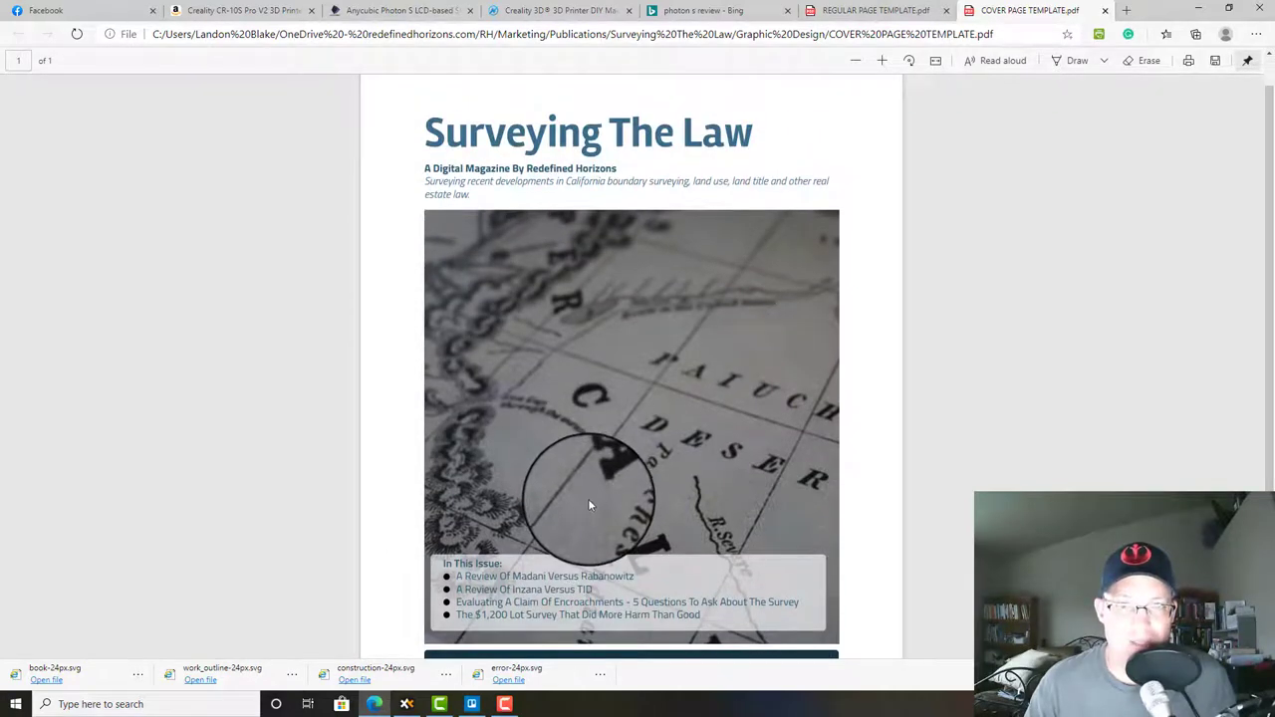
scroll(589, 505, "down", 2)
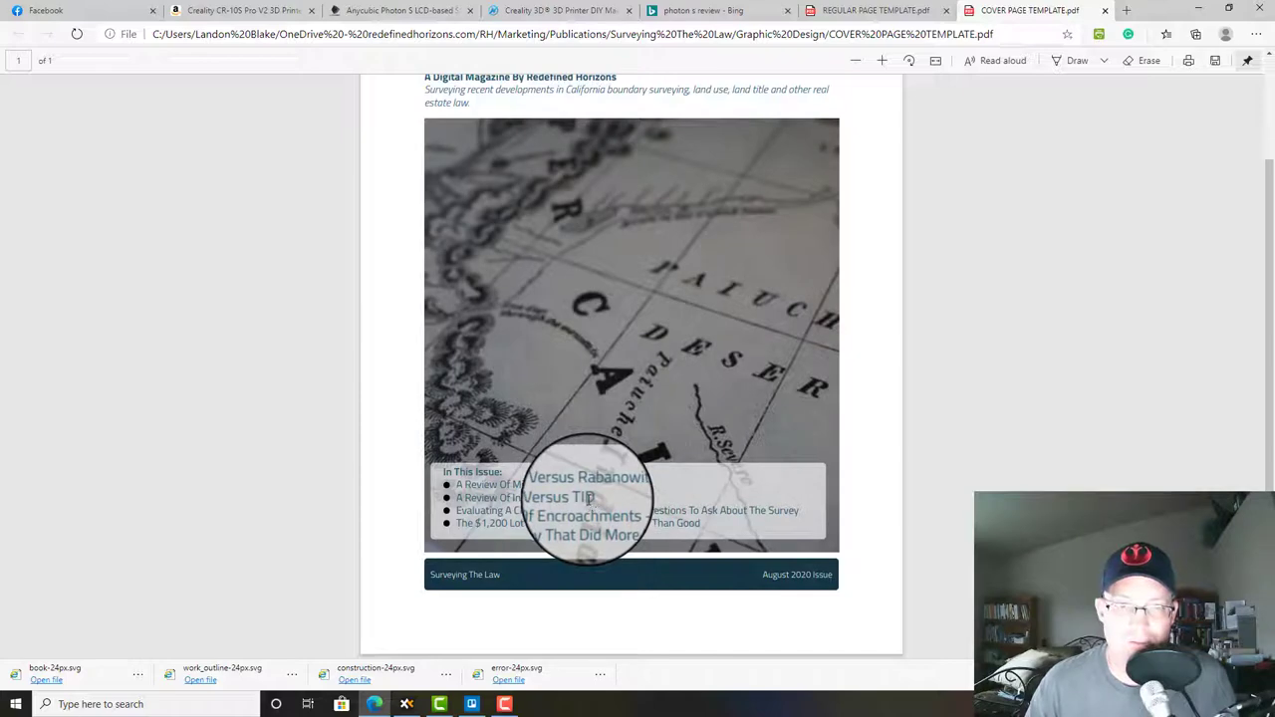
scroll(587, 500, "up", 2)
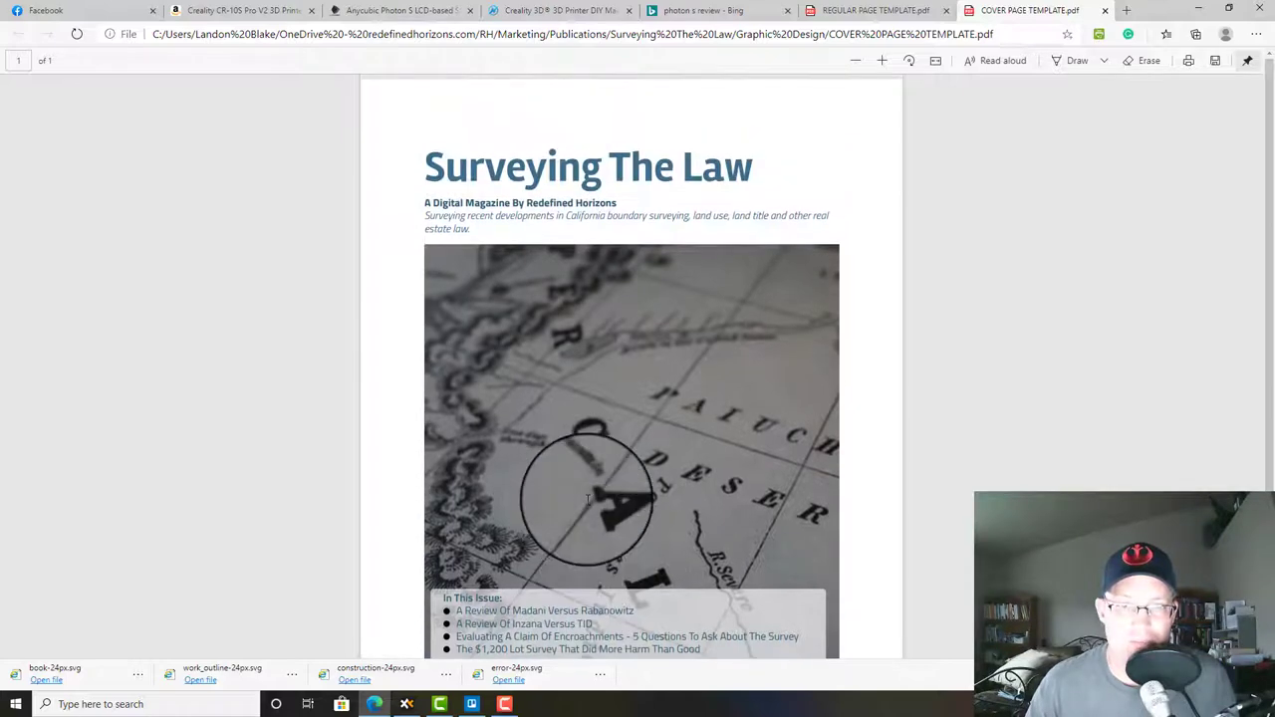
scroll(588, 500, "down", 2)
scroll(586, 500, "up", 2)
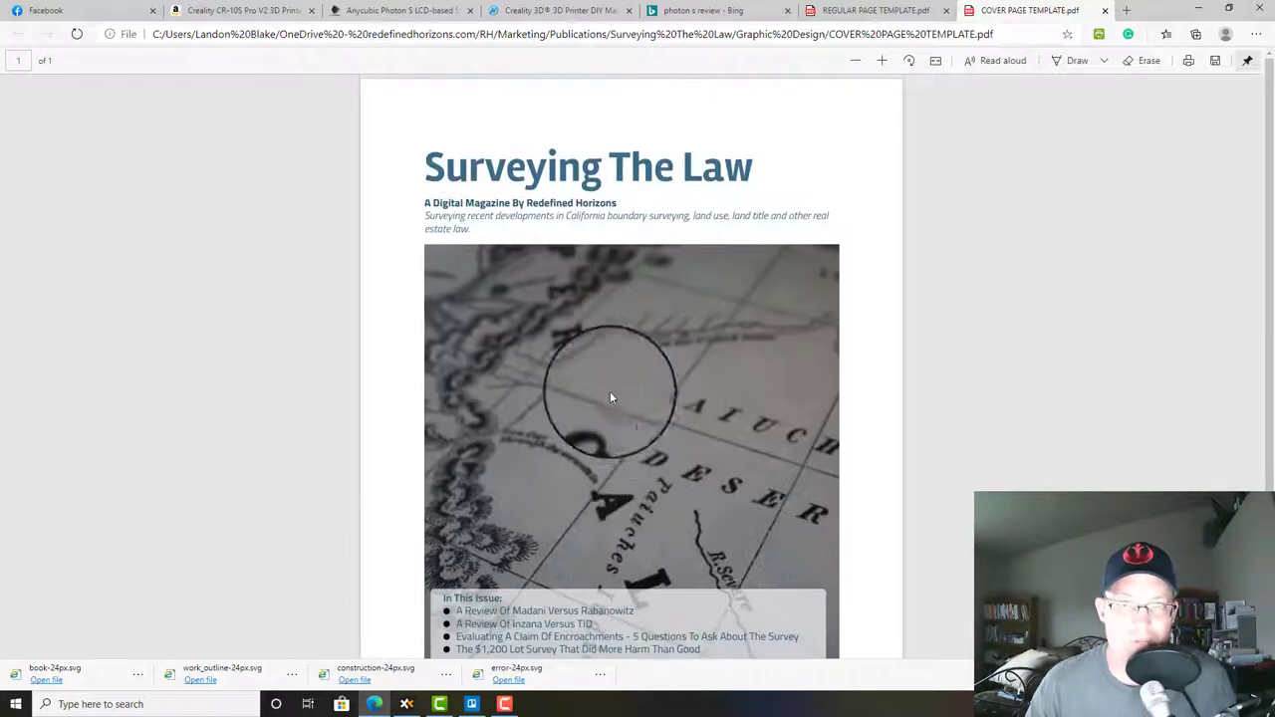
scroll(571, 395, "down", 2)
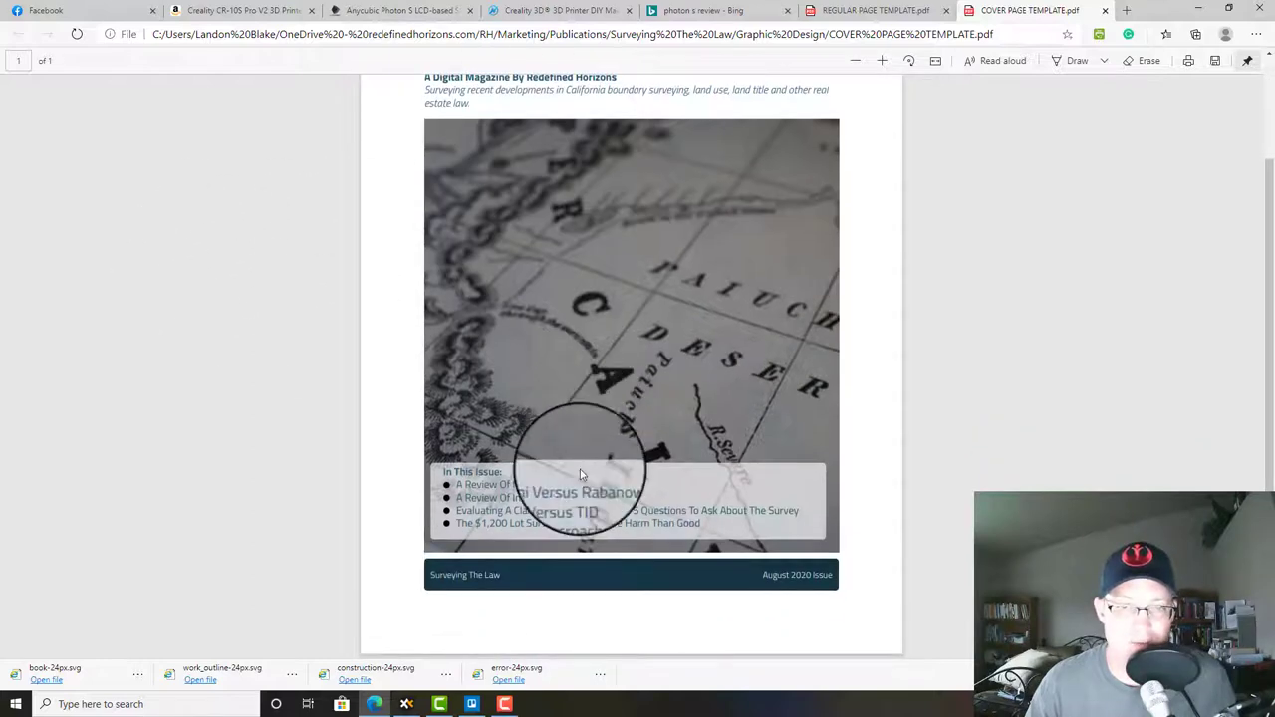
scroll(581, 464, "up", 2)
scroll(1033, 165, "down", 2)
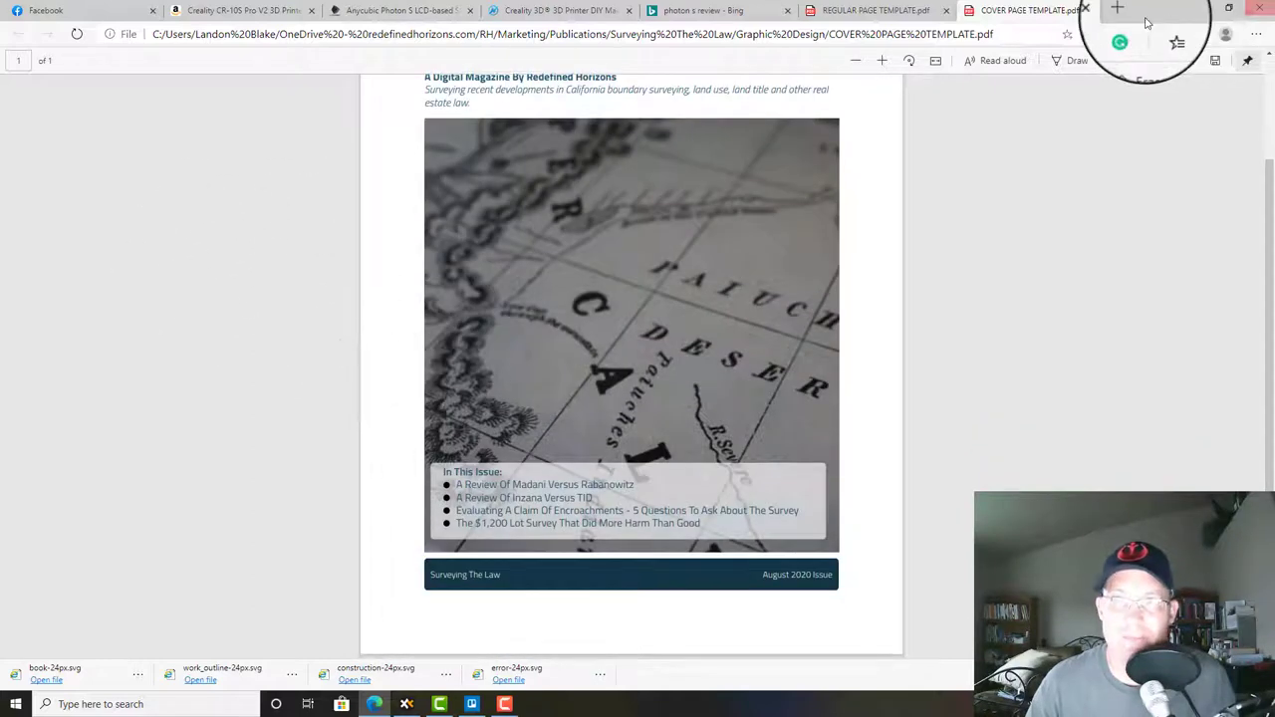
left_click(1107, 11)
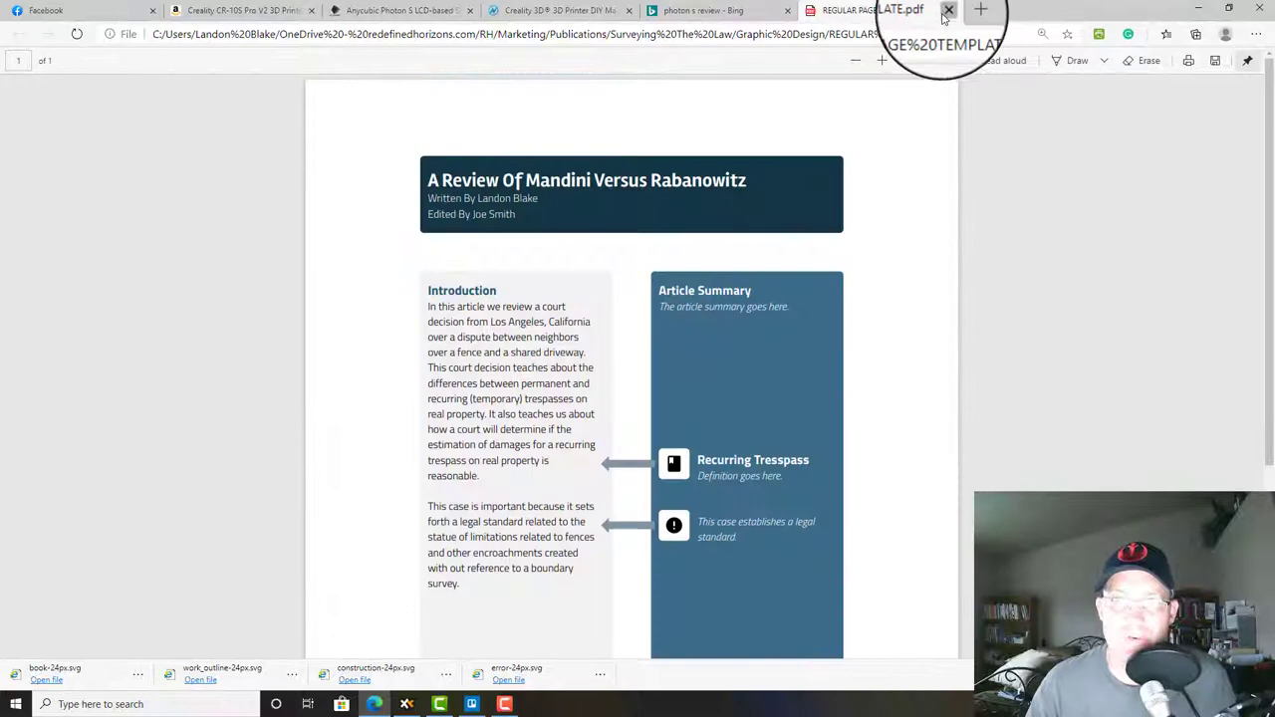
left_click(948, 11)
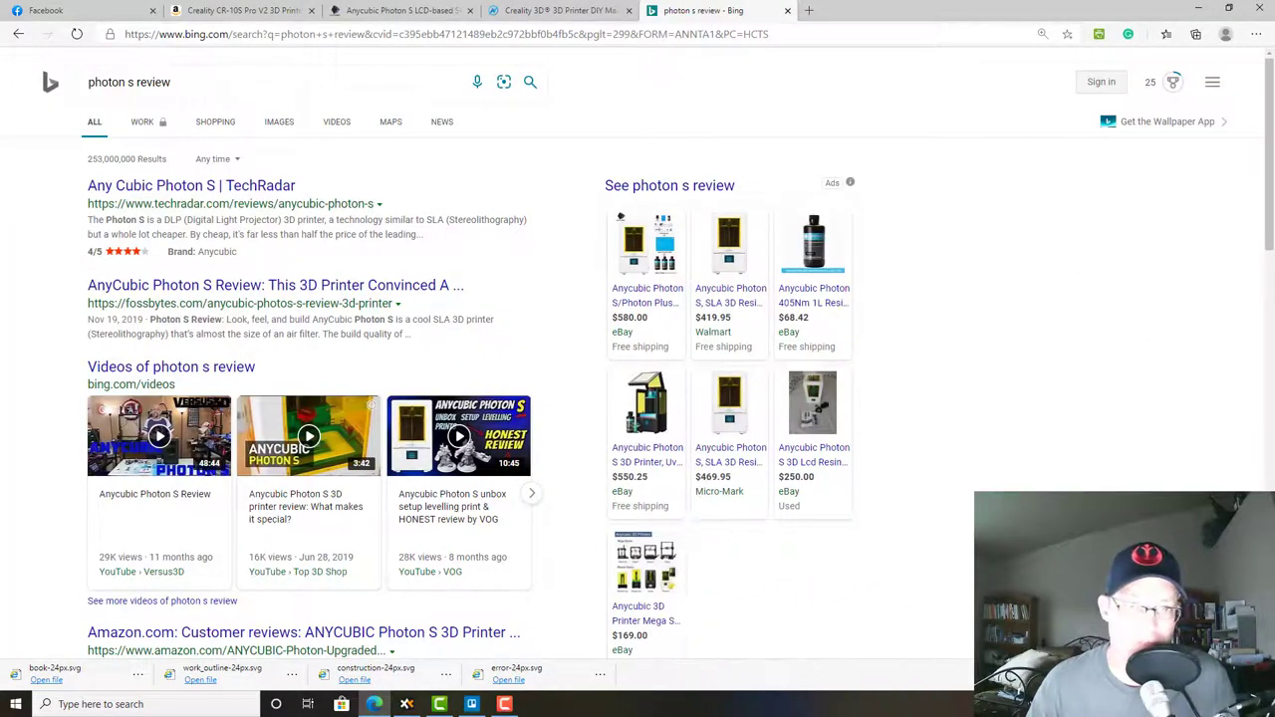